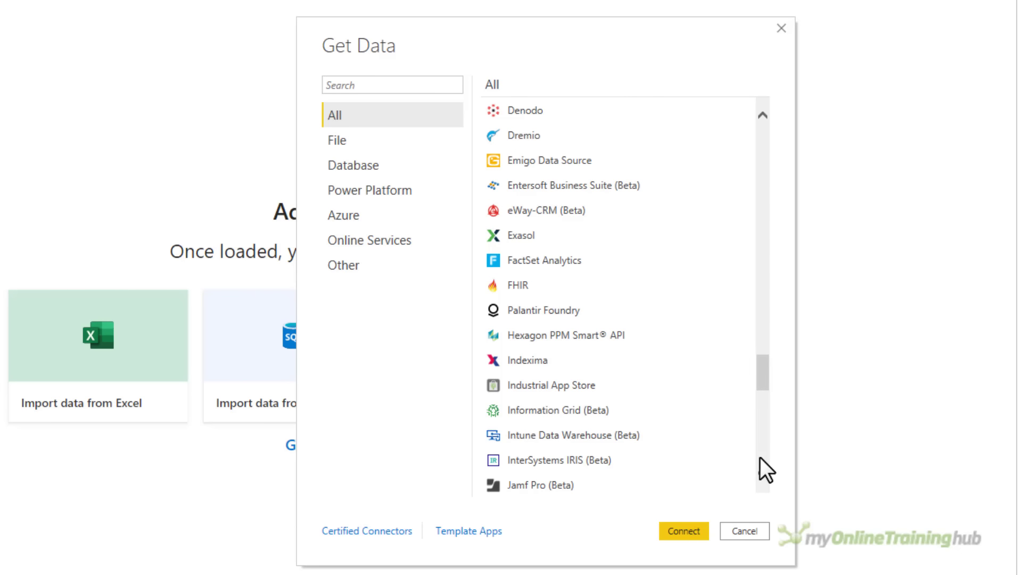
Step: Connect to the Excel workbook dim_tables.xlsx in the Data Files folder
scroll(760, 458, down, 12)
scroll(760, 452, down, 3)
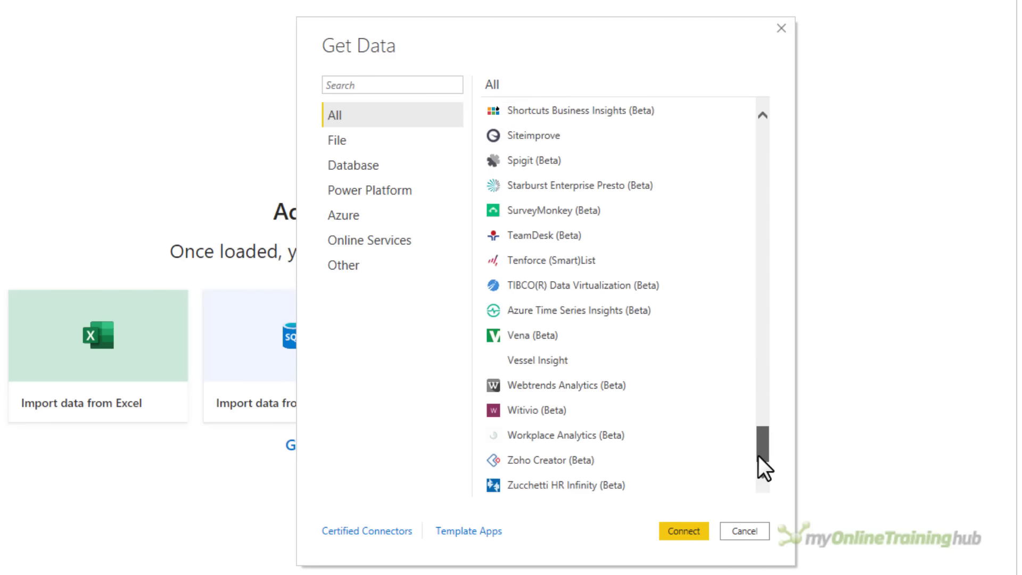
drag(758, 465, 768, 142)
click(629, 112)
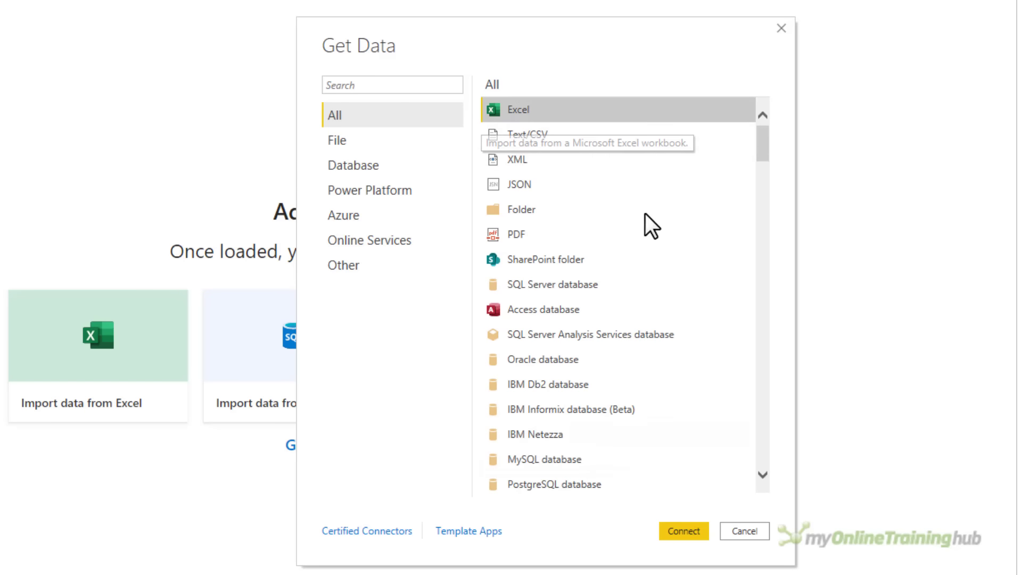
click(695, 534)
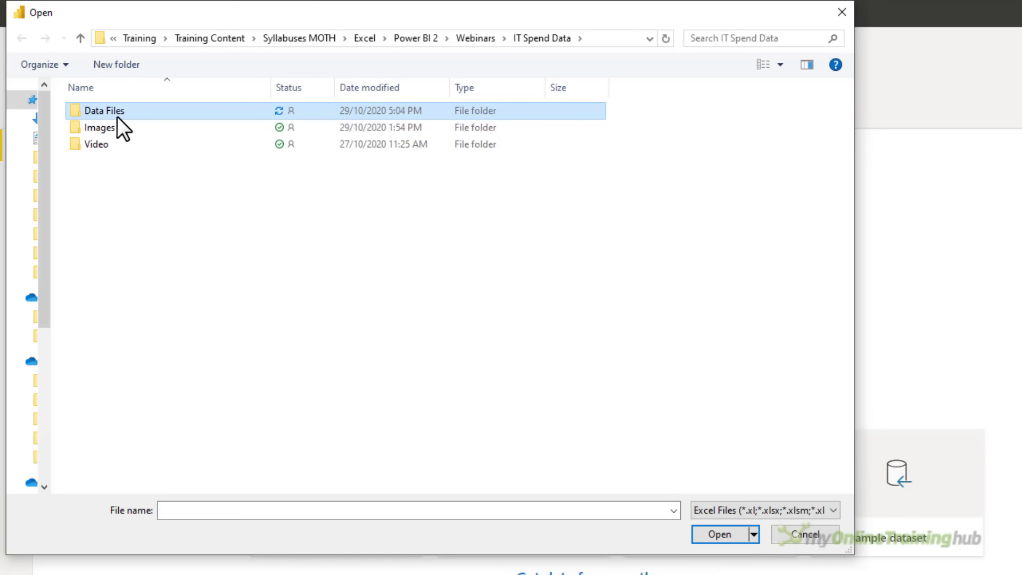
double_click(117, 117)
click(120, 141)
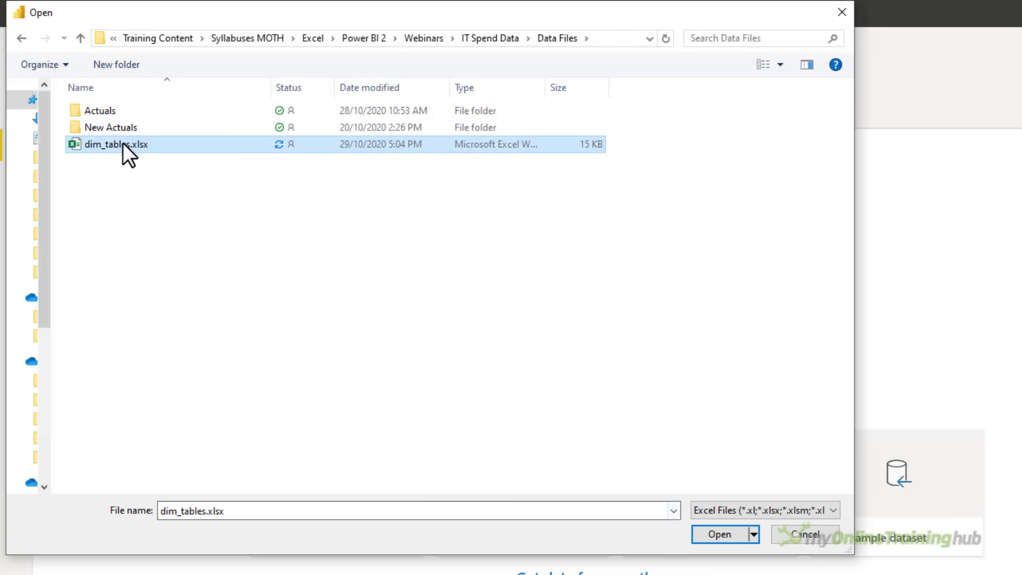
click(719, 535)
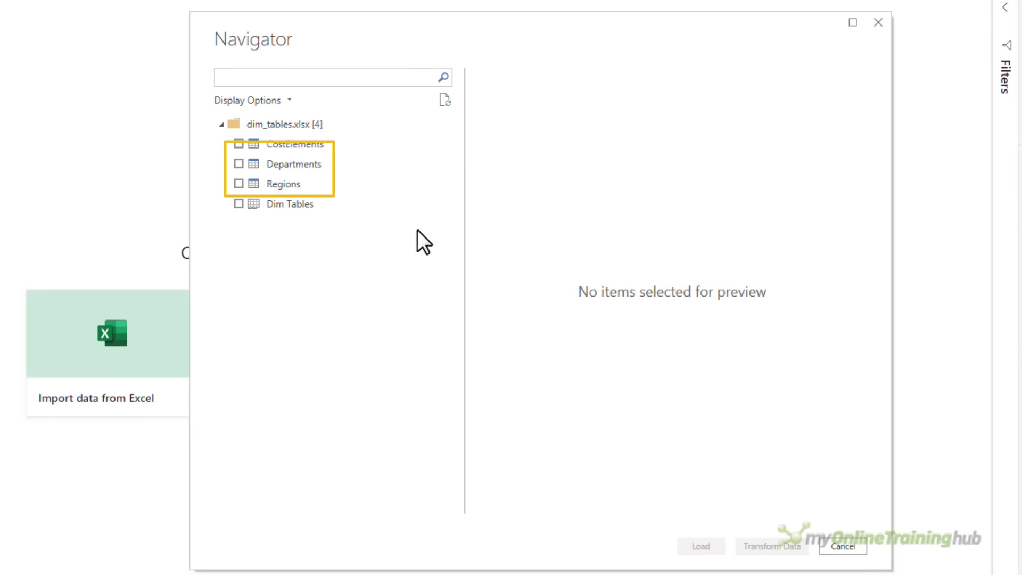
Step: Select the CostElements, Departments and Regions tables from the workbook, preview each one and load them
click(239, 144)
click(237, 163)
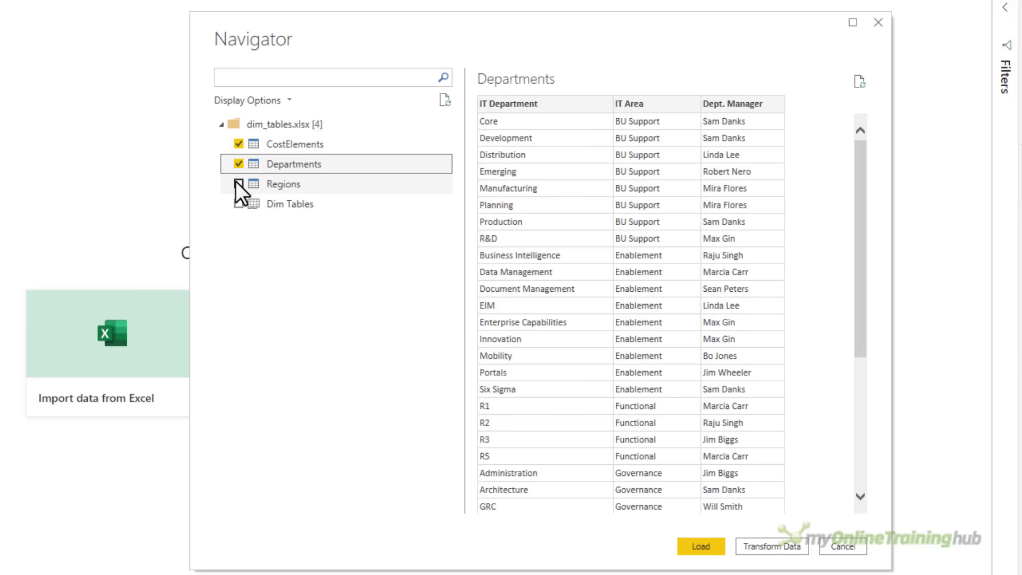
click(238, 183)
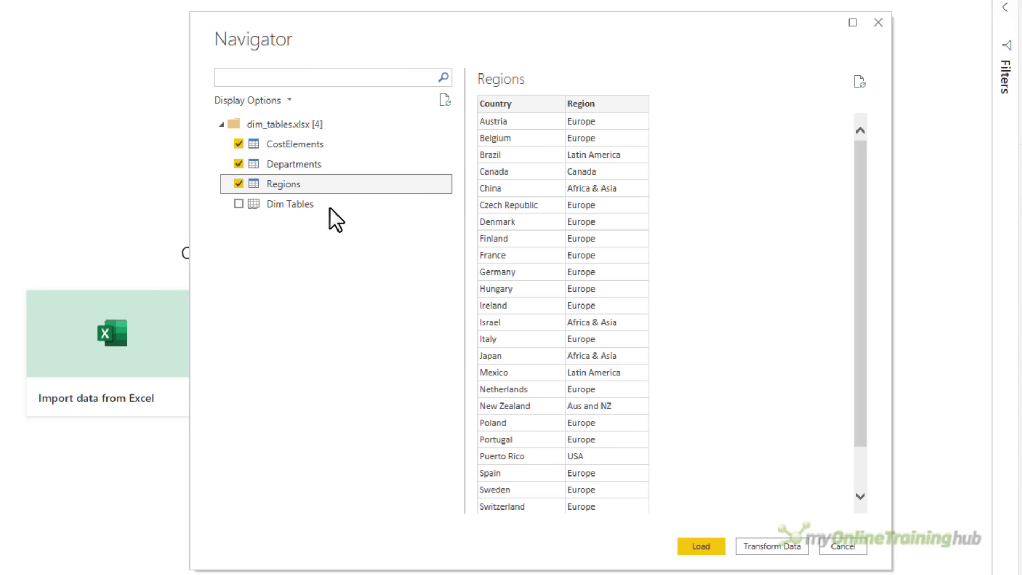
click(313, 145)
click(304, 168)
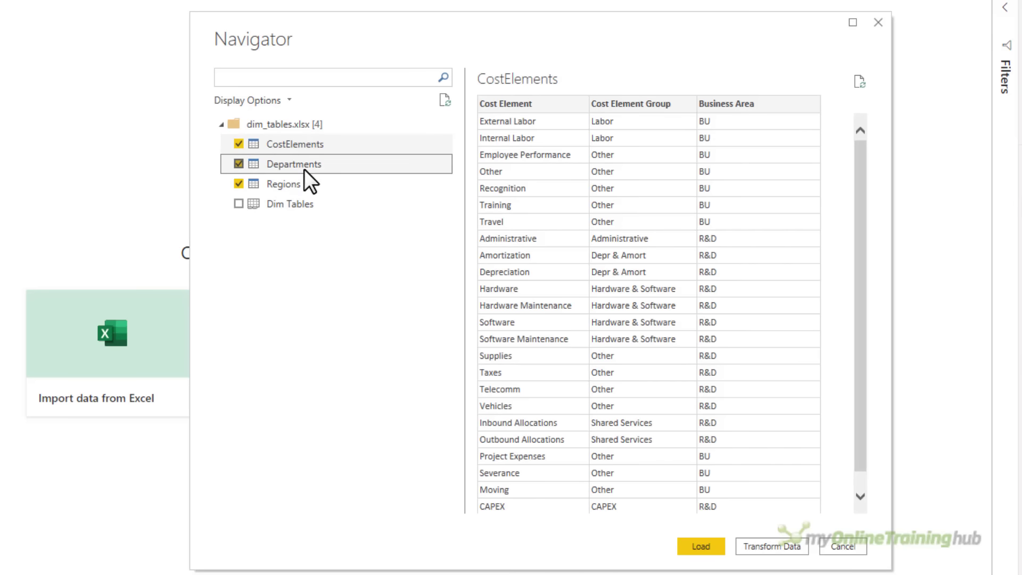
click(293, 184)
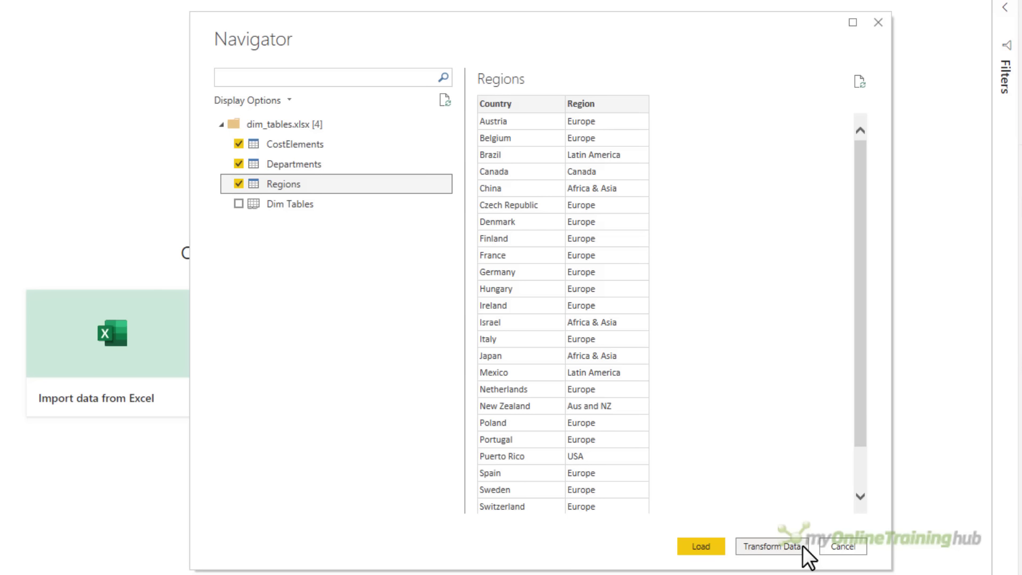
click(713, 546)
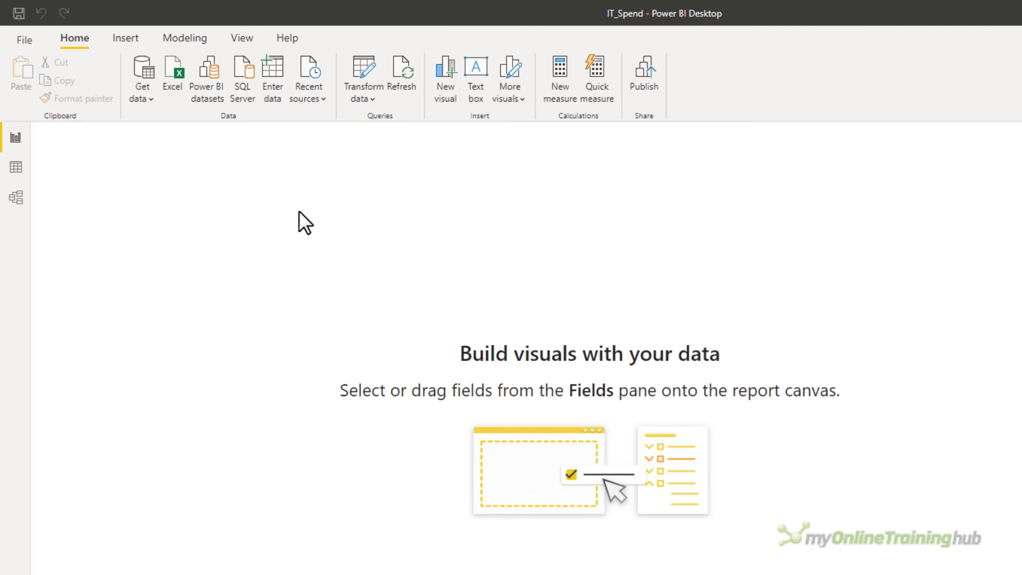
Step: Import the Budget.csv file using the Text/CSV data source
click(140, 99)
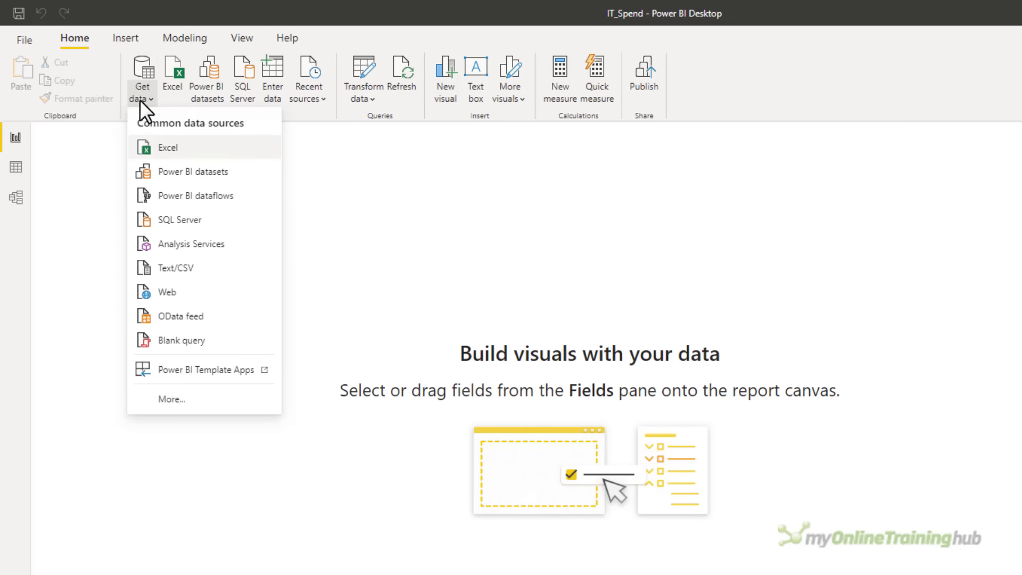
click(141, 272)
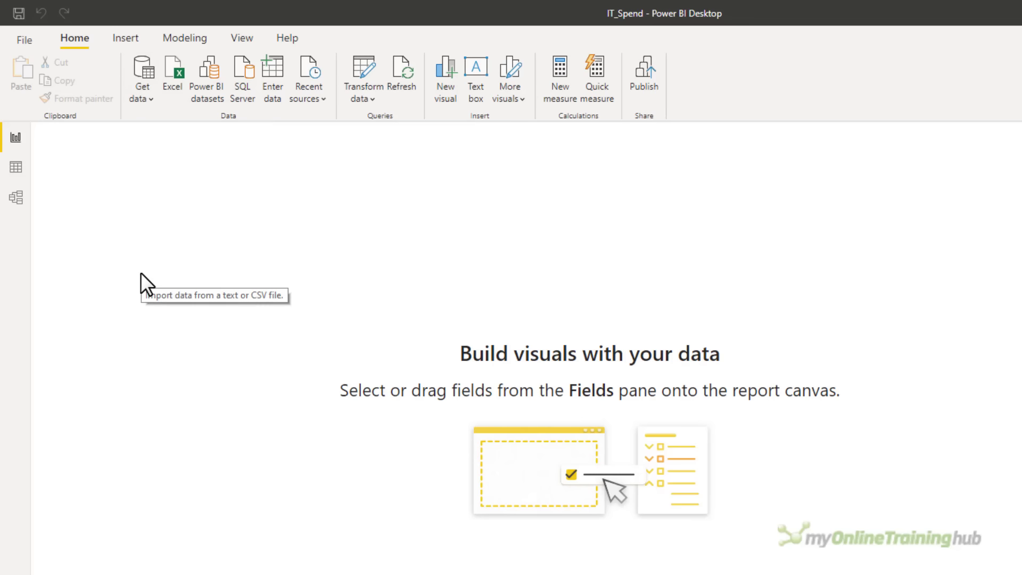
double_click(119, 139)
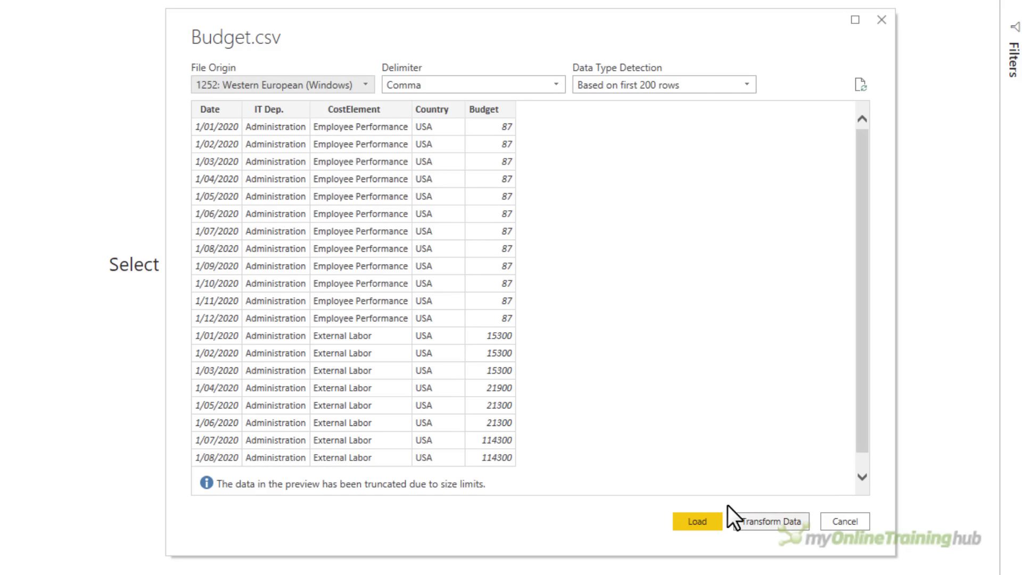
Step: Review the file origin, delimiter and data type detection choices for Budget.csv and load it with comma and first-200-rows detection
click(365, 86)
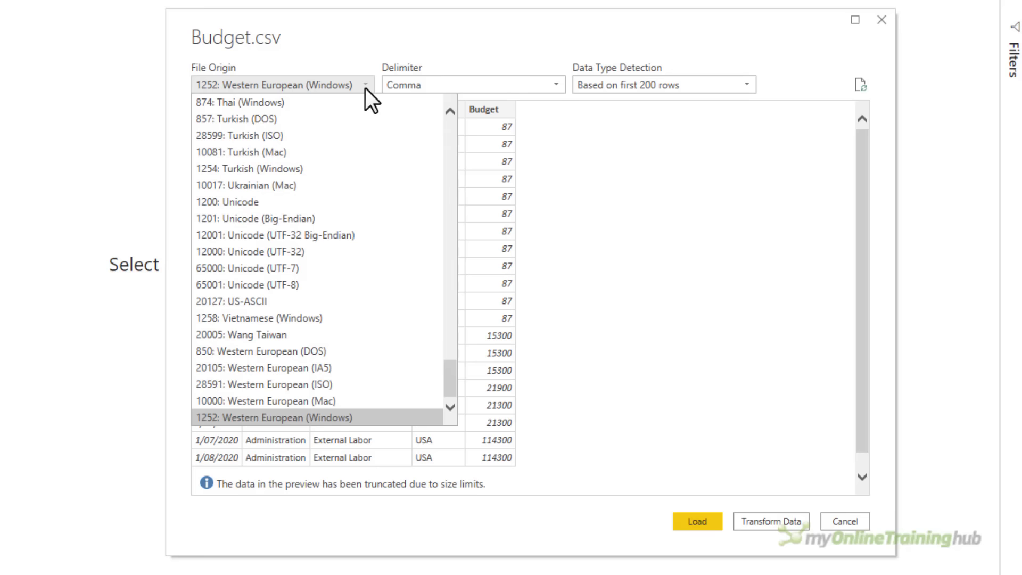
click(365, 86)
click(557, 88)
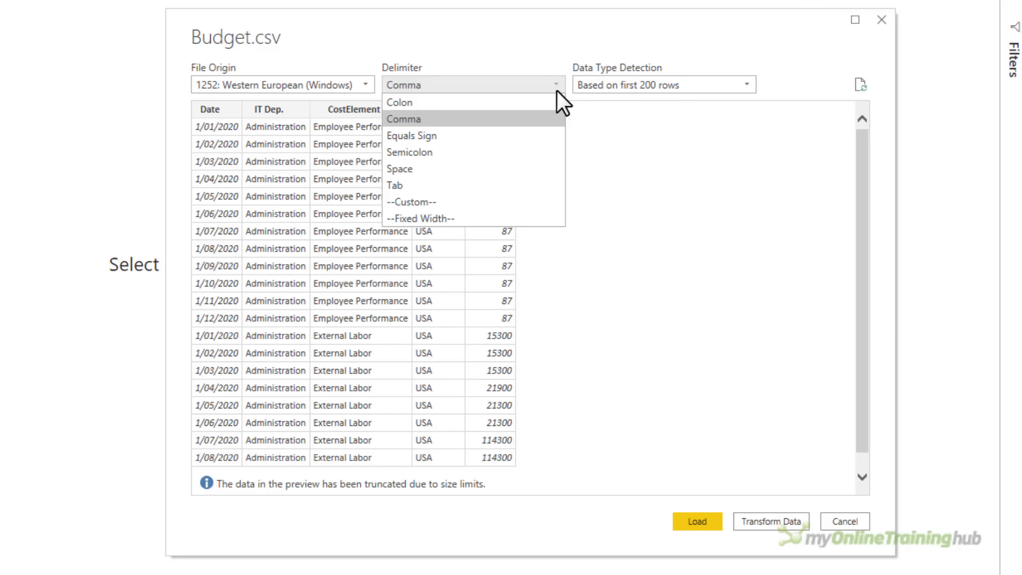
click(557, 87)
click(744, 85)
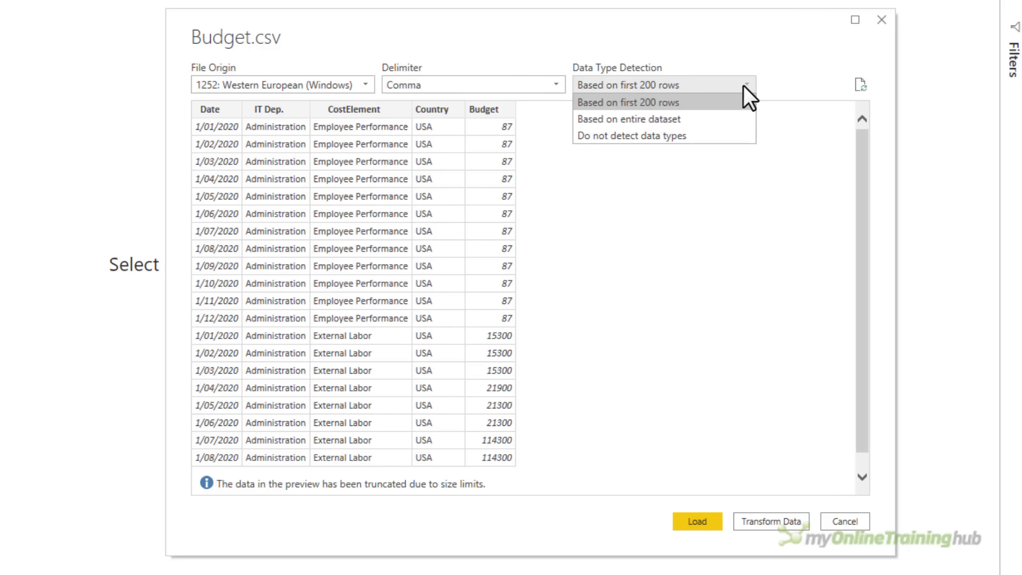
key(Down)
key(Down)
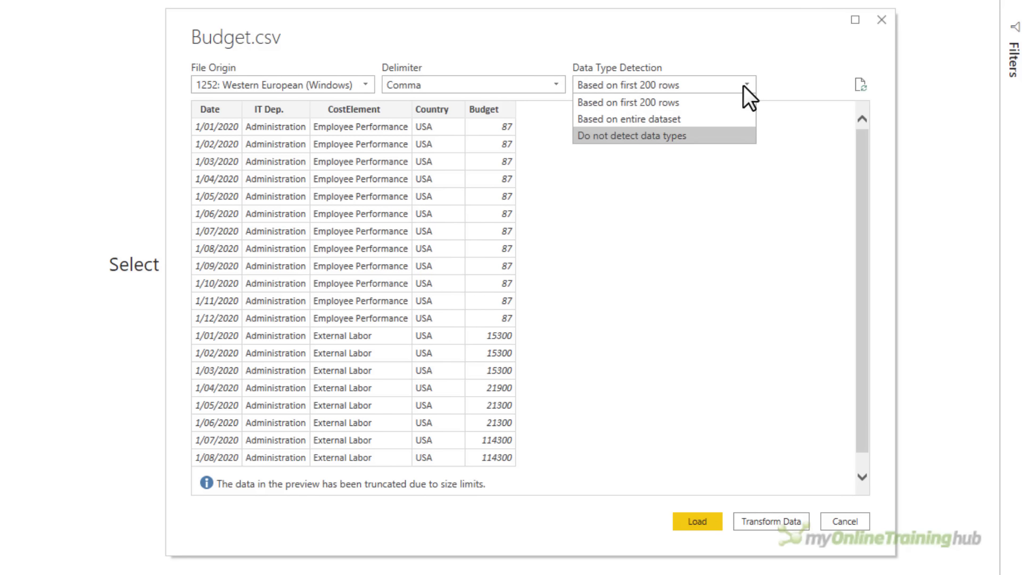
key(Up)
key(Up)
click(748, 86)
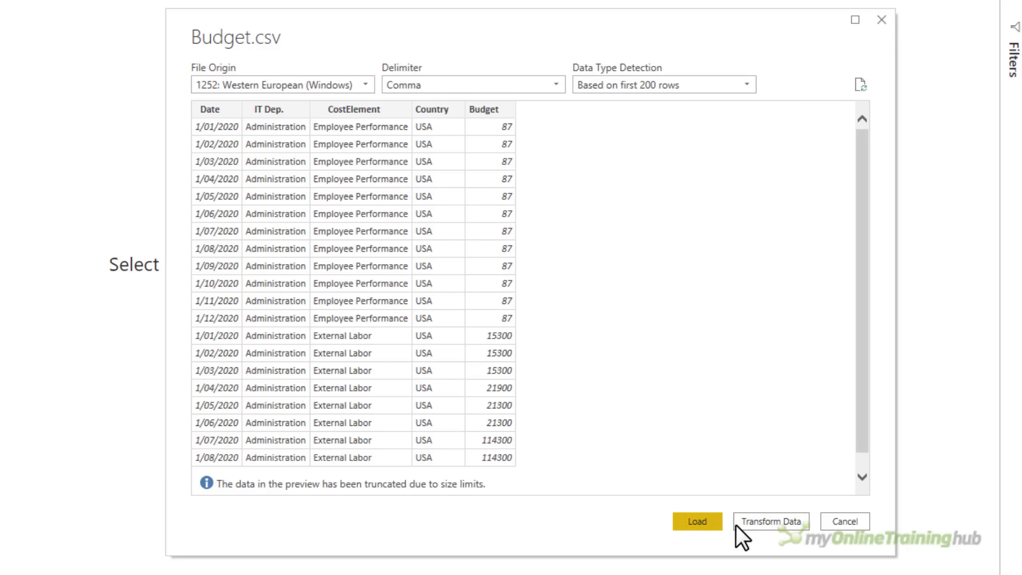
click(691, 526)
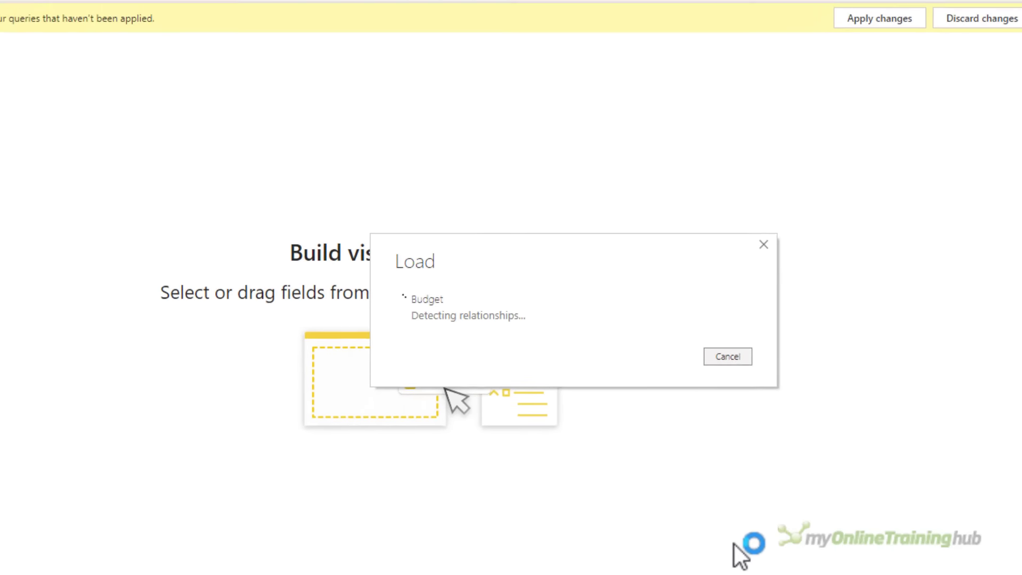
Step: Load a second CSV file using the Text/CSV data source with its default import settings
click(141, 98)
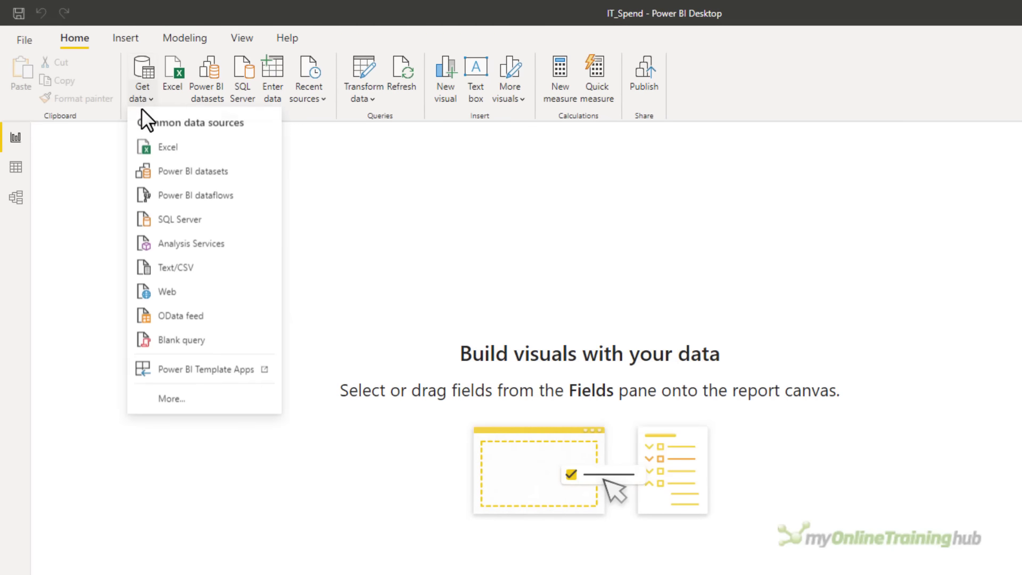
click(158, 261)
double_click(91, 156)
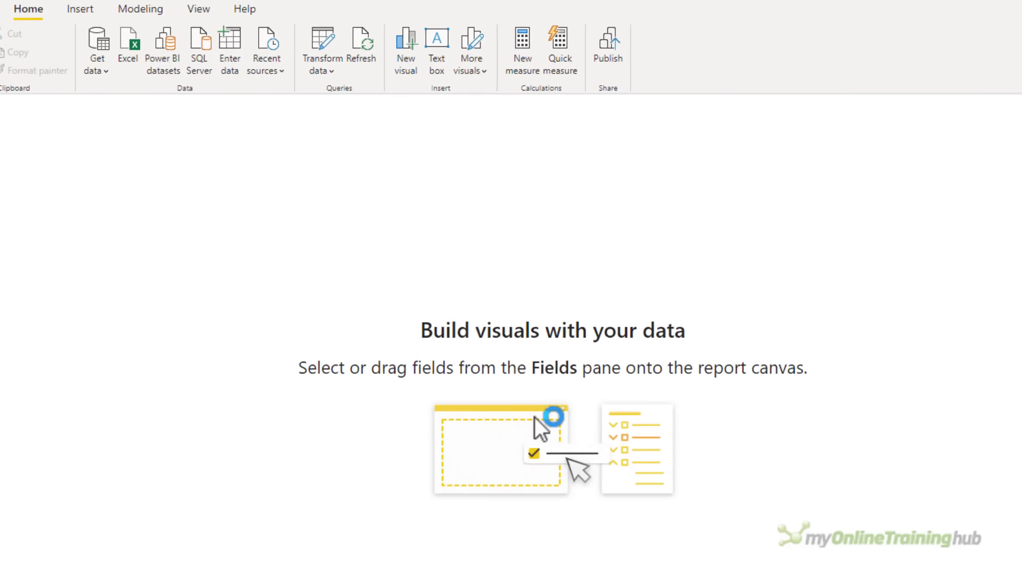
click(685, 518)
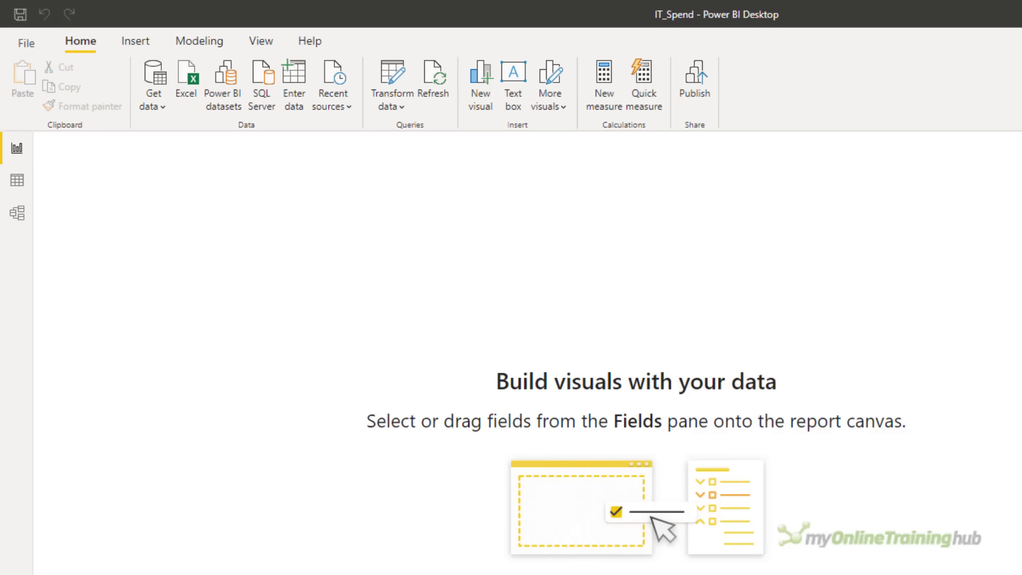
Step: Switch to File Explorer, copy the address of the Actuals folder and return to Power BI Desktop
click(32, 574)
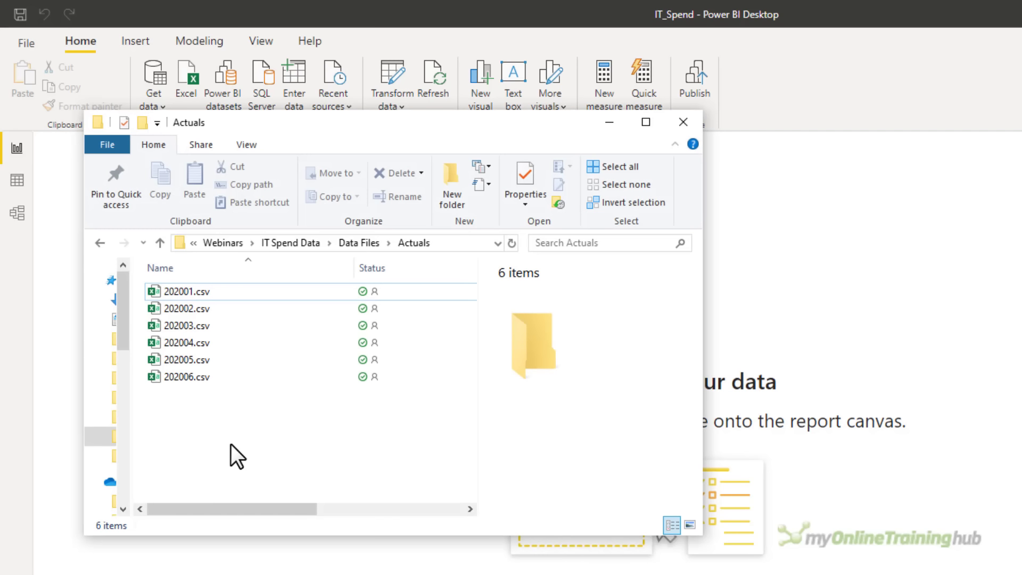
right_click(285, 243)
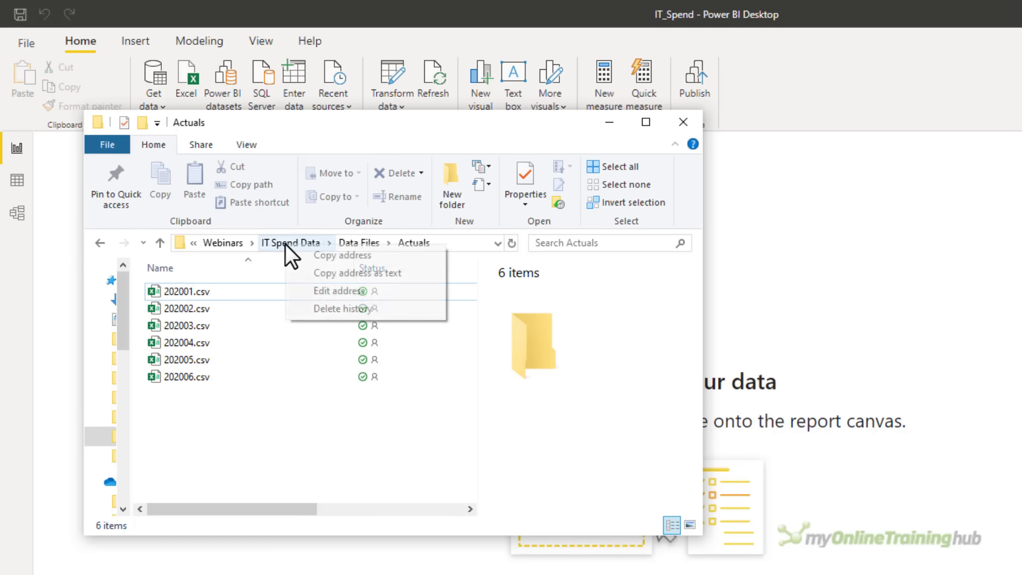
click(299, 256)
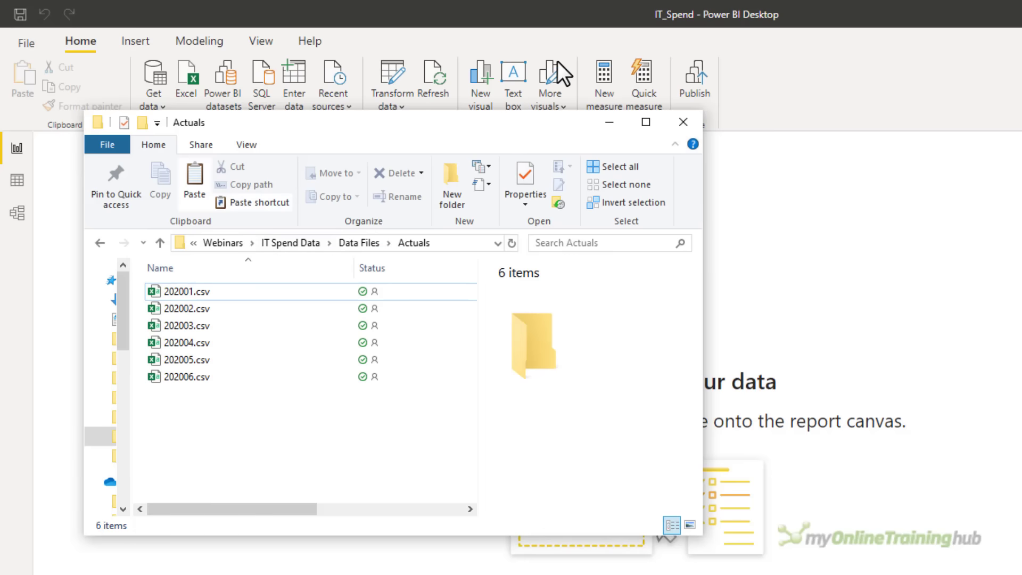
click(614, 18)
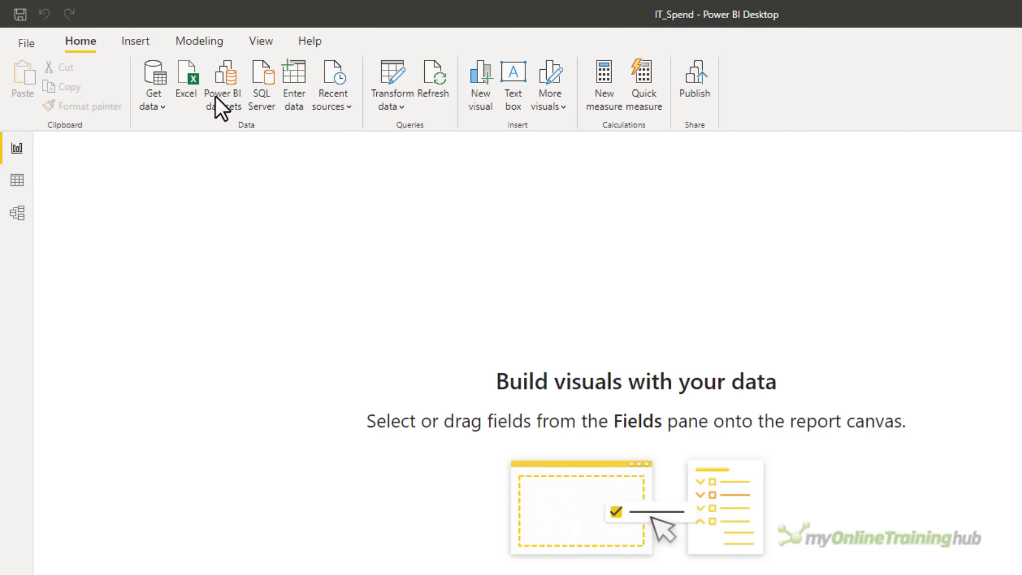
Step: Connect to a Folder data source using the copied path ending in IT Spend Data\Data Files\Actuals
click(149, 109)
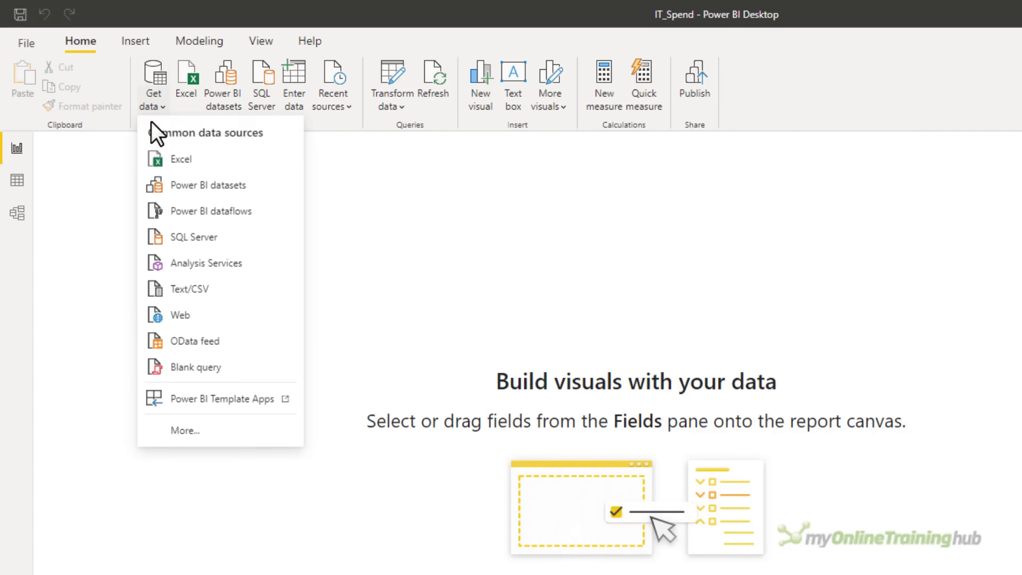
click(184, 430)
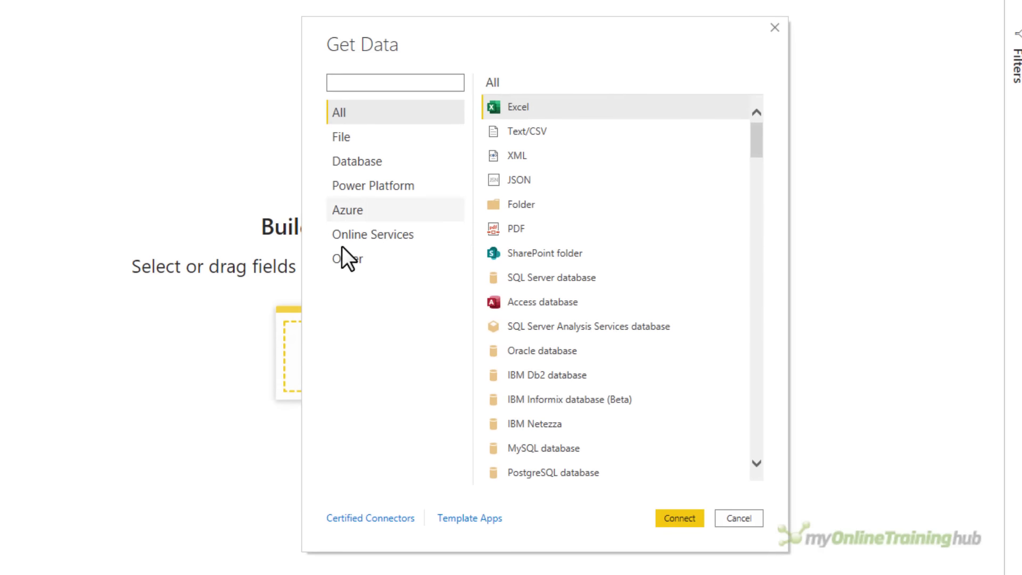
click(556, 208)
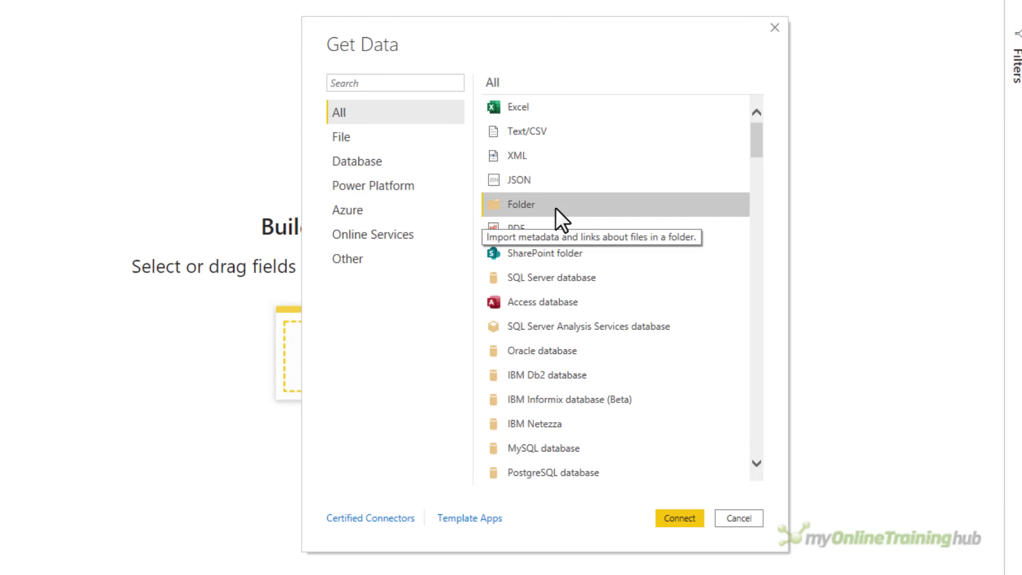
click(669, 518)
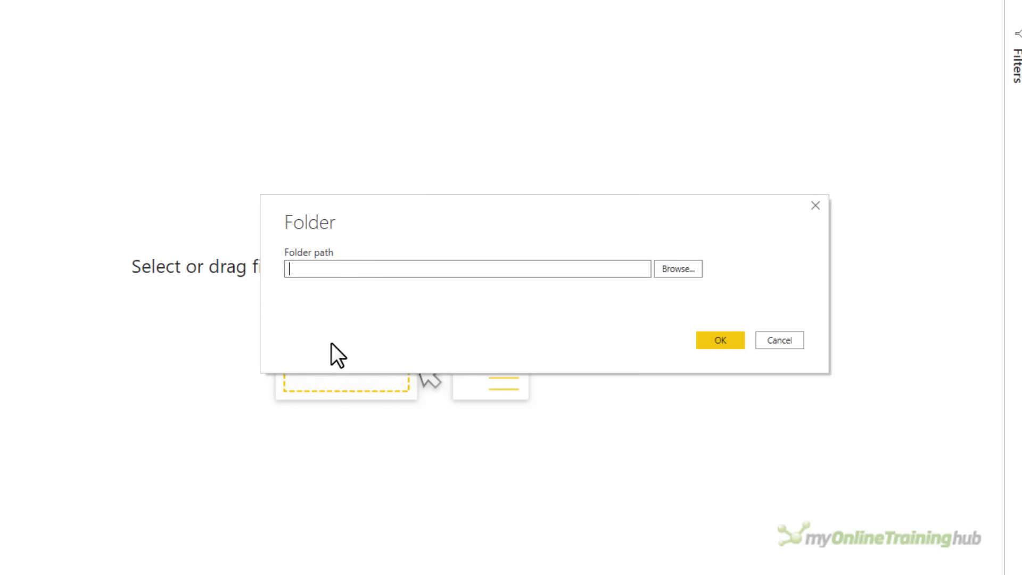
key(ctrl+v)
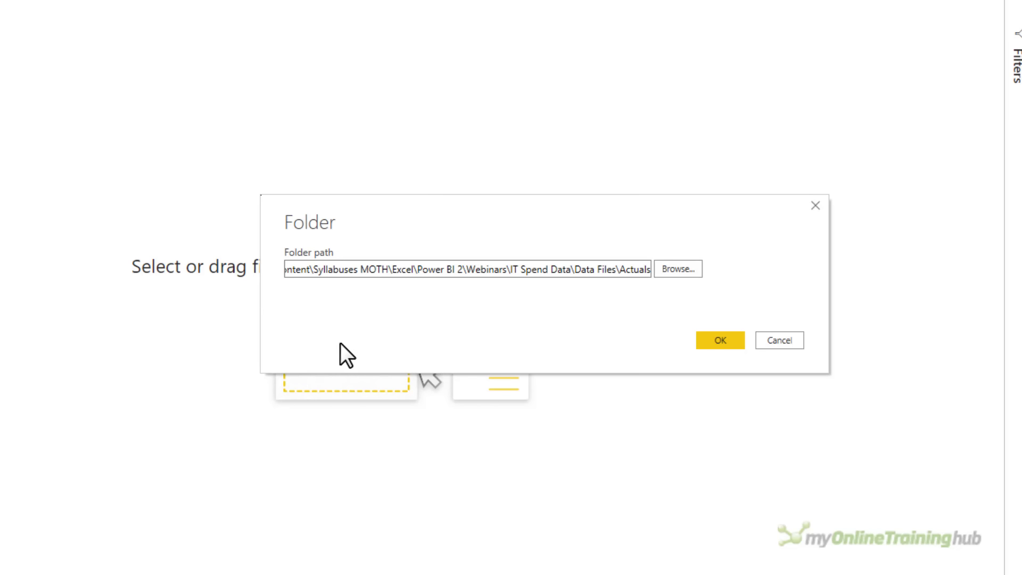
click(708, 341)
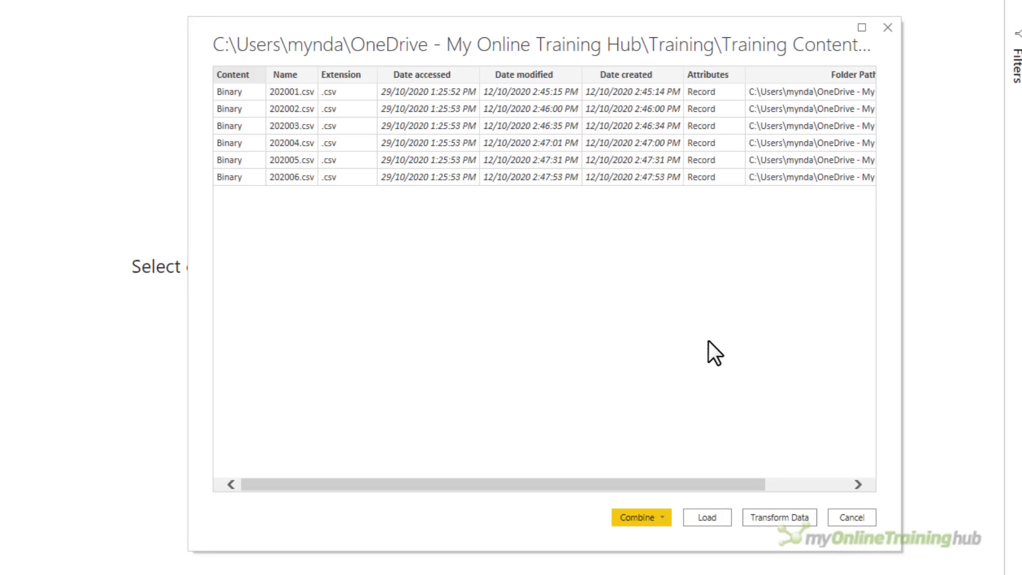
Step: Choose to combine and transform the monthly CSV files found in the Actuals folder
mouse_move(509, 482)
mouse_down()
mouse_move(599, 483)
mouse_move(489, 483)
mouse_up()
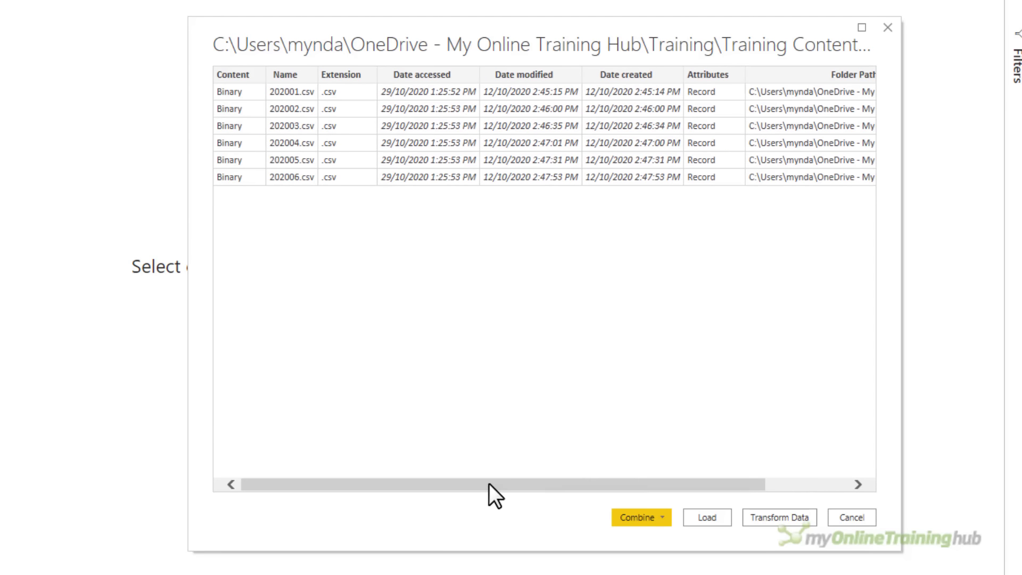
click(664, 513)
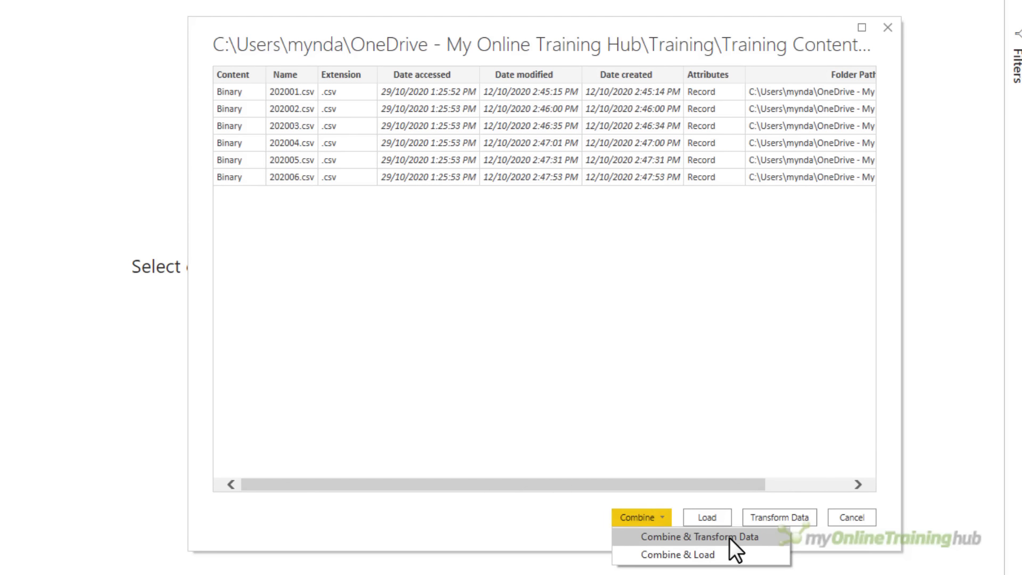
click(728, 537)
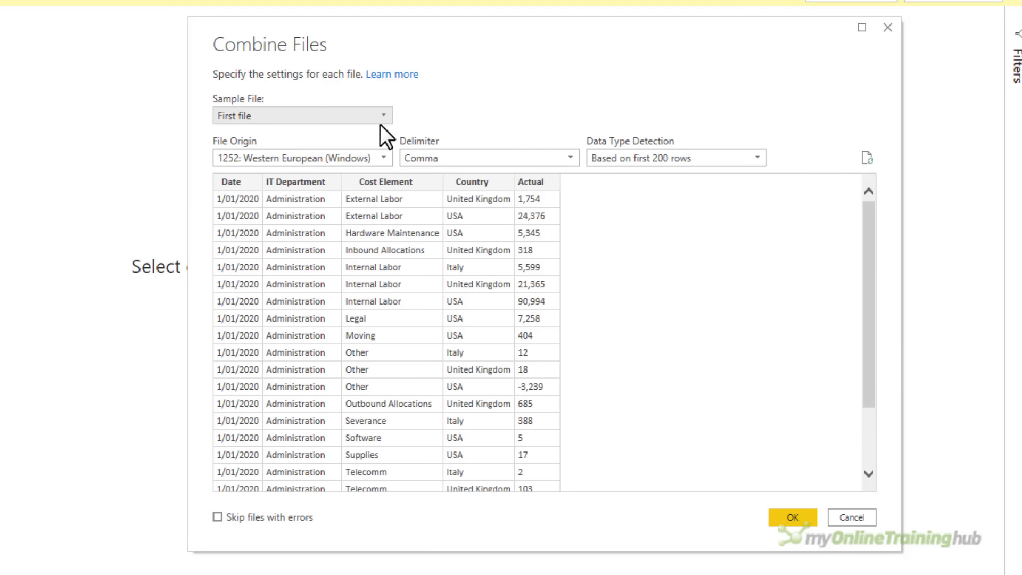
Step: Combine the Actuals files using First file as the sample, 1252: Western European (Windows) origin, comma delimiter and first-200-rows type detection
click(380, 159)
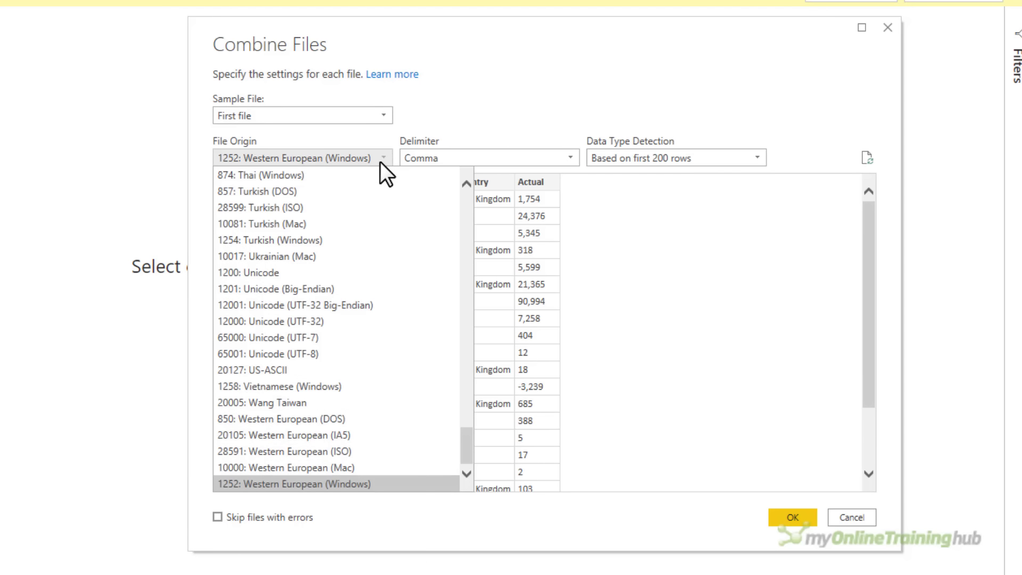
click(415, 161)
click(572, 158)
click(572, 157)
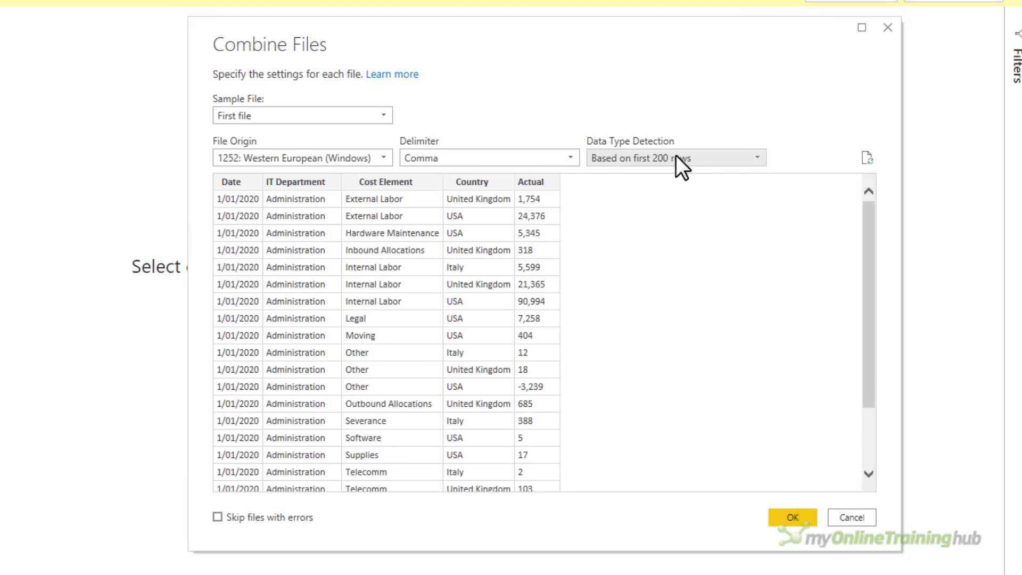
click(755, 157)
click(755, 156)
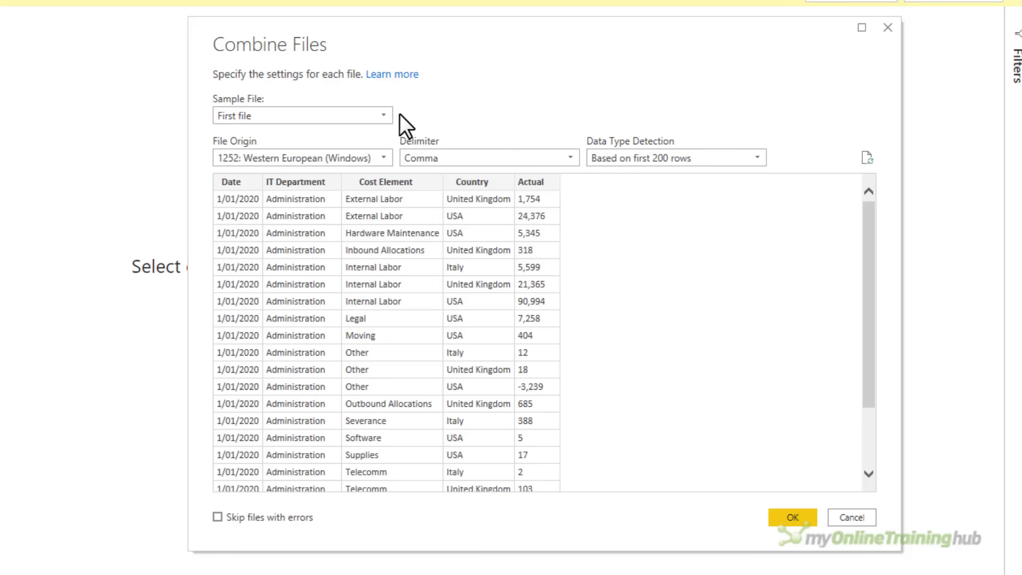
click(384, 115)
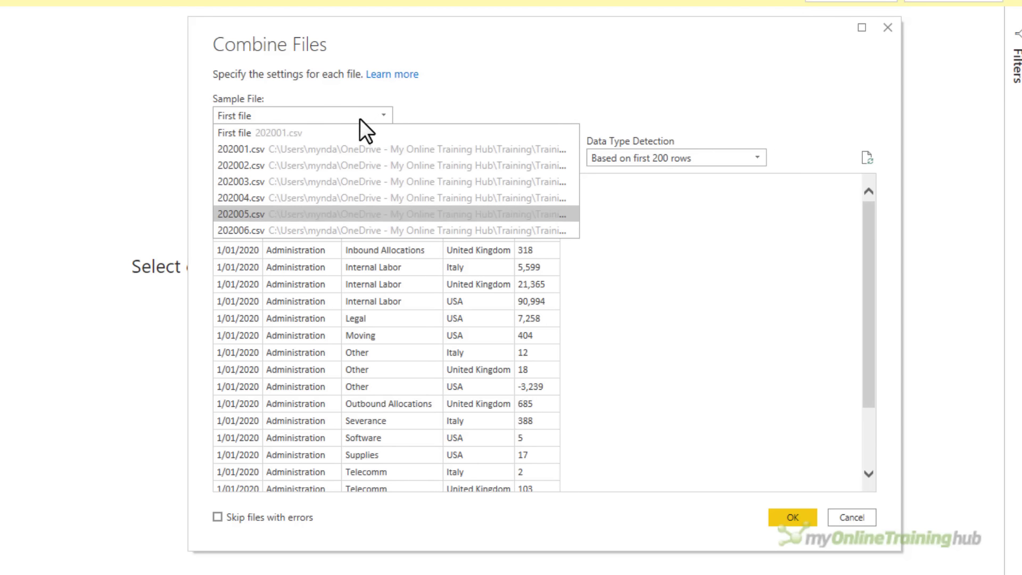
click(289, 134)
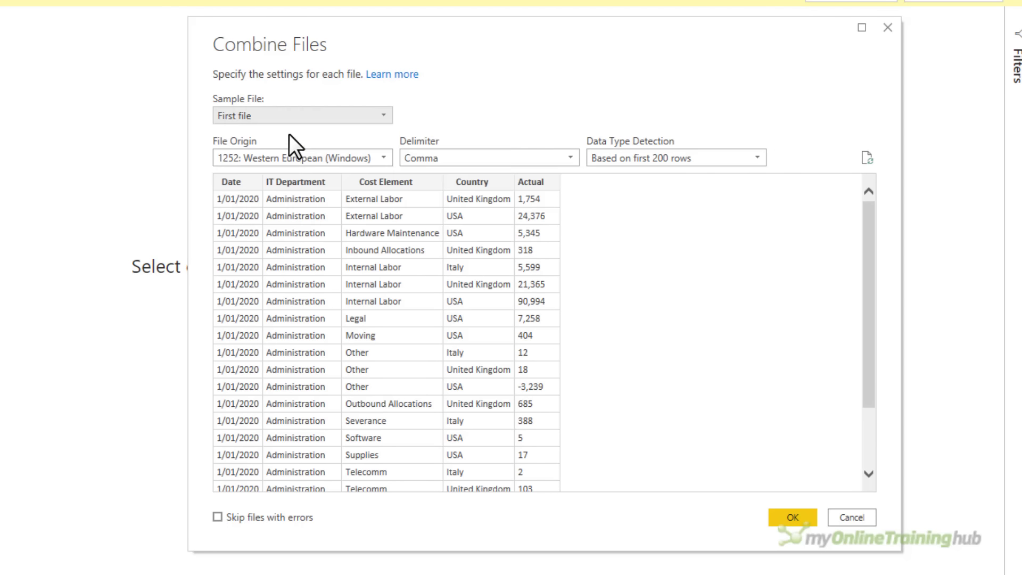
click(787, 517)
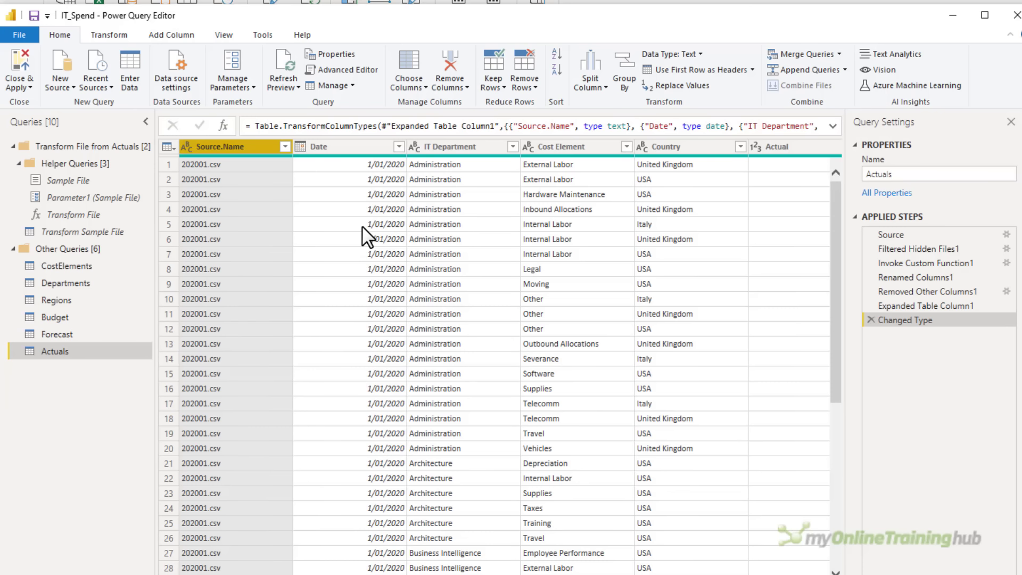
Step: Remove the Source.Name column from the Actuals query
key(Delete)
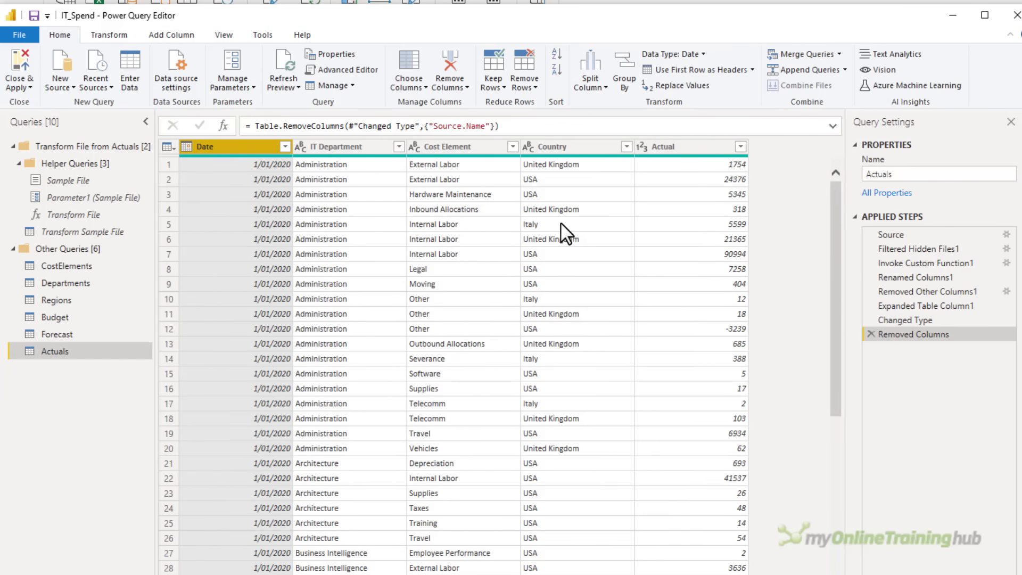
click(625, 147)
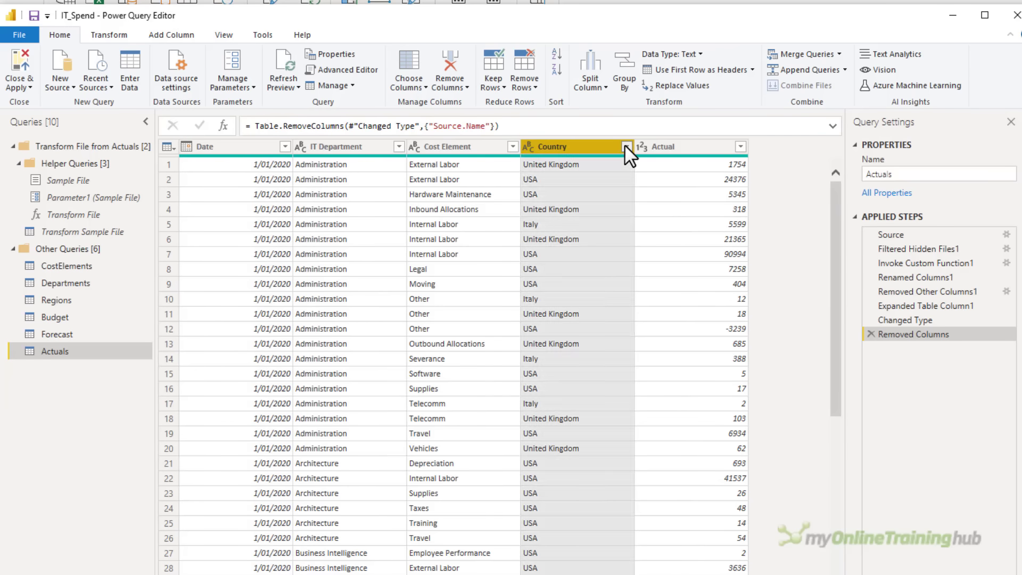
click(452, 293)
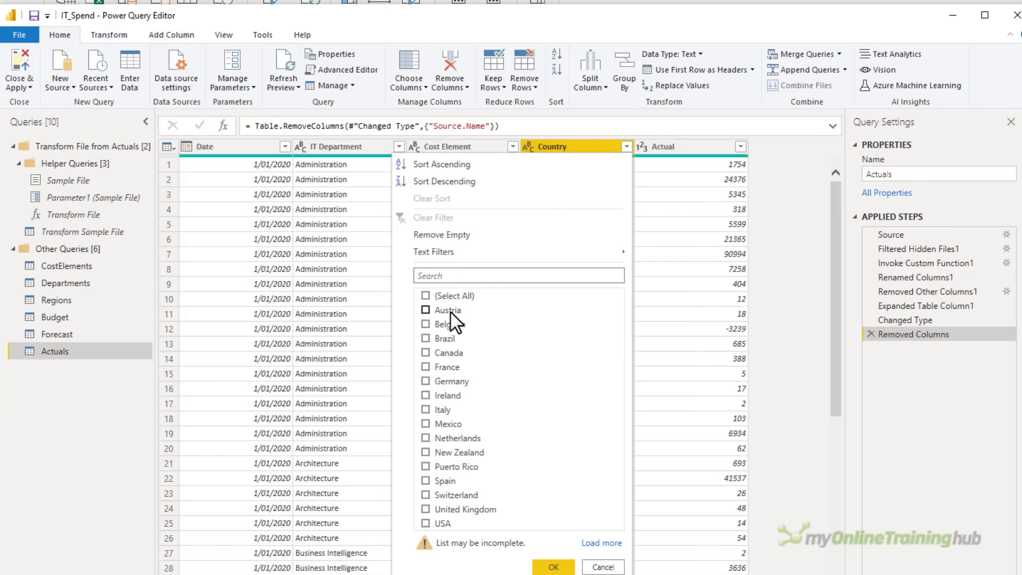
click(424, 524)
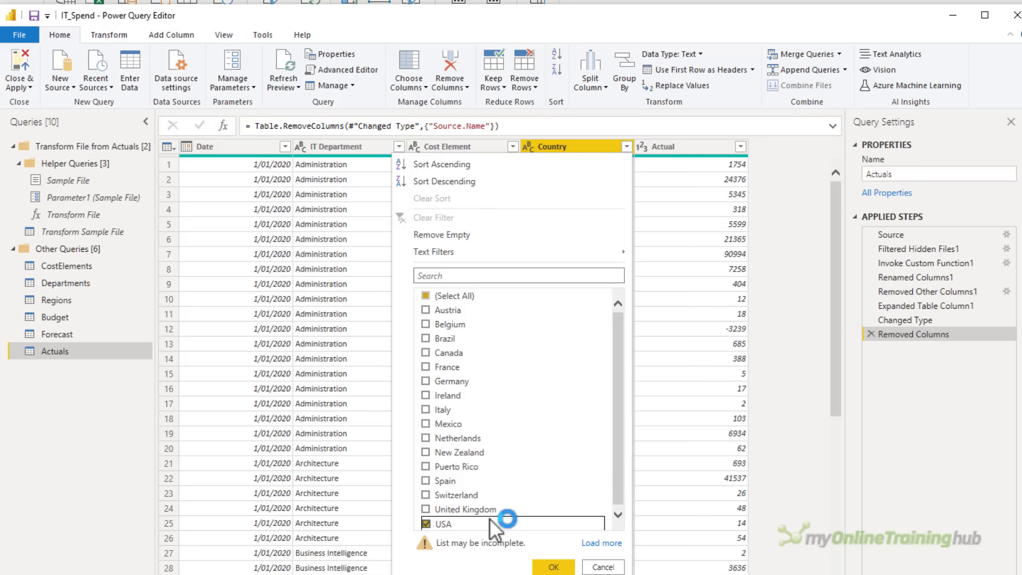
click(601, 566)
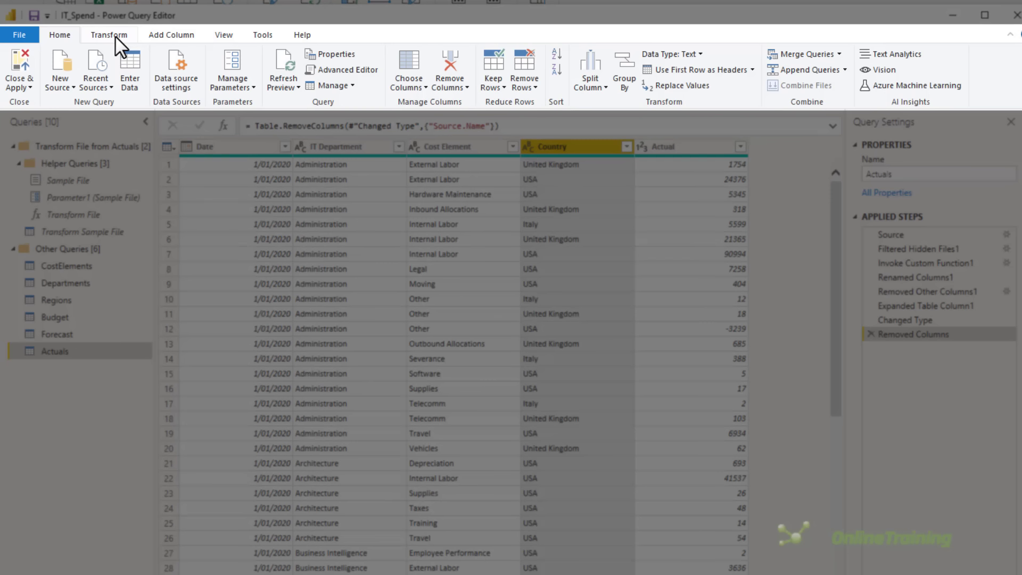
click(115, 36)
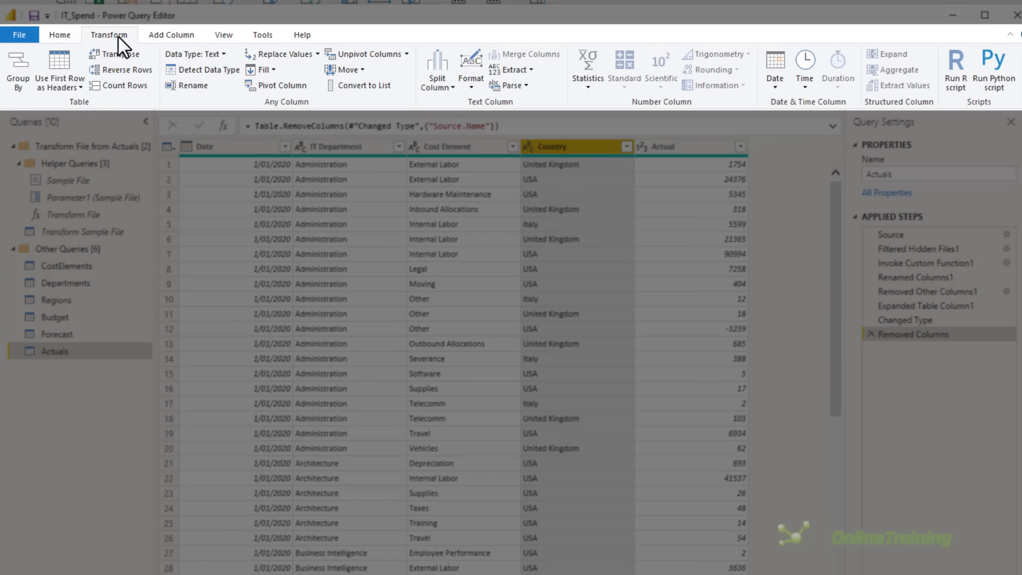
click(161, 37)
click(215, 35)
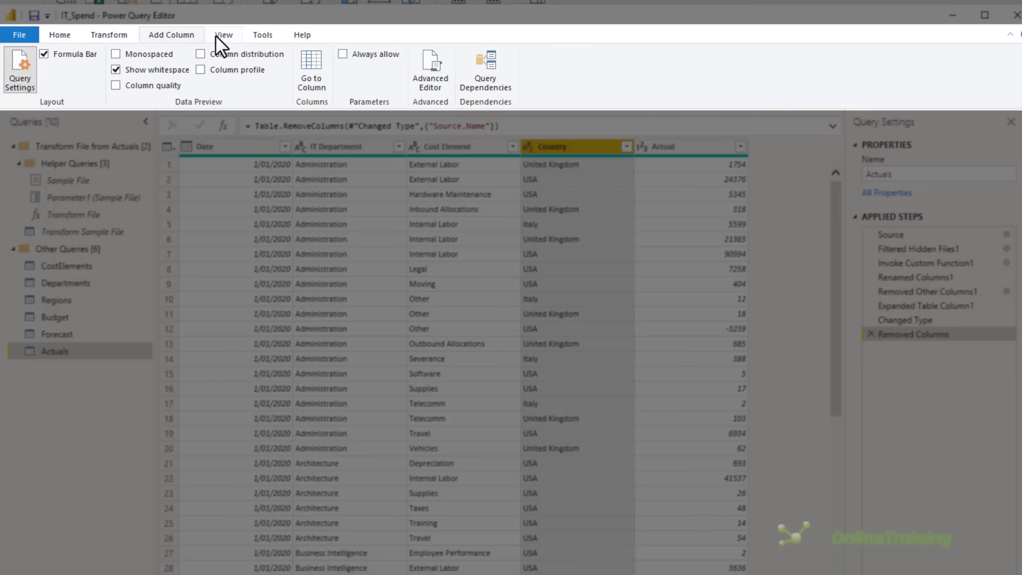
click(262, 39)
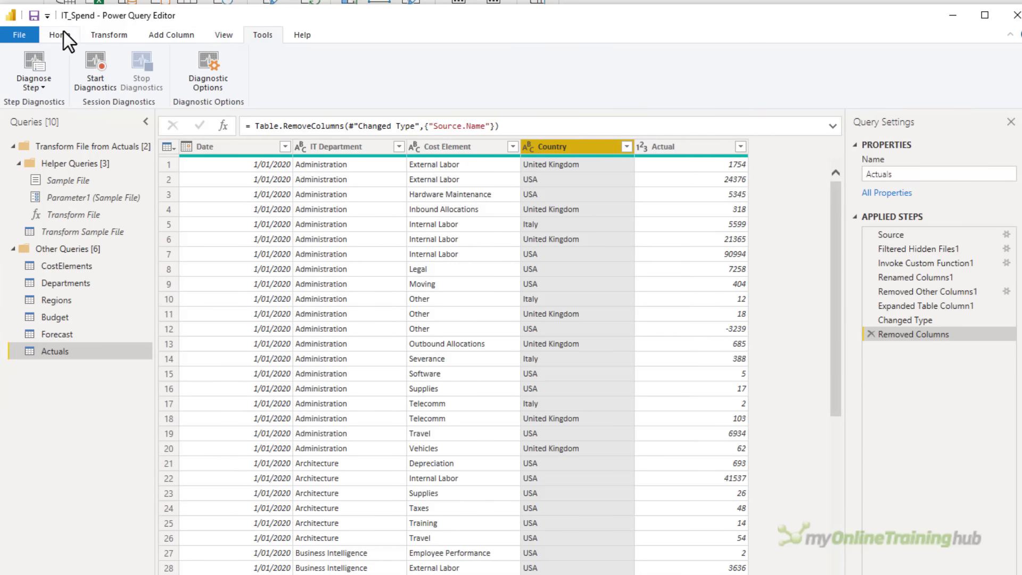
click(67, 40)
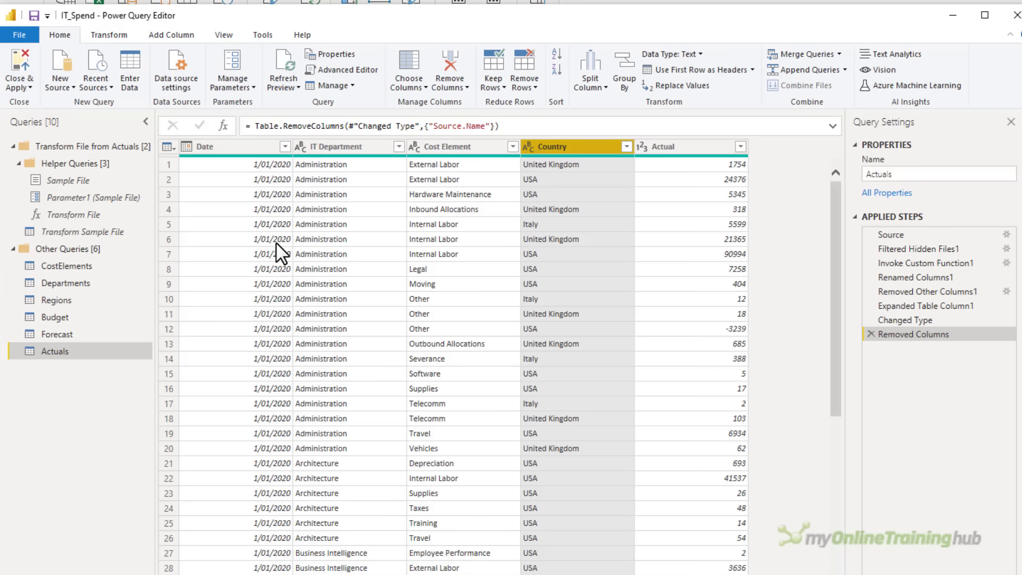
Step: Close the Power Query Editor with its changes applied and open the Model view of the report
click(11, 62)
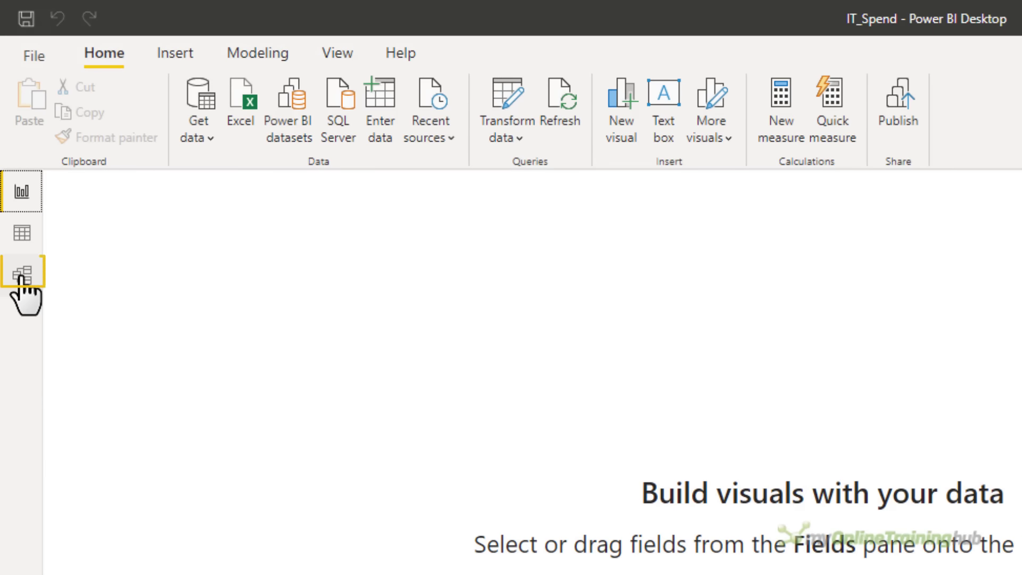
click(21, 275)
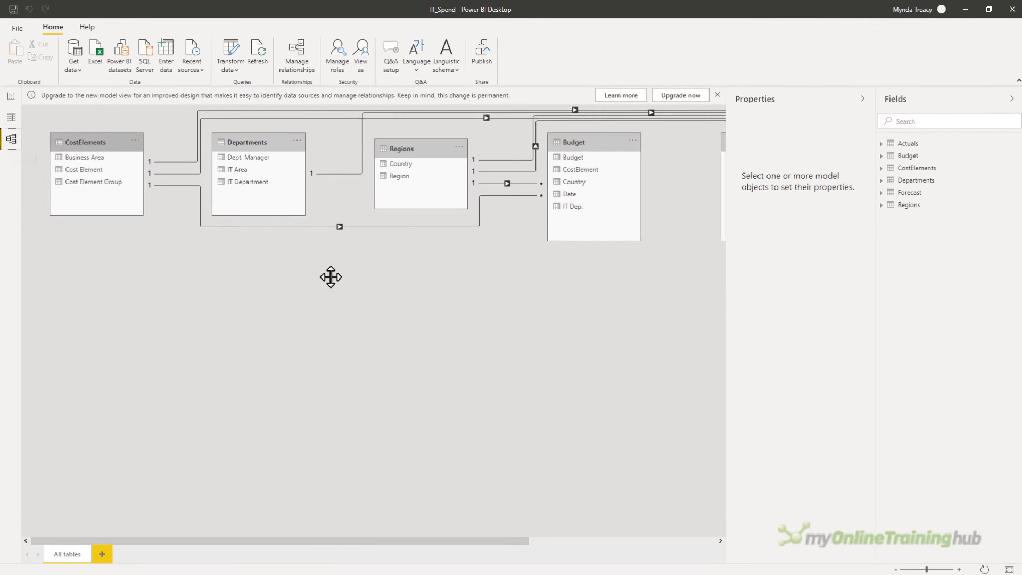
Step: Arrange the model diagram with Forecast below CostElements, Budget below Departments and Actuals below Regions, and fit it to the page
click(1008, 570)
drag(552, 130, 78, 262)
drag(413, 130, 155, 269)
drag(666, 132, 282, 268)
click(1006, 568)
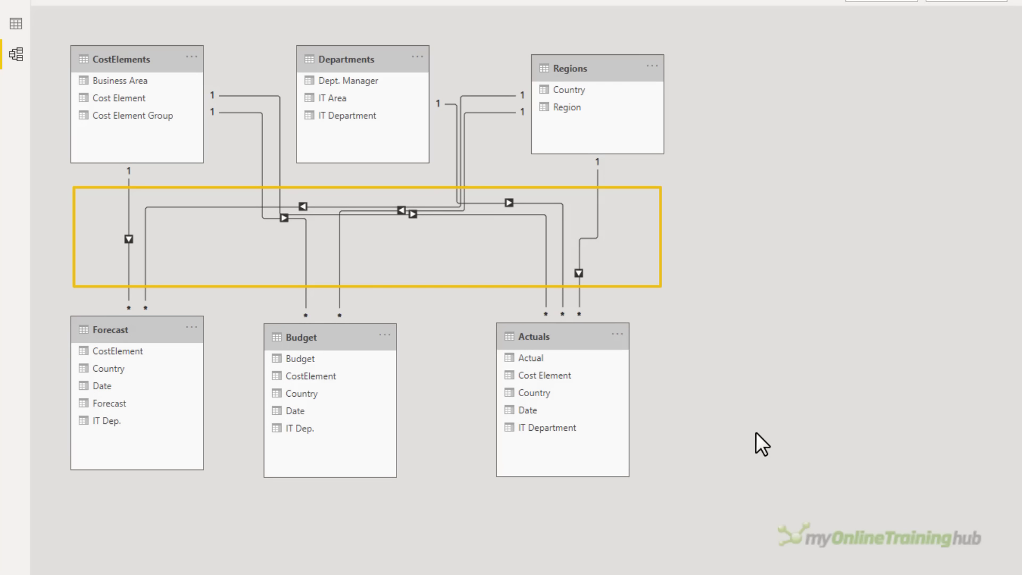
Step: Examine the settings of the Country relationship between Regions and Actuals without changing them
click(597, 209)
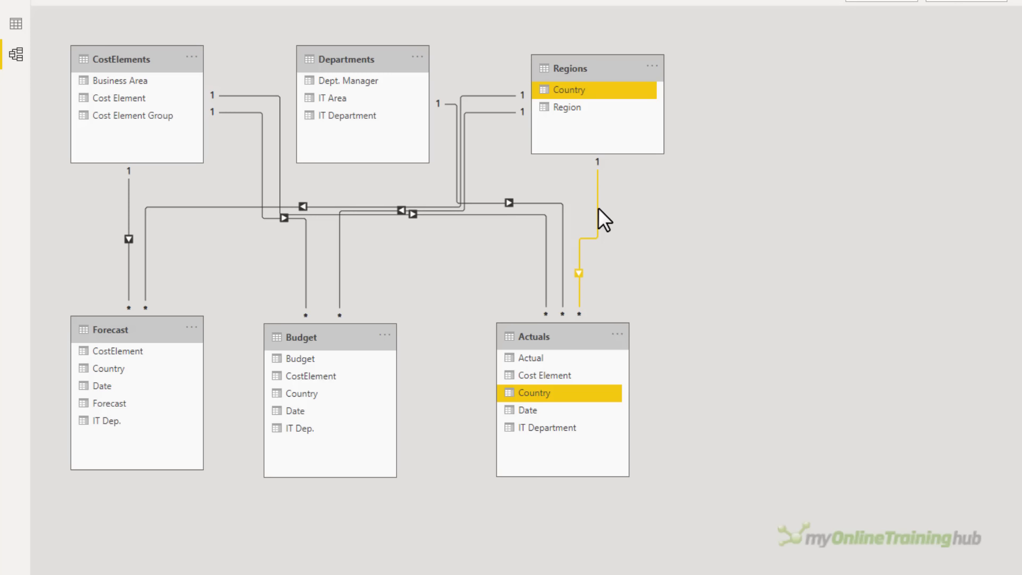
double_click(598, 207)
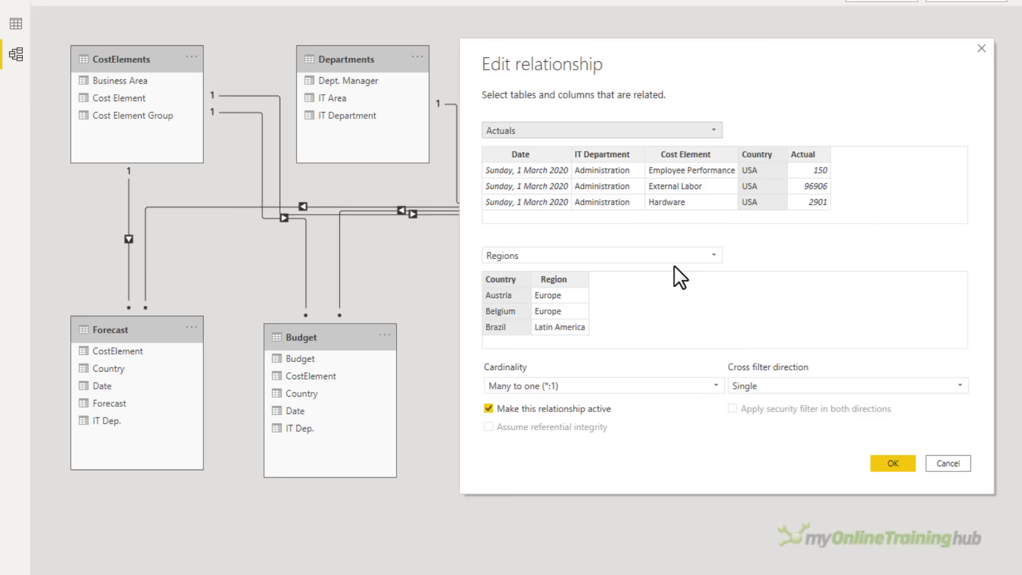
click(937, 465)
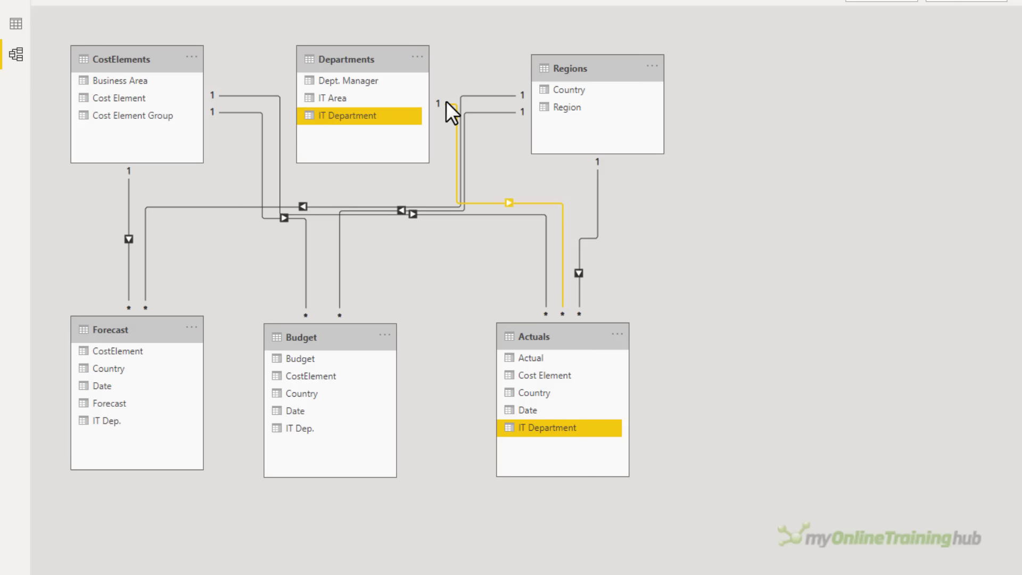
Step: Relate the IT Dep. fields of the Budget and Forecast tables to the IT Department field of the Departments table
click(345, 333)
click(180, 336)
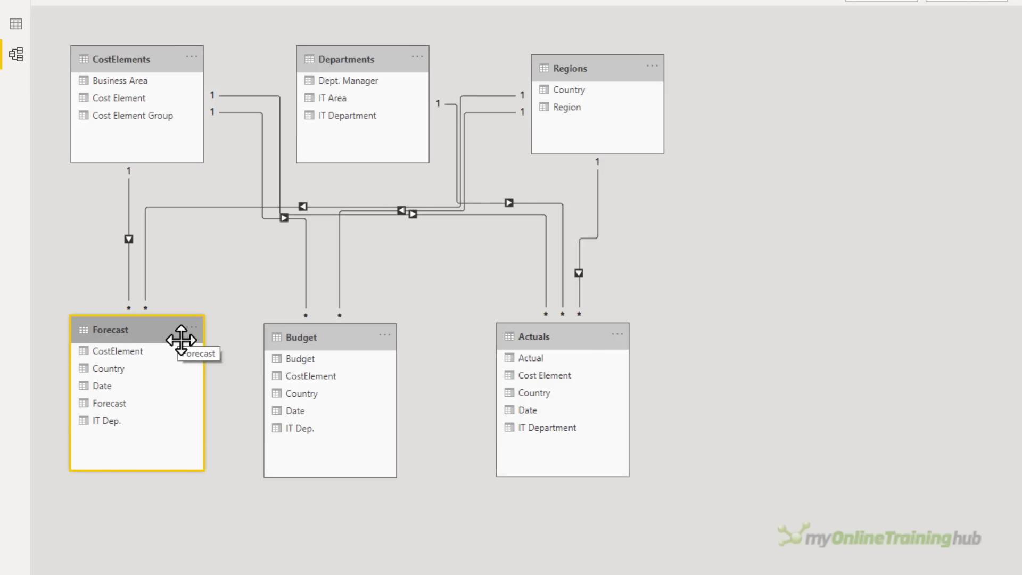
click(290, 432)
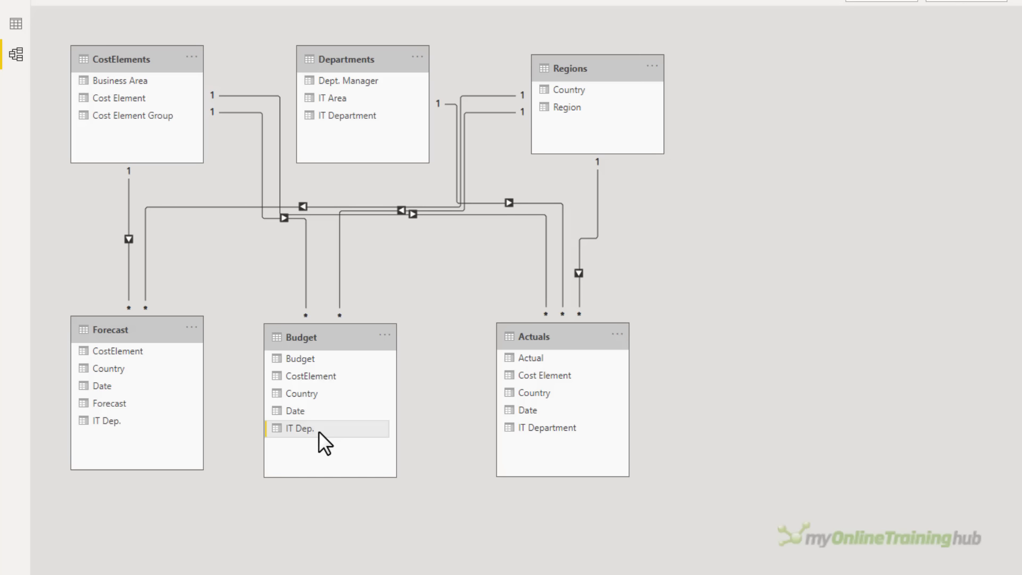
drag(318, 430, 349, 116)
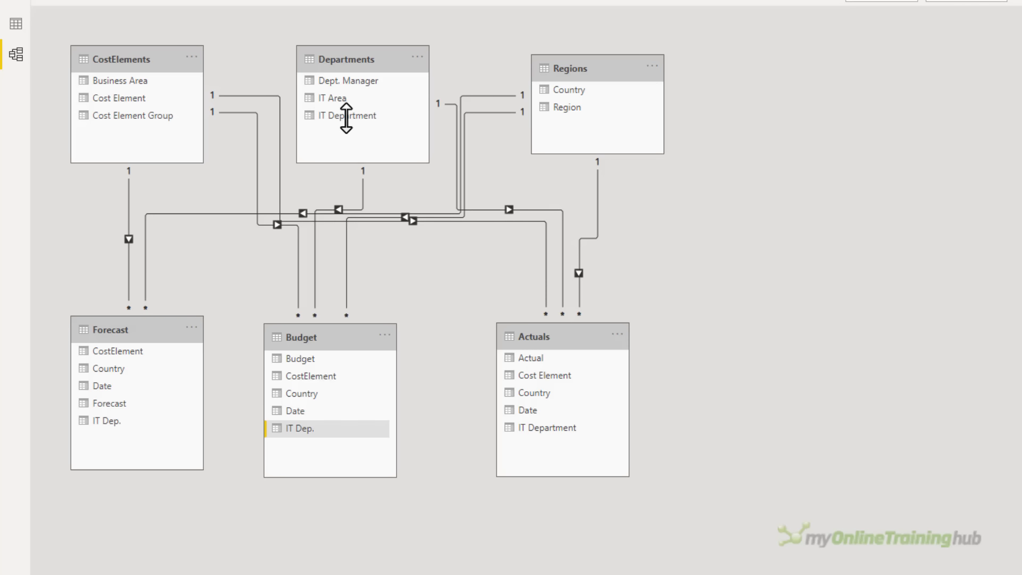
drag(133, 420, 347, 117)
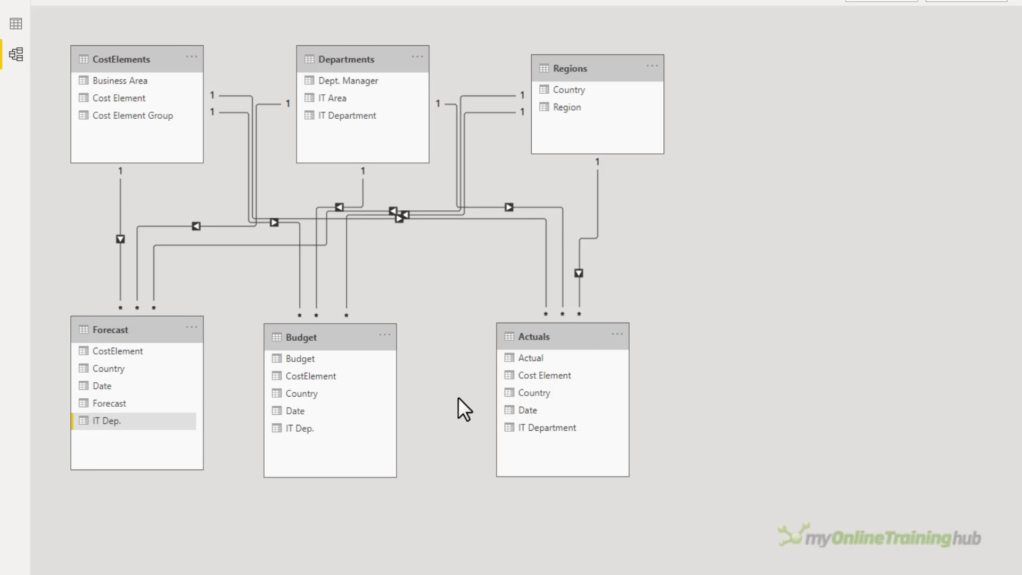
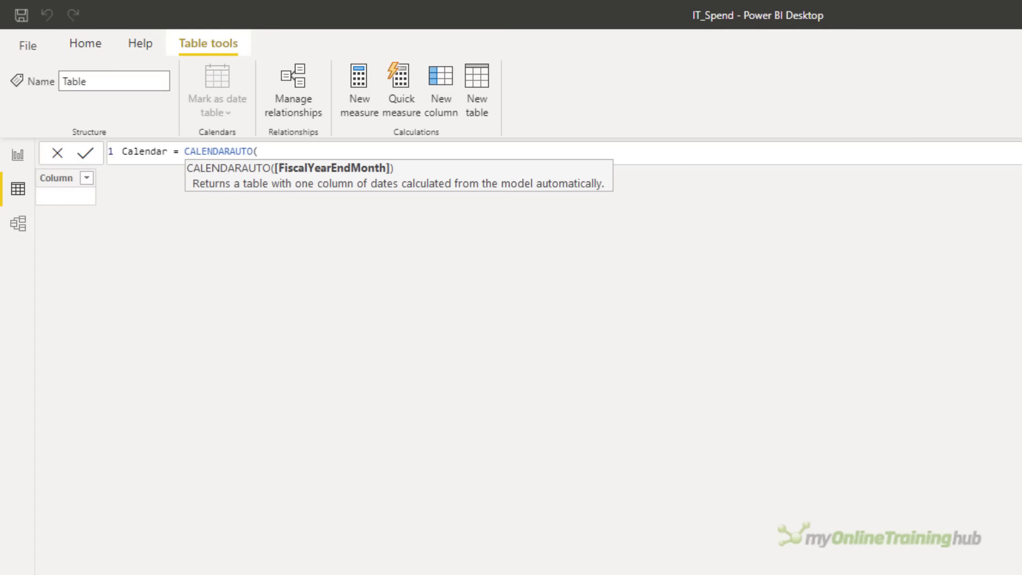
Step: Complete and commit the new table's formula as Calendar = CALENDARAUTO(), with no fiscal year-end month argument
text(7)
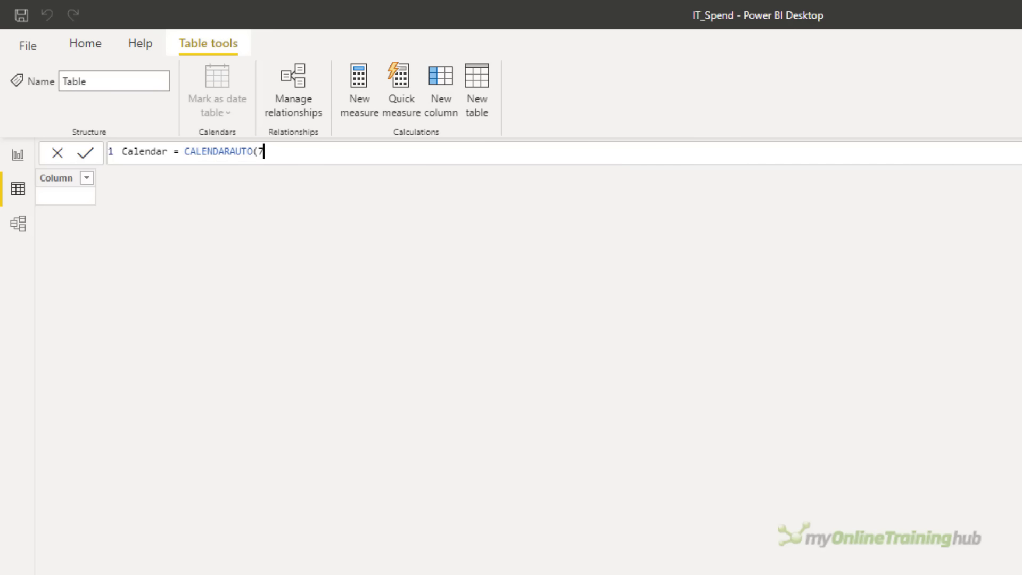
text())
key(Left)
key(BackSpace)
click(17, 188)
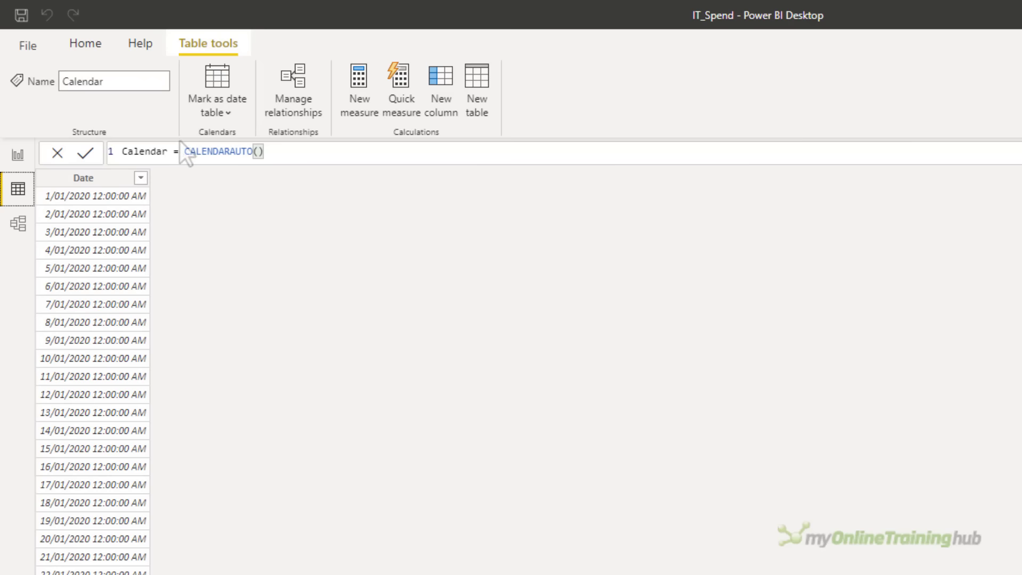
Step: Examine the range of dates in the Calendar table's Date column through its filter list, without applying a filter
click(139, 177)
click(140, 175)
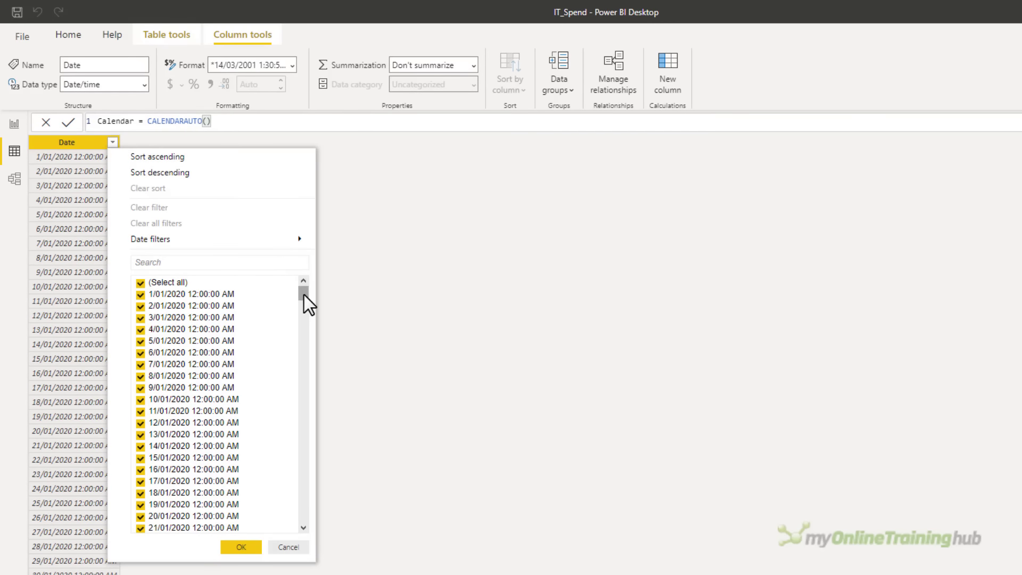
scroll(287, 276, down, 20)
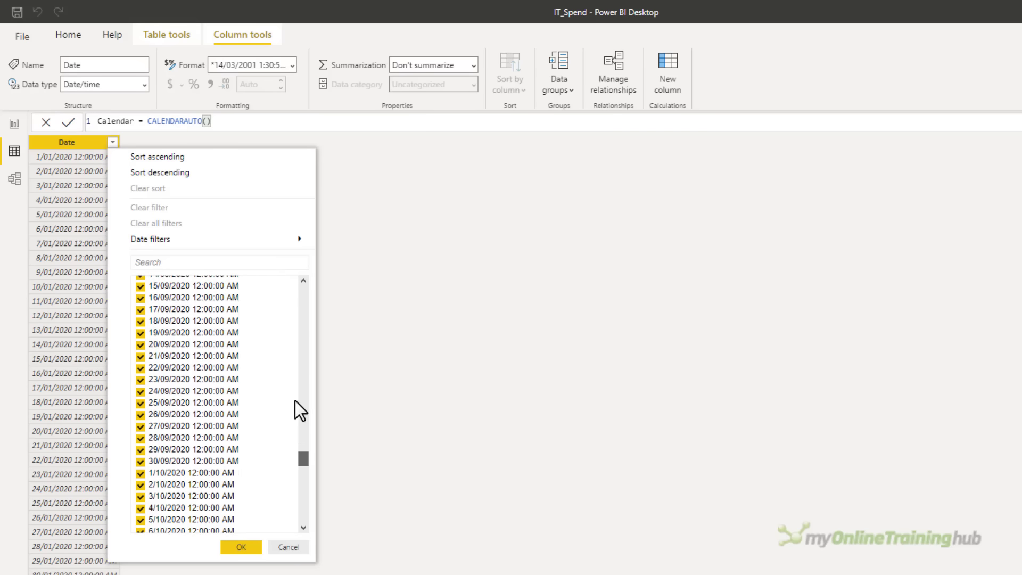
scroll(302, 524, down, 11)
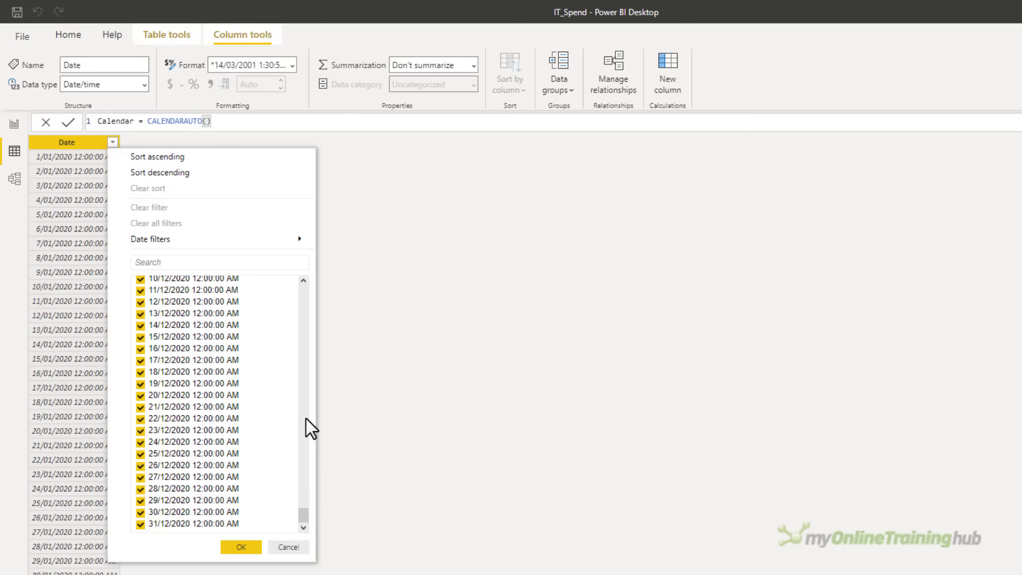
click(288, 547)
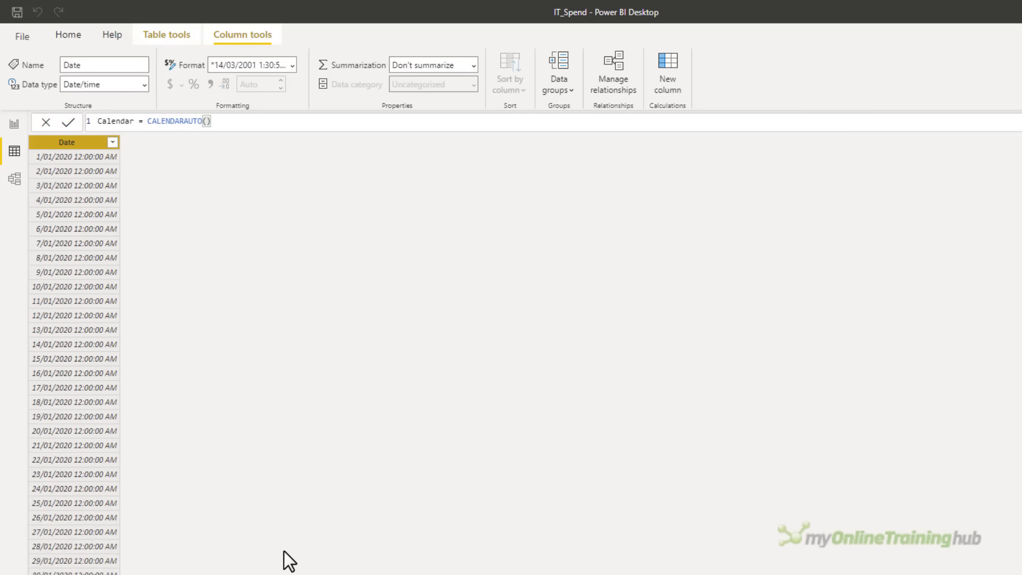
Step: Move the Calendar table beneath the Forecast and Budget tables in the model and relate the Date fields of Forecast, Budget and Actuals to its Date field
click(15, 179)
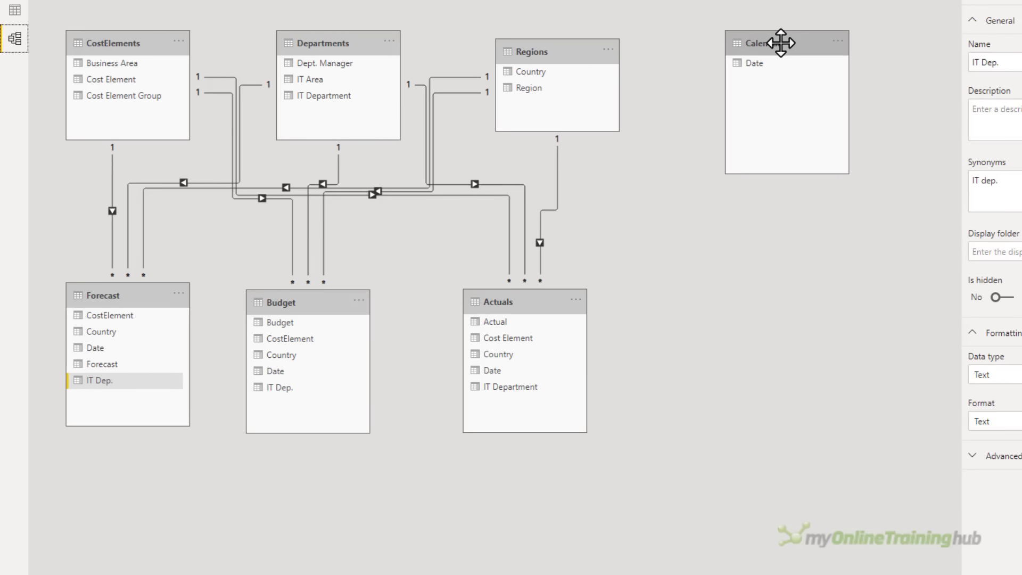
drag(755, 179, 737, 222)
drag(758, 83, 282, 483)
drag(88, 348, 261, 503)
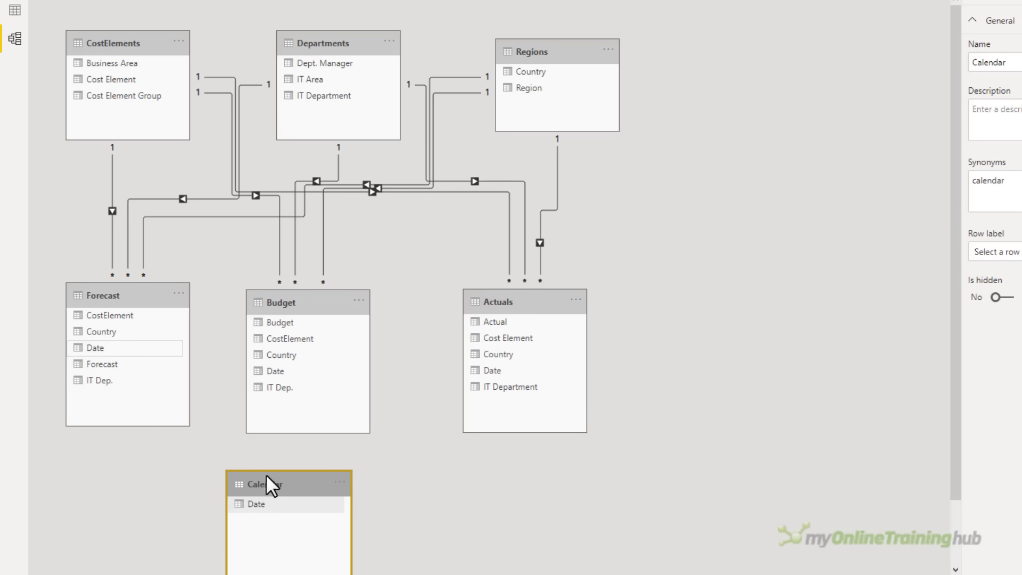
drag(286, 369, 271, 501)
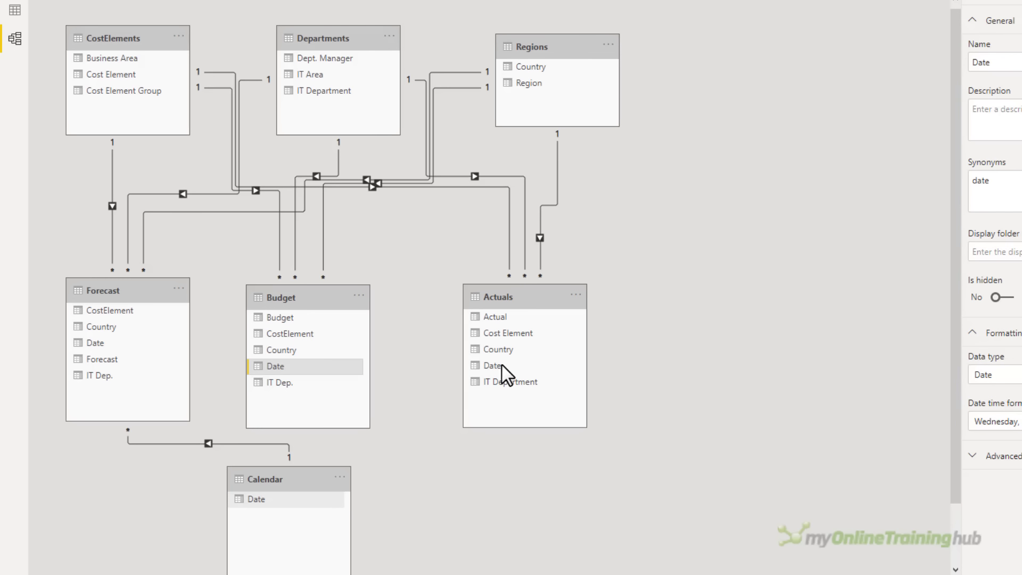
drag(500, 364, 264, 495)
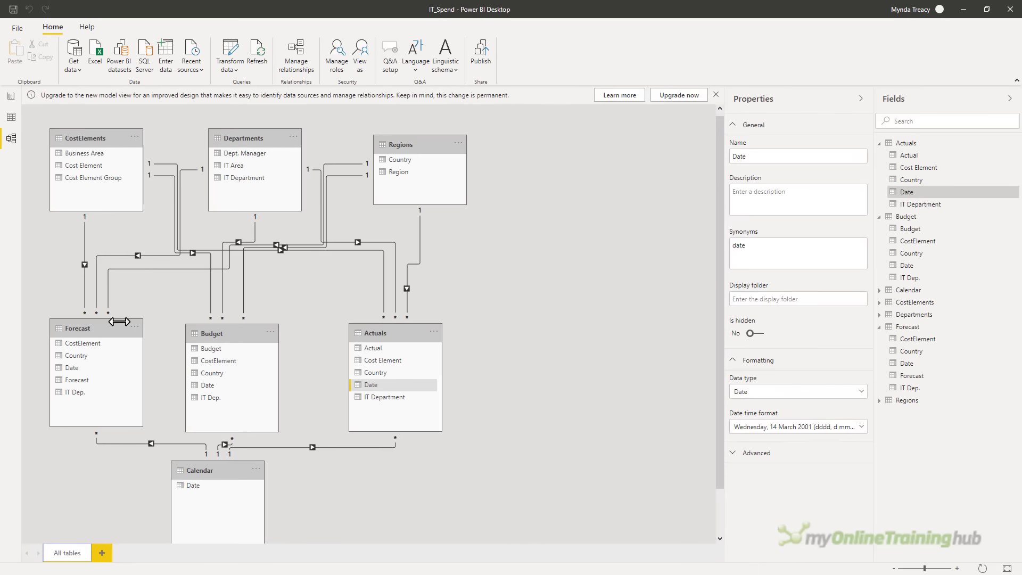
Step: Format the Actual, Budget and Forecast value columns of the Actuals, Budget and Forecast tables with a thousands separator
click(13, 117)
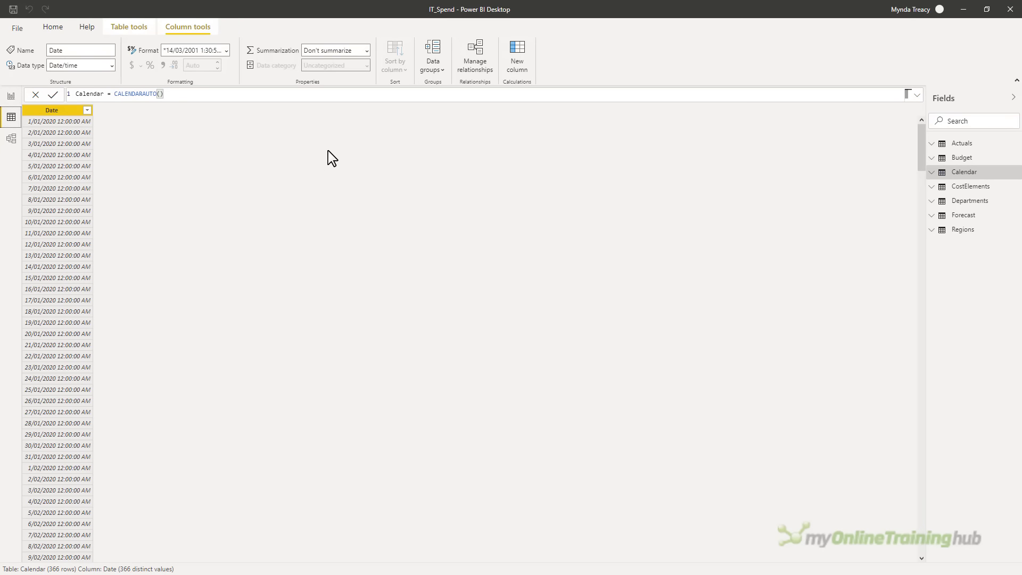
click(932, 144)
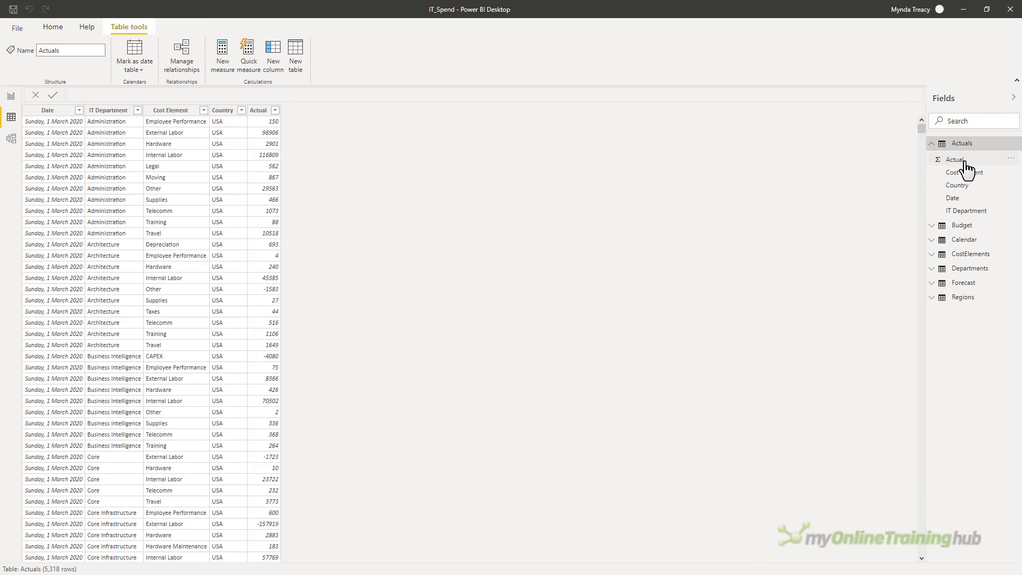
click(257, 111)
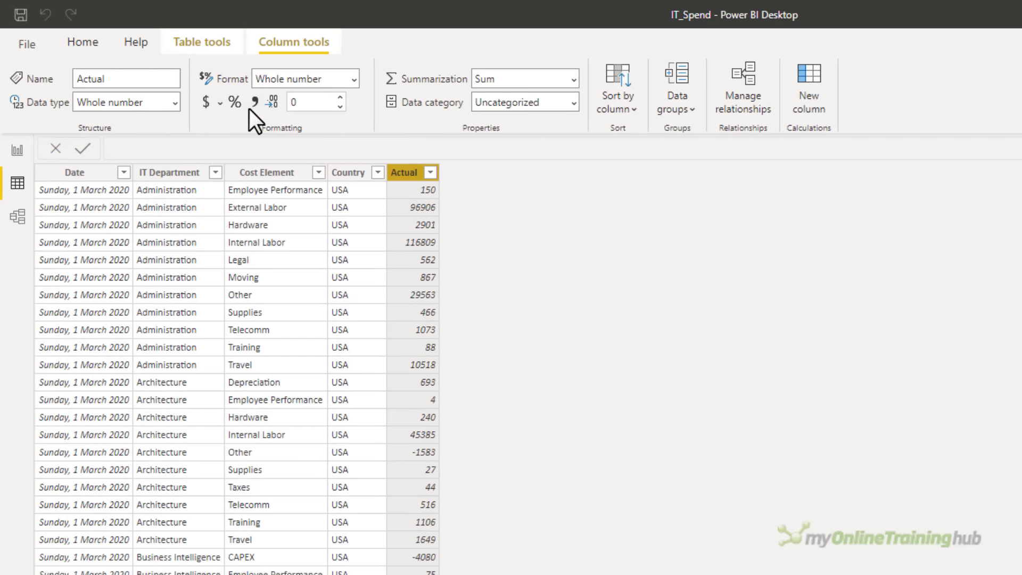
click(961, 225)
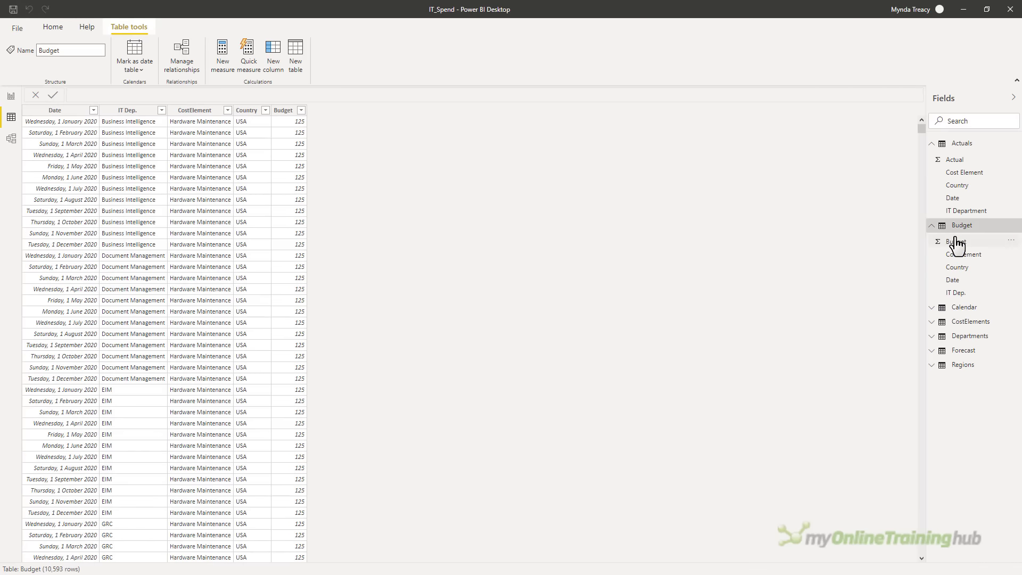
click(955, 242)
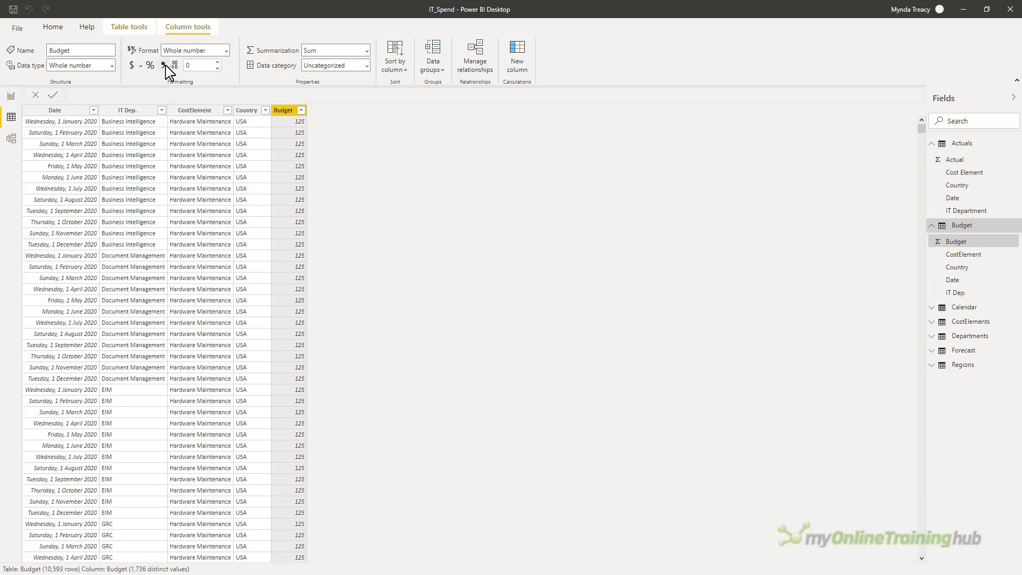
click(934, 352)
click(957, 405)
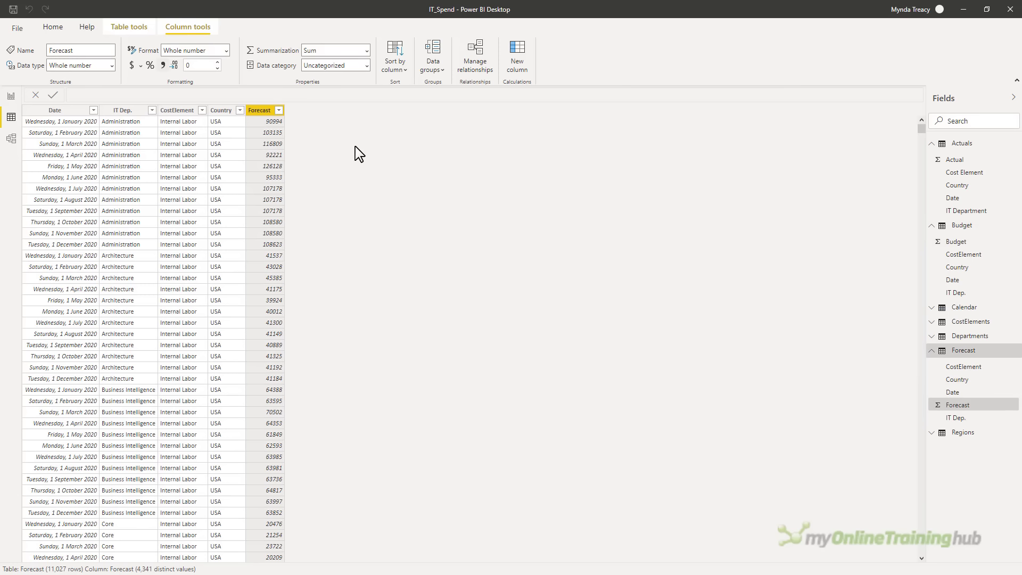
click(164, 65)
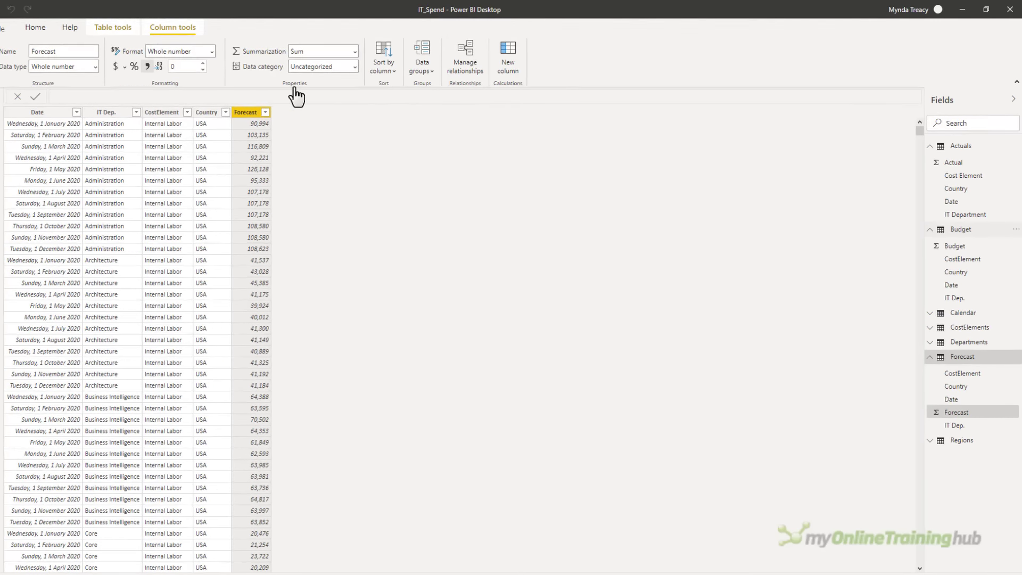
Step: Set the data category of the Country columns in the Actuals and Budget tables to Country
click(964, 186)
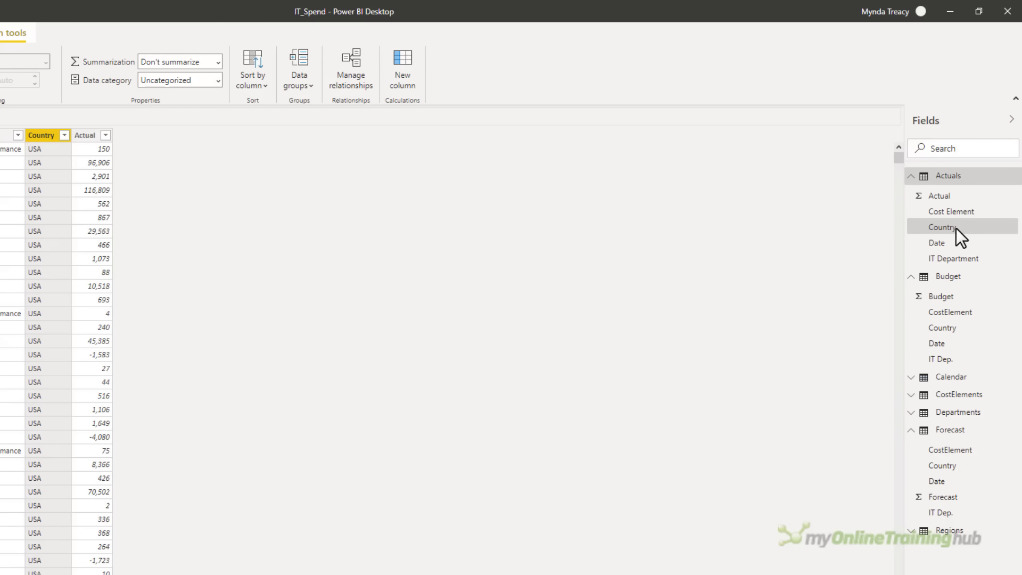
click(216, 85)
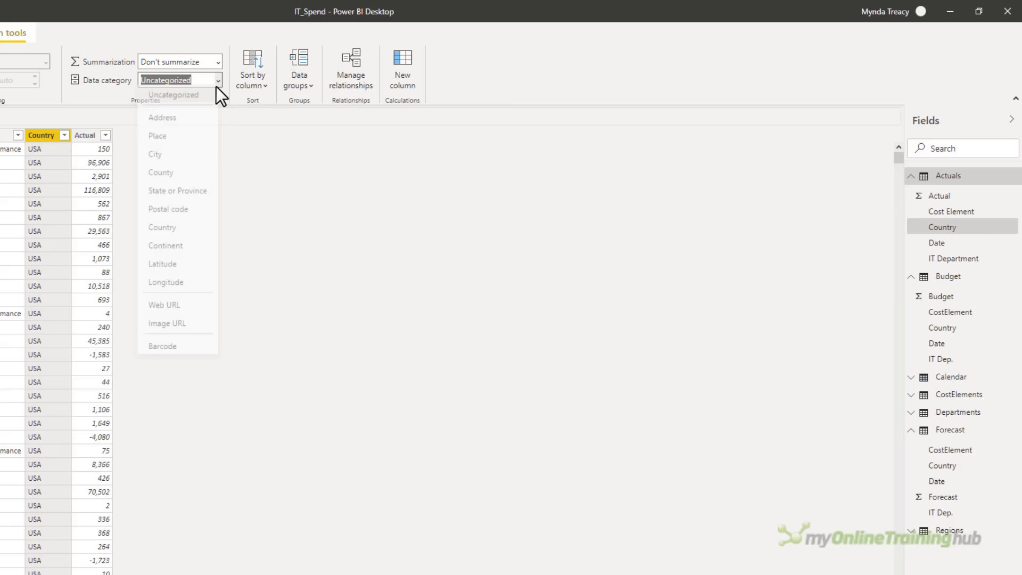
click(163, 230)
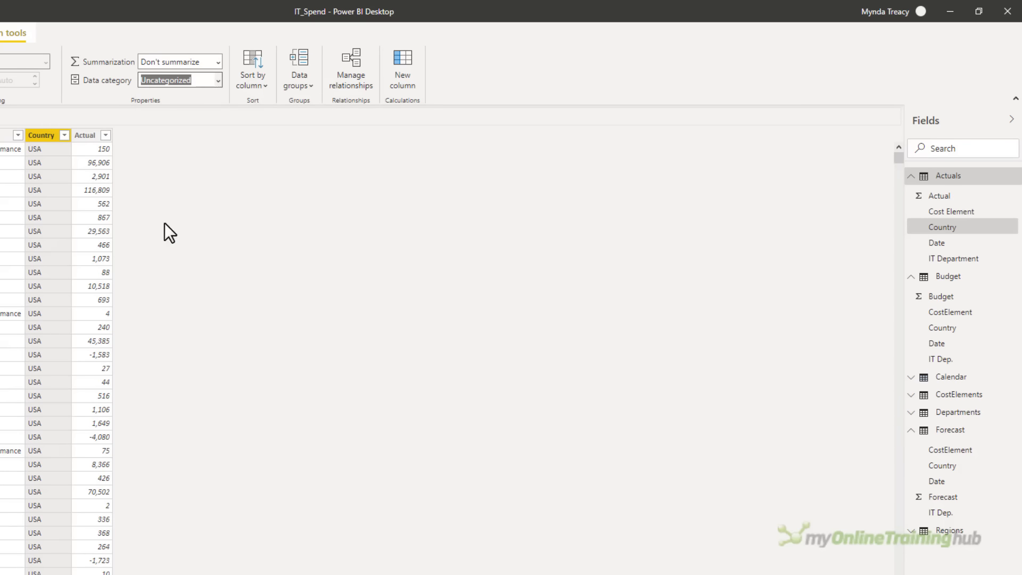
click(928, 328)
click(216, 80)
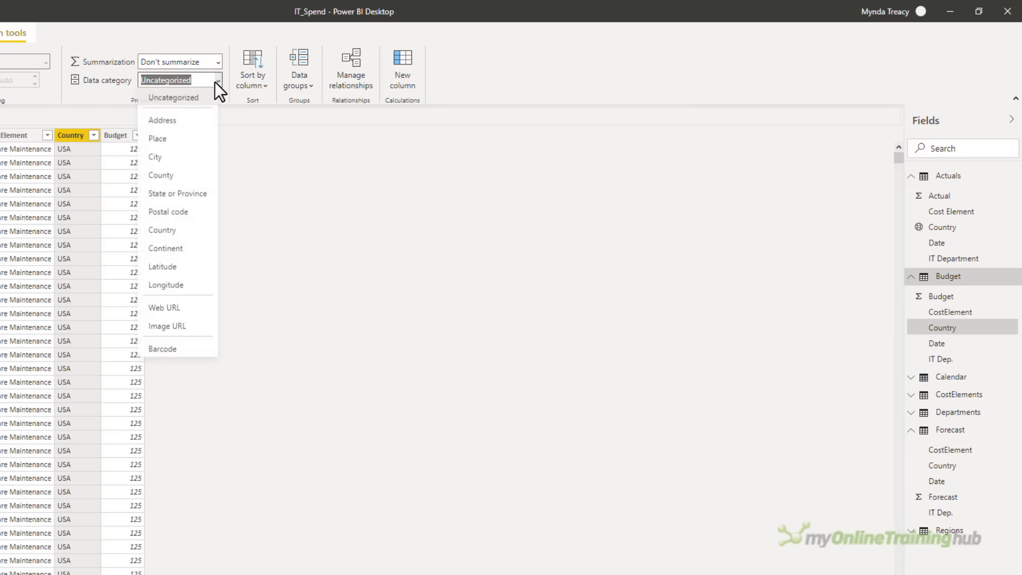
click(190, 230)
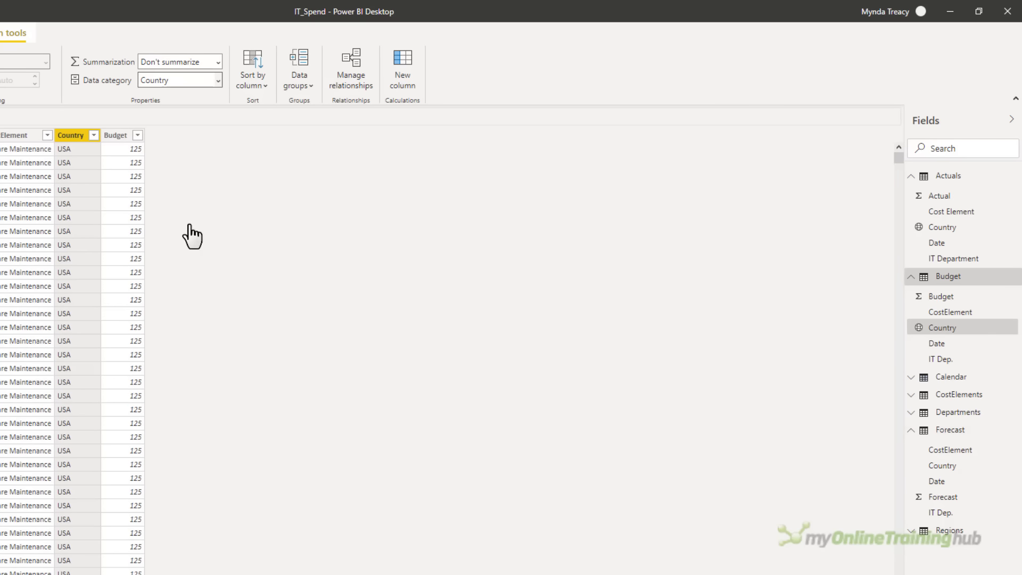
Step: Set the data category of the Country columns in the Forecast and Regions tables to Country
click(944, 466)
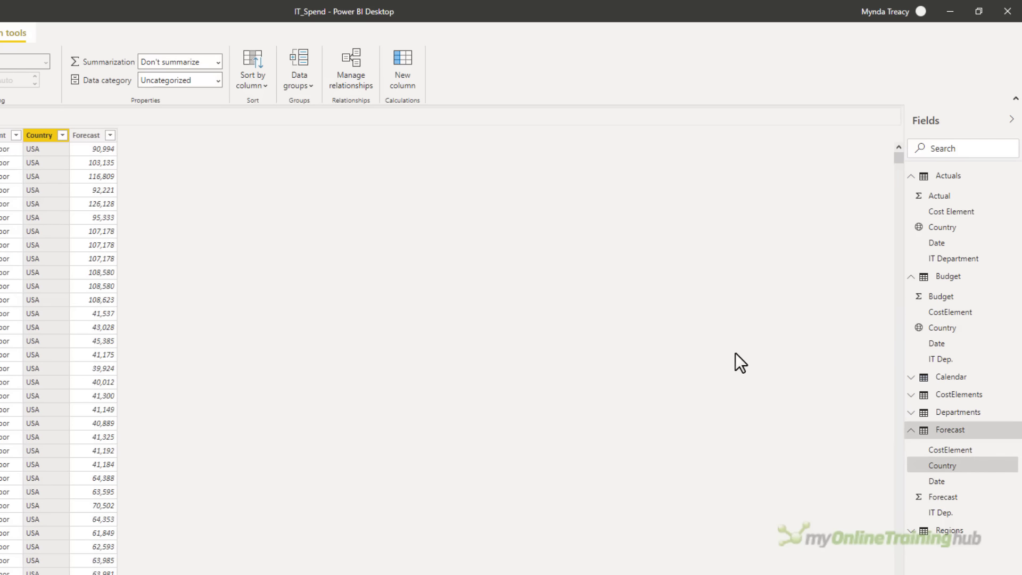
click(216, 76)
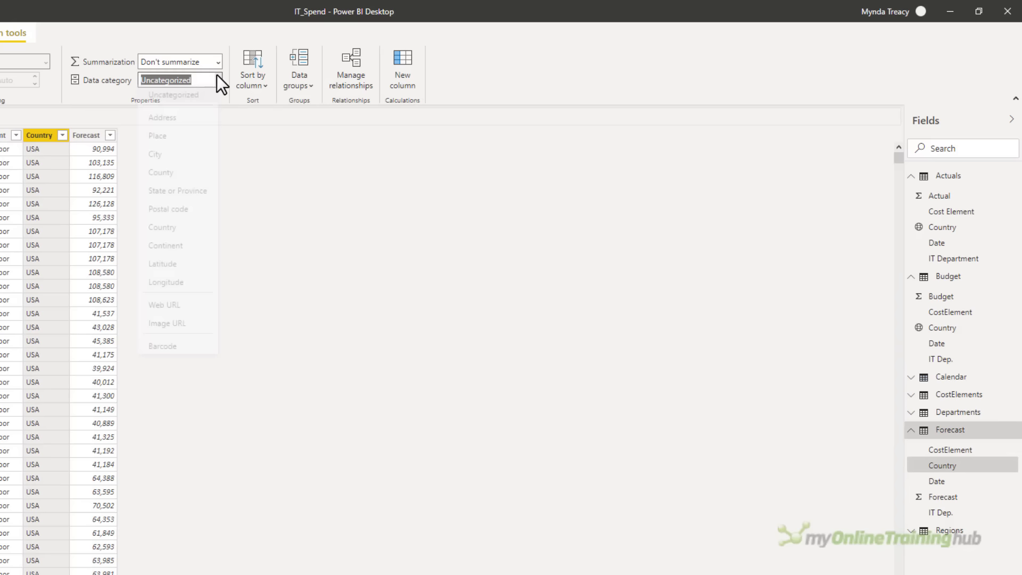
click(173, 230)
click(914, 532)
click(941, 550)
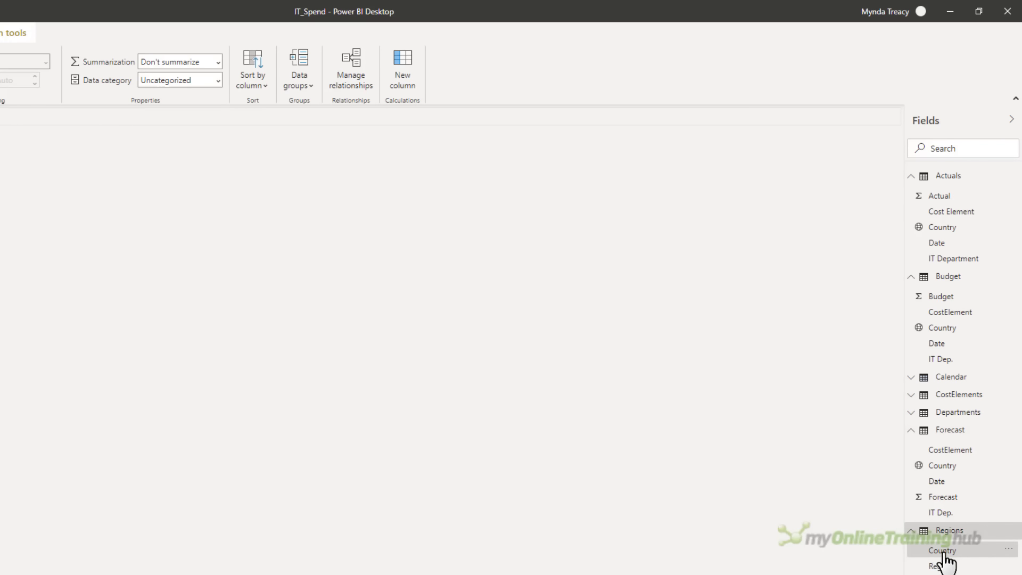
click(215, 80)
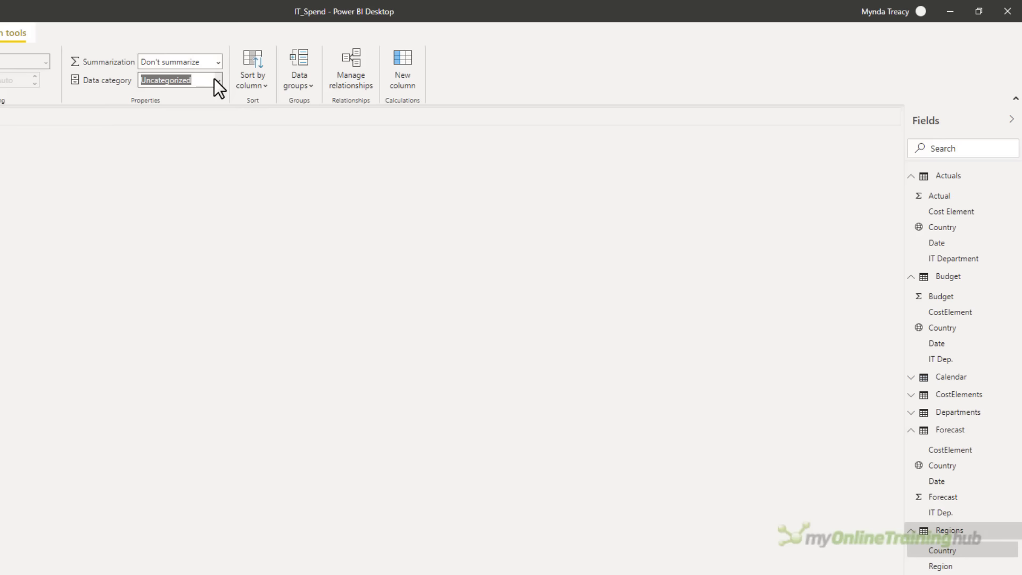
click(178, 236)
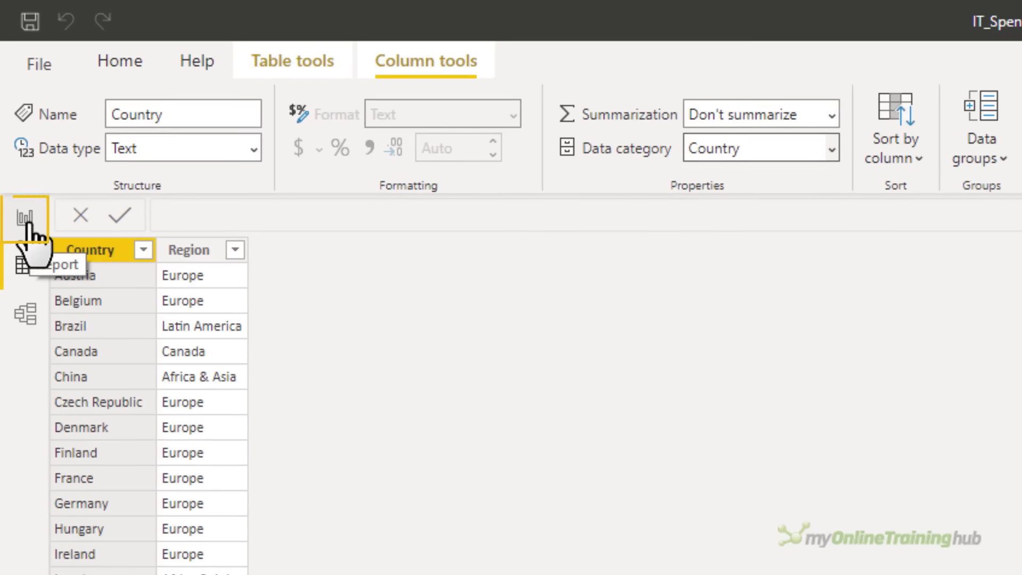
Step: Insert a Q&A visual on the report page, ask "actual vs budget as gauge" and convert the answer into a standard visual
click(26, 223)
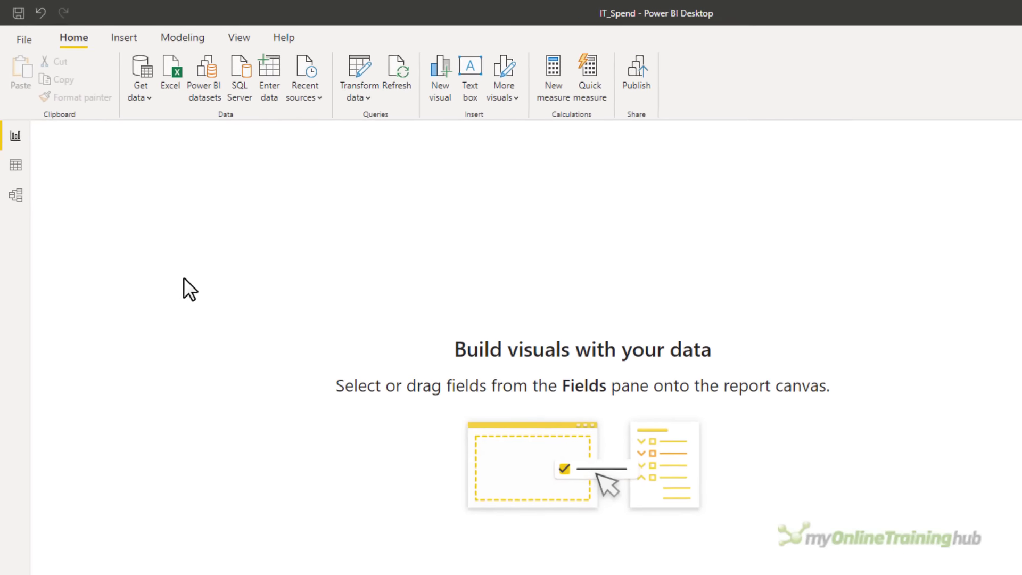
click(120, 36)
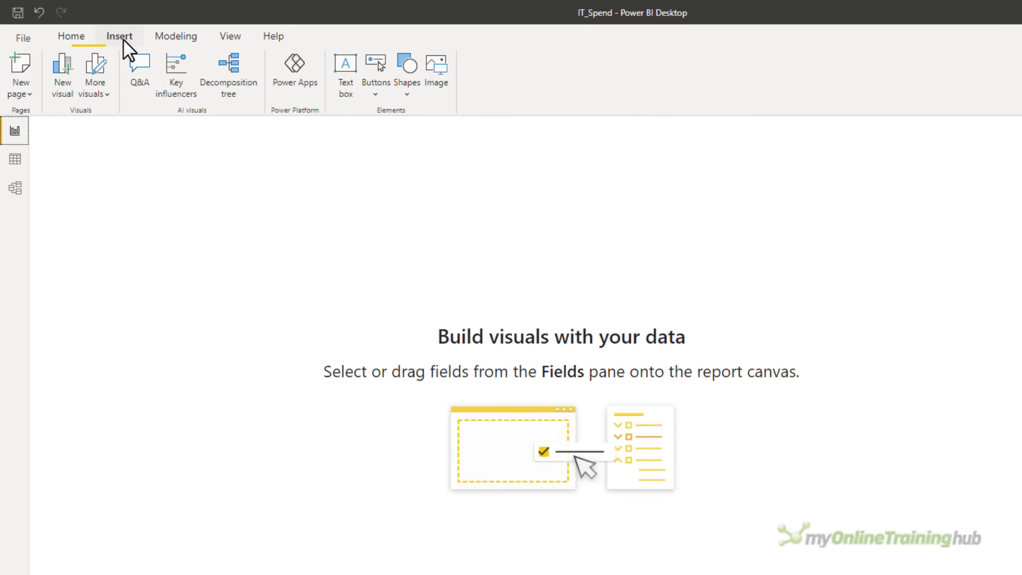
click(140, 69)
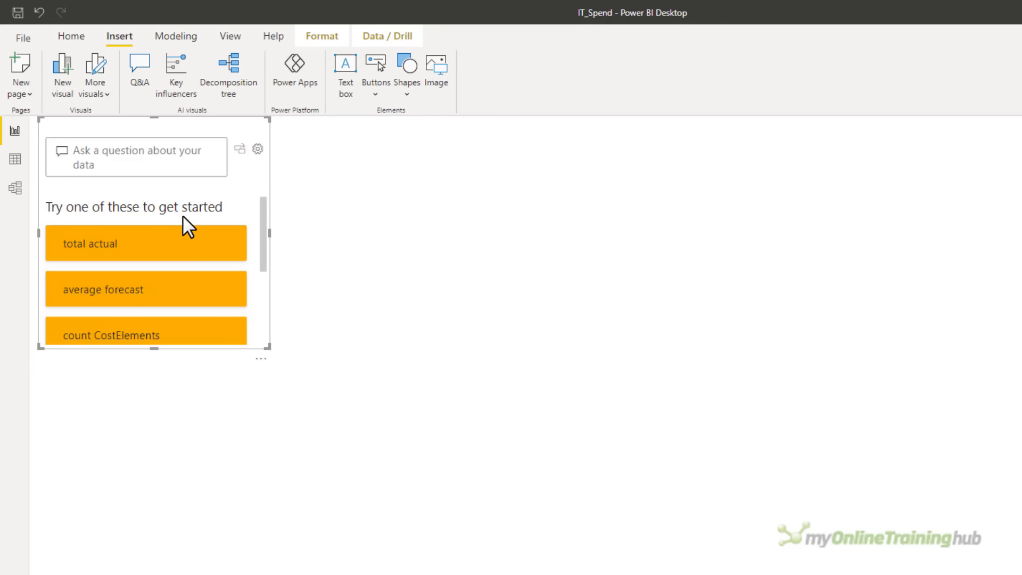
text(actu)
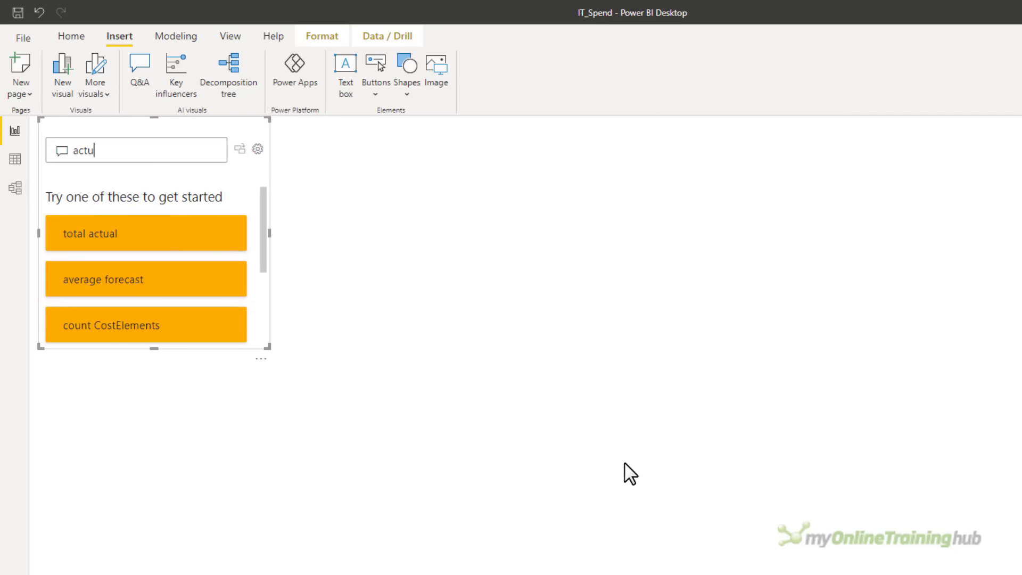
text(al vs b)
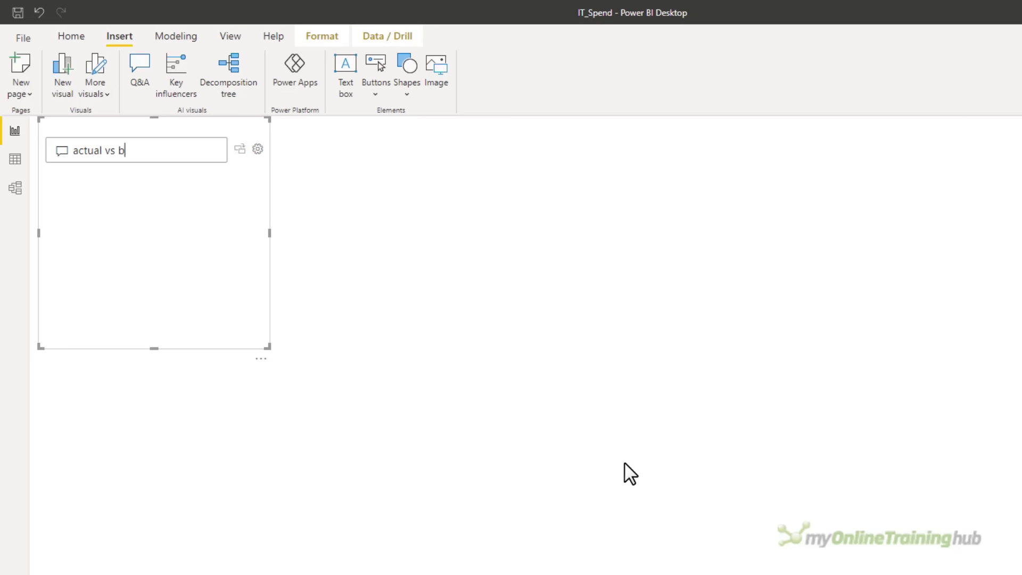
text(udget as gauge)
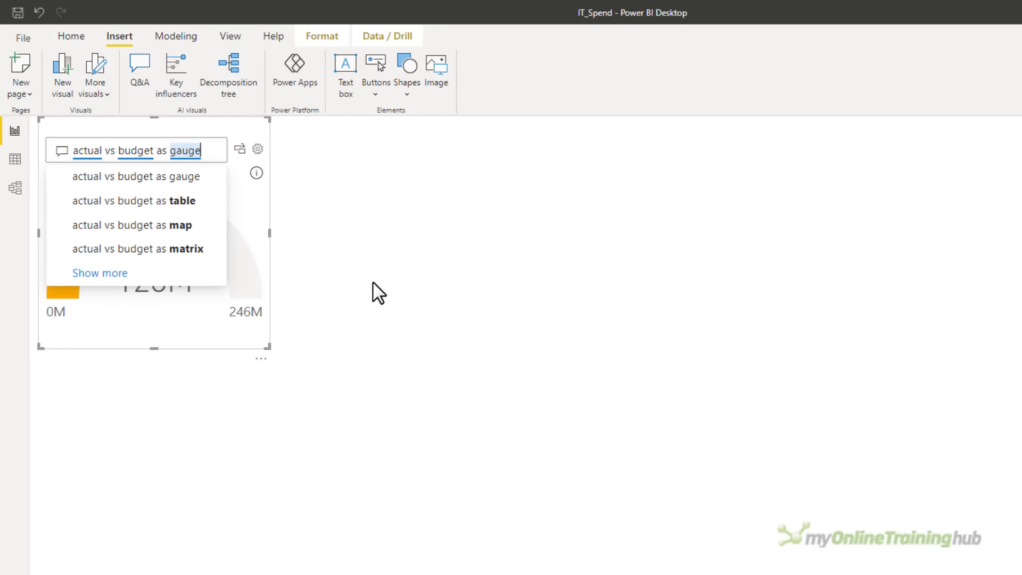
click(215, 179)
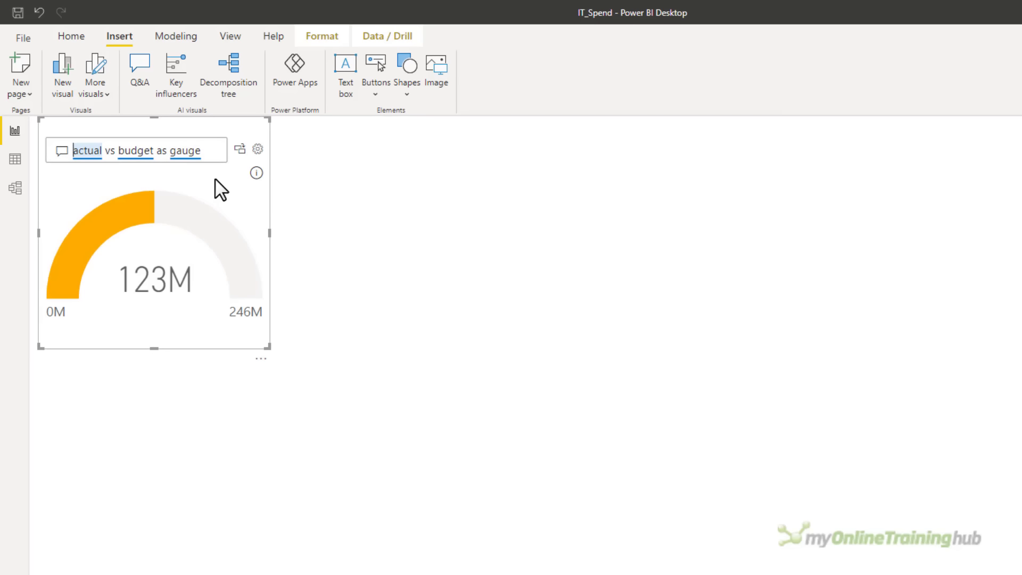
click(239, 149)
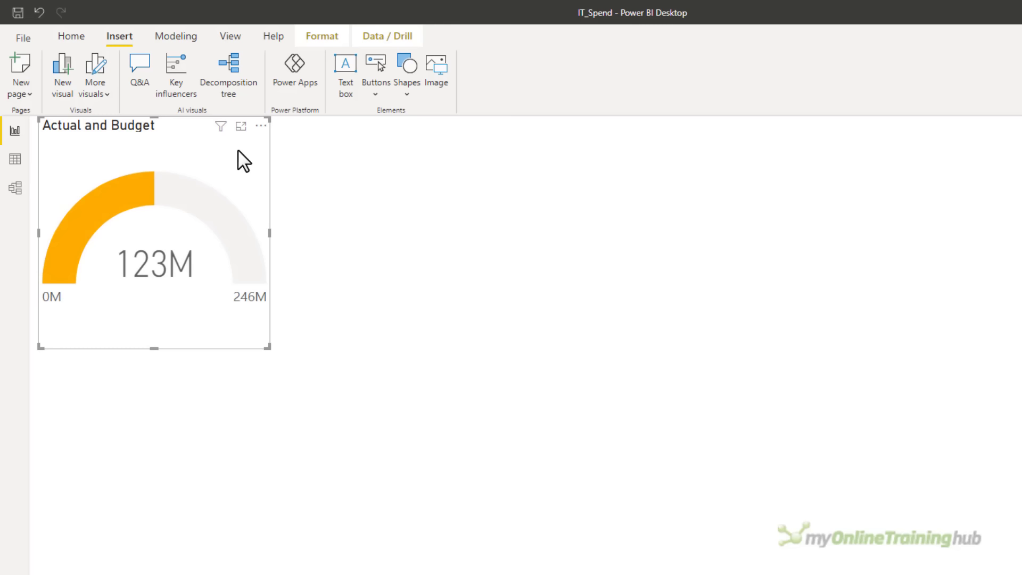
Step: Move the gauge about halfway down the report page's left edge and change its title to "Actual YTD v FY Budget"
drag(154, 117, 126, 369)
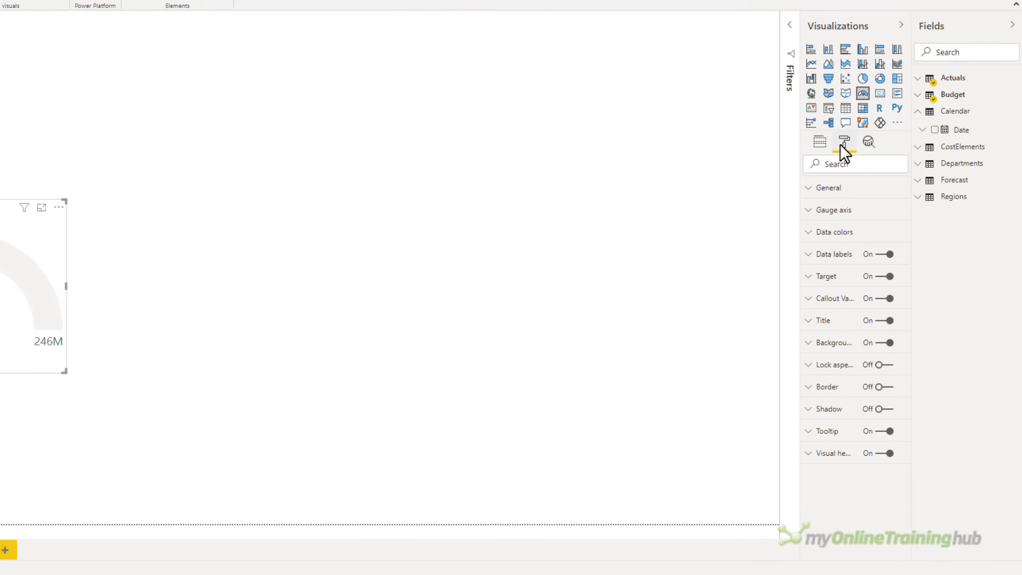
click(809, 323)
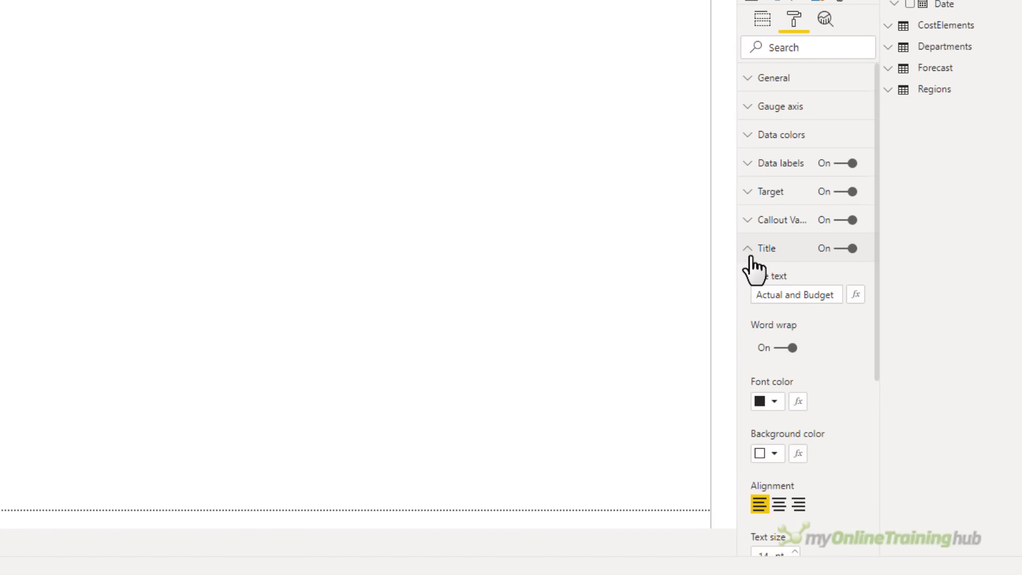
double_click(791, 294)
text(v)
click(783, 296)
text(YTD)
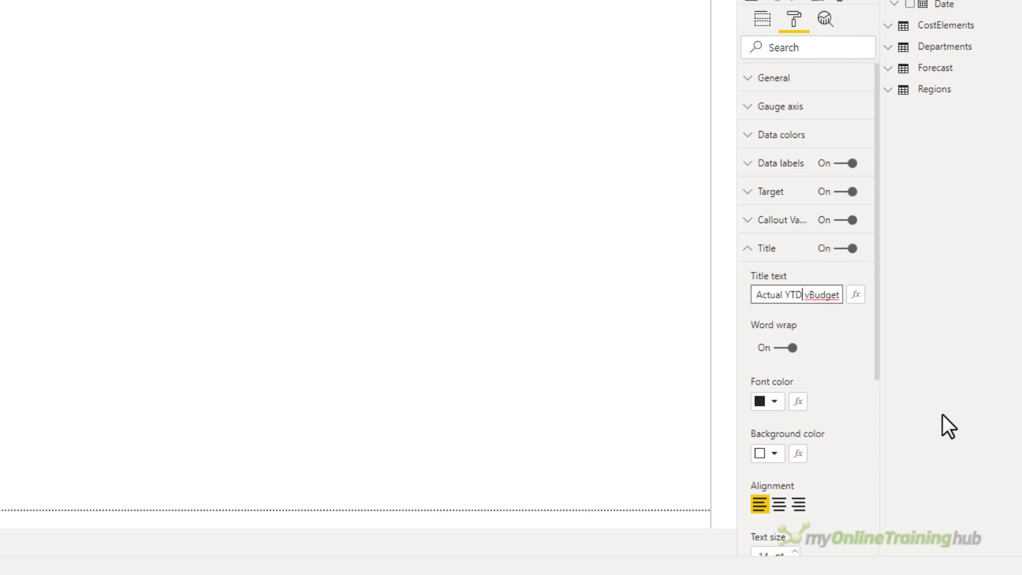
key(Right)
key(Right)
text(FY)
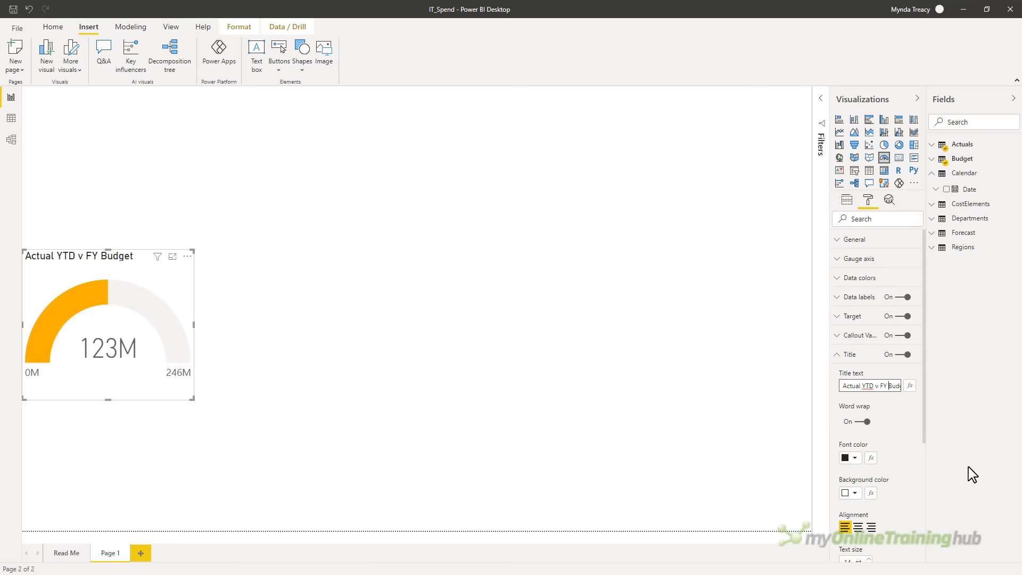
Step: Add a KPI visual with Forecast as indicator, Calendar Date as trend axis and Budget as target goal, and fit it directly below the gauge
click(136, 416)
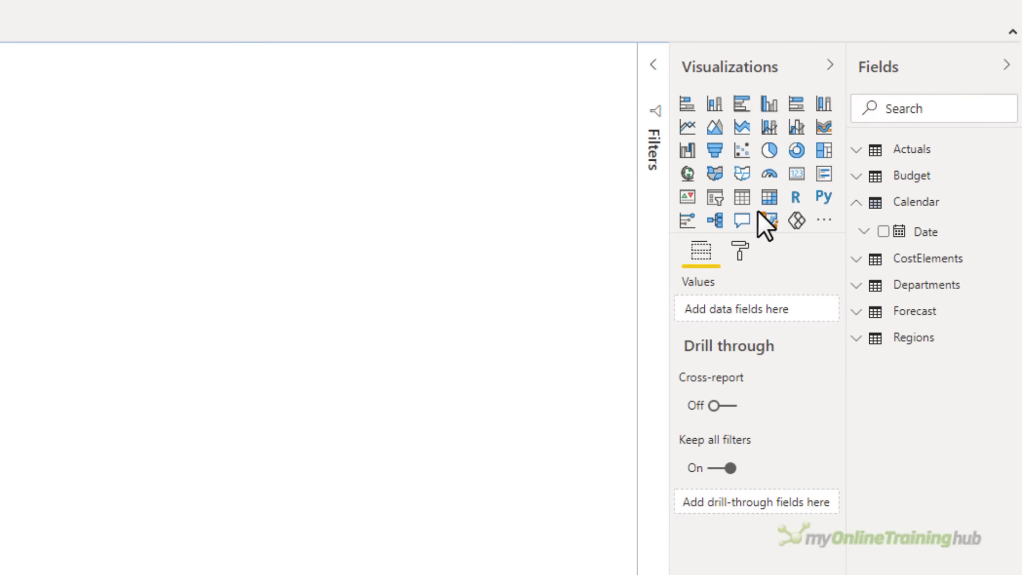
click(687, 198)
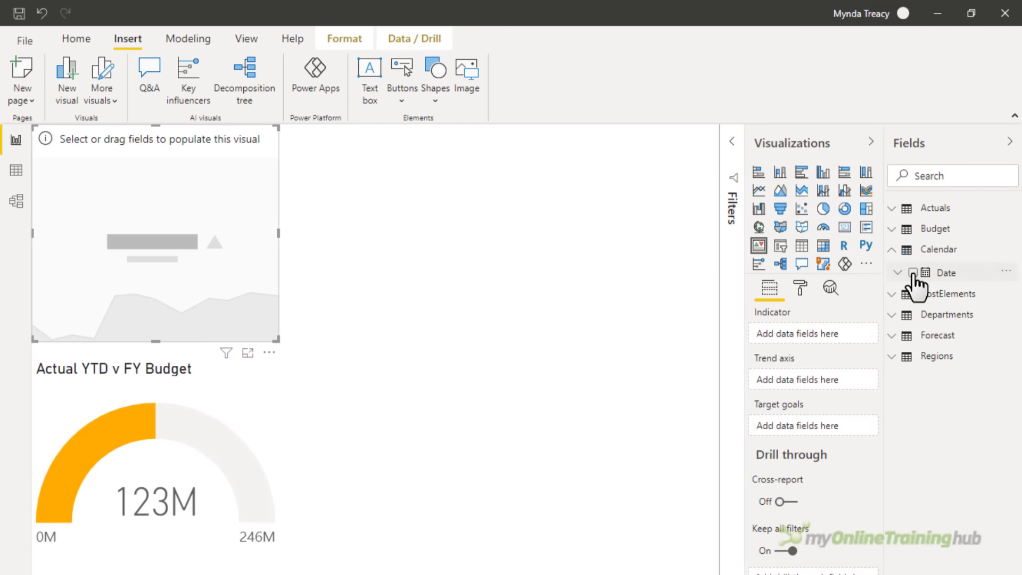
click(912, 273)
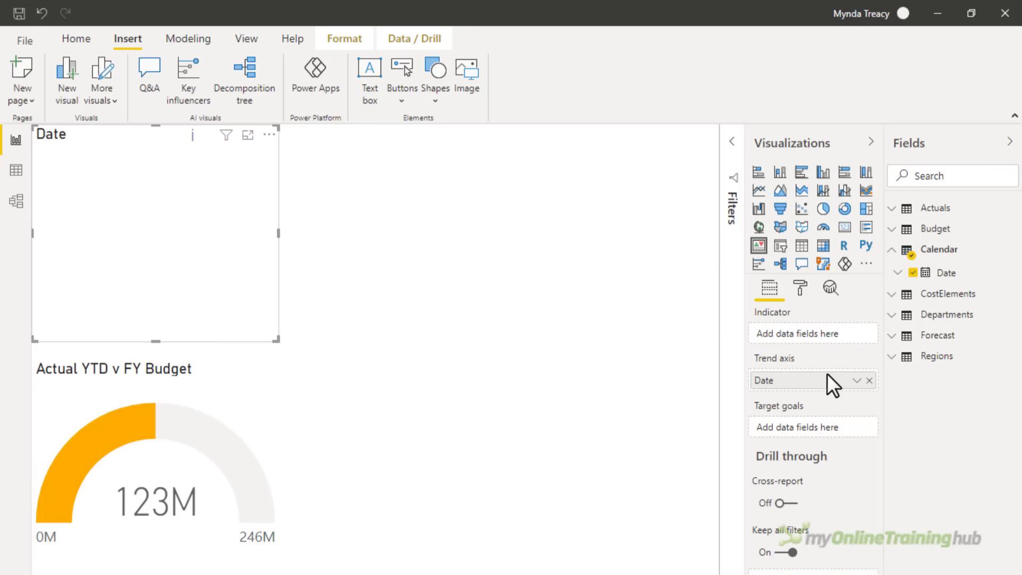
click(905, 337)
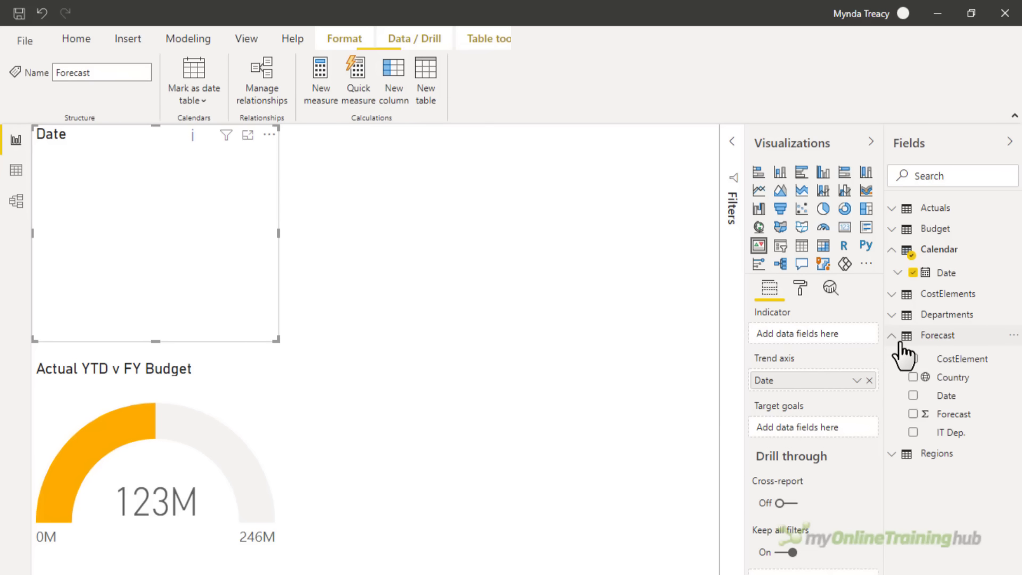
drag(942, 415, 812, 332)
click(898, 233)
drag(928, 253, 801, 437)
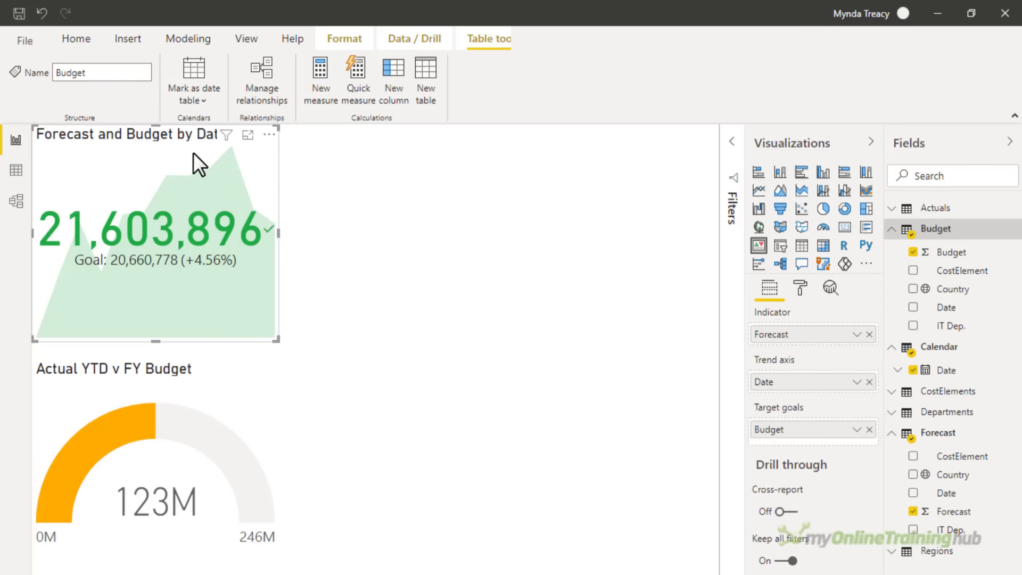
drag(193, 152, 63, 567)
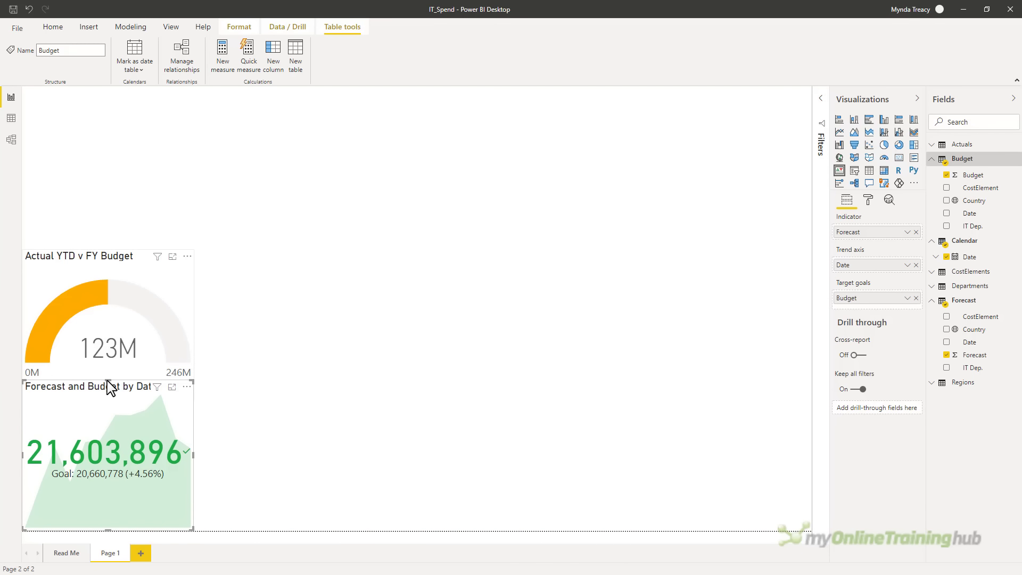
drag(107, 380, 108, 389)
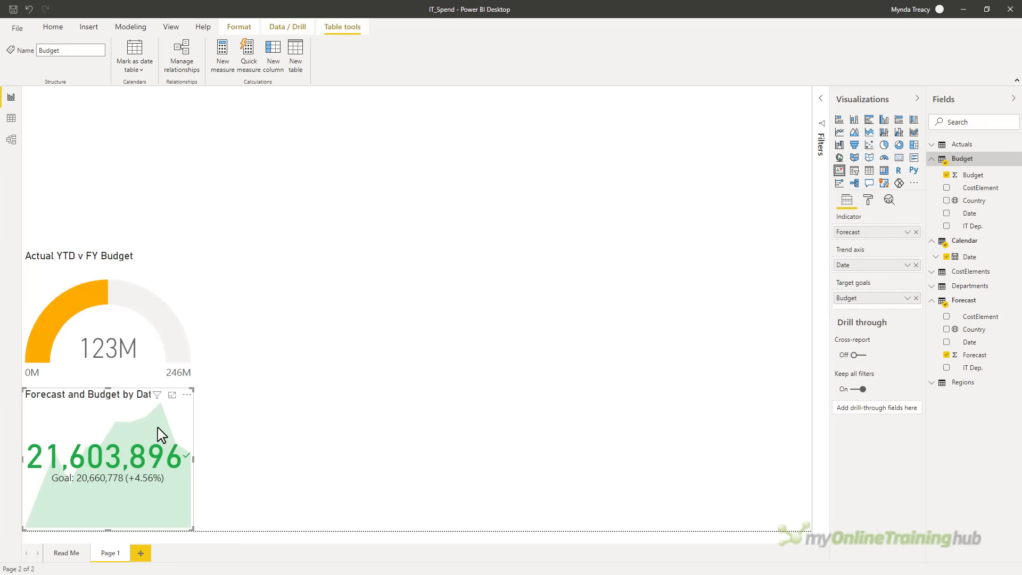
Step: Set the KPI's goal distance direction to Decreasing is positive and its color coding direction to Low is good
click(868, 200)
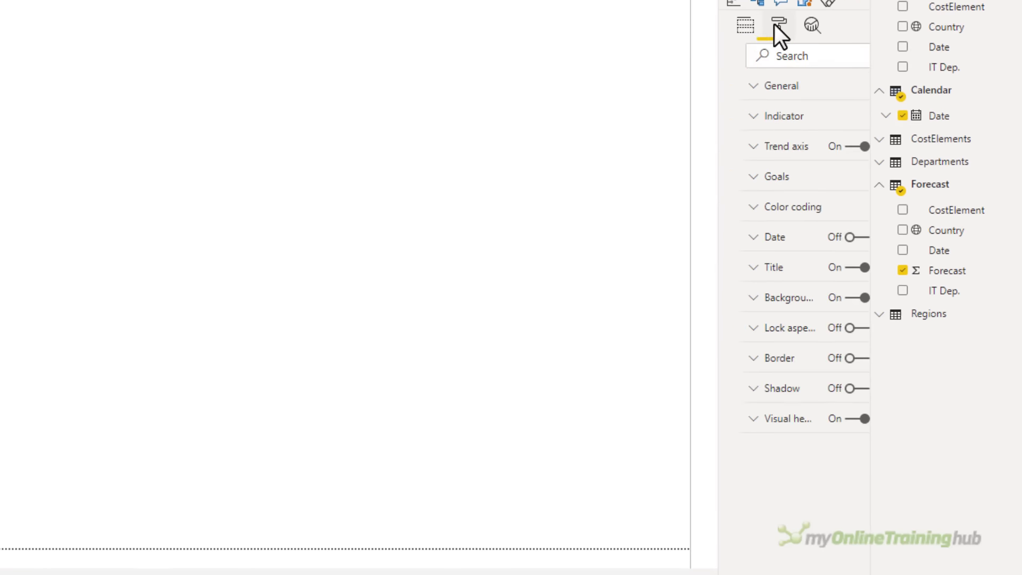
click(740, 178)
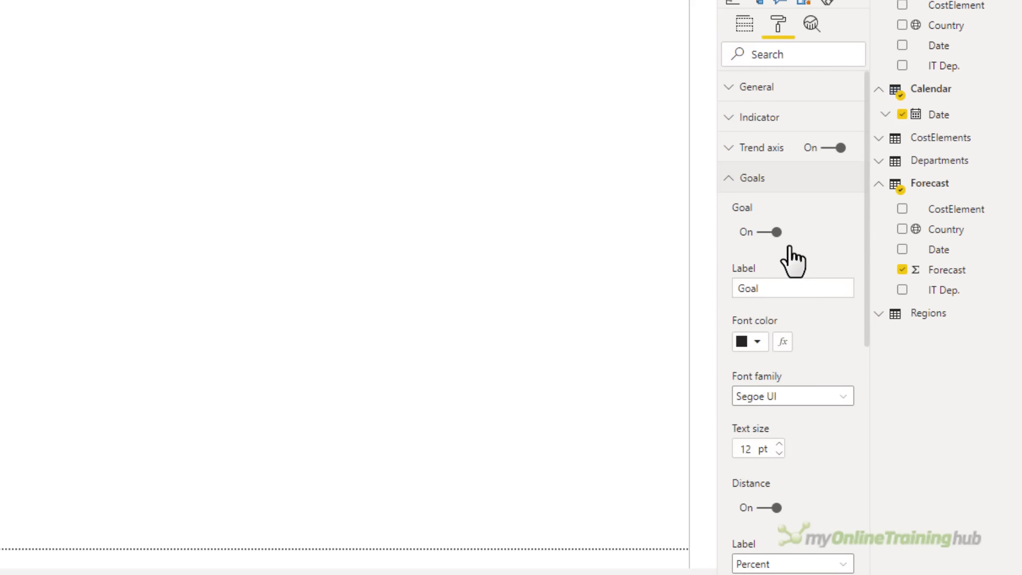
scroll(844, 328, down, 3)
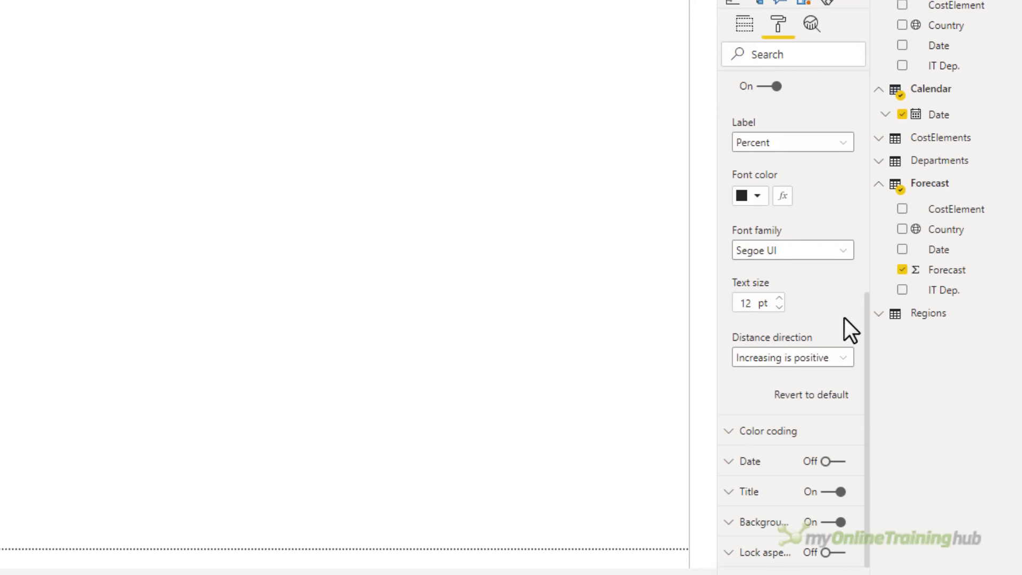
click(843, 358)
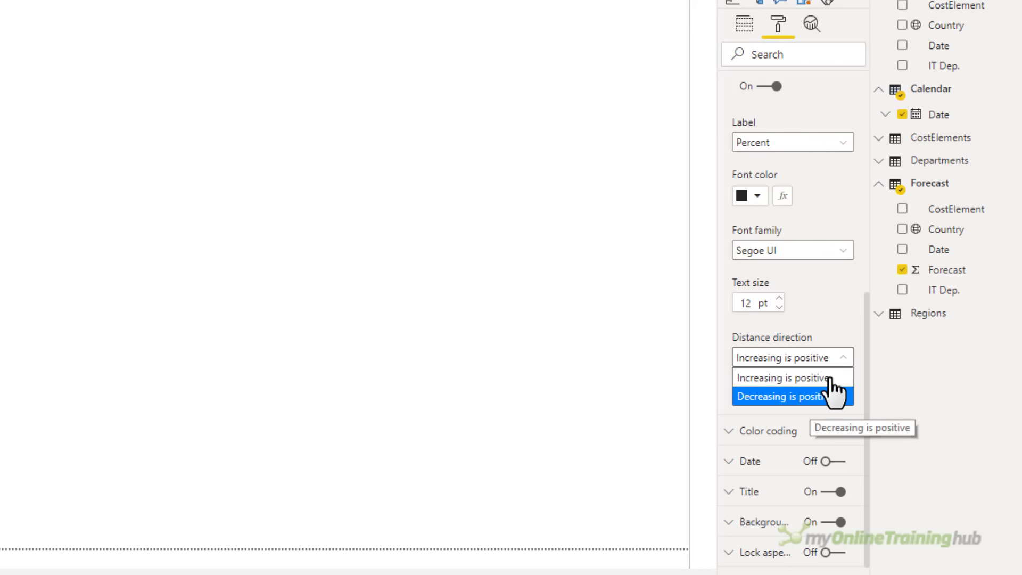
click(810, 399)
scroll(806, 410, down, 1)
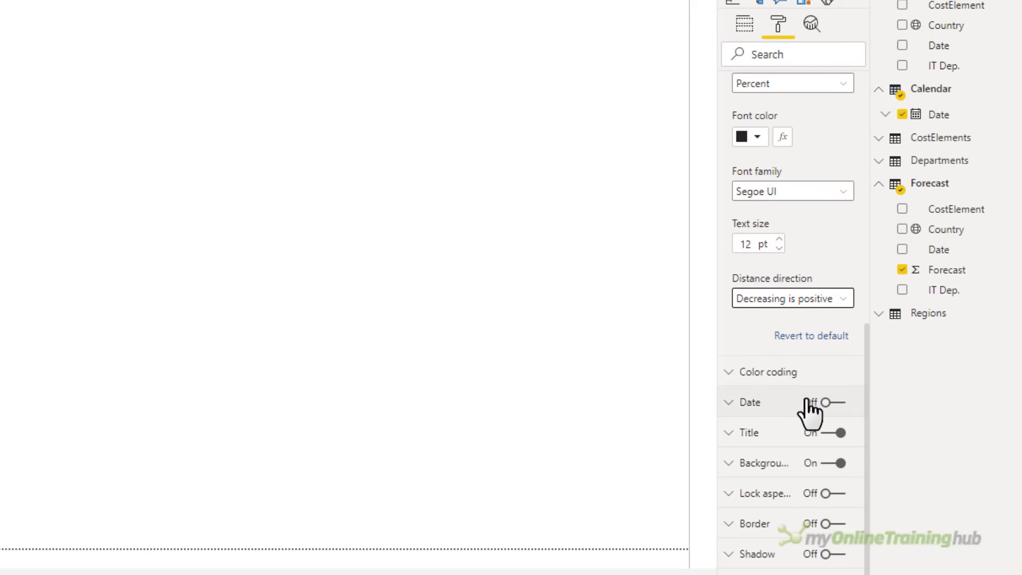
click(736, 373)
click(840, 420)
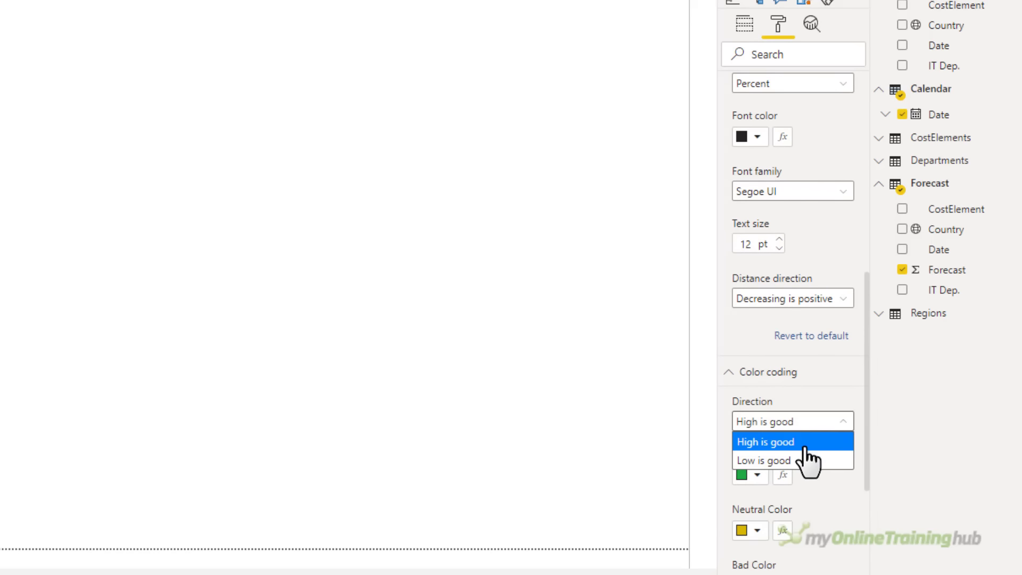
click(797, 458)
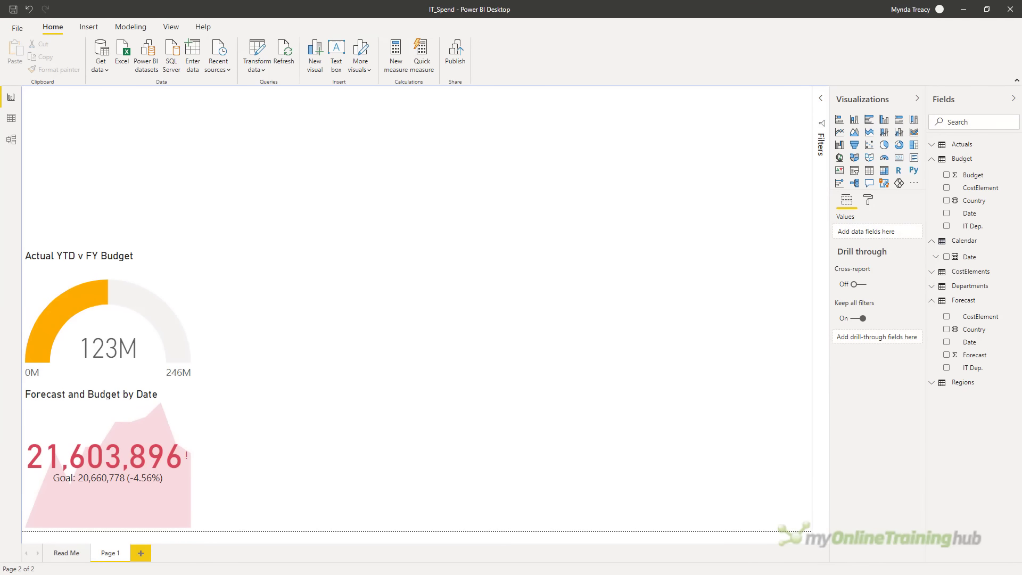
Step: Insert a line chart at the top of the report page, just right of the gauge column, and widen it to more than double its width
click(840, 132)
drag(159, 99, 351, 96)
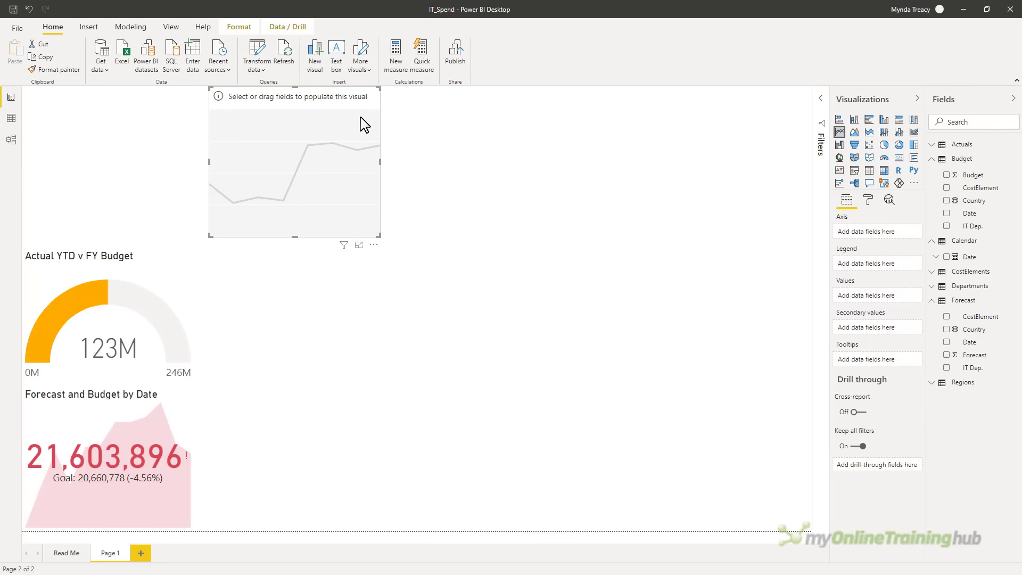
drag(391, 169, 590, 167)
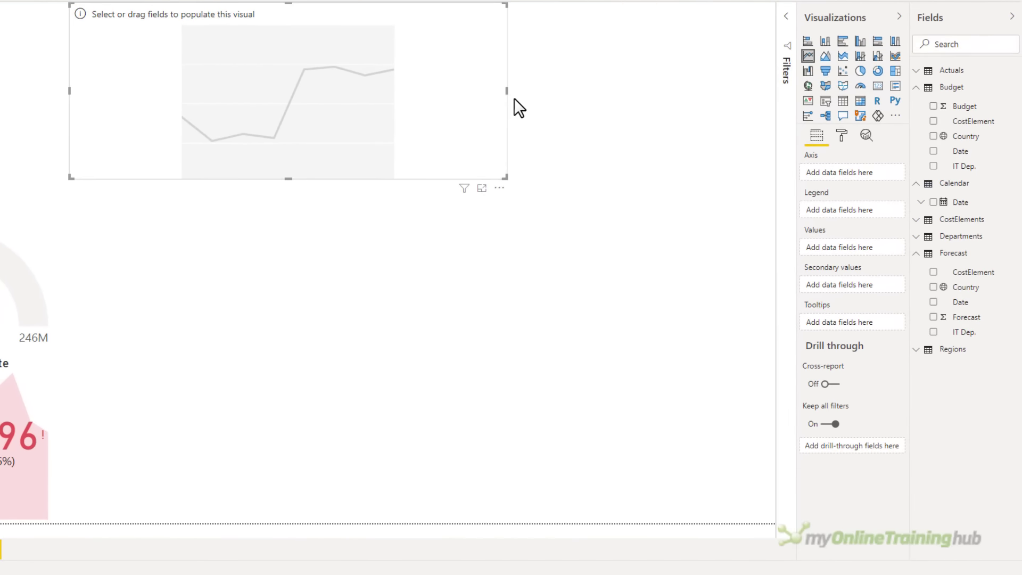
Step: Plot Actual, Budget and Forecast by Calendar Date in the line chart, without the Day level, and expand the axis down to months
click(933, 202)
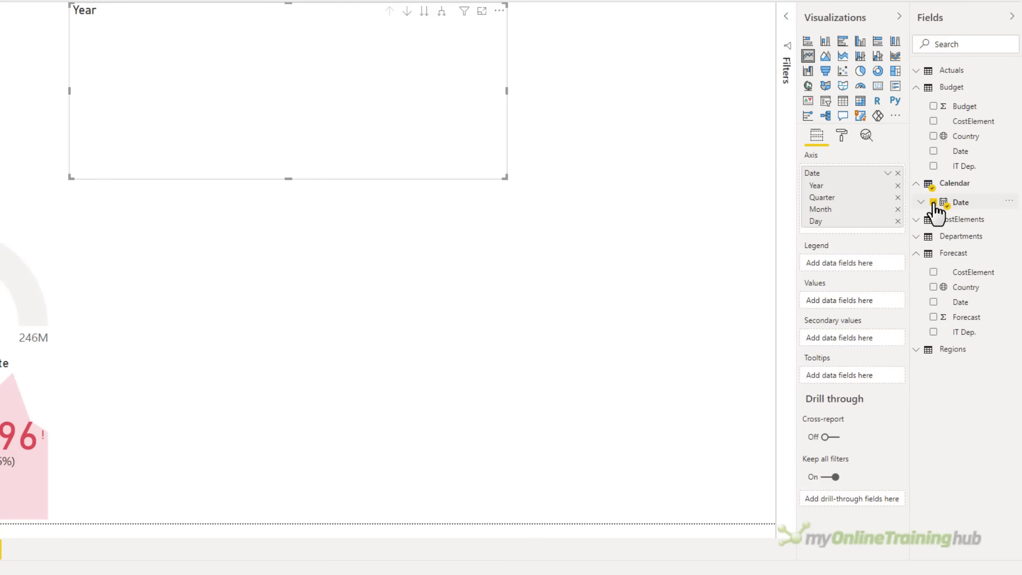
click(898, 221)
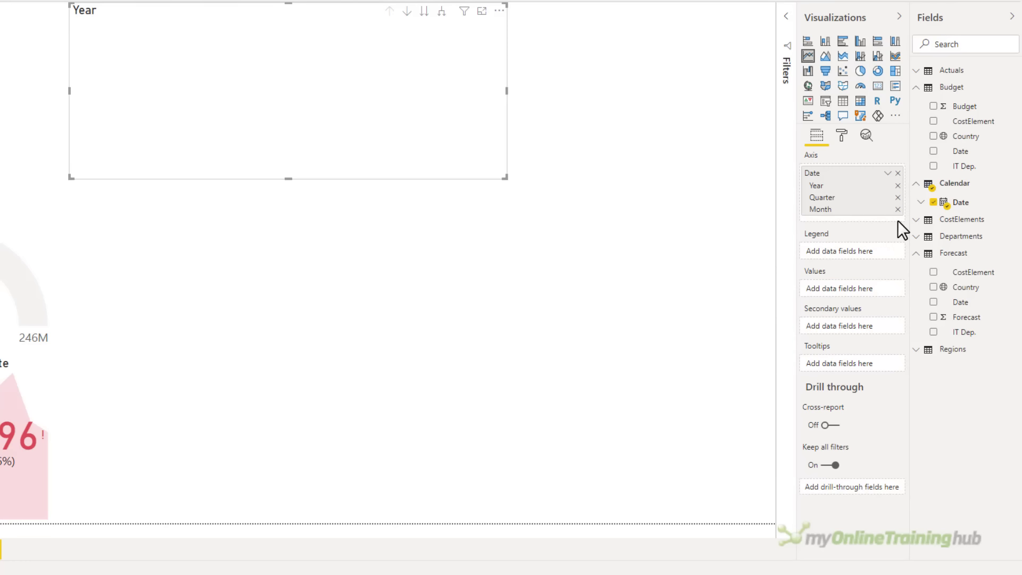
click(925, 74)
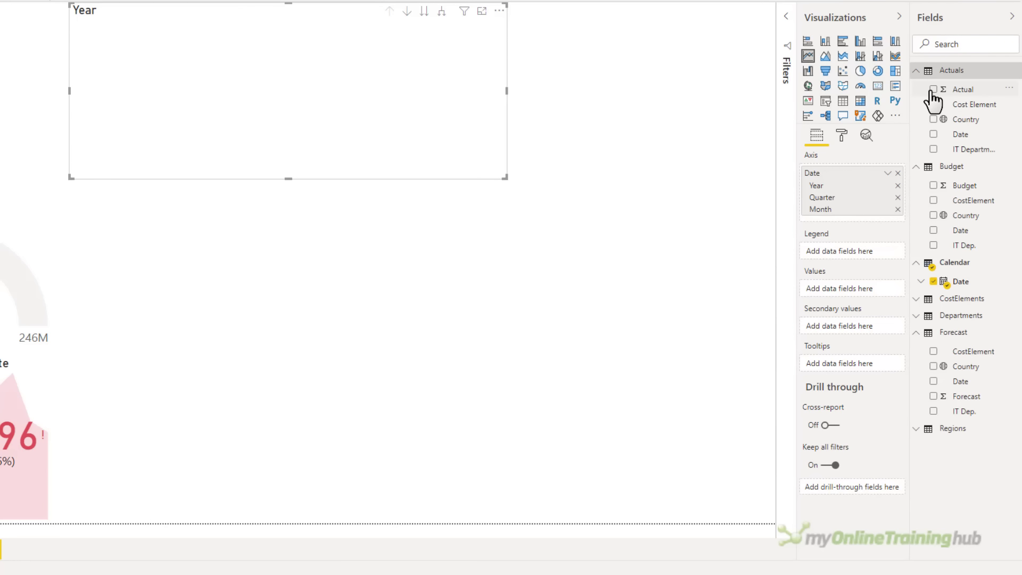
click(932, 88)
click(933, 185)
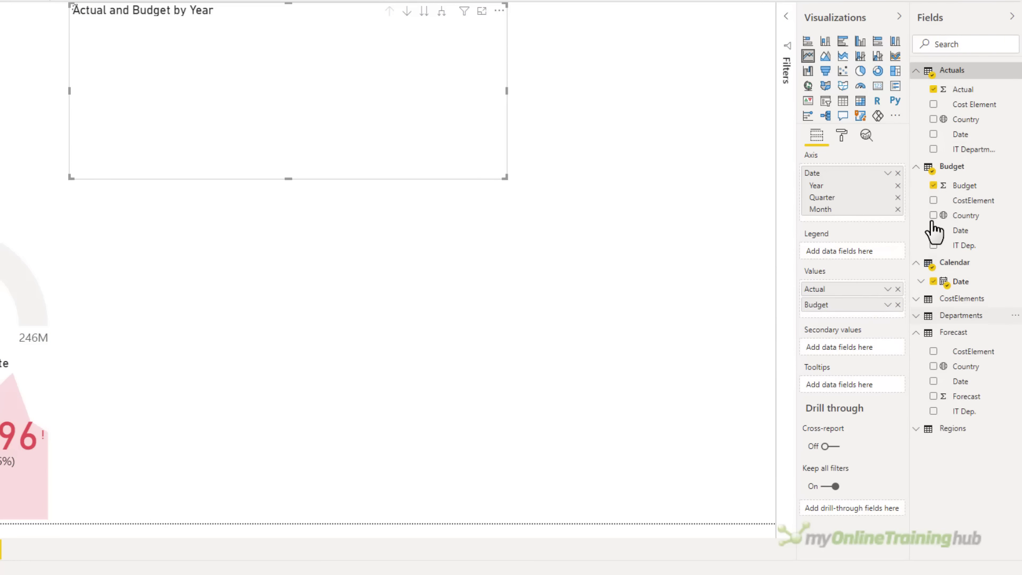
click(933, 396)
click(441, 12)
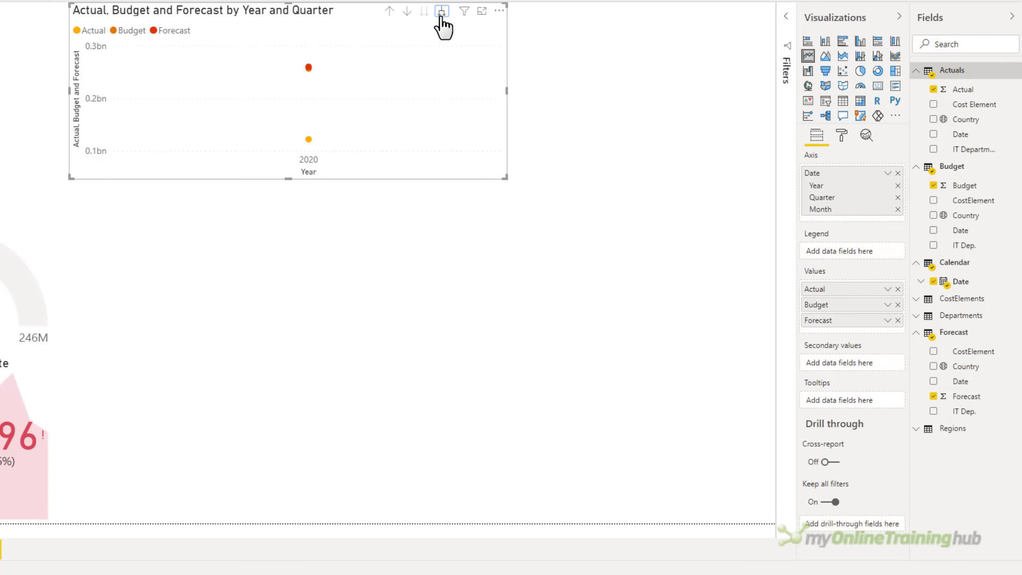
click(441, 11)
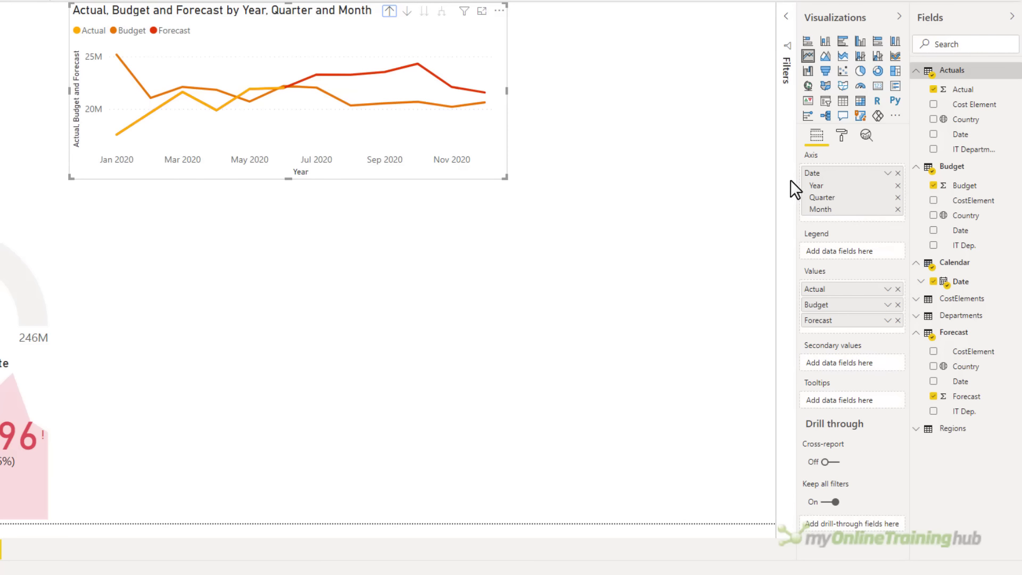
Step: Turn off the X axis and Y axis titles of the line chart
click(842, 136)
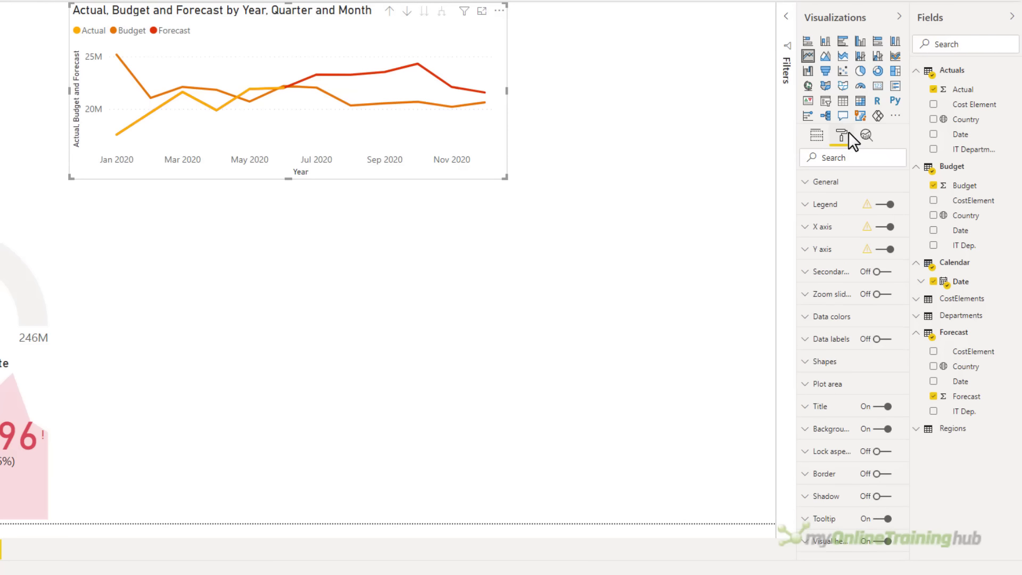
click(806, 228)
scroll(859, 296, down, 5)
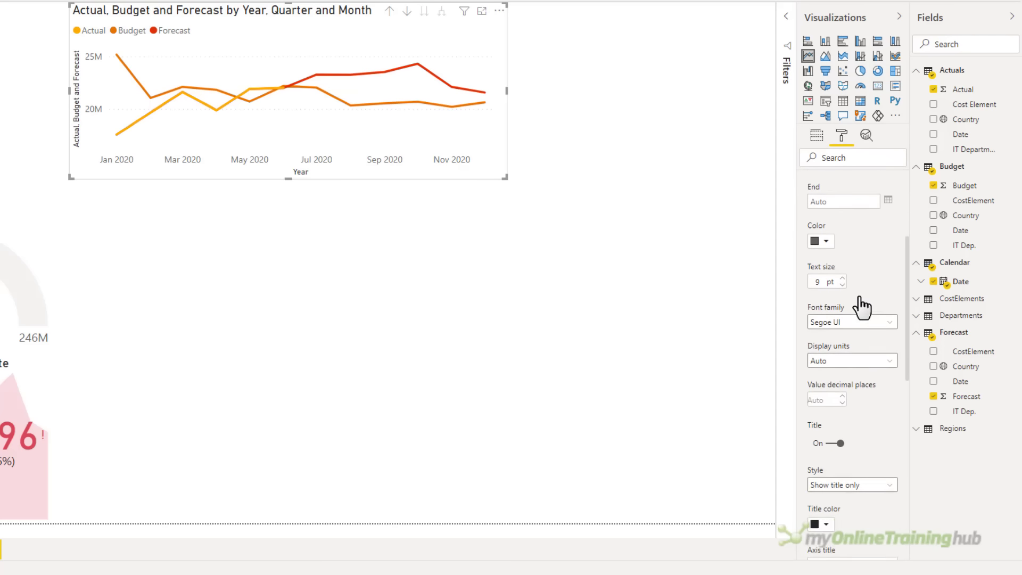
click(839, 372)
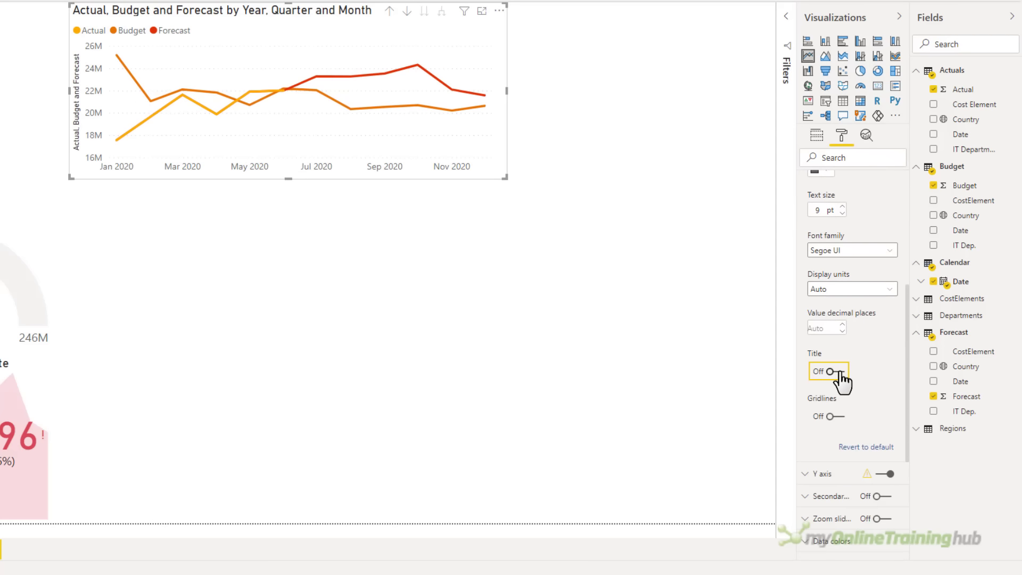
scroll(823, 269, down, 3)
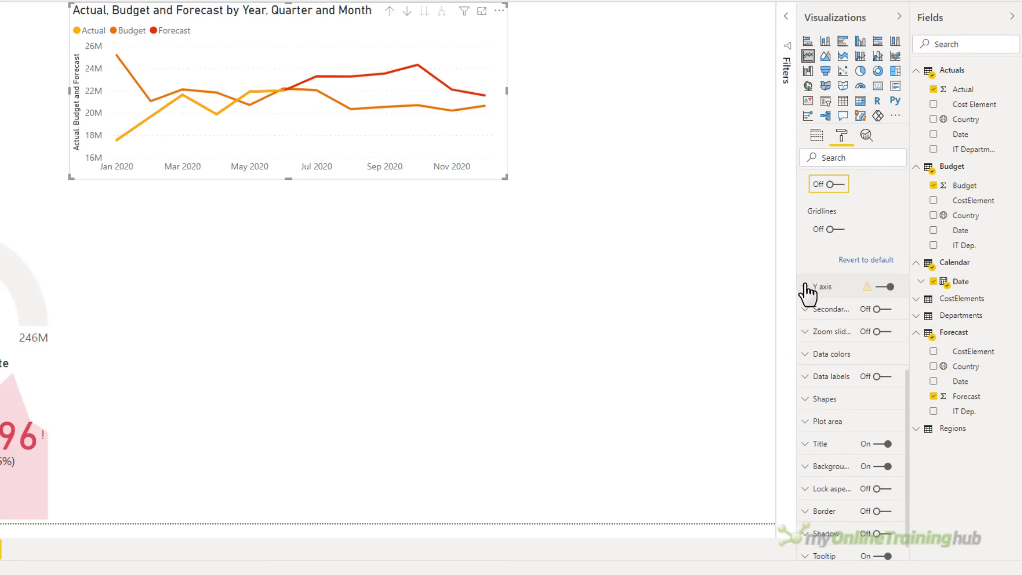
click(803, 288)
scroll(804, 292, down, 5)
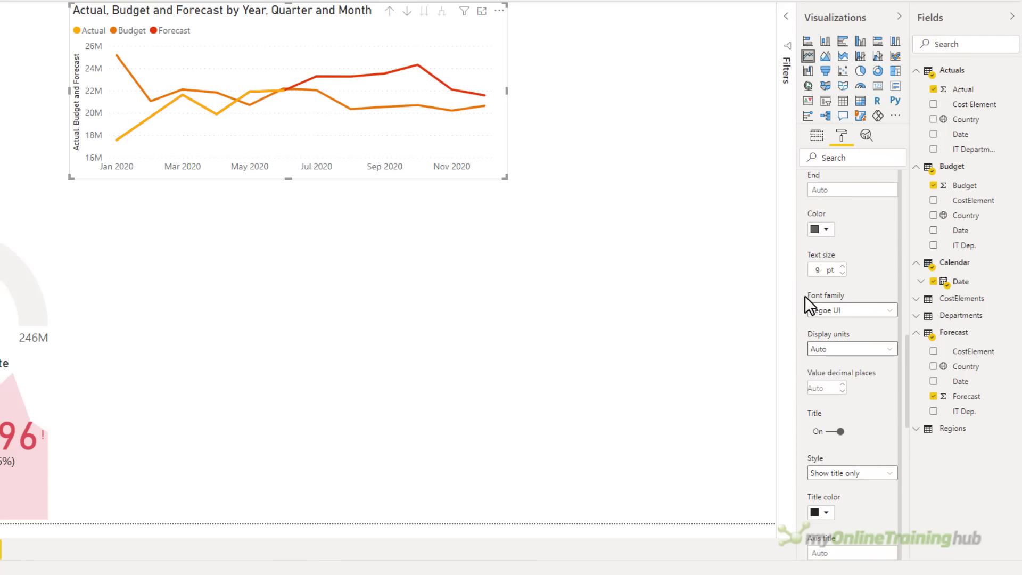
click(839, 431)
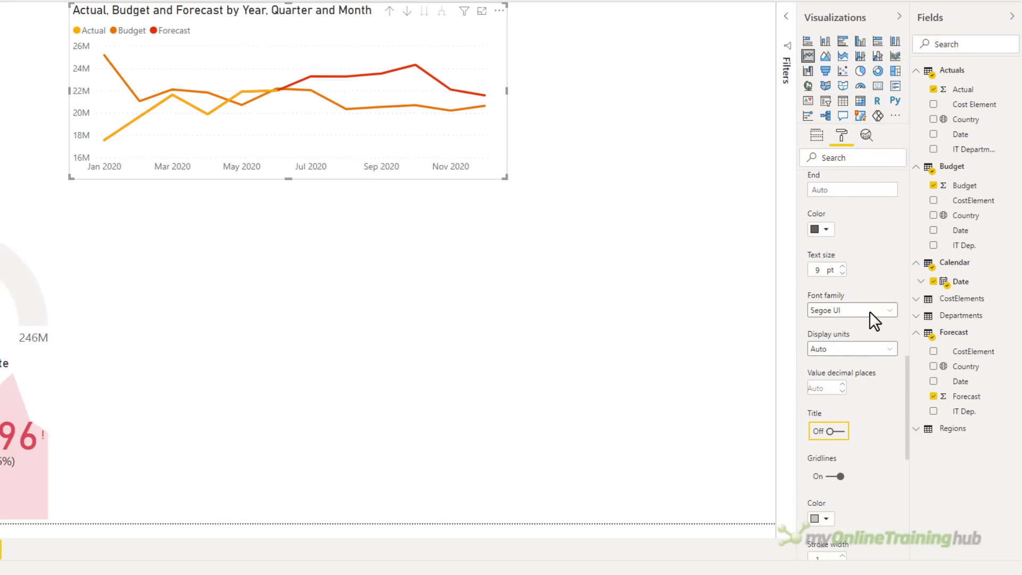
Step: Turn off the line chart's own title and deselect the chart
scroll(869, 312, down, 5)
scroll(870, 311, down, 3)
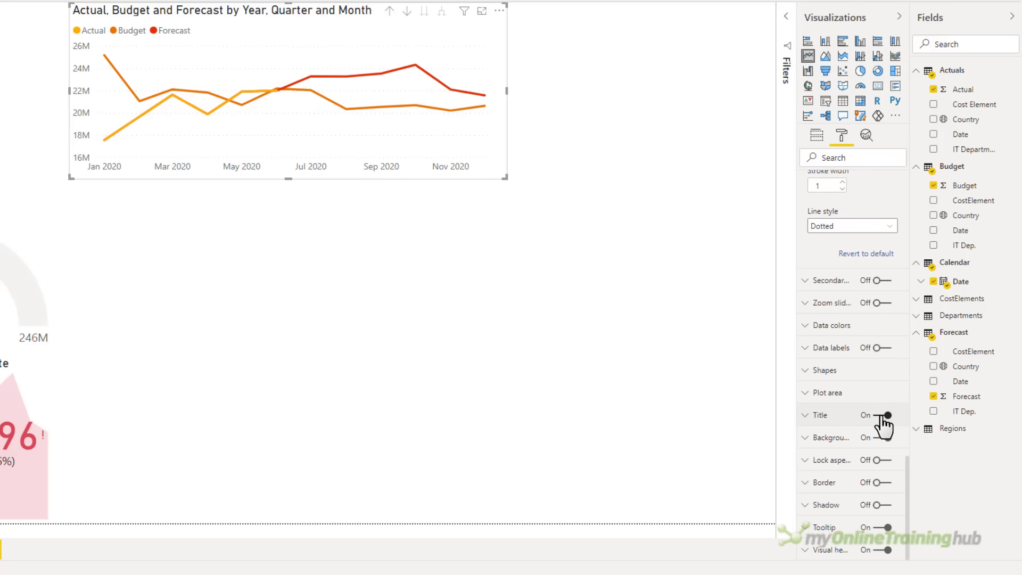
click(878, 415)
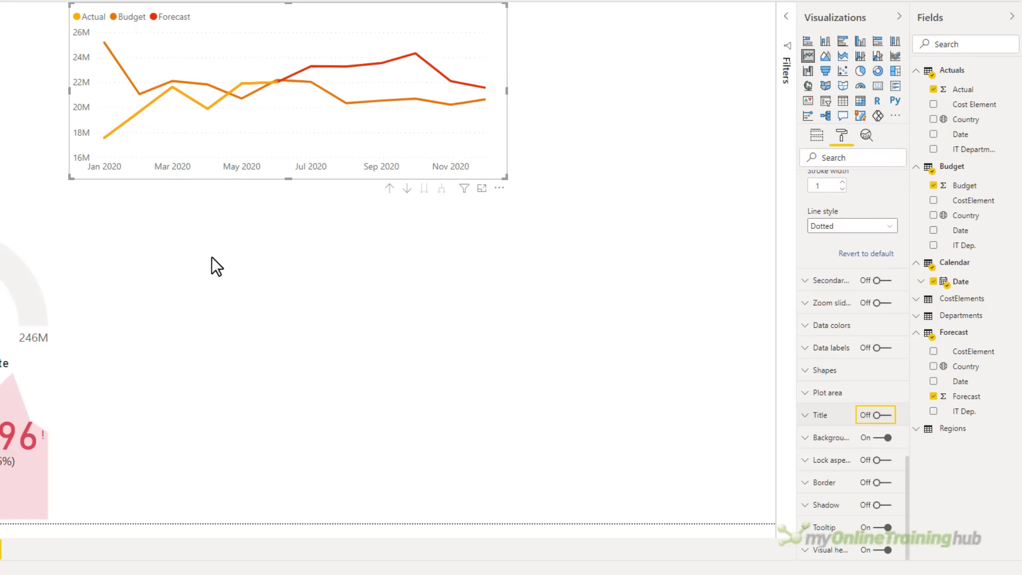
click(101, 231)
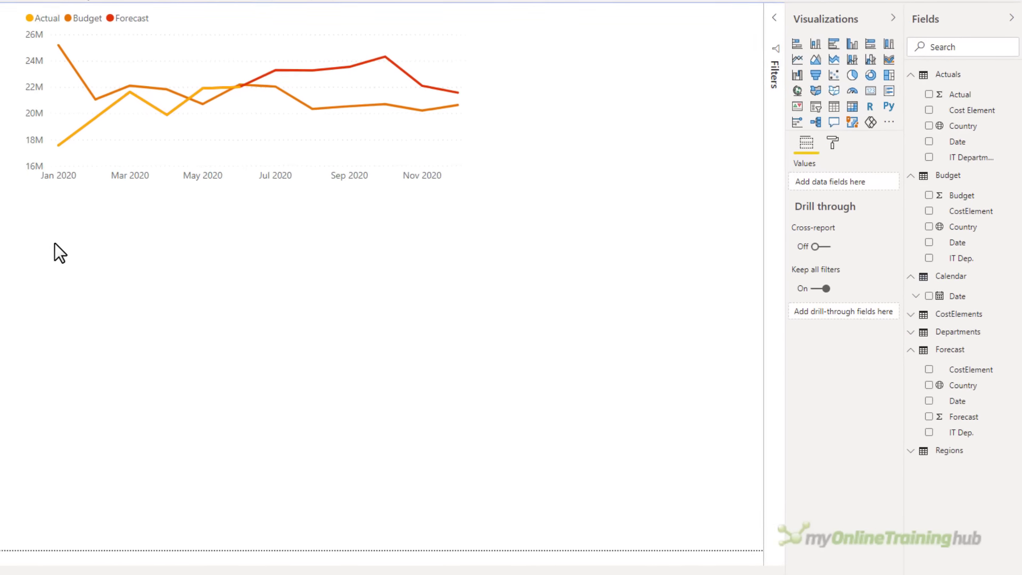
Step: Create a new measure in the Actuals table, starting its formula as Actual RT = CALCULATE(SUM(Actuals[Actual]
click(1013, 94)
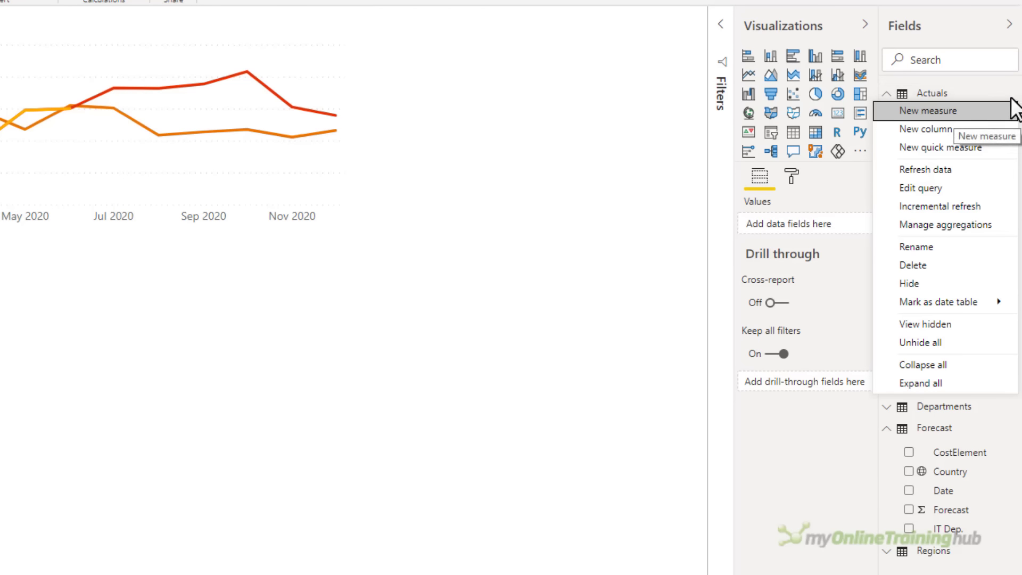
click(972, 111)
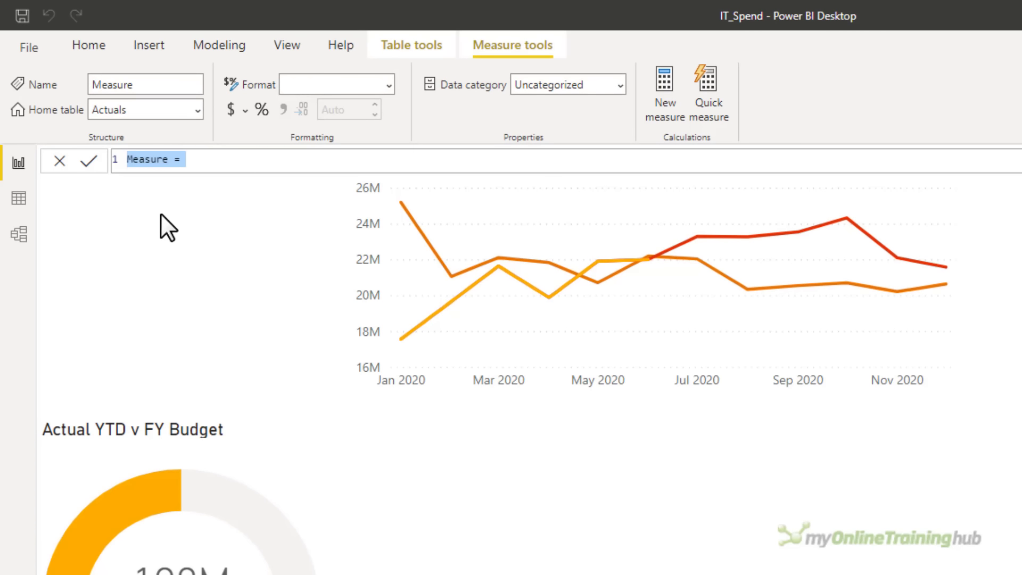
text(Actu)
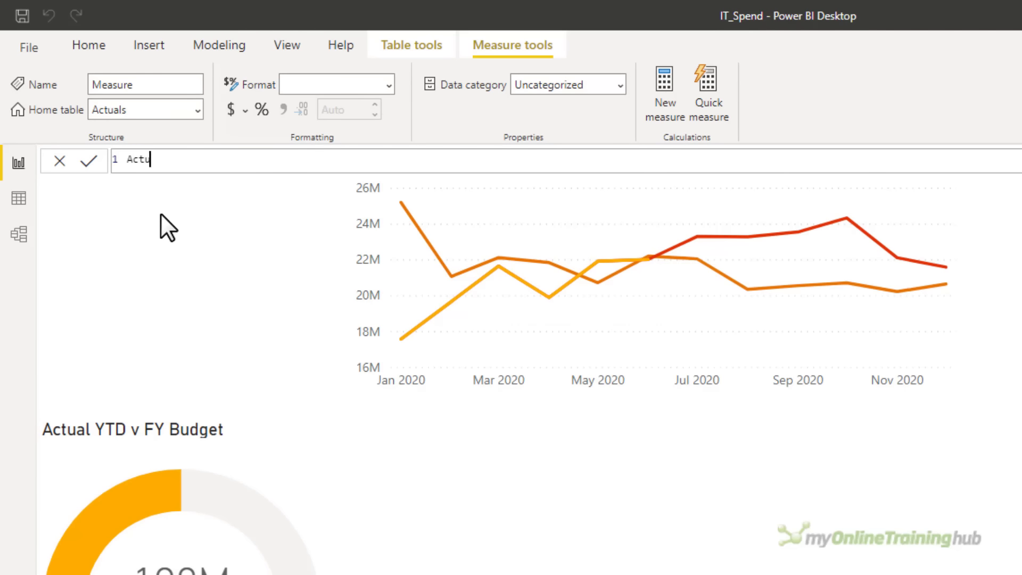
text(al RT = cal)
key(Tab)
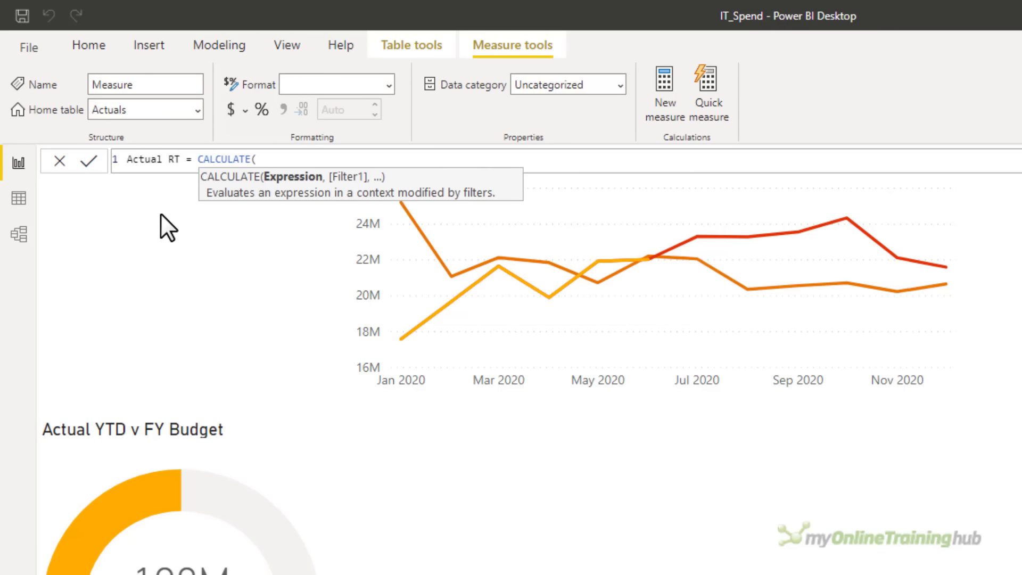
text(sum)
key(Tab)
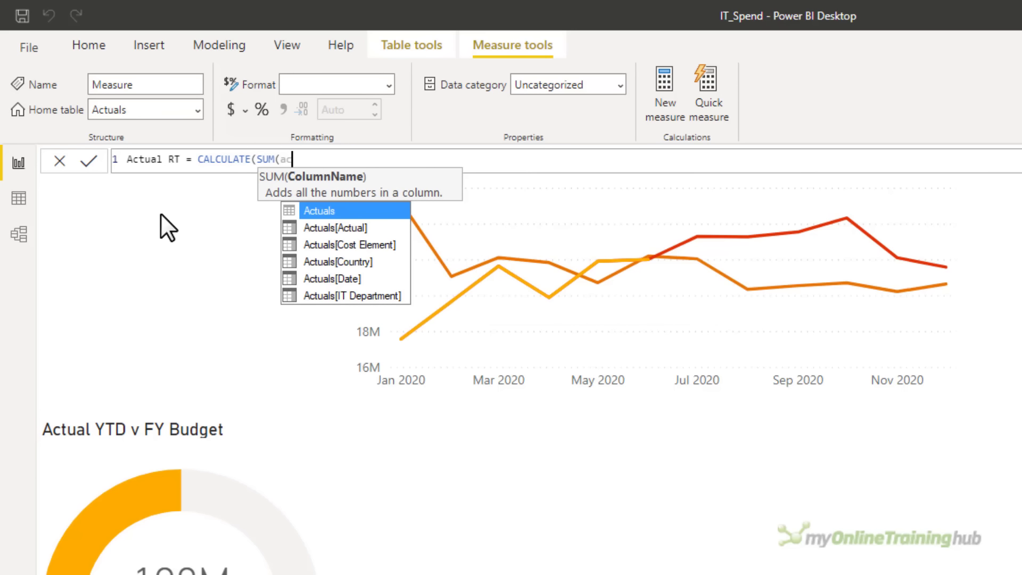
key(Down)
key(Tab)
Step: Close the SUM and add a filter argument to the measure: FILTER(ALLSELECTED('Calendar'[Date])
text(), fil)
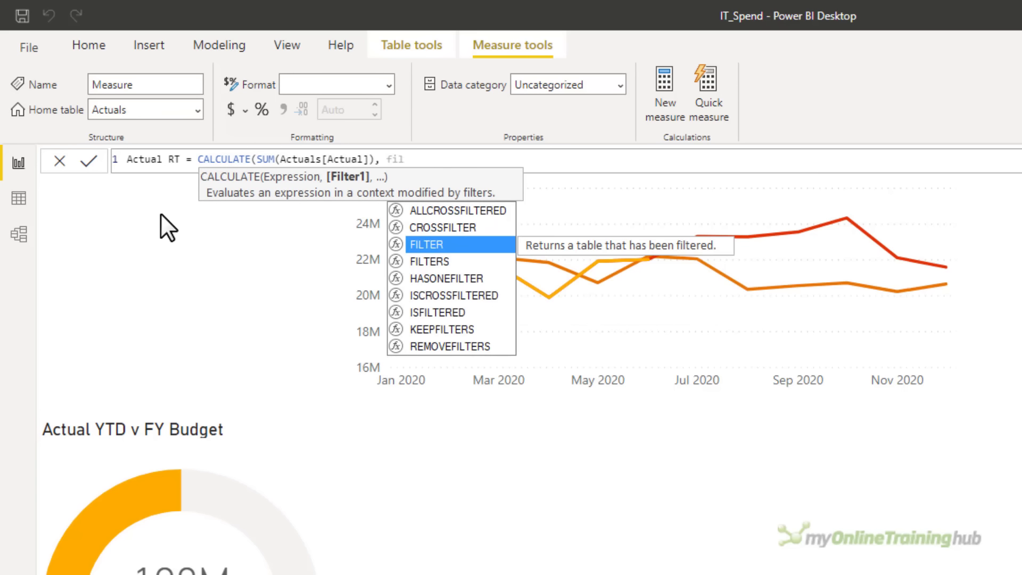
key(Tab)
text(allse)
key(Tab)
text('cal)
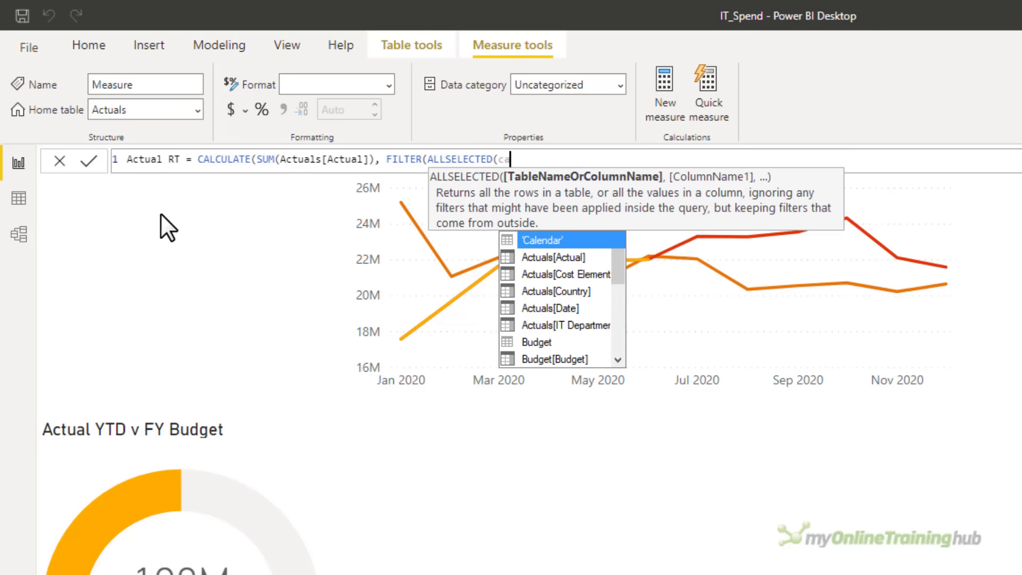
key(Down)
key(Tab)
text())
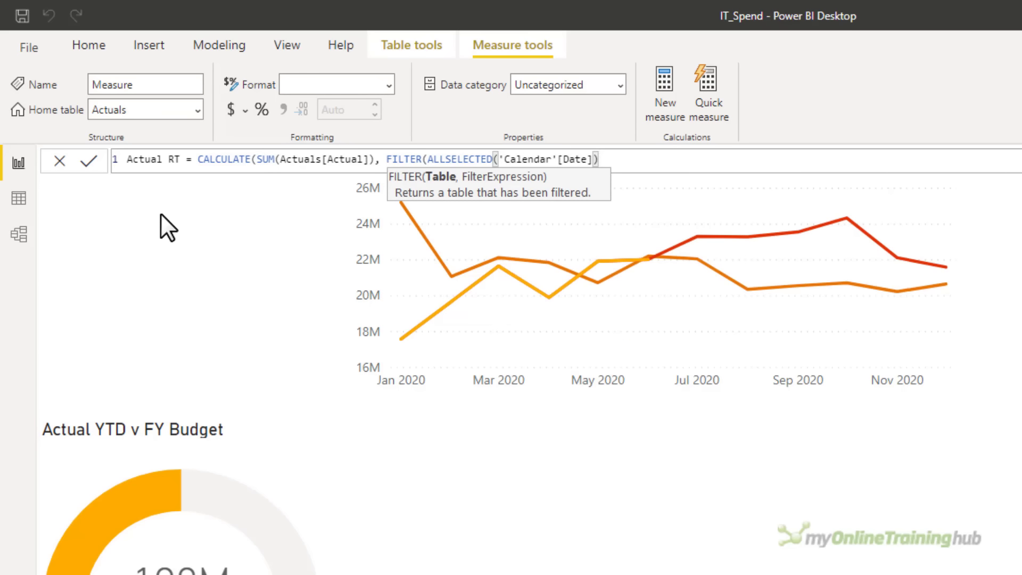
Step: Begin the filter expression with ISONORAFTER, using 'Calendar'[Date] as its first value
text(,is)
key(Down)
key(Tab)
text(cal)
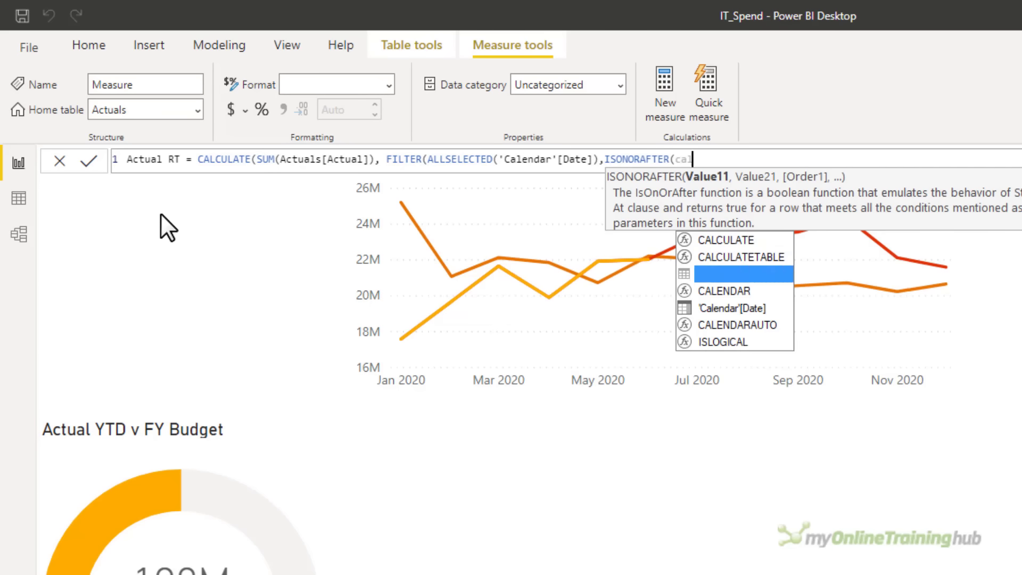
key(Down)
key(Down)
key(Tab)
text(,)
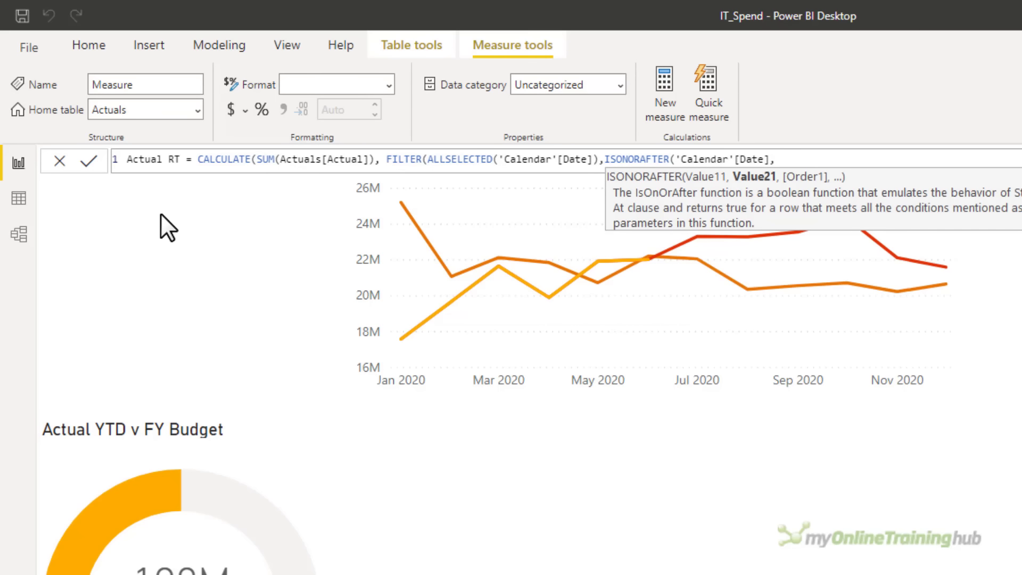
Step: Complete the Actual RT formula with MAX(Actuals[Date]), DESC))) and commit the measure
text(max)
key(Tab)
text(actu)
key(Down)
key(Down)
key(Down)
key(Down)
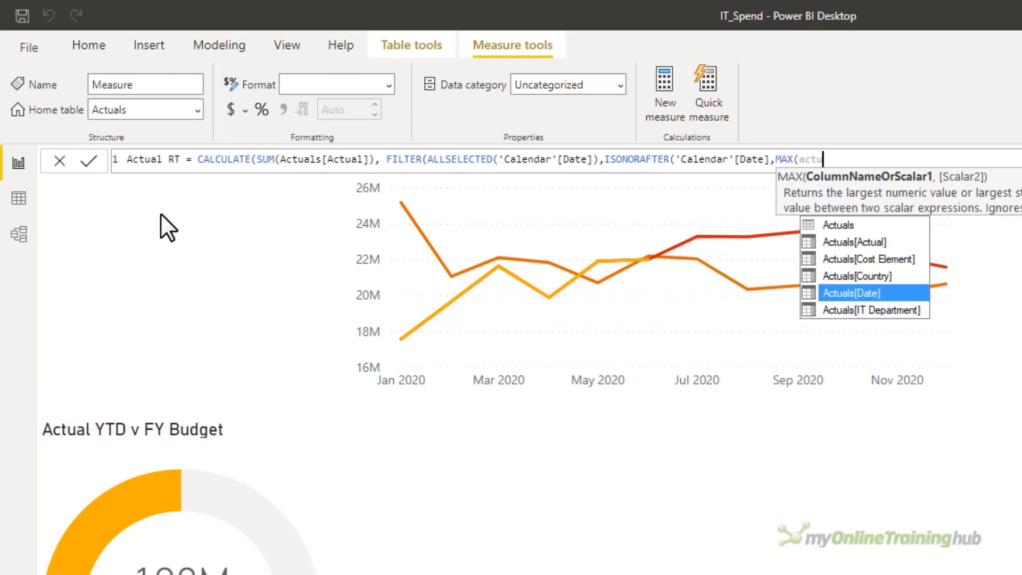
key(Tab)
text())
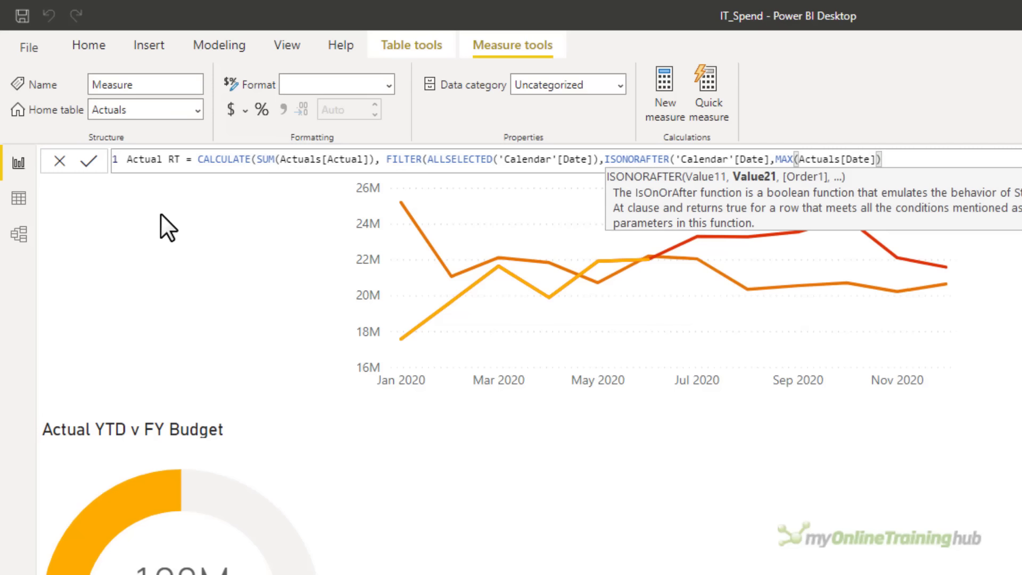
text(, DESC)))
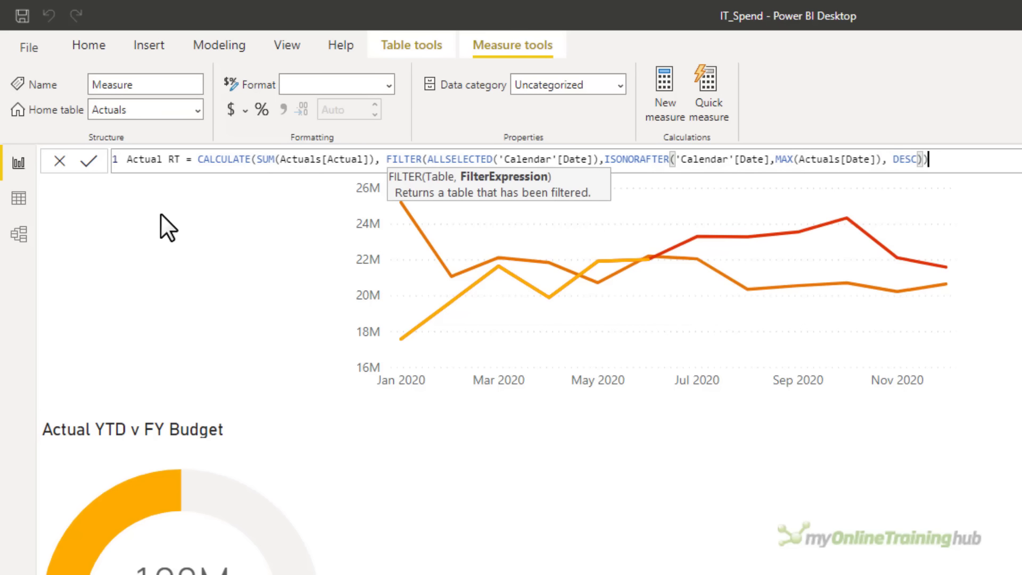
text())
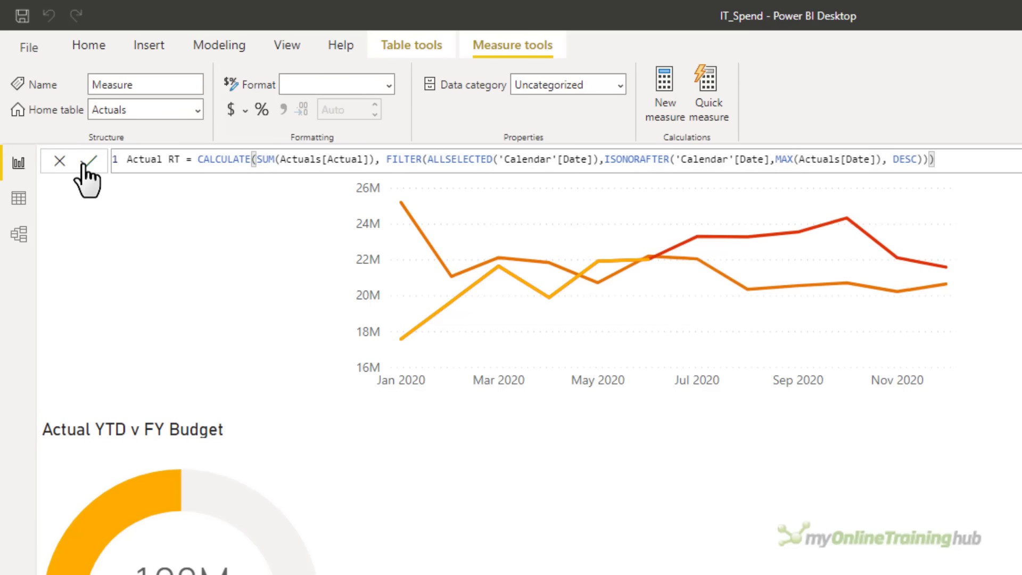
key(Return)
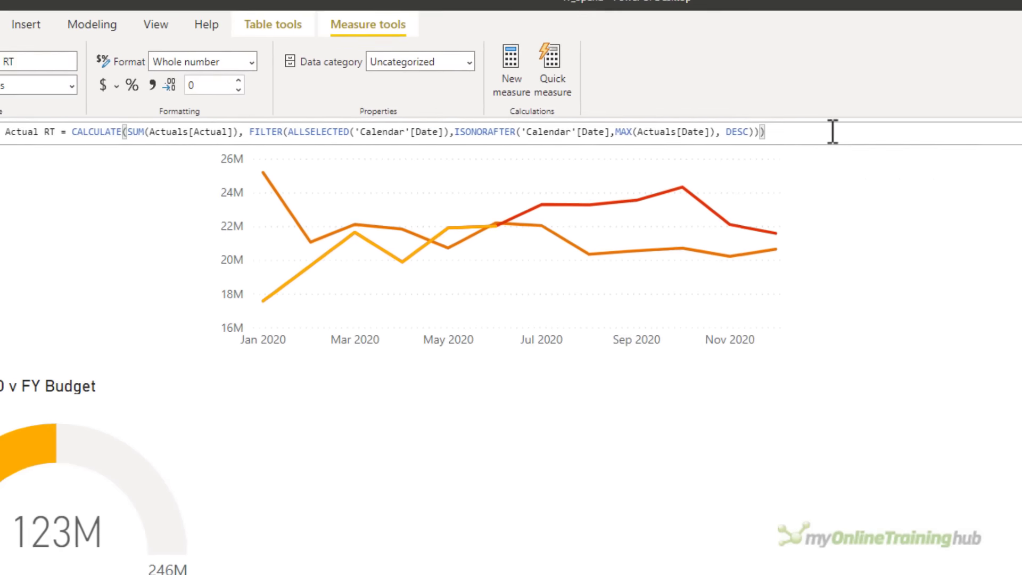
Step: Copy the whole Actual RT formula and paste it into a new measure in the Budget table
drag(833, 132, 41, 111)
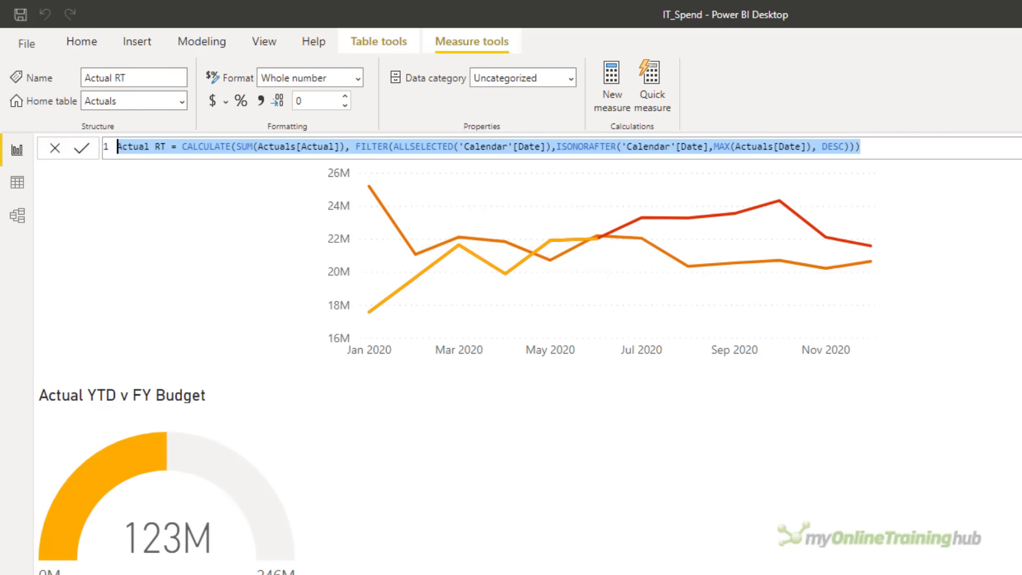
key(ctrl+c)
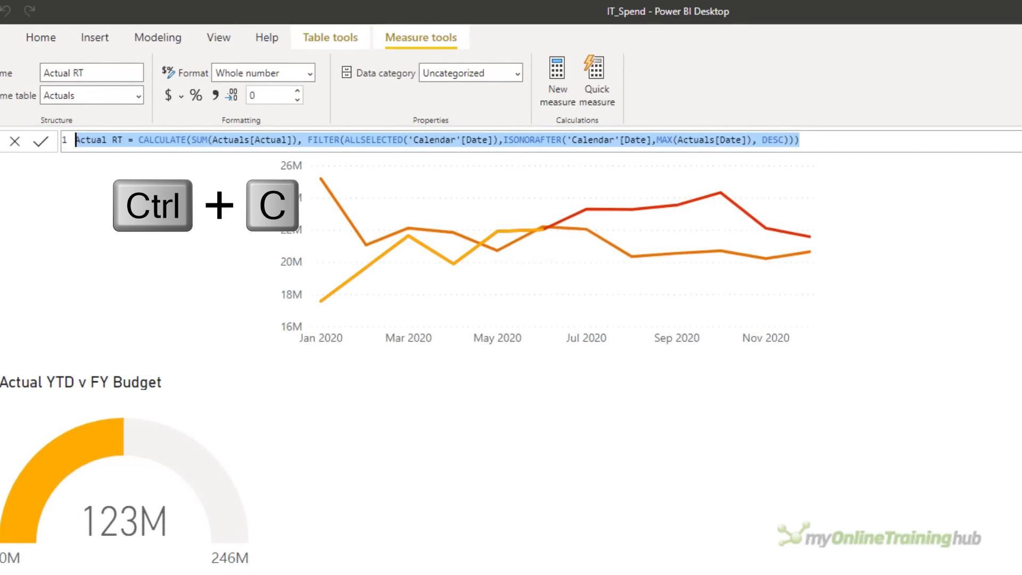
right_click(1003, 286)
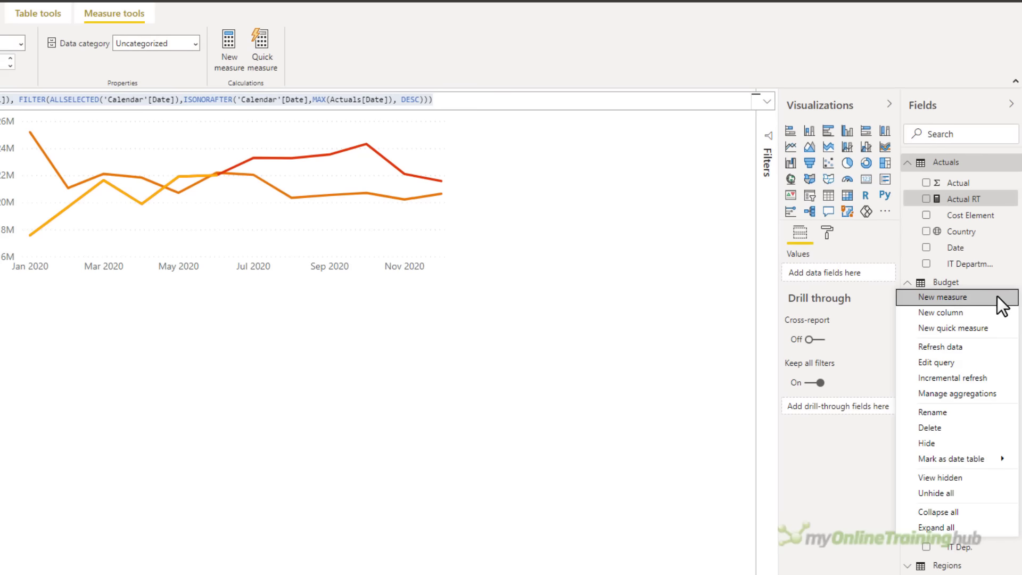
click(997, 297)
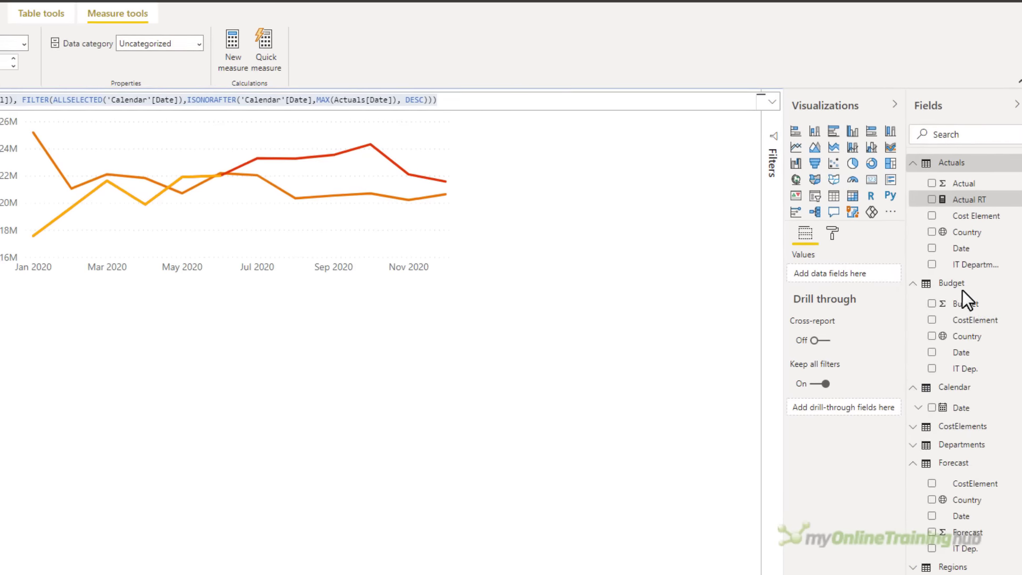
key(ctrl+v)
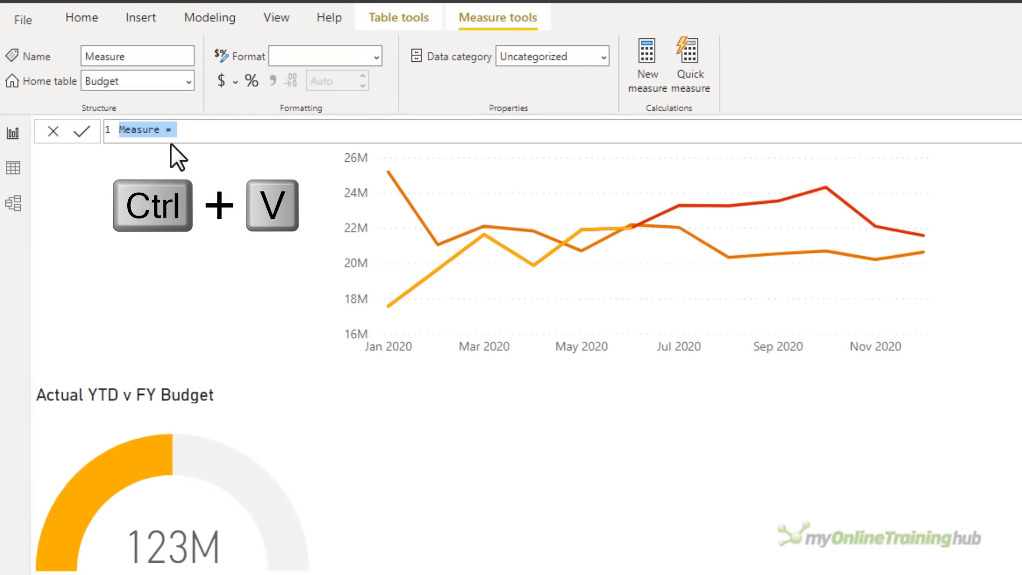
Step: Adapt the pasted formula to Budget RT, with SUM(Budget[Budget]) and MAX(Budget[Date]), and commit the measure
double_click(145, 130)
text(Budget)
drag(269, 130, 358, 130)
text(B)
key(Tab)
drag(773, 129, 817, 130)
text(Budget)
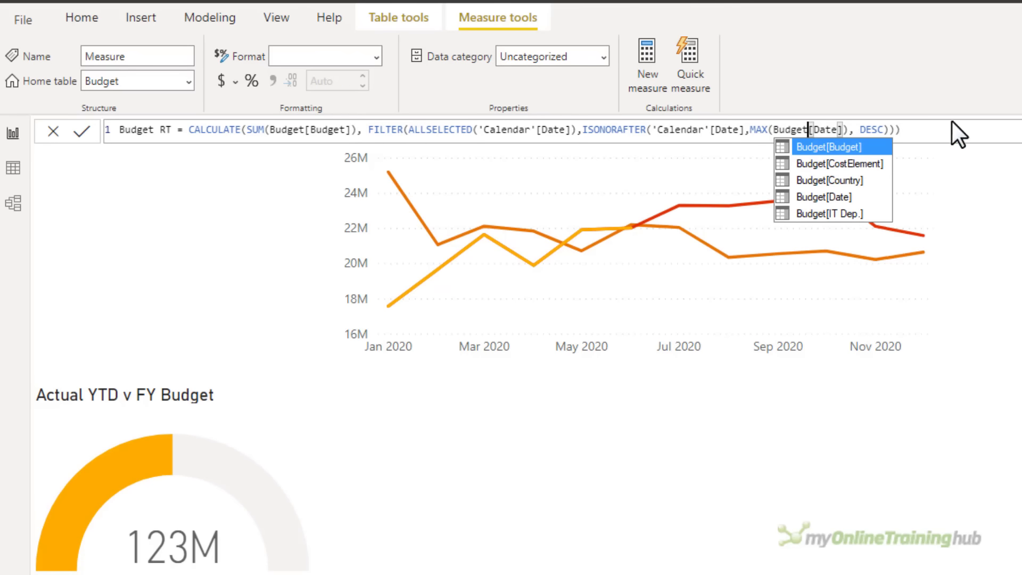
click(85, 132)
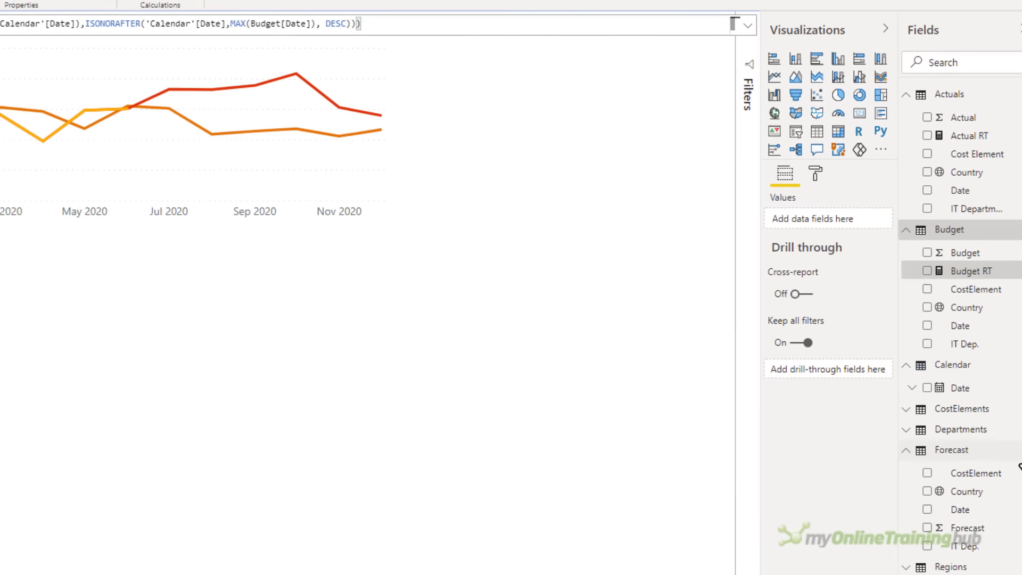
Step: Create a new measure in the Forecast table and paste the copied Actual RT formula into it
click(1018, 452)
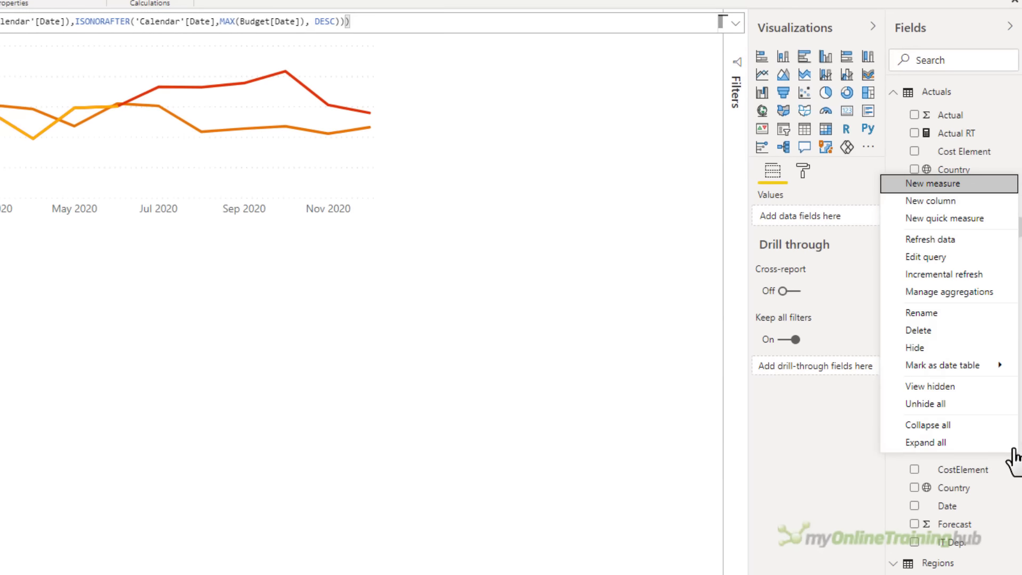
click(963, 198)
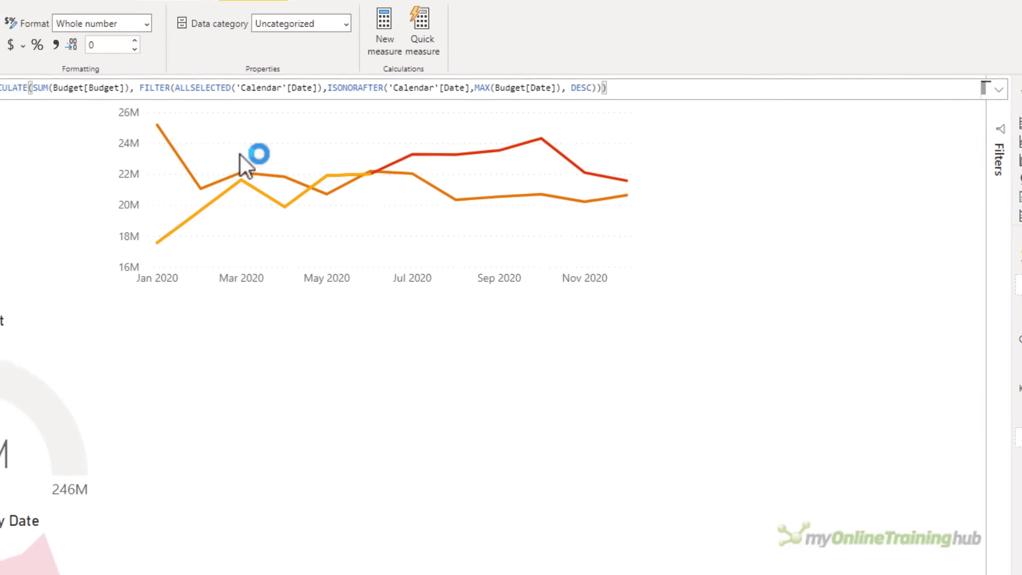
key(ctrl+v)
Step: Adapt the pasted formula to Forecast RT, with SUM(Forecast[Forecast]) and MAX(Forecast[Date]), and commit the measure
double_click(129, 139)
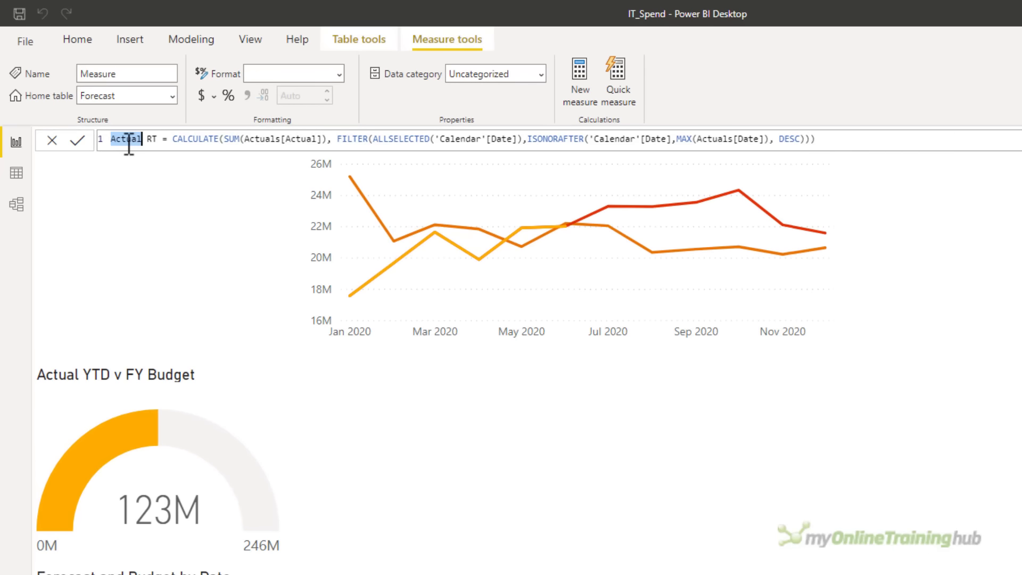
text(Forecast)
drag(254, 138, 337, 141)
text(Forecast[Forecast])
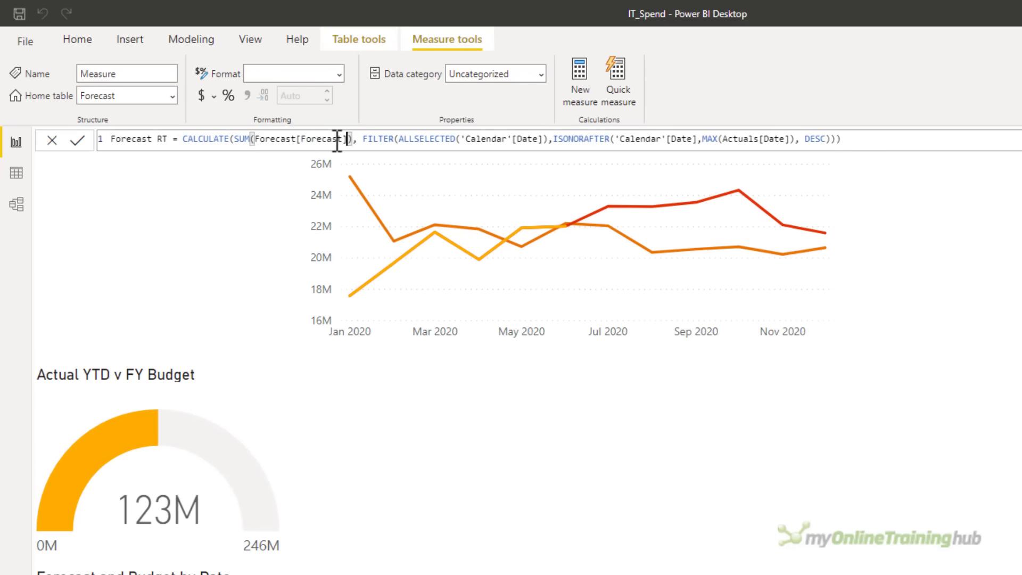
drag(722, 140, 755, 141)
text(Forecast)
key(Return)
Step: Insert an area chart directly below the line chart and widen it to match the line chart's width
click(612, 352)
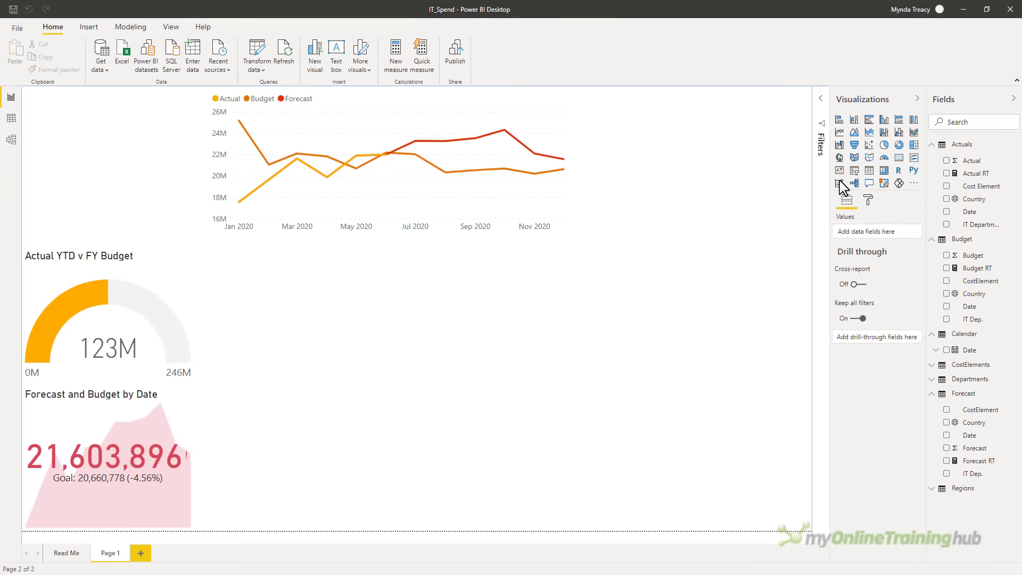
click(855, 133)
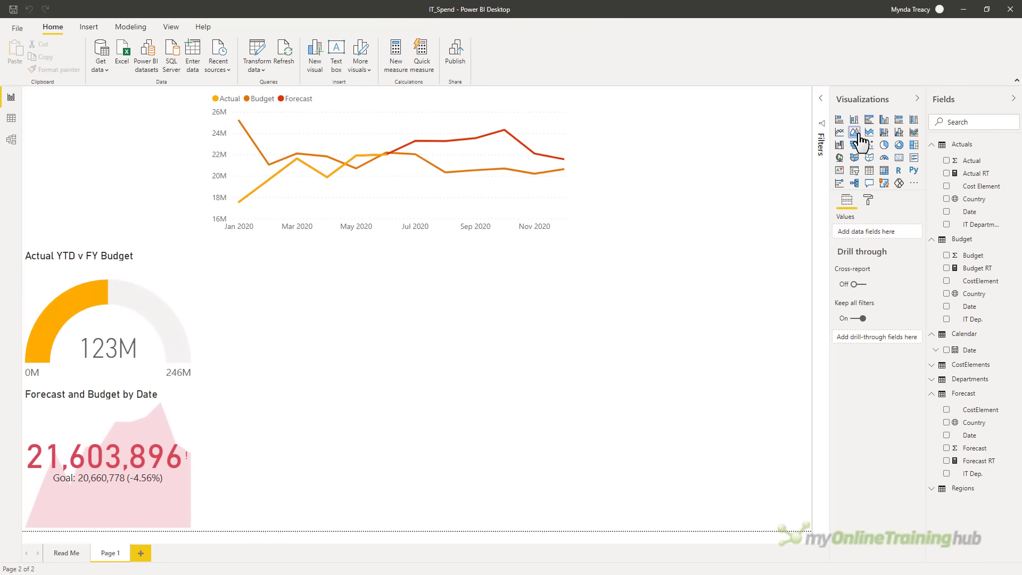
drag(193, 144, 324, 262)
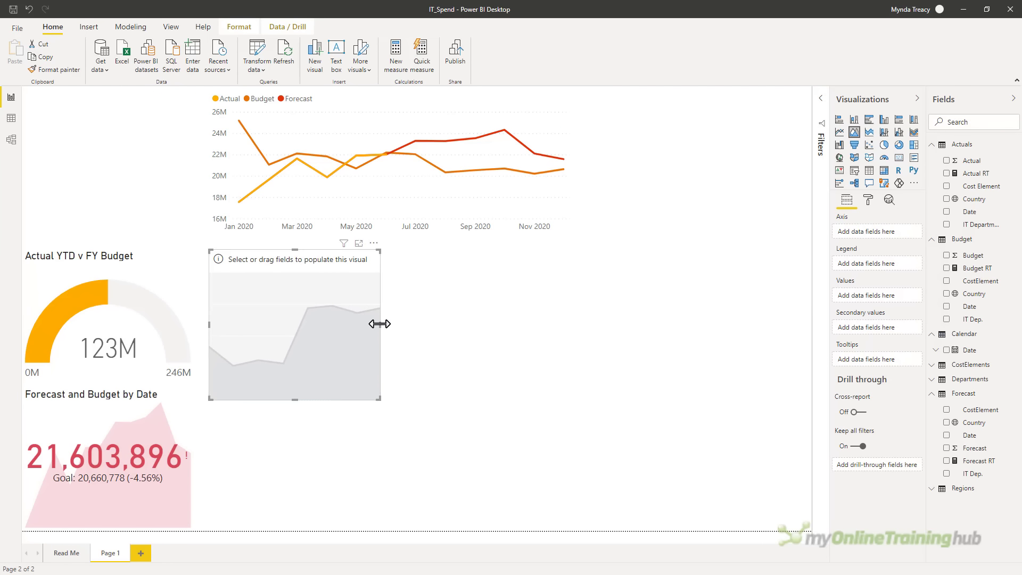
drag(380, 324, 585, 340)
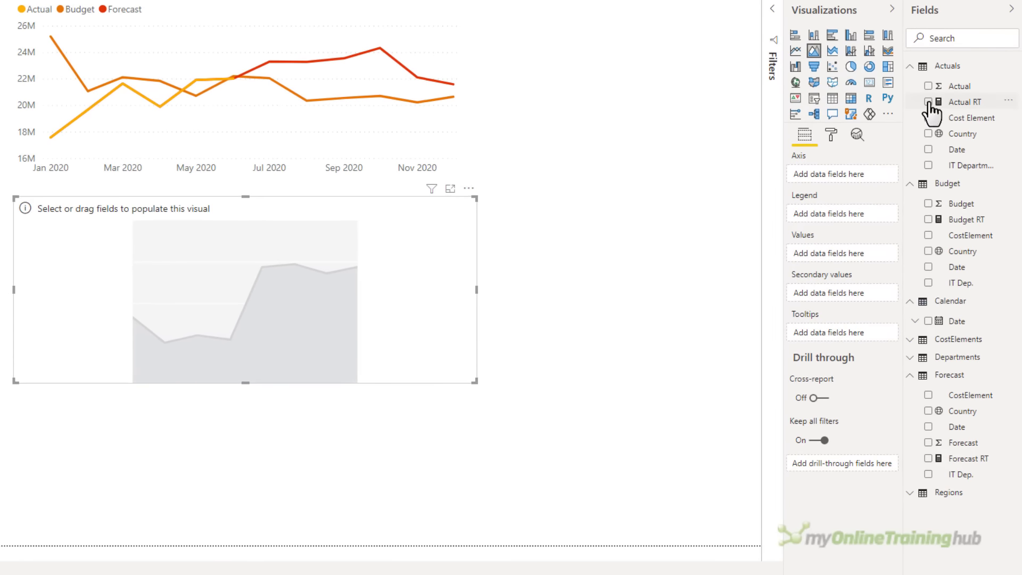
Step: Plot Actual RT, Budget RT and Forecast RT by Calendar Date in the area chart
click(928, 101)
click(928, 219)
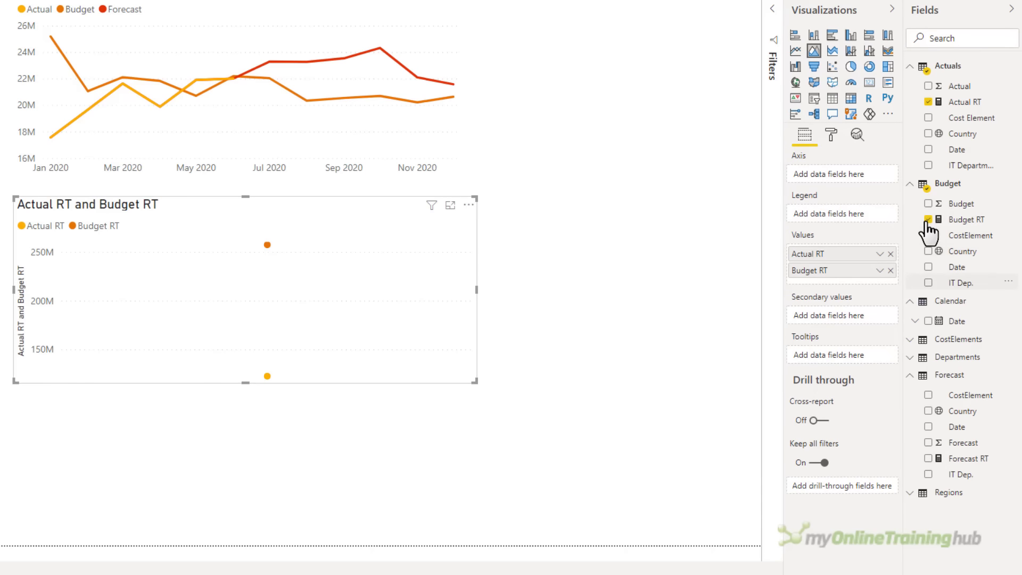
click(928, 458)
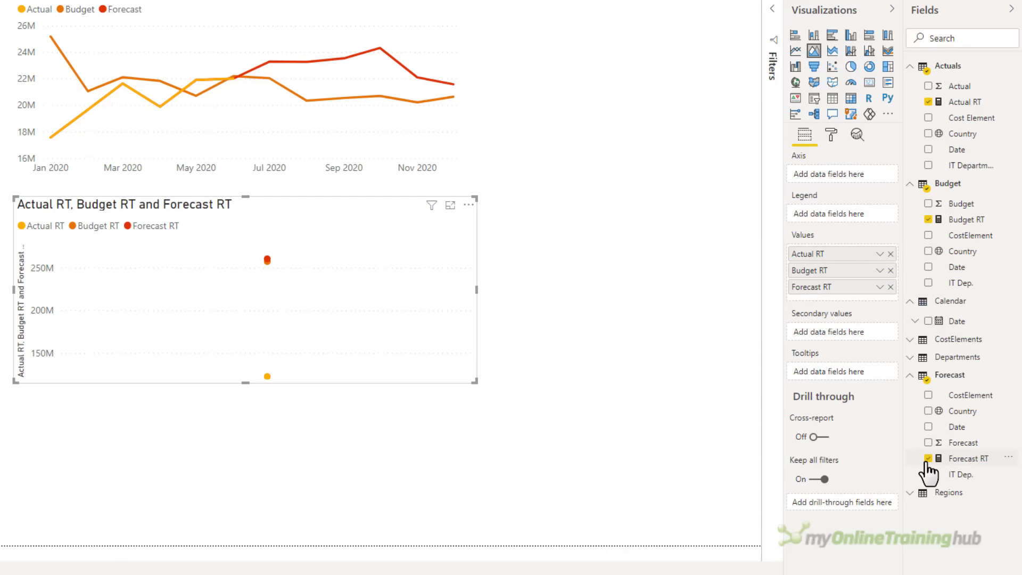
click(928, 321)
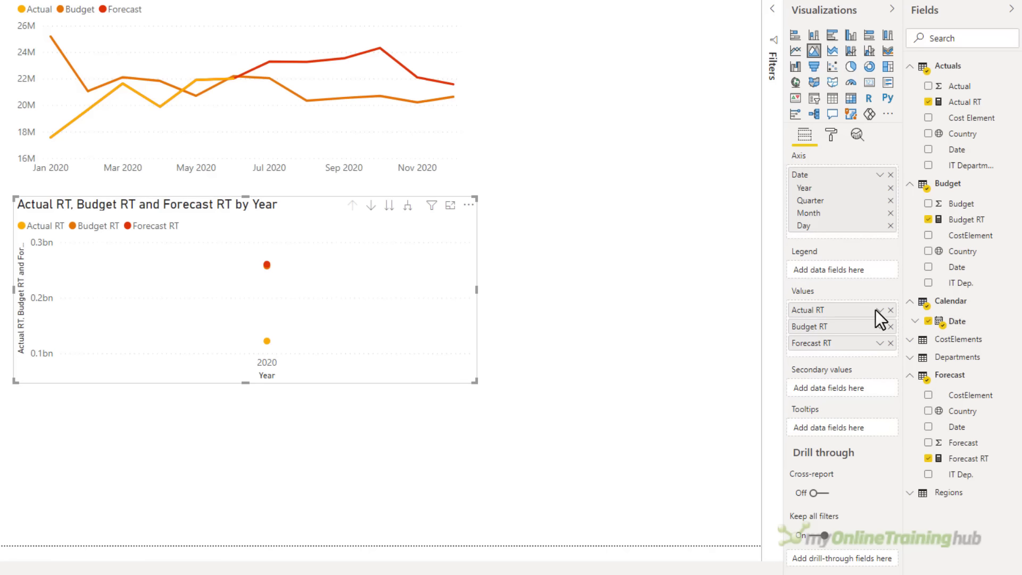
Step: Expand the area chart's date axis down three hierarchy levels, from Year to Day
click(408, 207)
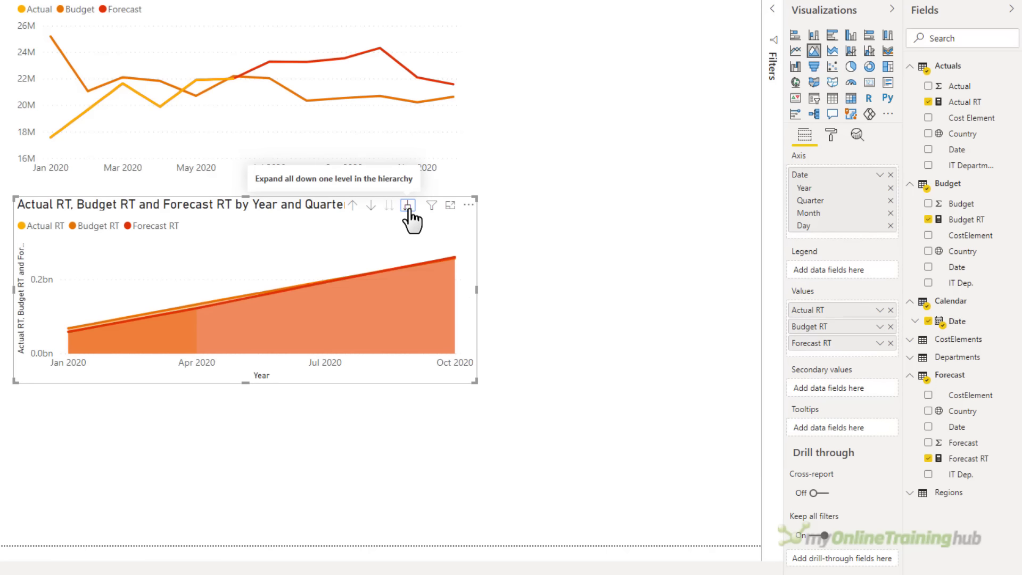
click(408, 206)
click(407, 207)
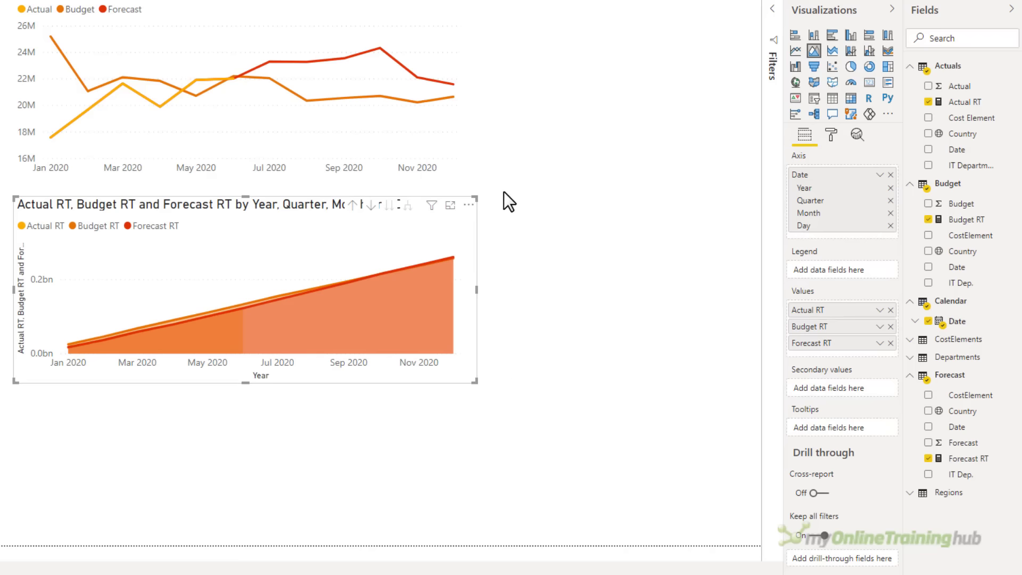
Step: Turn off the X axis and Y axis titles on the running total area chart
click(833, 134)
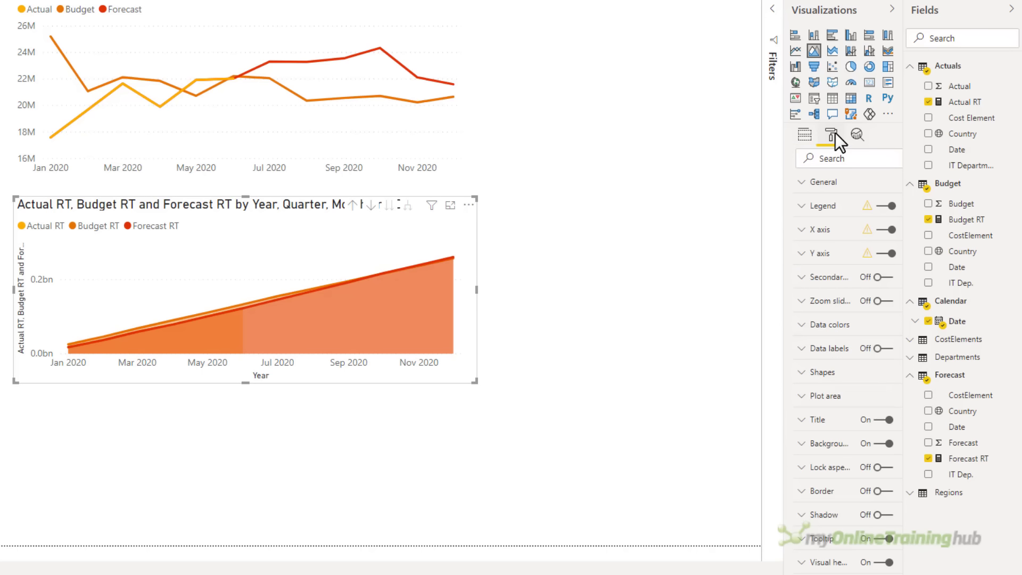
click(794, 230)
scroll(862, 397, down, 3)
scroll(859, 396, down, 3)
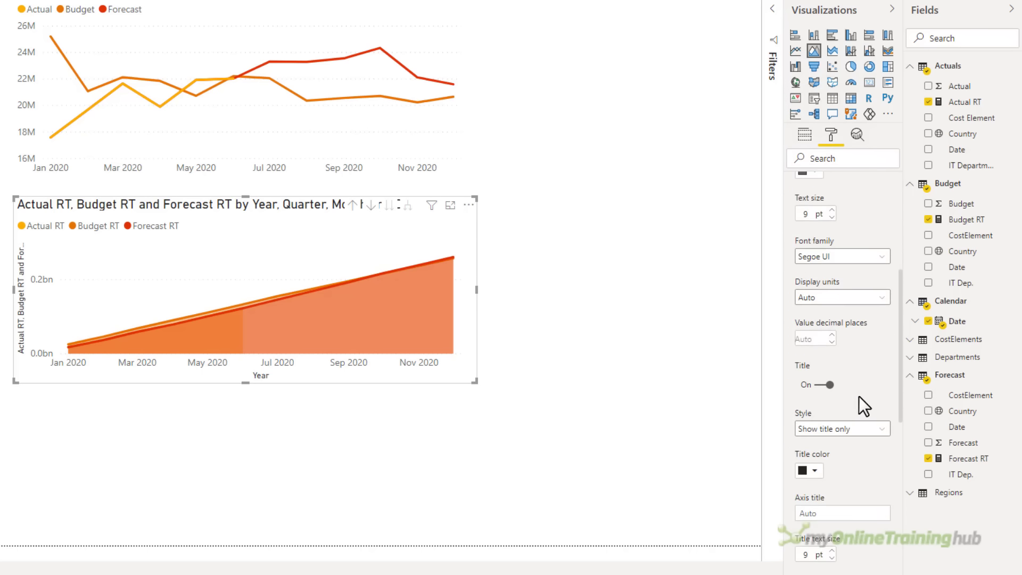
scroll(834, 391, down, 3)
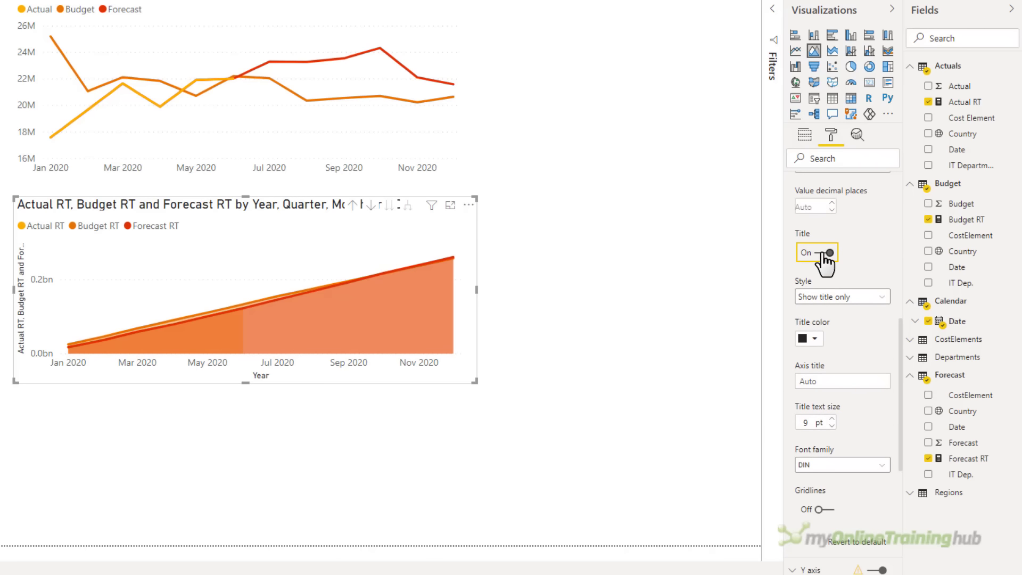
scroll(825, 261, down, 5)
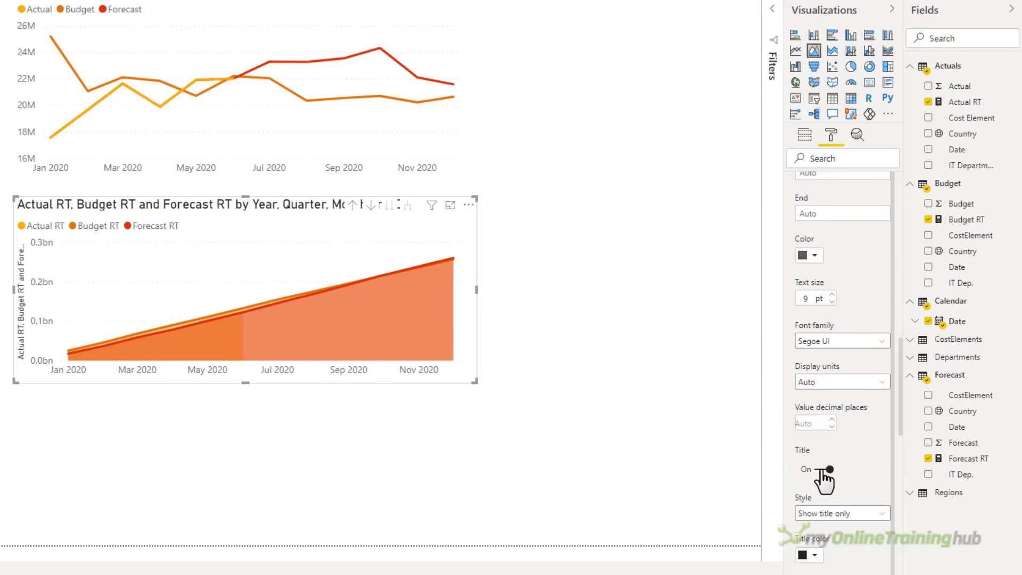
click(818, 468)
Step: Set the area chart's title text to Running Total (RT)
scroll(814, 465, down, 5)
click(797, 456)
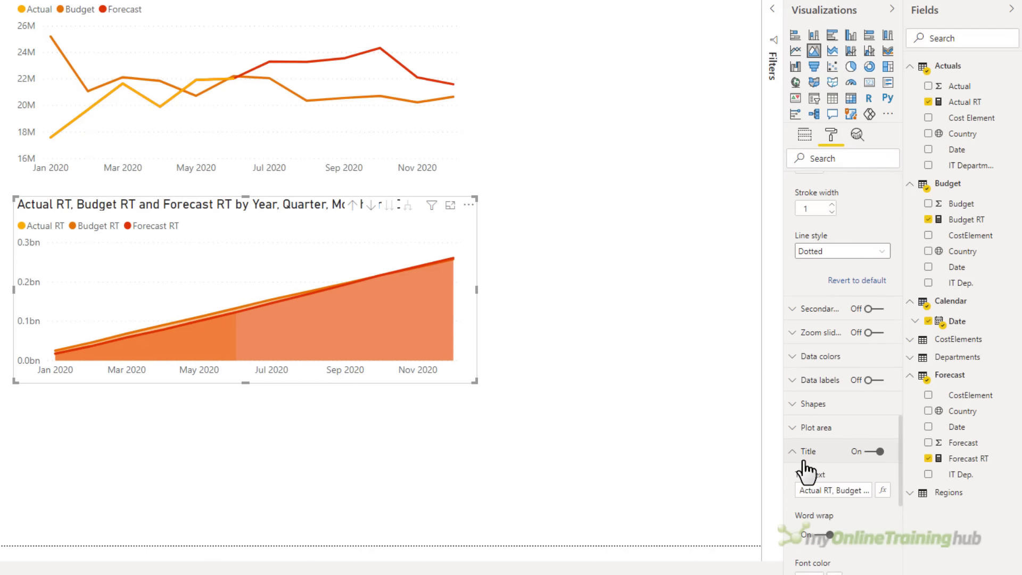
triple_click(826, 488)
text(Running Total)
key(Return)
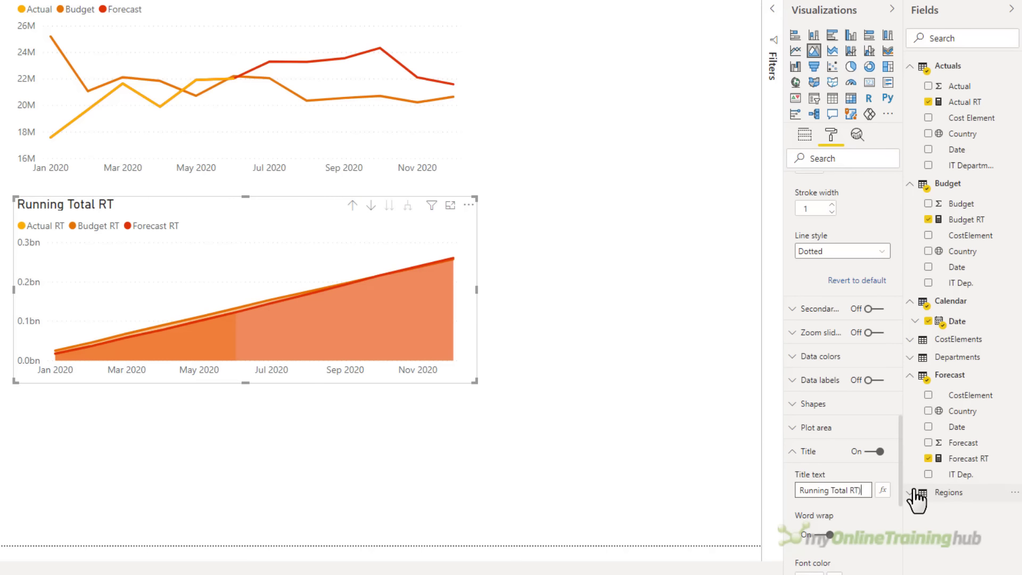
Step: Change the area chart title's font color to the darkest shade of white and reduce its text size
scroll(803, 456, down, 4)
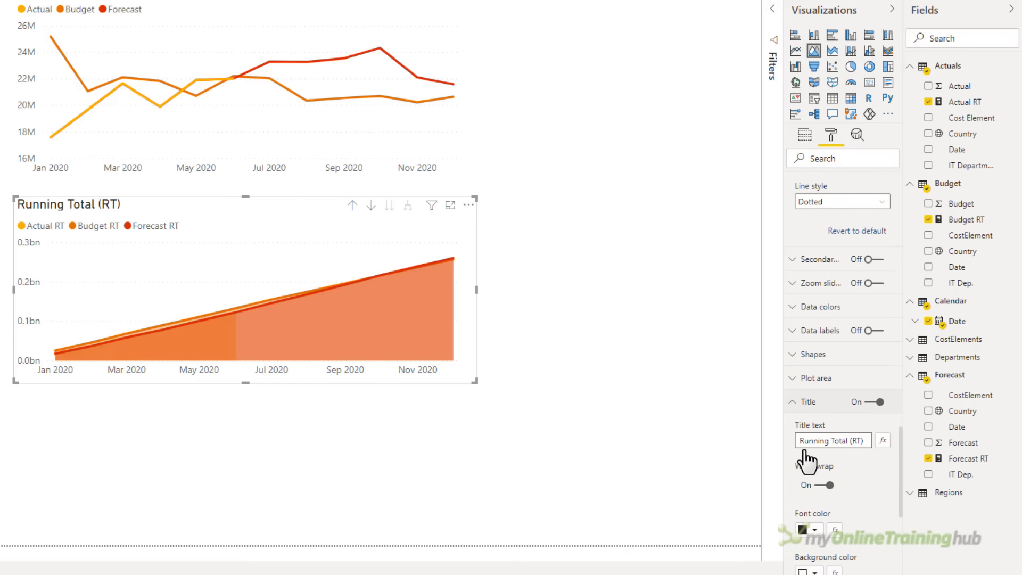
click(815, 382)
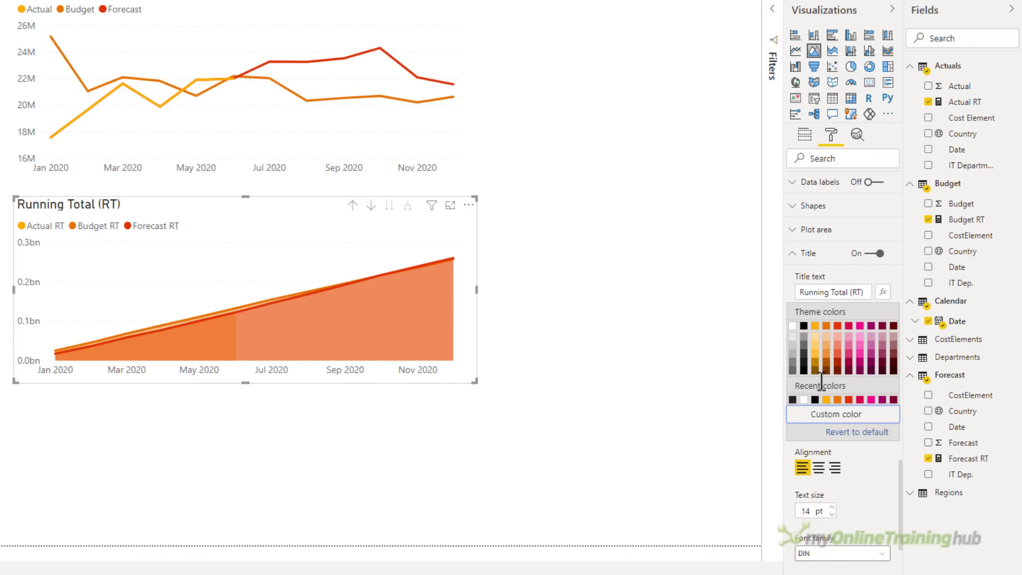
click(792, 371)
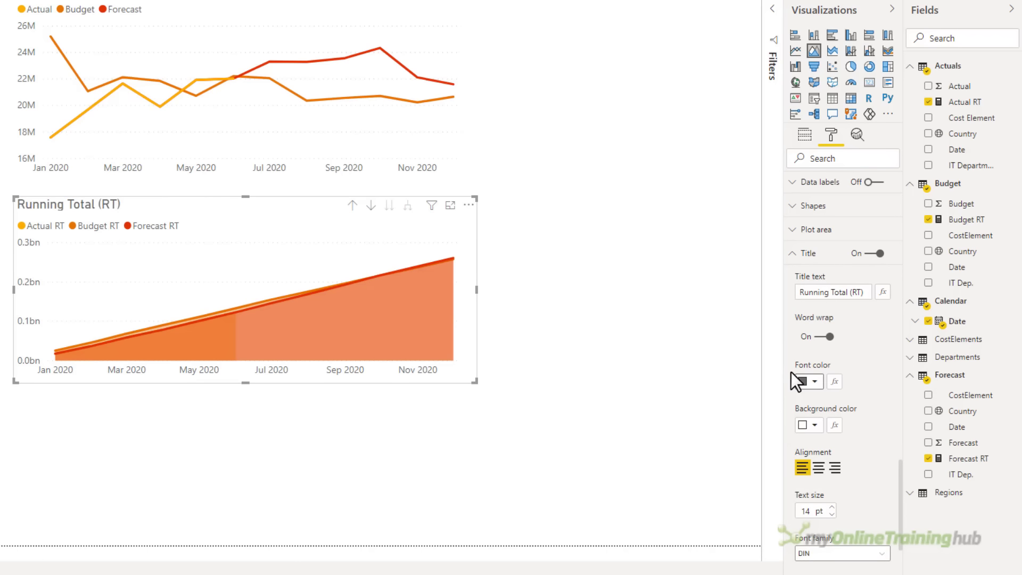
click(831, 514)
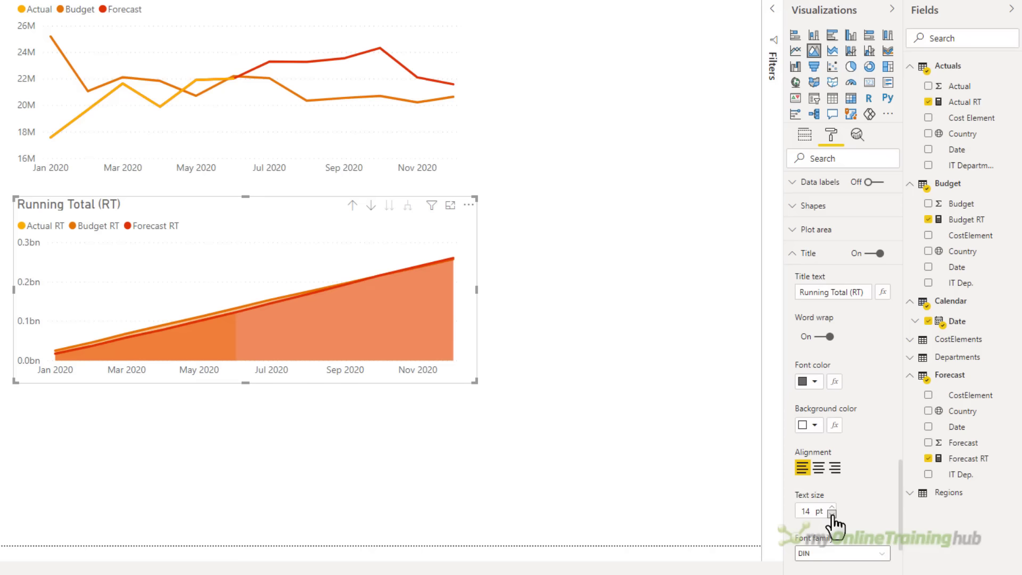
click(355, 475)
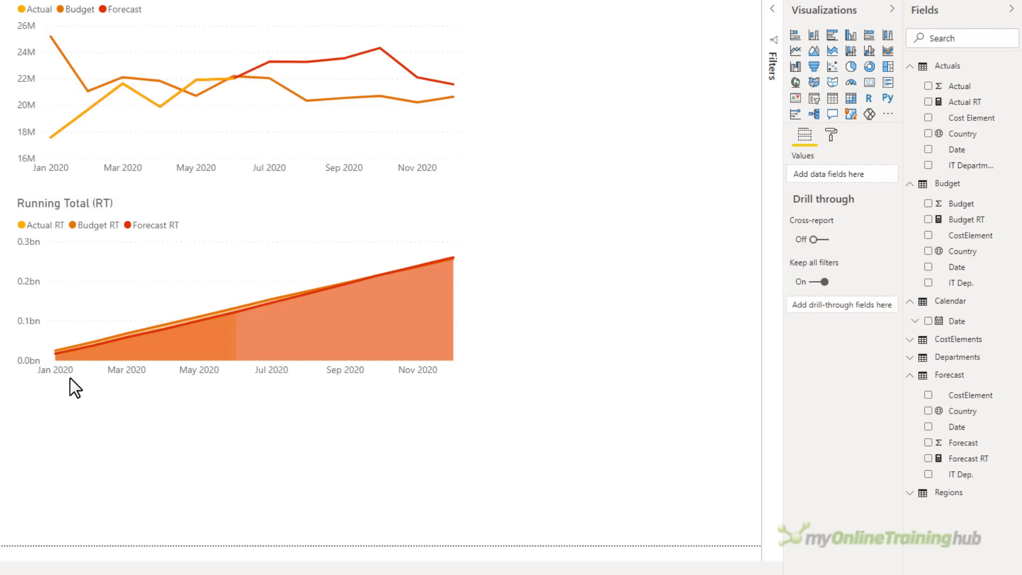
Step: Start a new quick measure in the Budget table with Subtraction as its calculation
click(1014, 184)
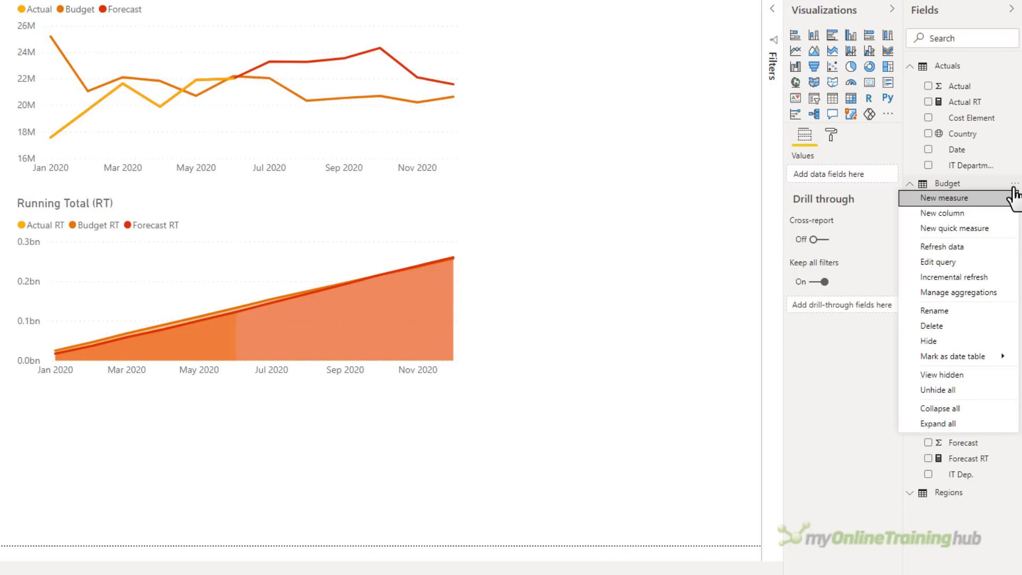
click(985, 232)
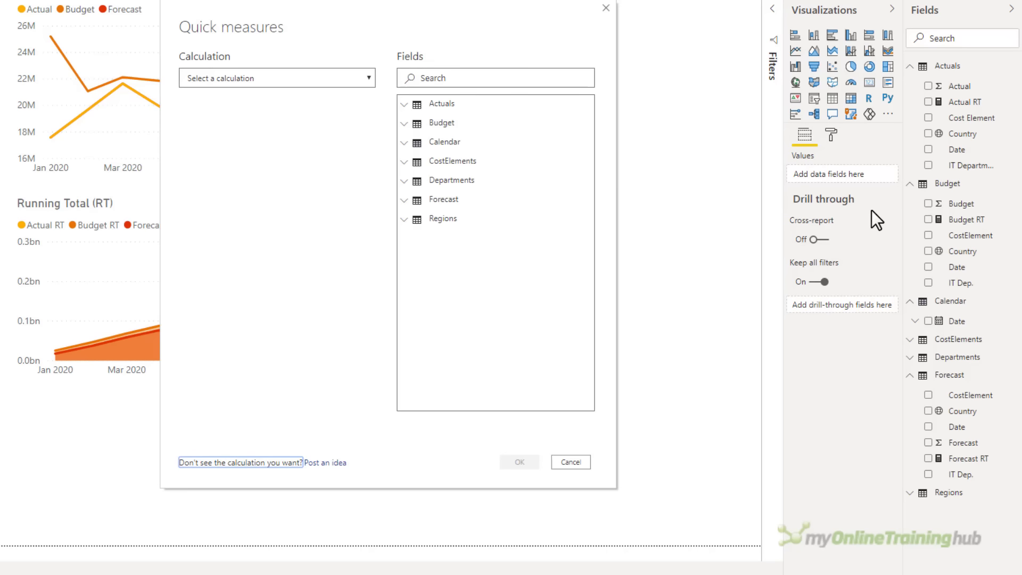
click(257, 85)
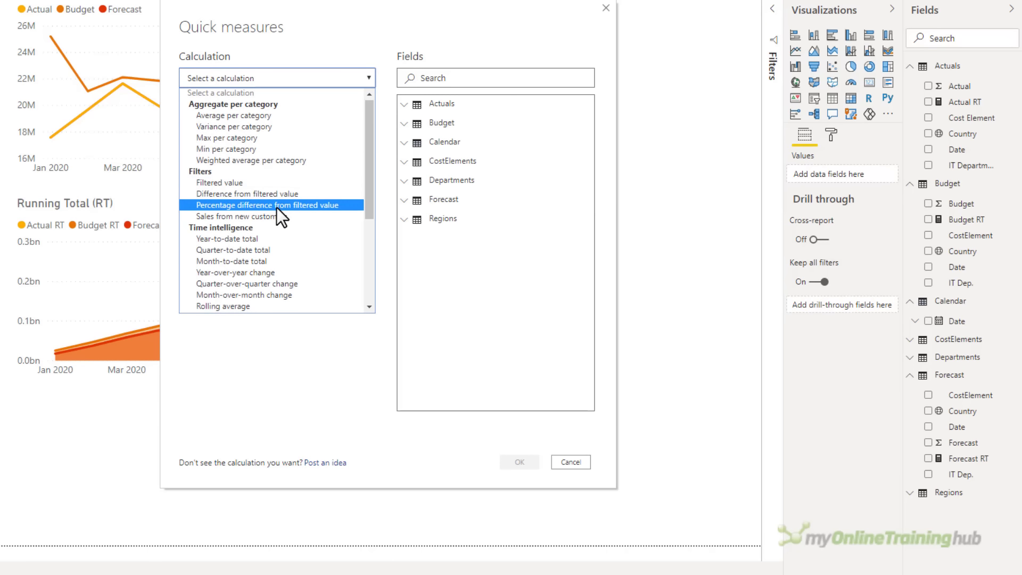
scroll(276, 206, down, 5)
key(Down)
key(Down)
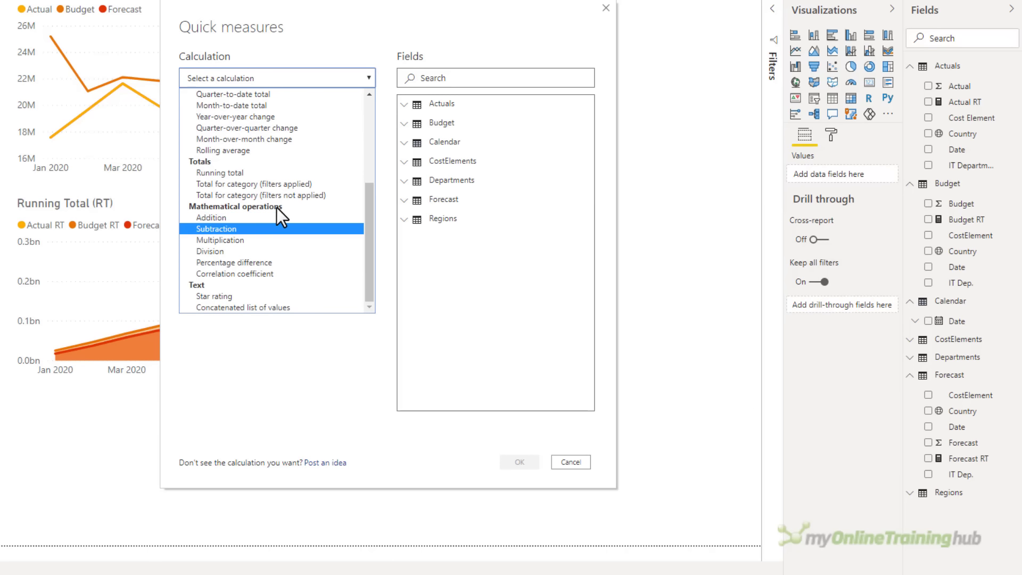
click(243, 228)
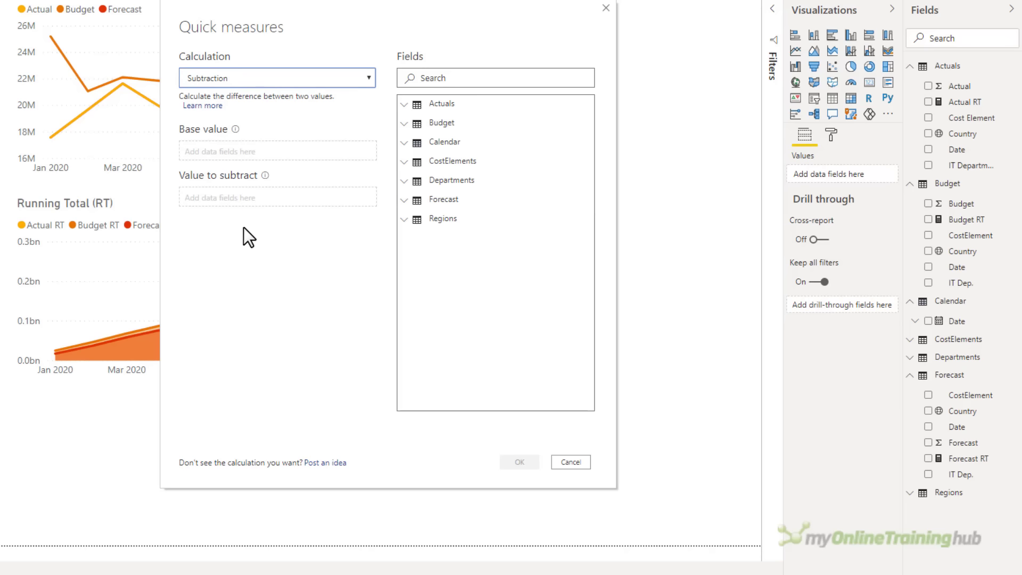
Step: Use Sum of Budget as the base value and Sum of Forecast as the value to subtract, and create the measure
click(403, 124)
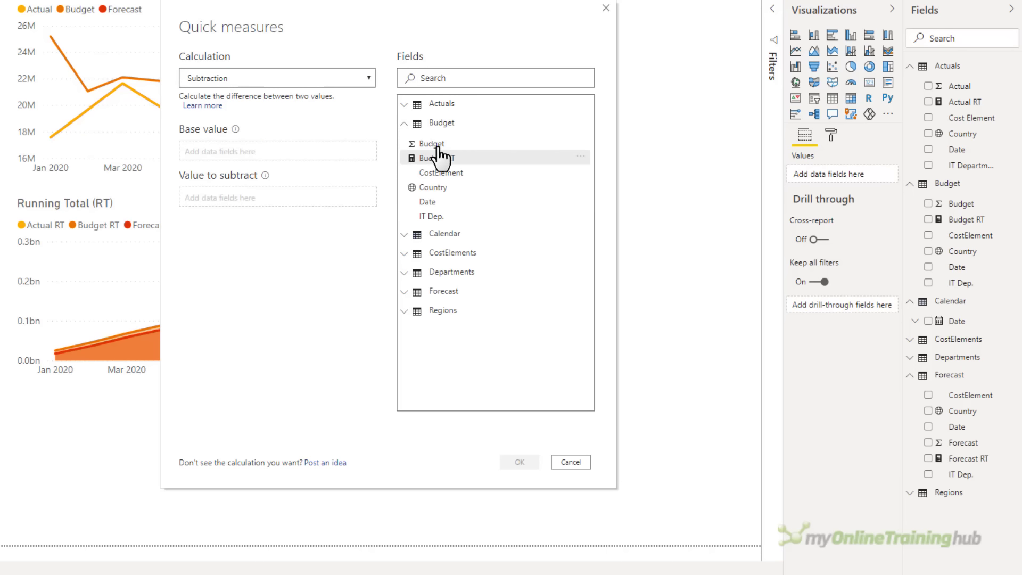
drag(438, 156, 312, 155)
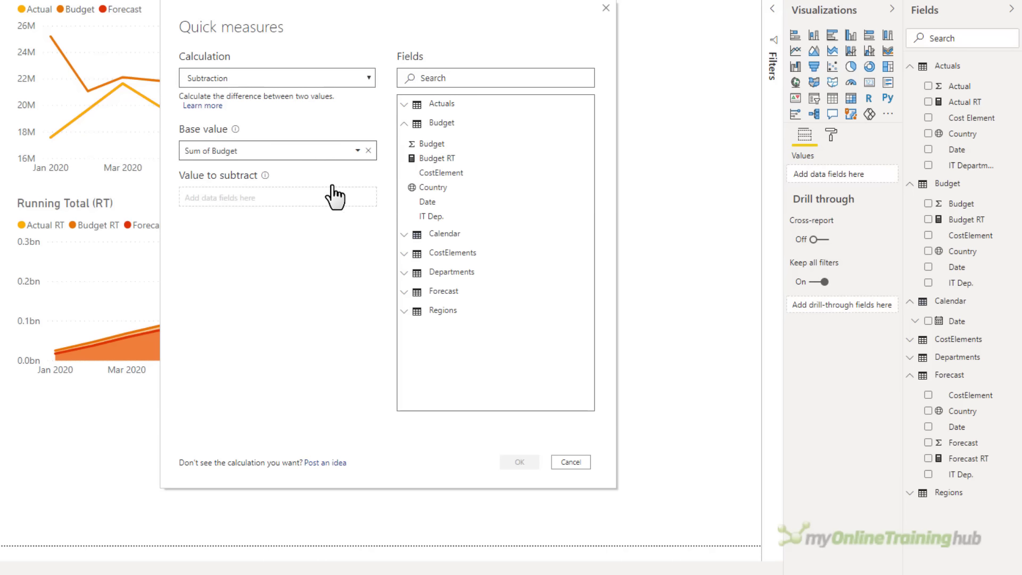
click(402, 293)
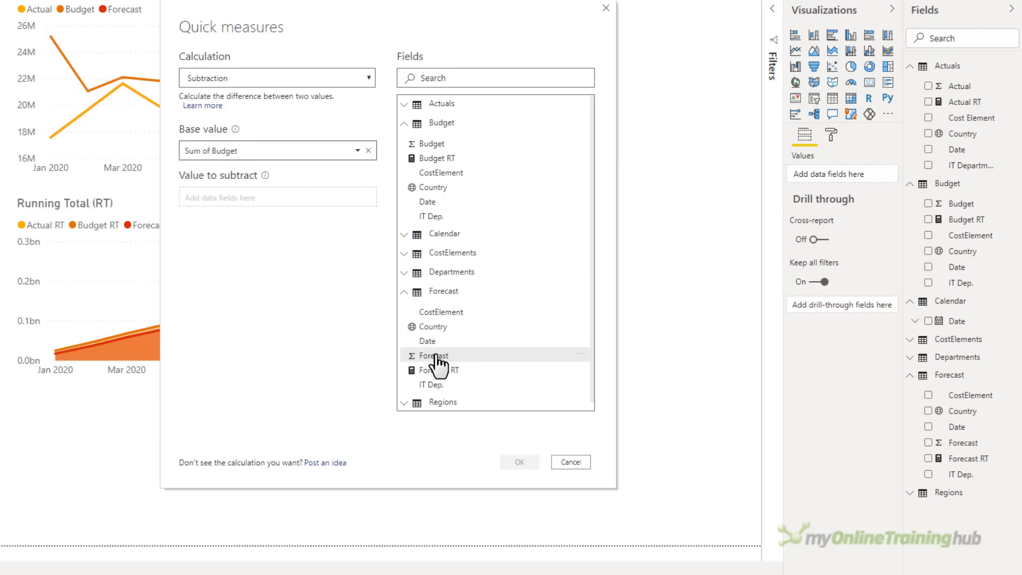
drag(433, 356, 249, 205)
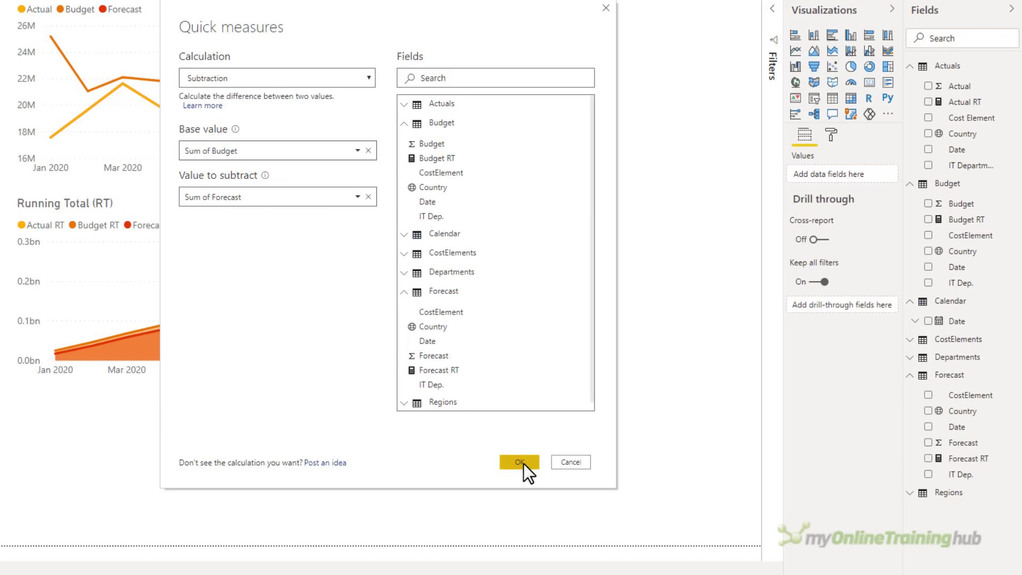
click(521, 463)
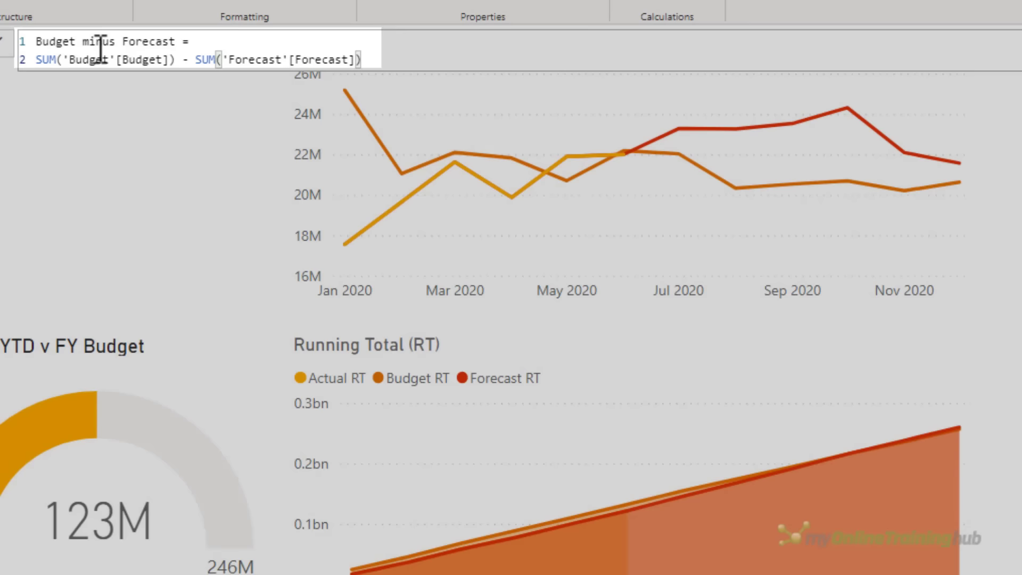
Step: Rename the subtraction measure Budget v Forecast, commit it, and widen the field list to fit its full name
double_click(100, 42)
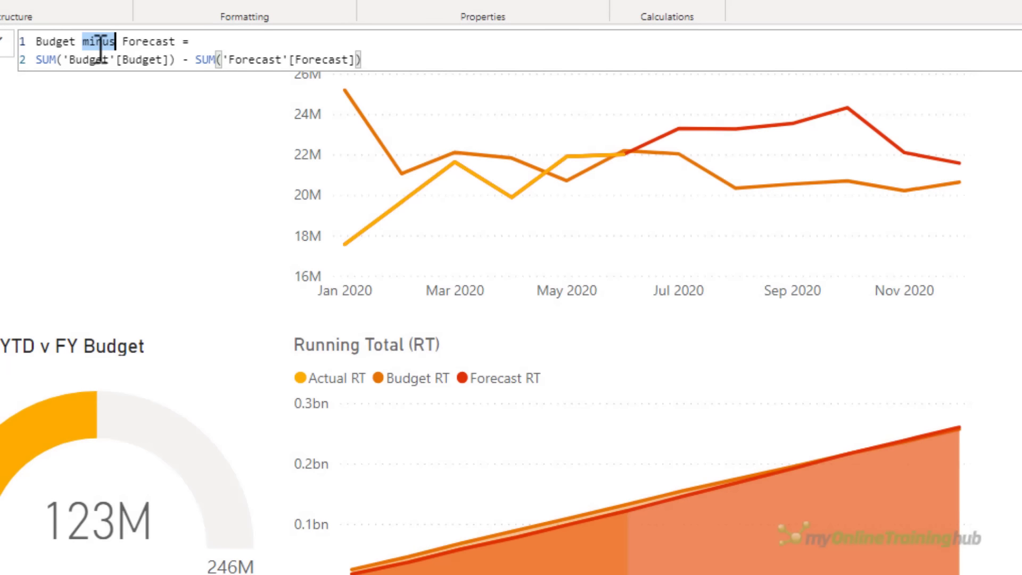
text(v)
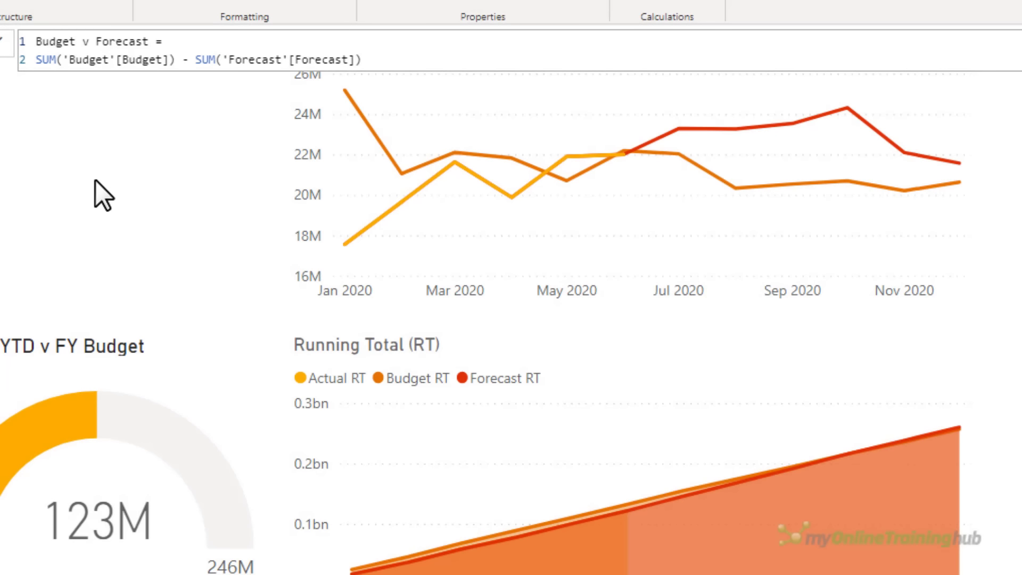
key(Return)
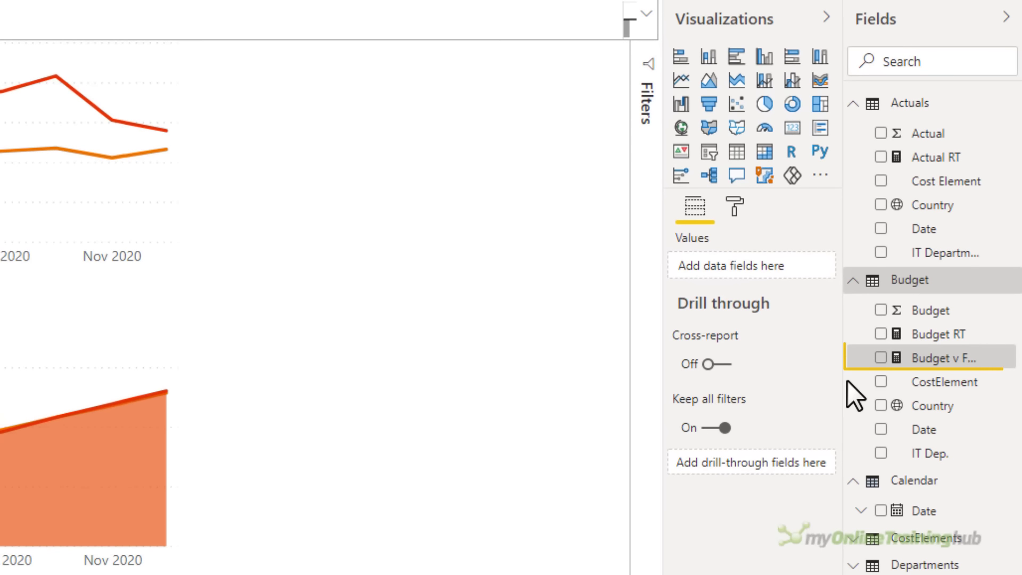
click(847, 394)
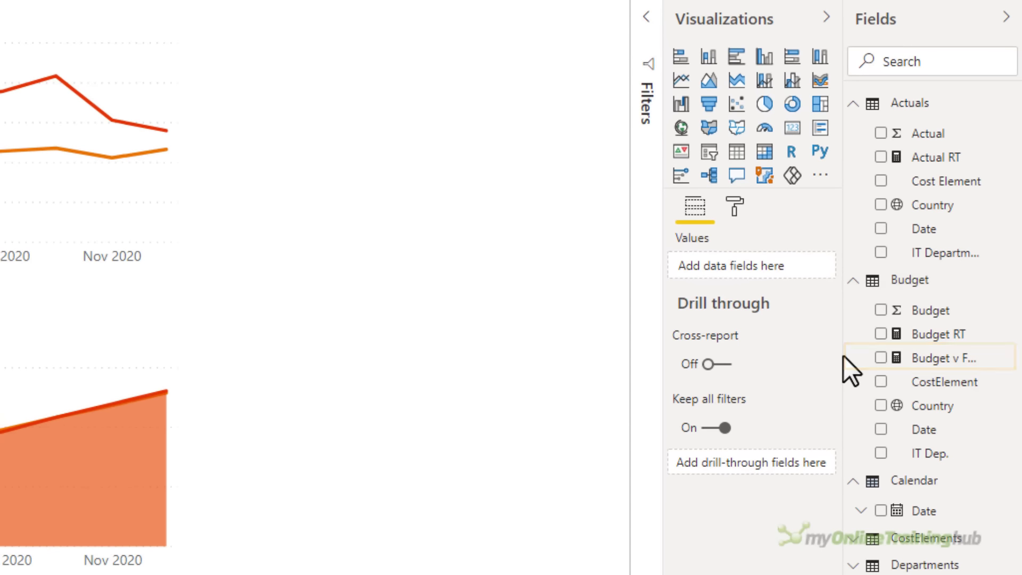
drag(843, 355, 810, 357)
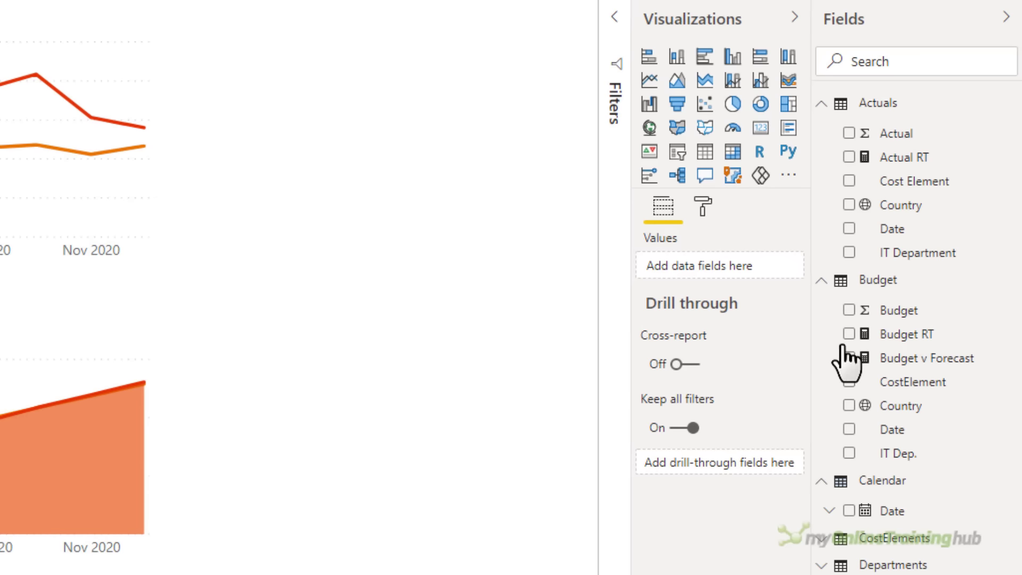
Step: Start another quick measure in the Budget table with Percentage difference as its calculation
click(1010, 280)
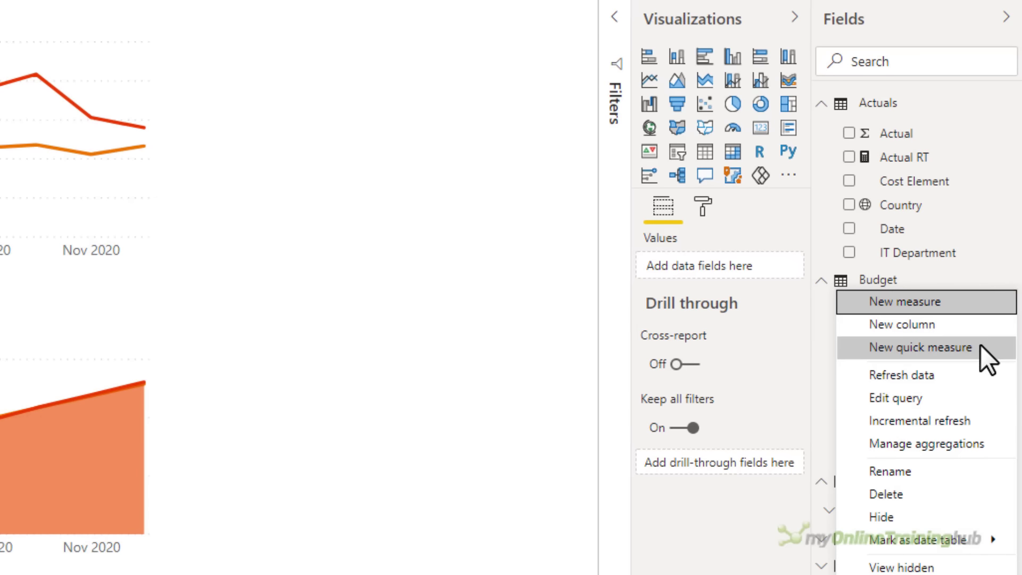
click(978, 348)
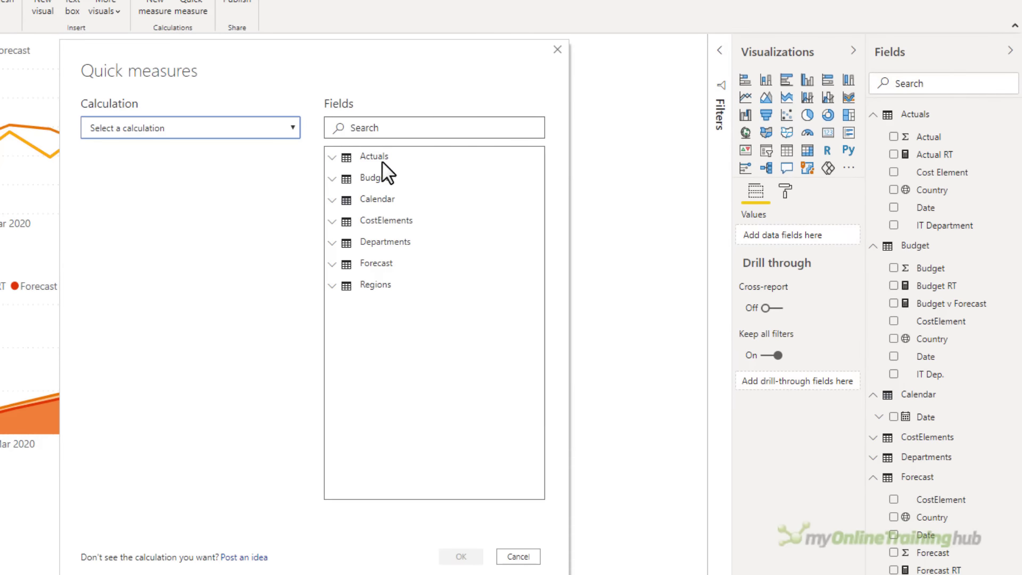
click(248, 128)
scroll(222, 260, down, 5)
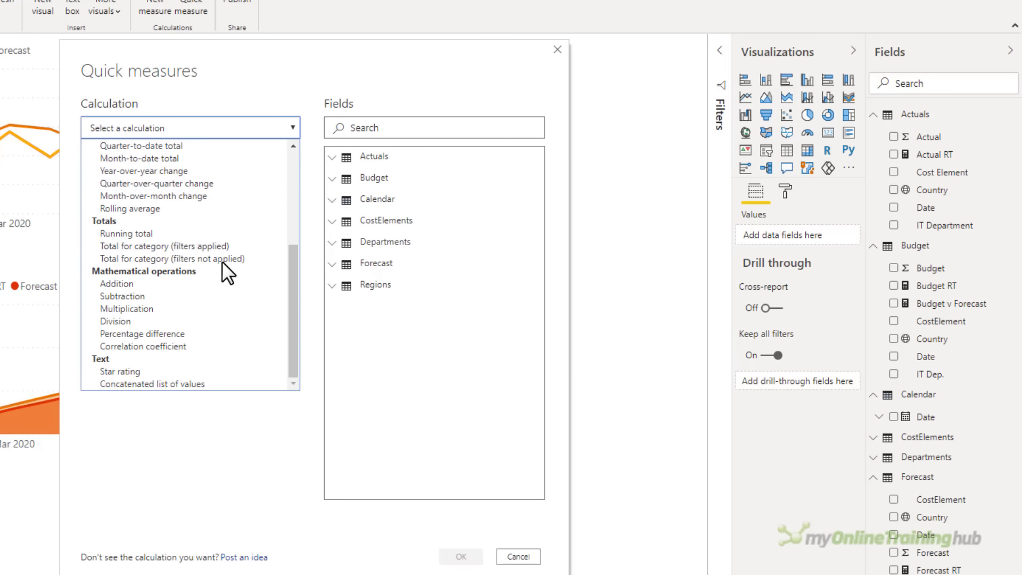
click(174, 333)
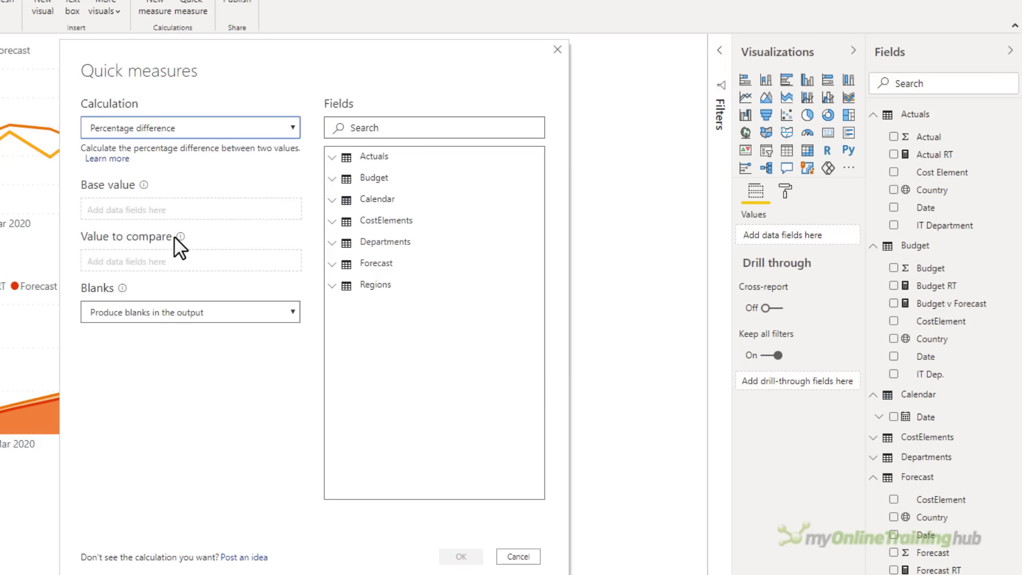
Step: Use Sum of Forecast as the base value and Budget as the value to compare, and create the percentage difference measure
click(335, 263)
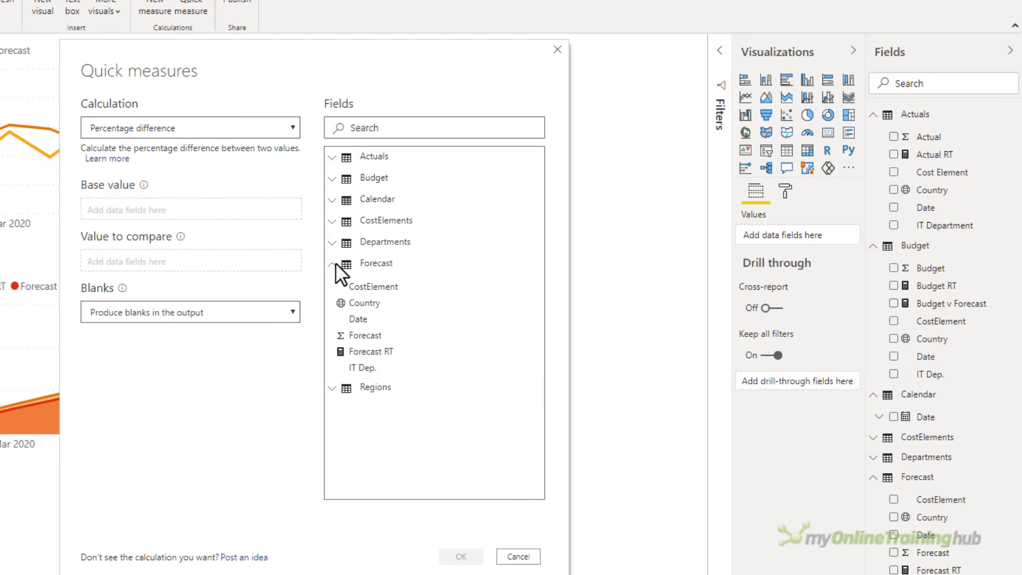
drag(357, 335, 181, 210)
click(335, 178)
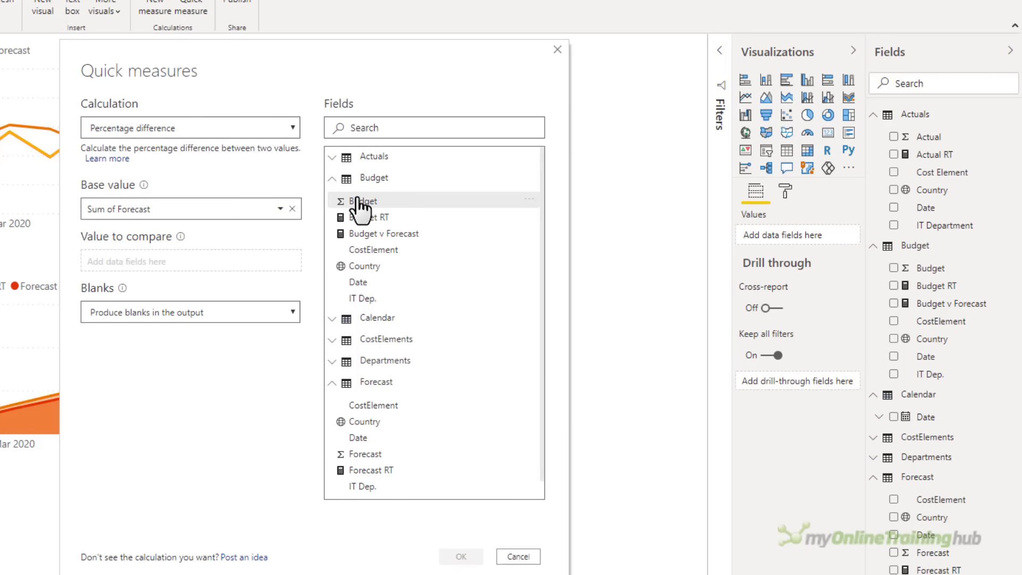
drag(361, 205, 110, 257)
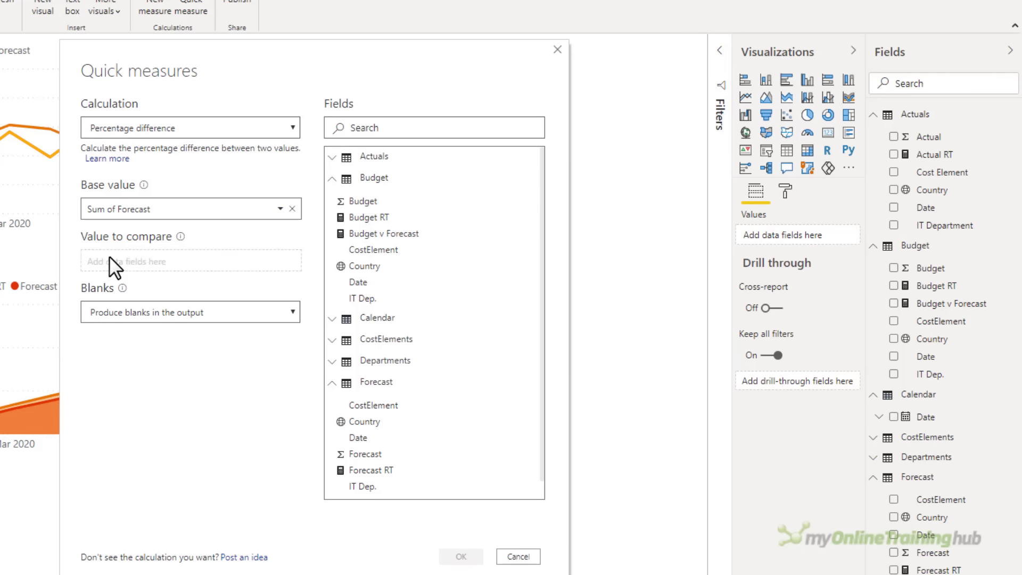
click(450, 552)
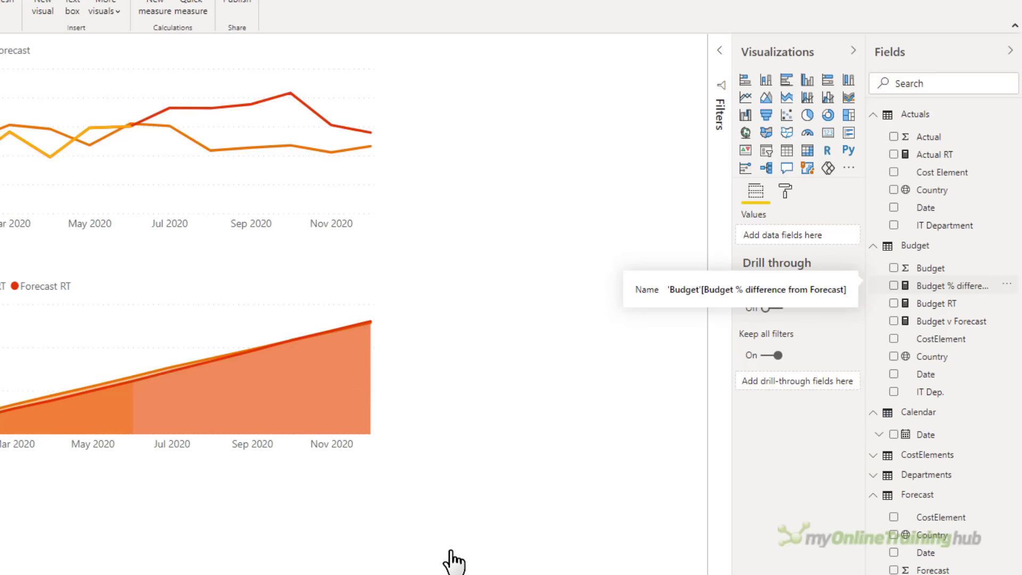
Step: Rename the percentage difference measure in the Budget table Budget v Forecast % and commit it
click(934, 286)
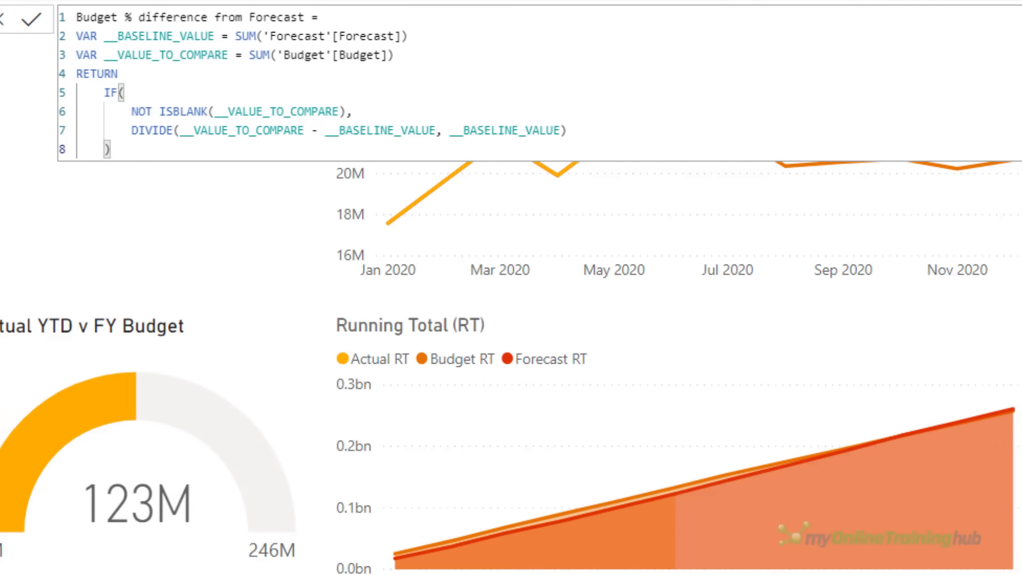
drag(304, 17, 75, 18)
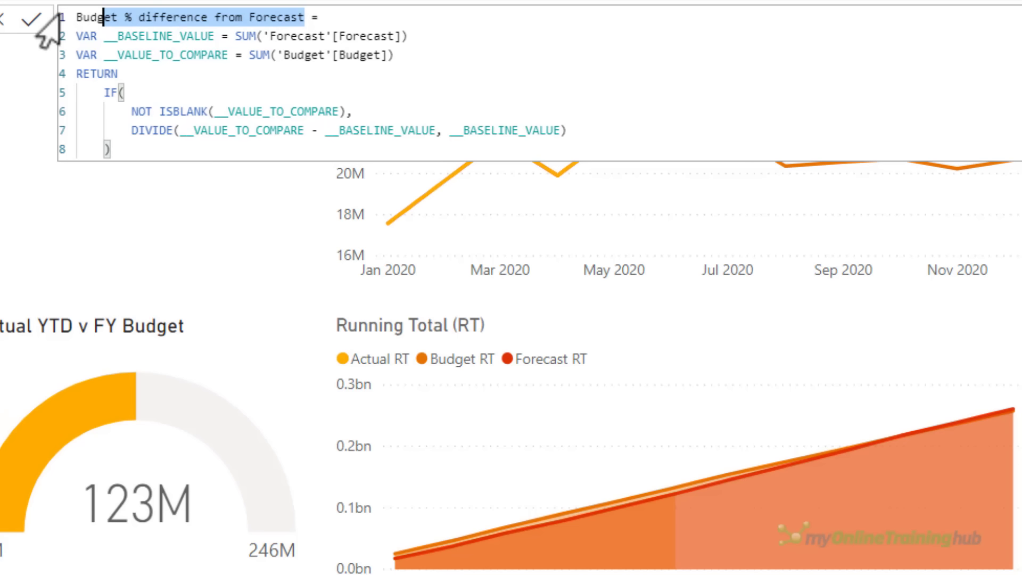
text(Budget v Forecast %)
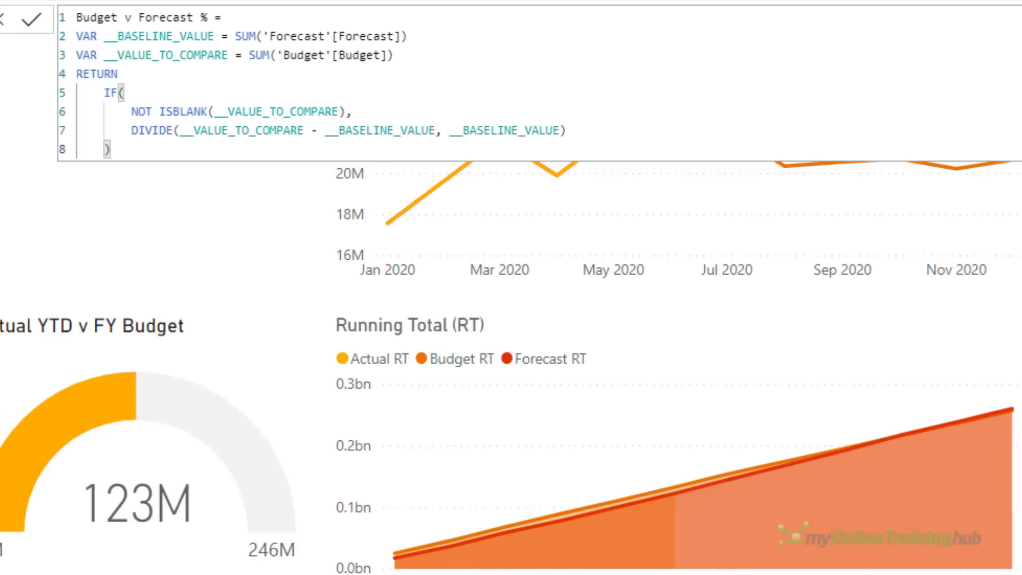
key(Return)
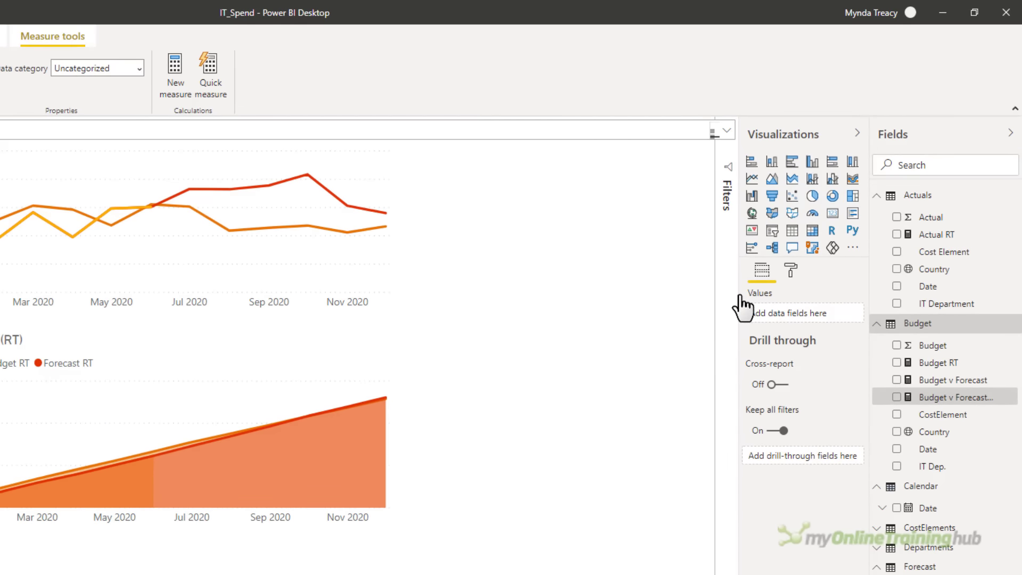
Step: Add a line and clustered column chart below the Running Total chart, with Calendar's Date as shared axis instead of Date Hierarchy
click(831, 180)
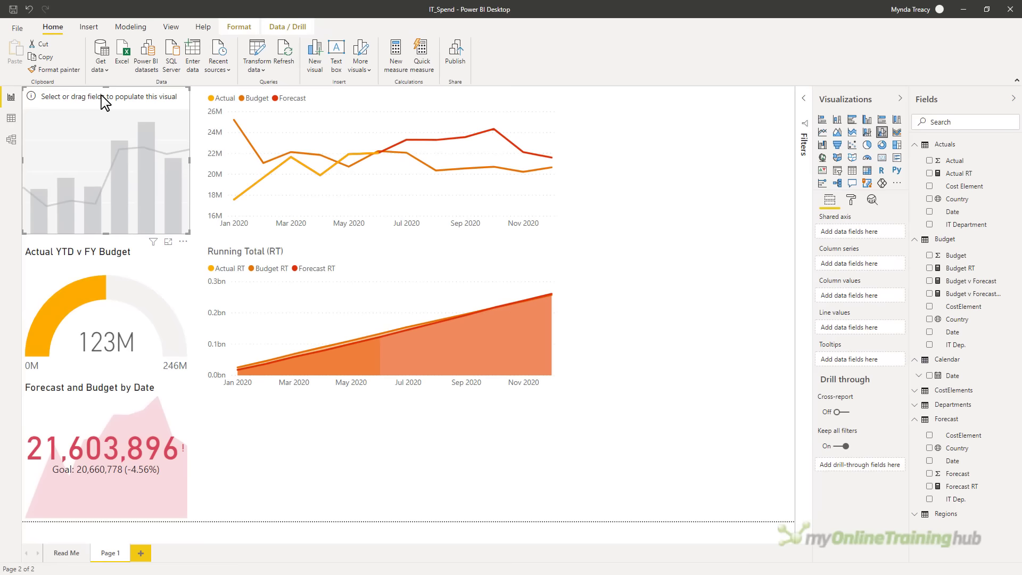
drag(105, 101, 558, 400)
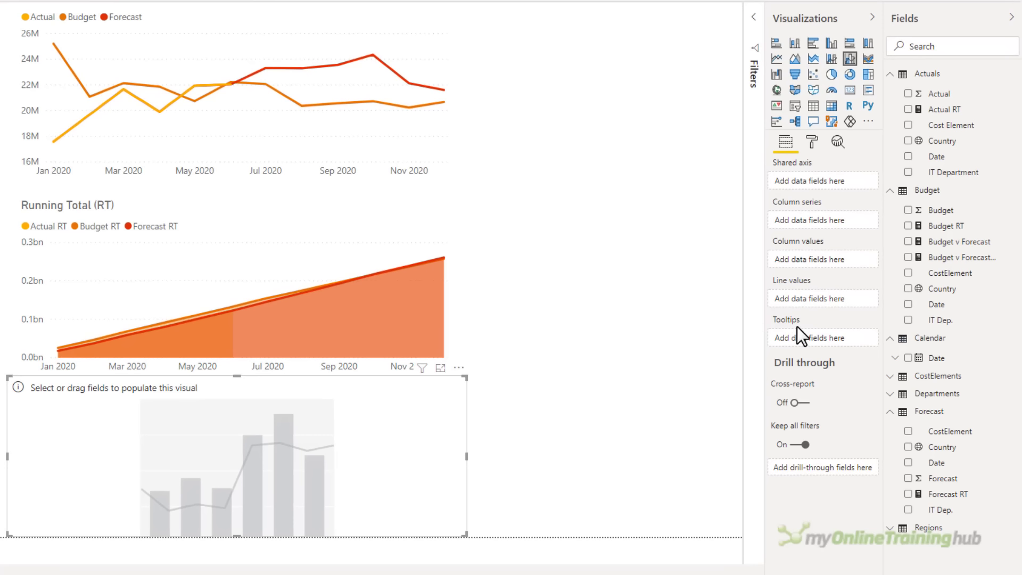
click(908, 358)
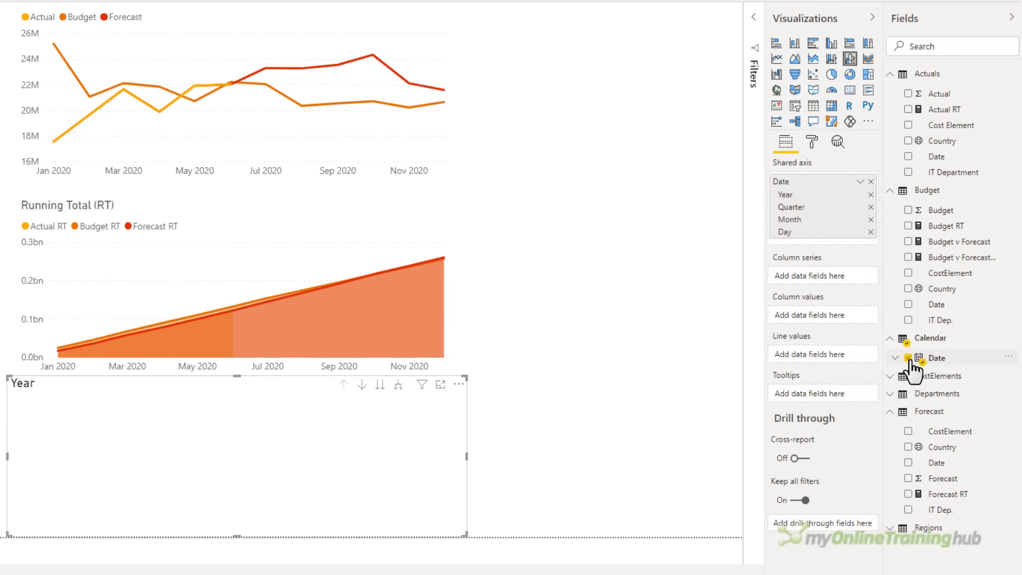
click(860, 183)
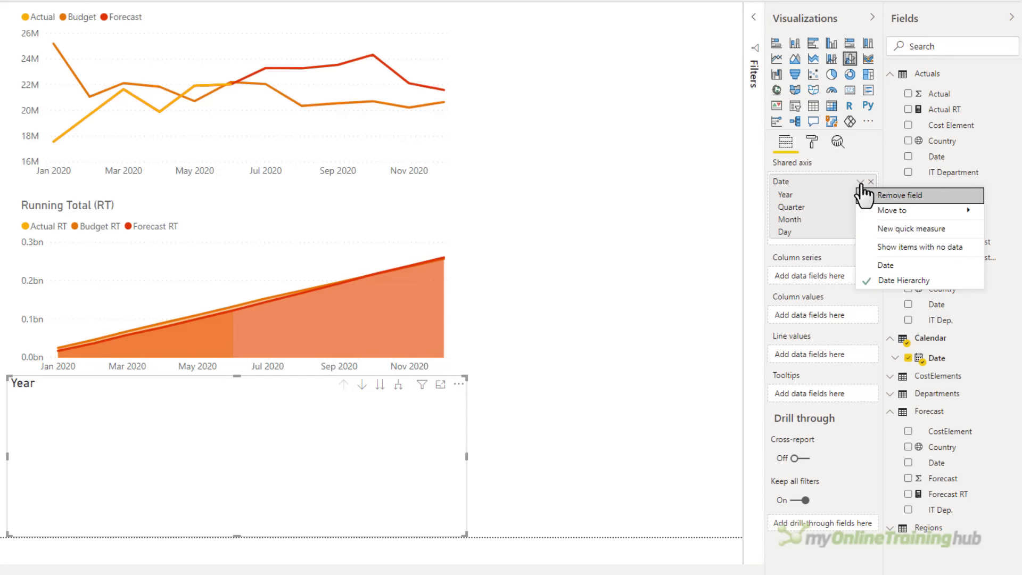
click(905, 266)
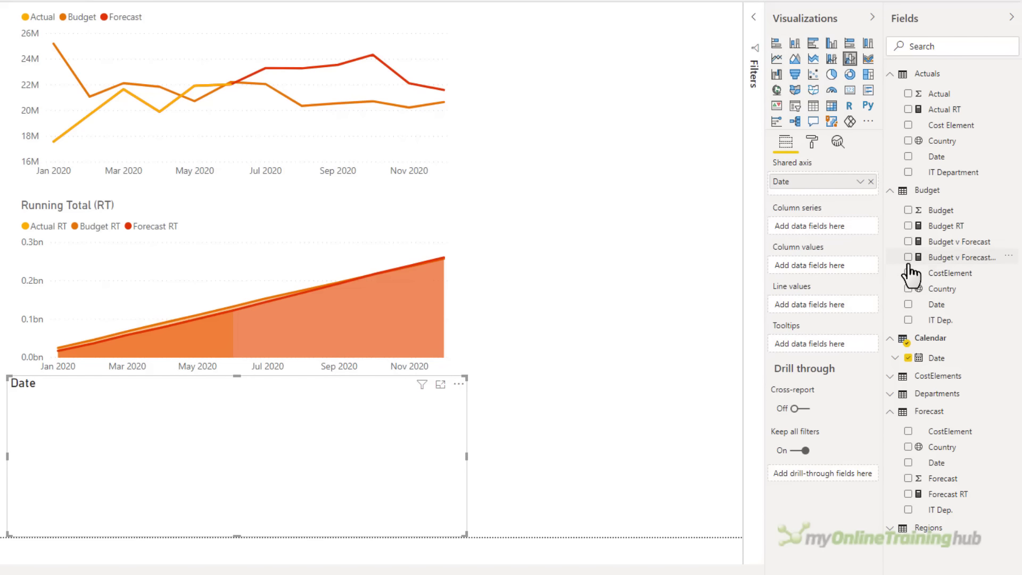
Step: Use Budget v Forecast as the column values and Budget v Forecast % as the line values of the combo chart
drag(927, 245, 813, 271)
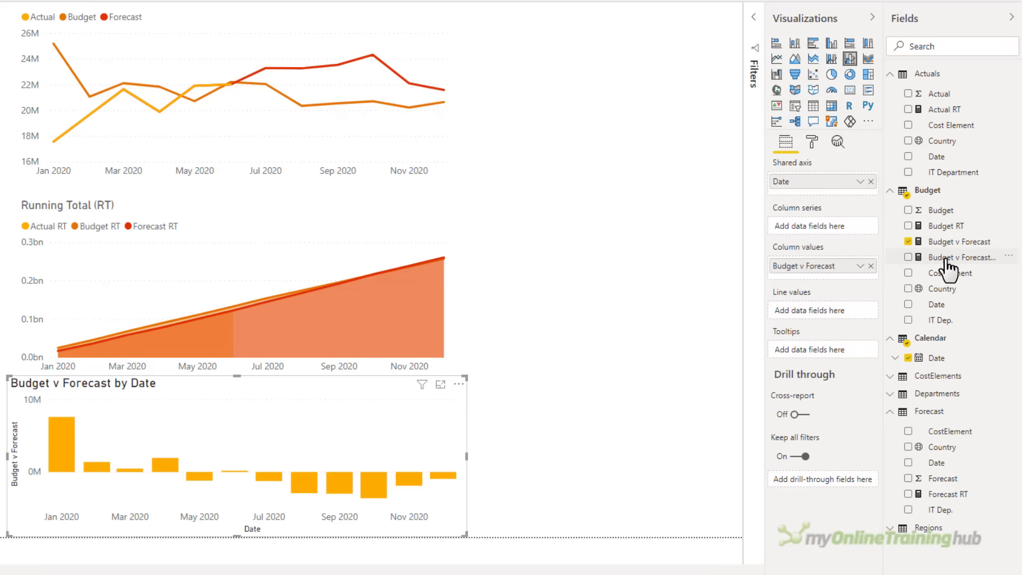
drag(926, 257, 828, 313)
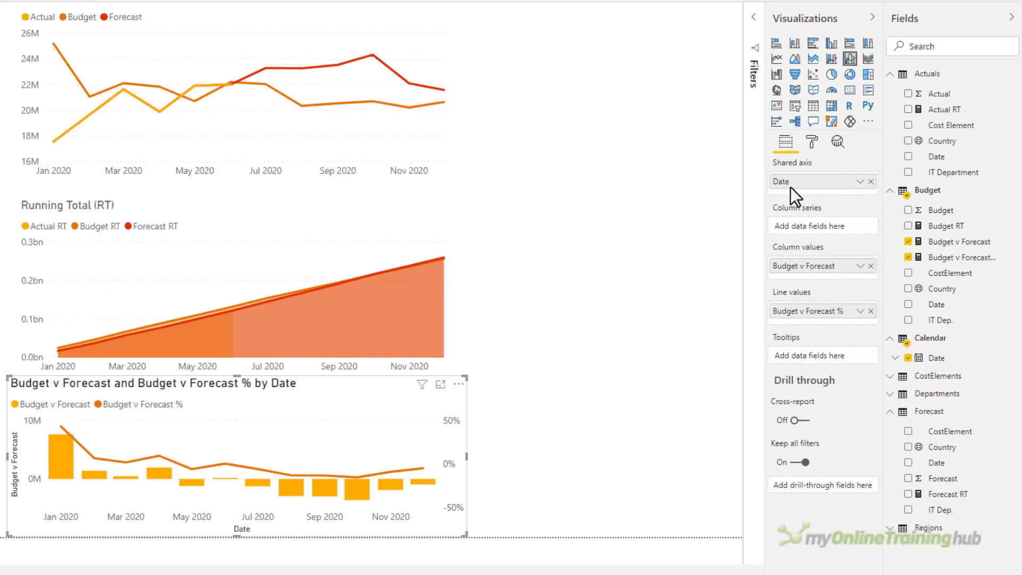
Step: Turn off the X axis title of the Budget v Forecast combo chart
click(810, 143)
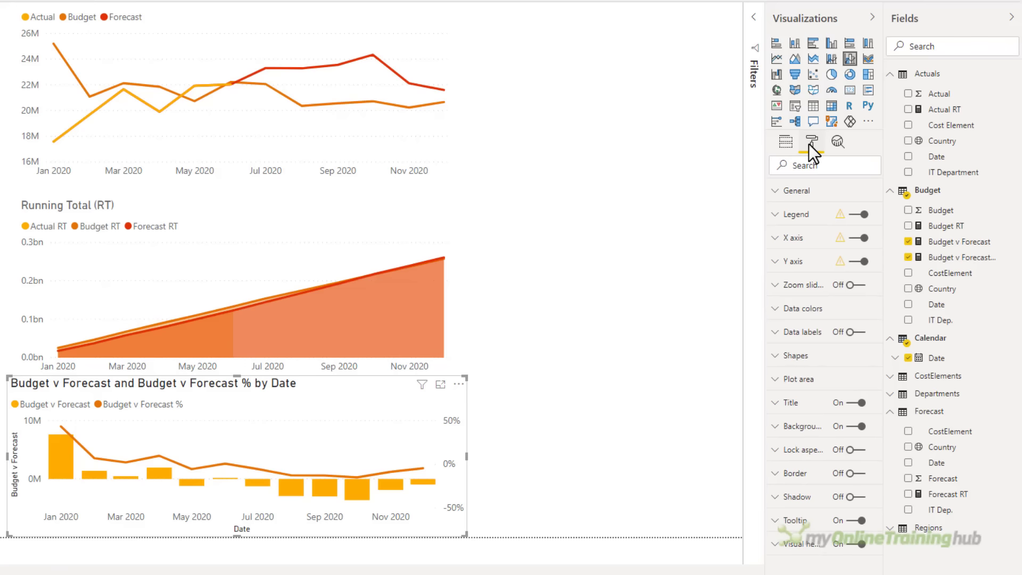
click(774, 237)
scroll(783, 298, down, 3)
click(806, 451)
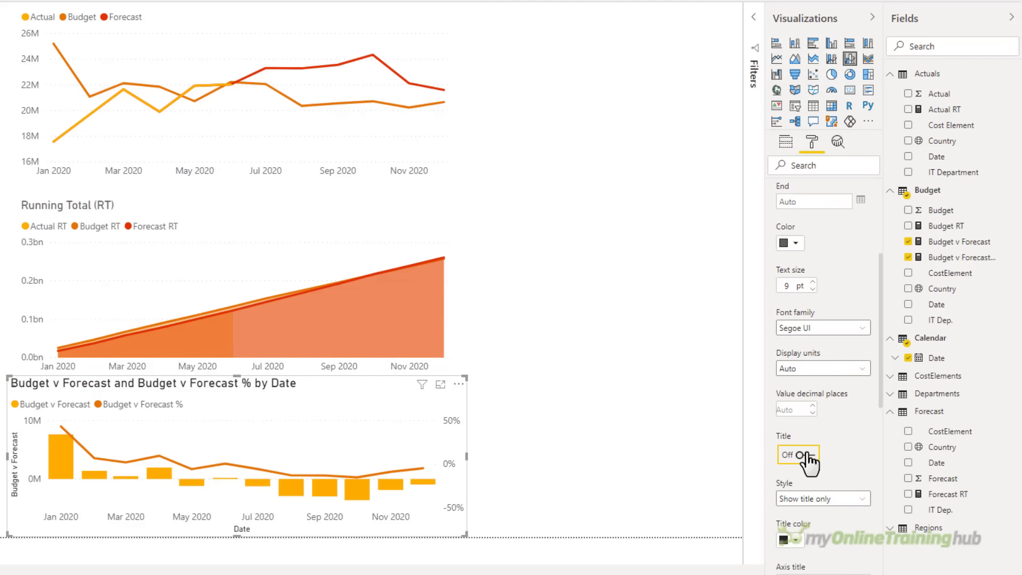
Step: Turn on the secondary Y axis for the line values of the combo chart
scroll(782, 330, down, 5)
click(773, 293)
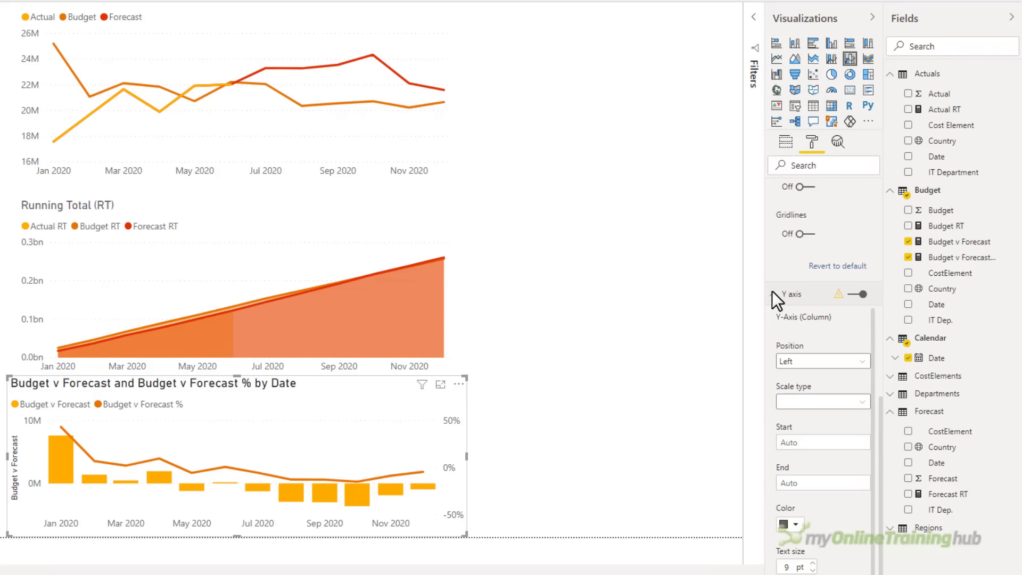
scroll(816, 351, down, 2)
scroll(818, 352, down, 6)
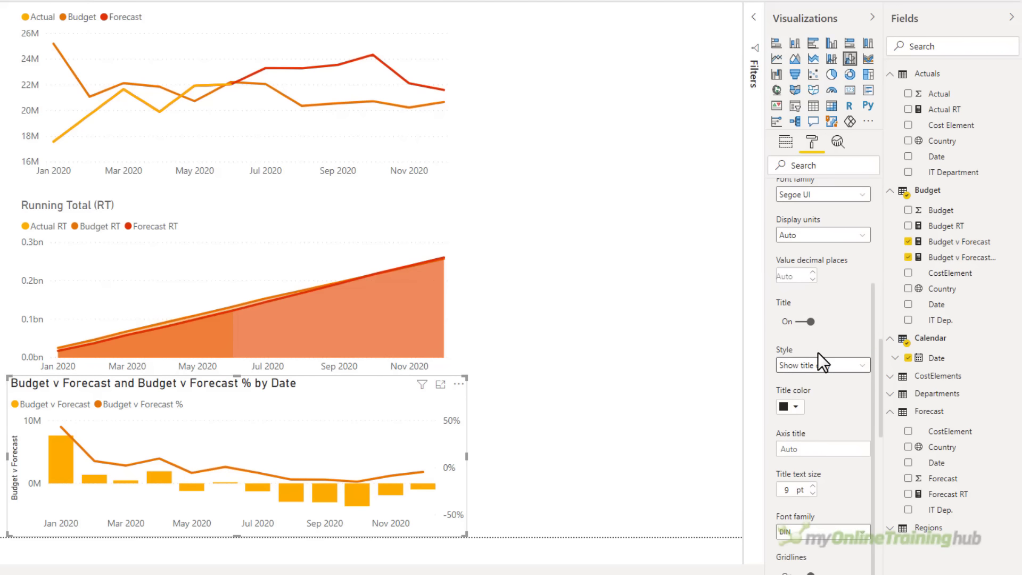
scroll(819, 364, down, 8)
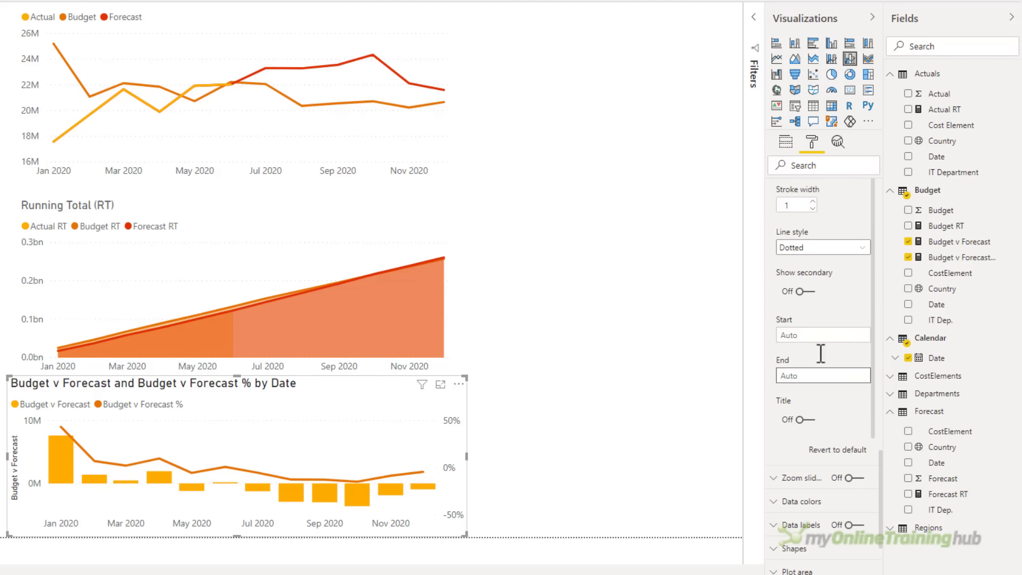
click(804, 292)
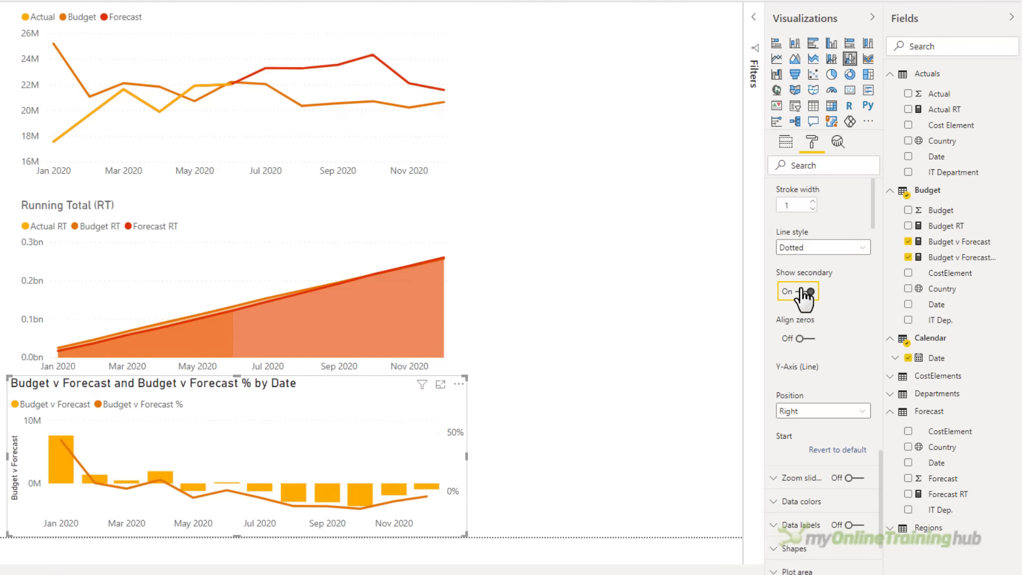
Step: Turn on the axis title for the combo chart's secondary Y axis
scroll(809, 342, down, 5)
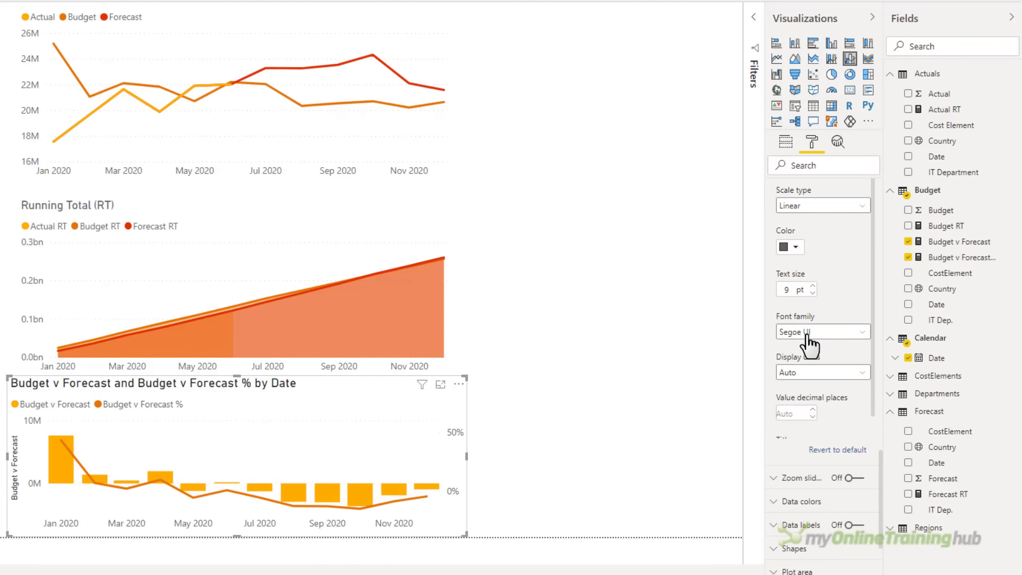
scroll(806, 333, up, 2)
scroll(806, 334, down, 4)
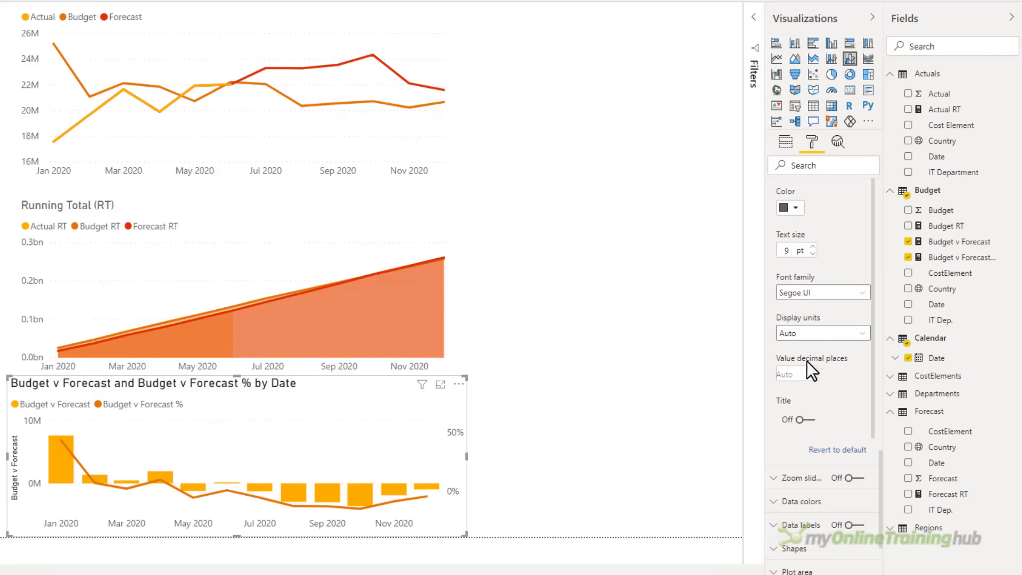
click(805, 420)
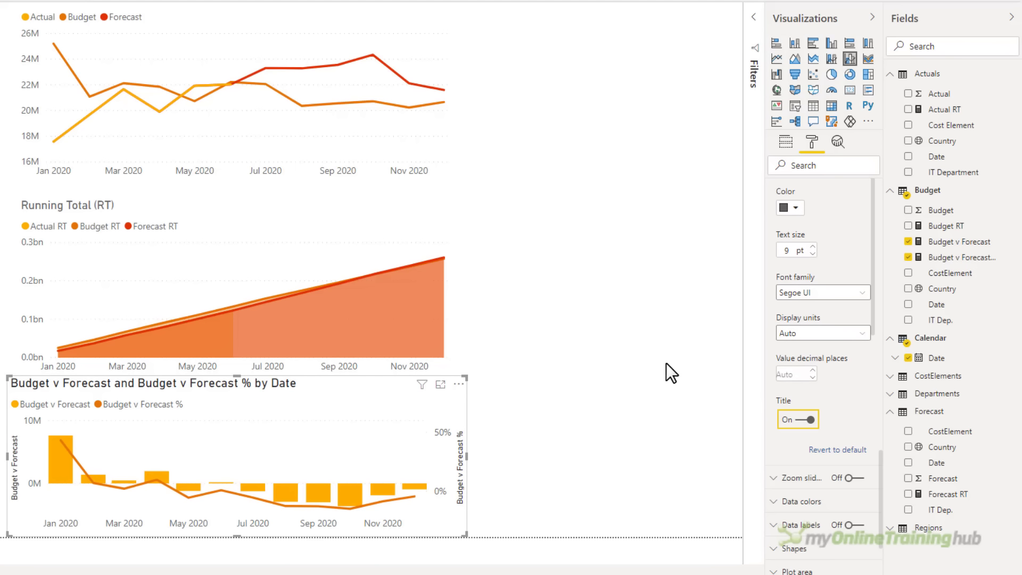
Step: Turn off the chart title of the combo chart and deselect the visual
scroll(797, 412, down, 3)
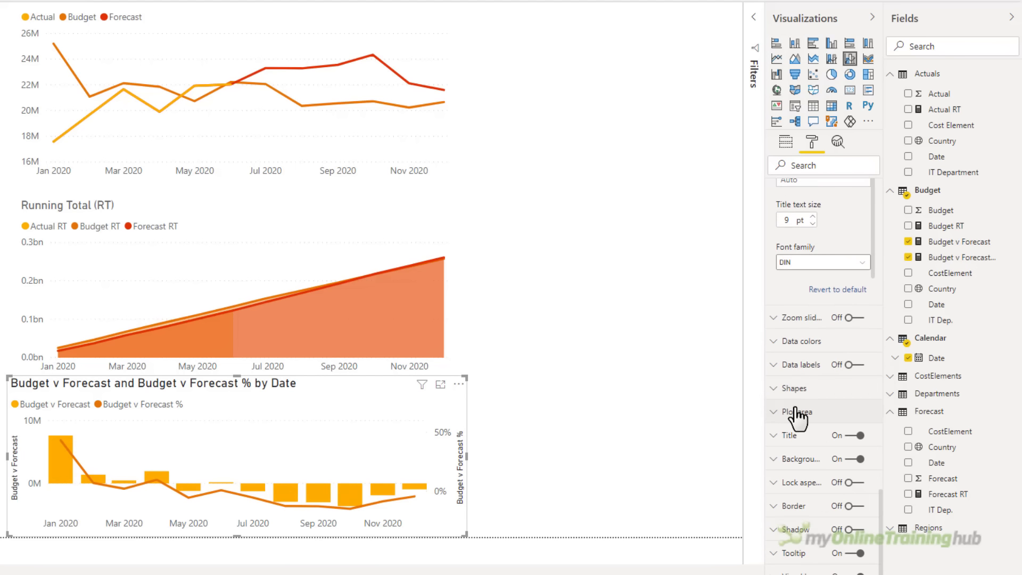
click(857, 435)
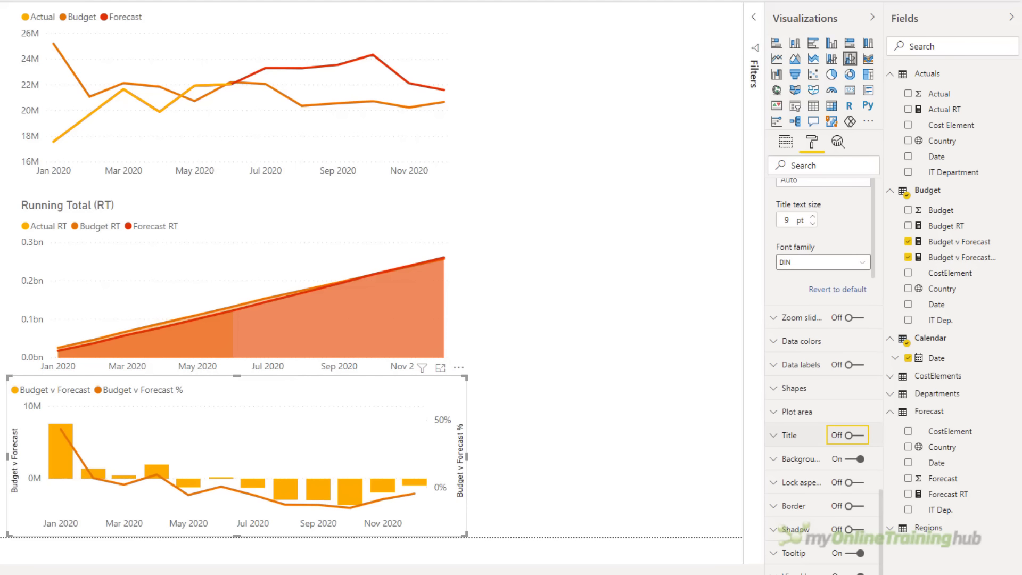
click(659, 38)
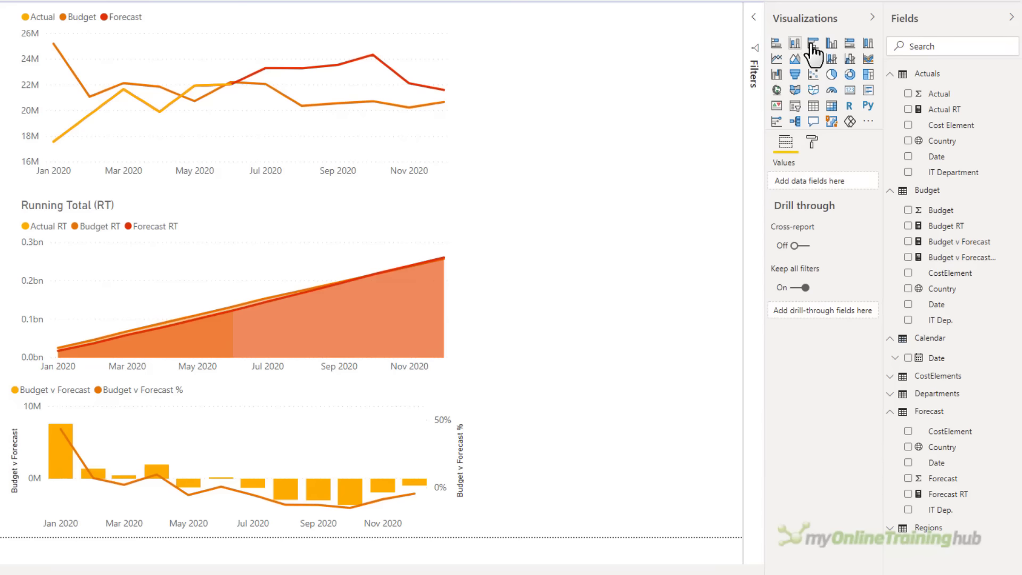
Step: Add a clustered bar chart beside the Actual, Budget and Forecast line chart and widen it to the page edge
click(811, 46)
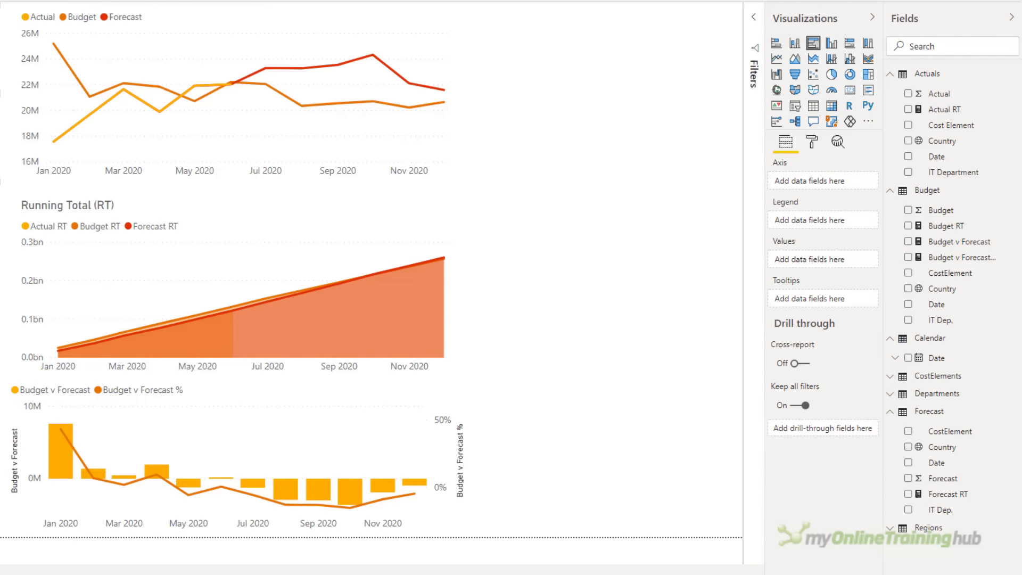
drag(34, 35, 558, 8)
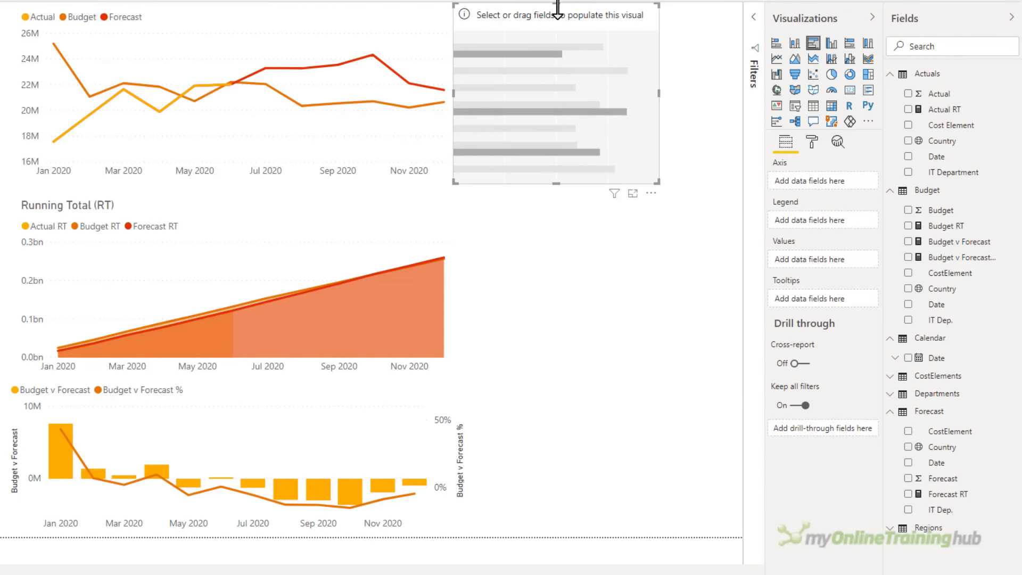
drag(658, 181, 739, 188)
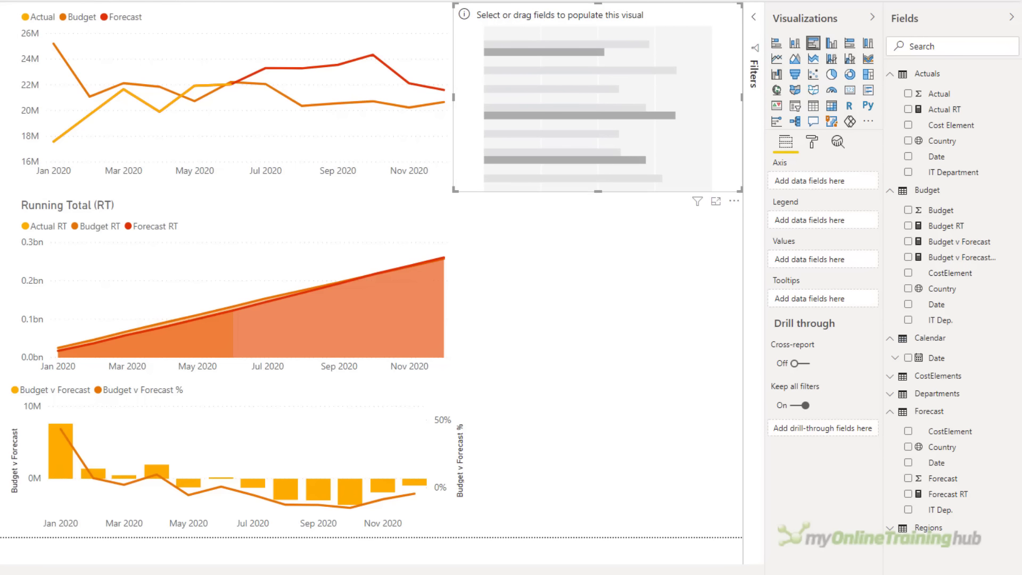
Step: Collapse all tables in the field list and use Region from the Regions table as the bar chart's axis
right_click(933, 412)
click(937, 402)
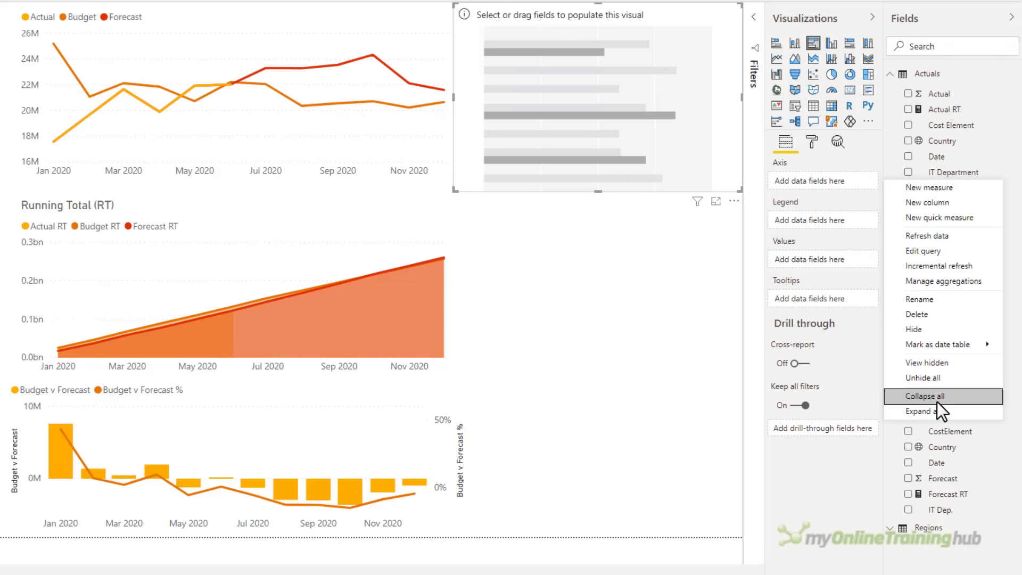
click(897, 180)
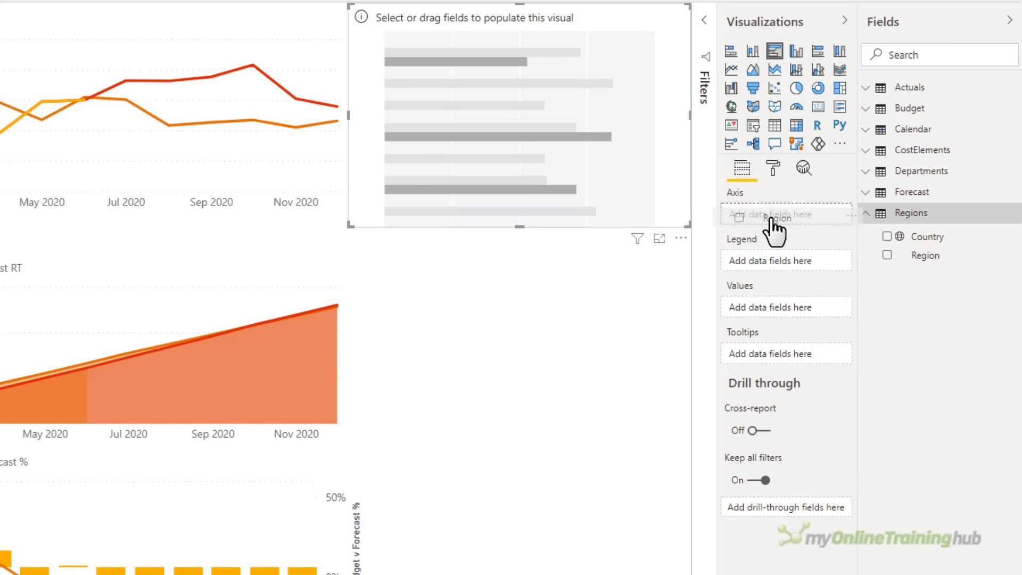
drag(771, 219, 771, 220)
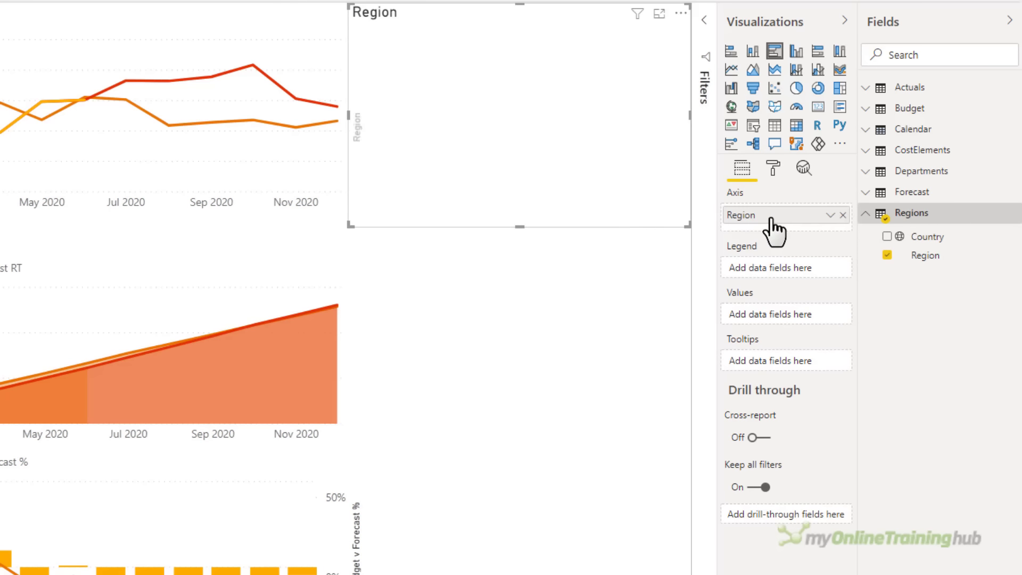
Step: Use Budget v Forecast % as the bar chart's values and sort the regions in ascending order of that measure
click(869, 109)
drag(929, 189, 782, 324)
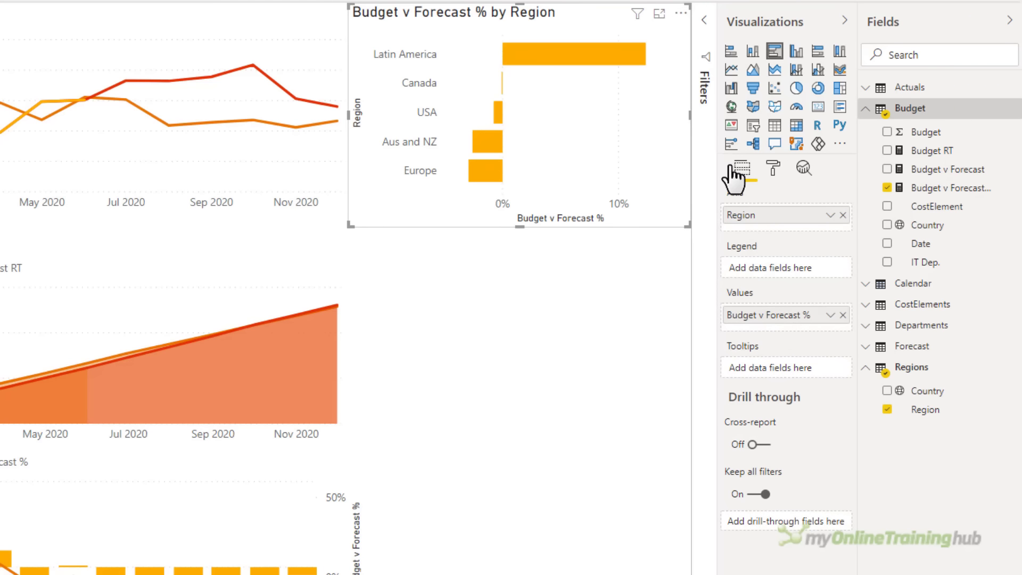
click(681, 13)
click(720, 118)
Step: Turn off the Y axis title of the region bar chart
click(764, 171)
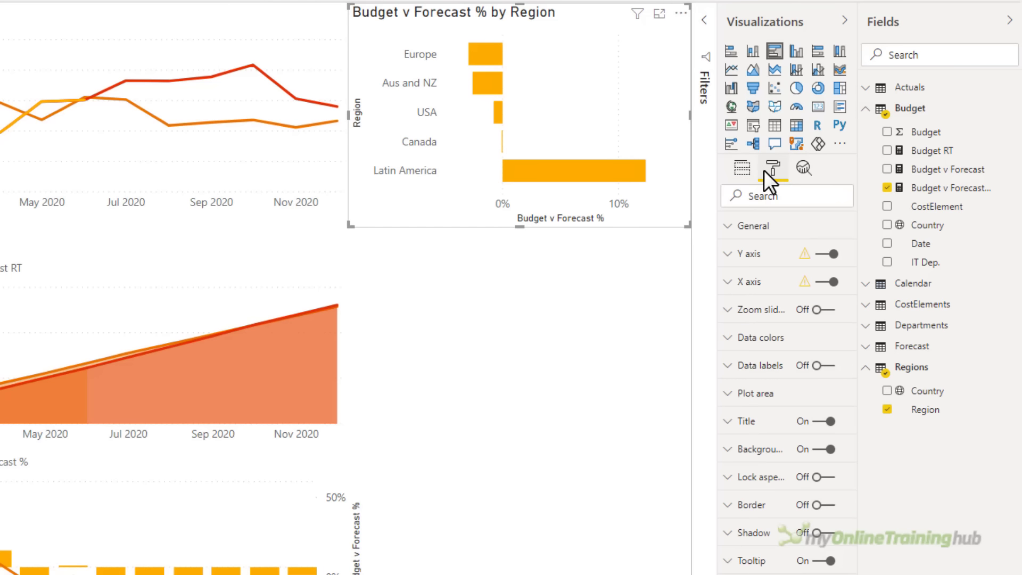
click(739, 255)
scroll(753, 275, down, 6)
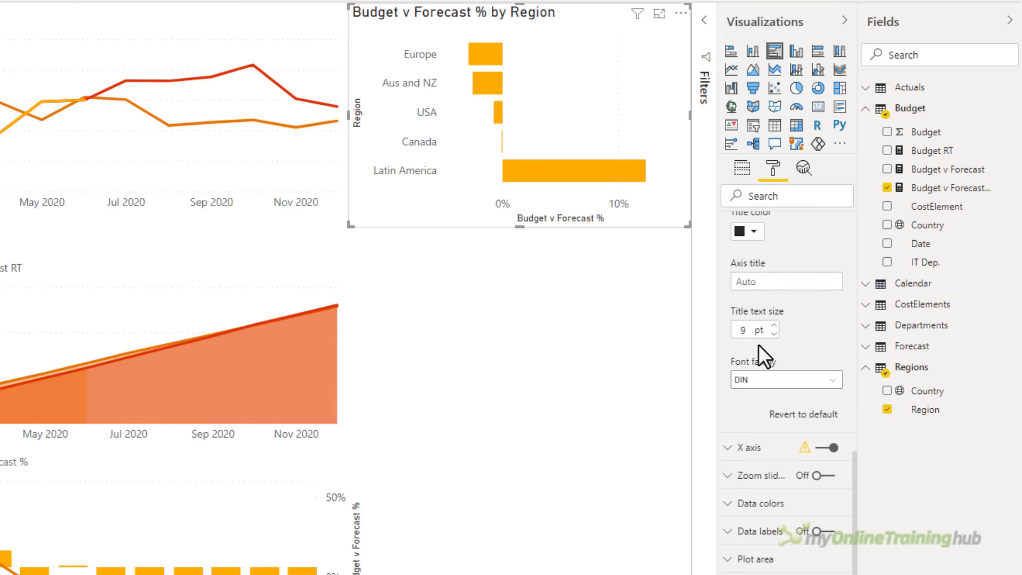
scroll(759, 345, up, 4)
click(765, 299)
Step: Turn off the region bar chart's X axis title and the X axis itself, and turn on its data labels
scroll(774, 361, down, 1)
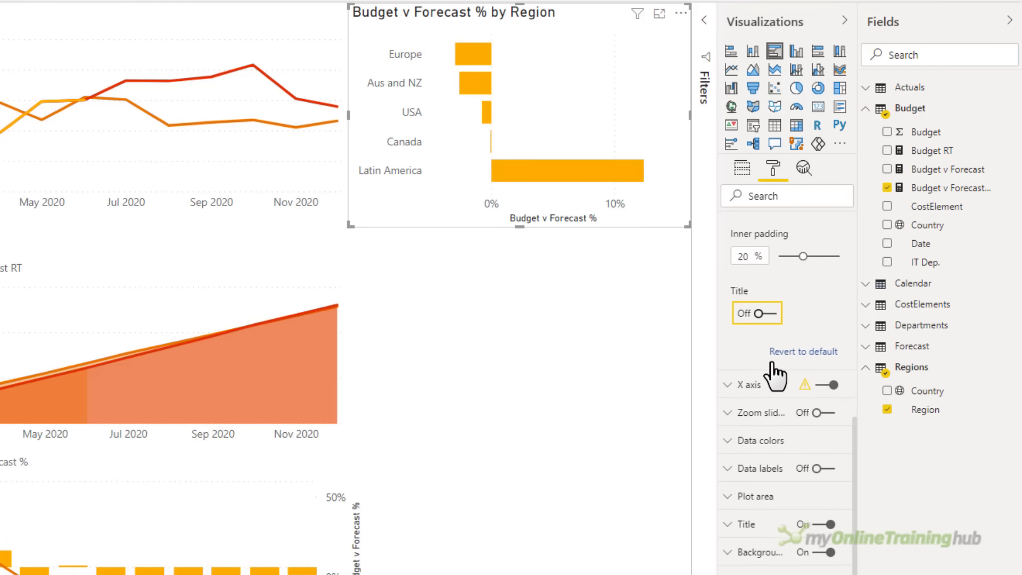
click(728, 375)
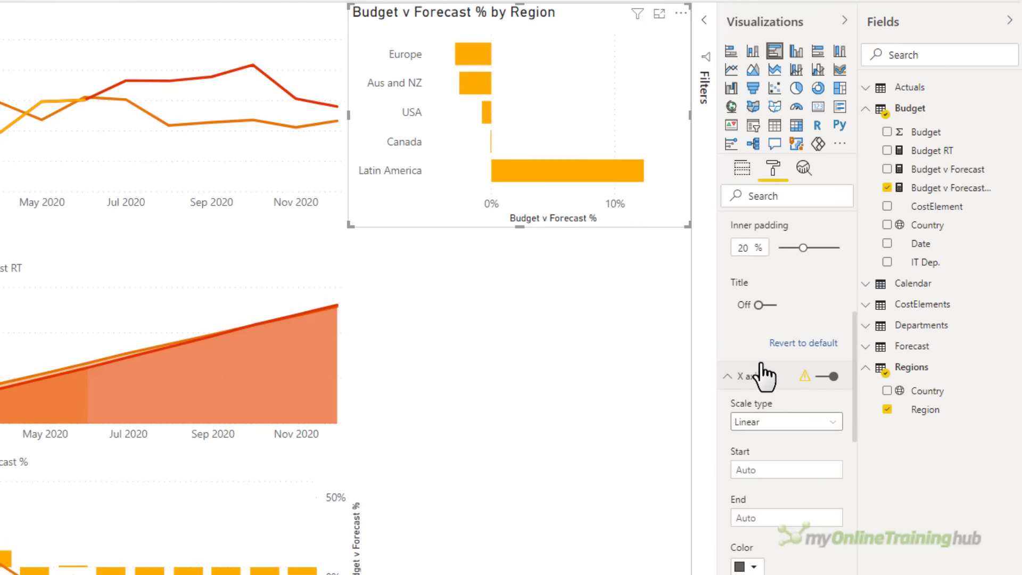
scroll(761, 362, down, 5)
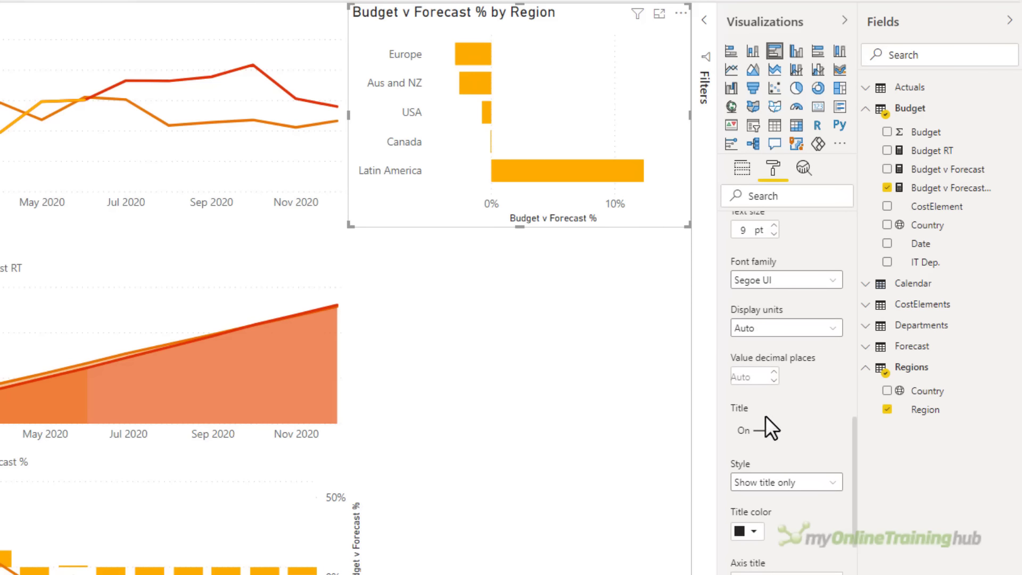
click(766, 428)
scroll(793, 349, up, 5)
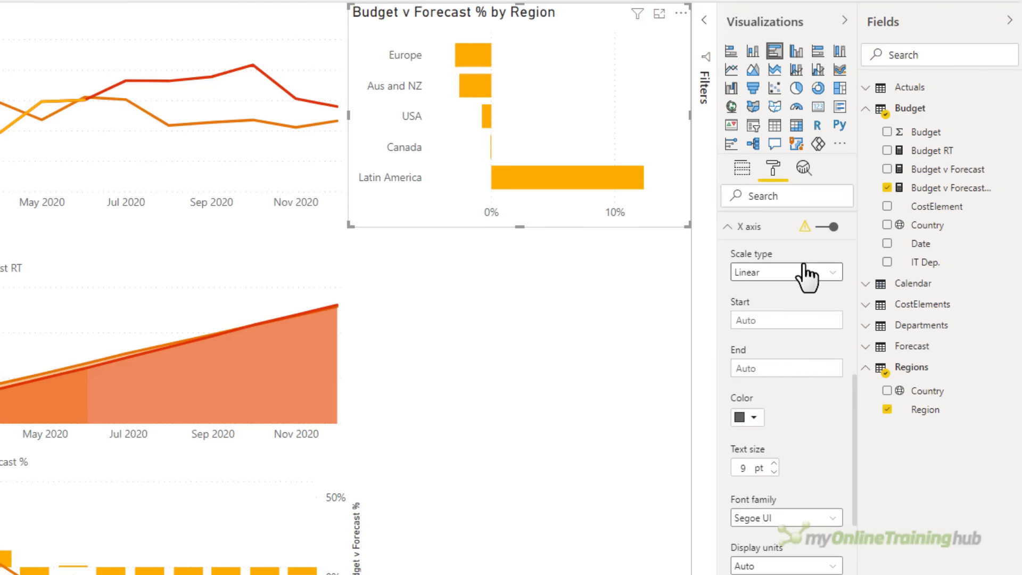
click(827, 226)
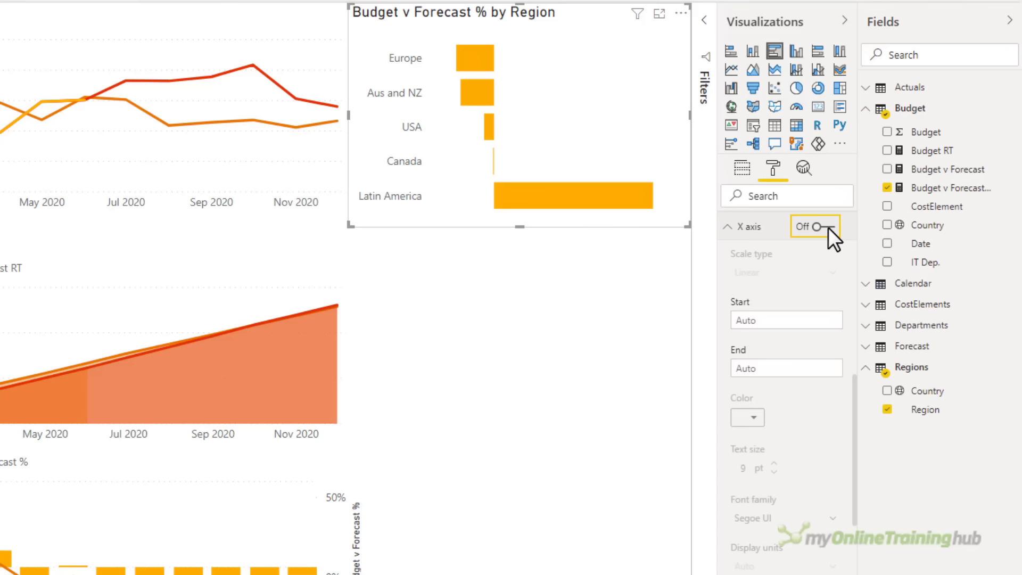
click(728, 226)
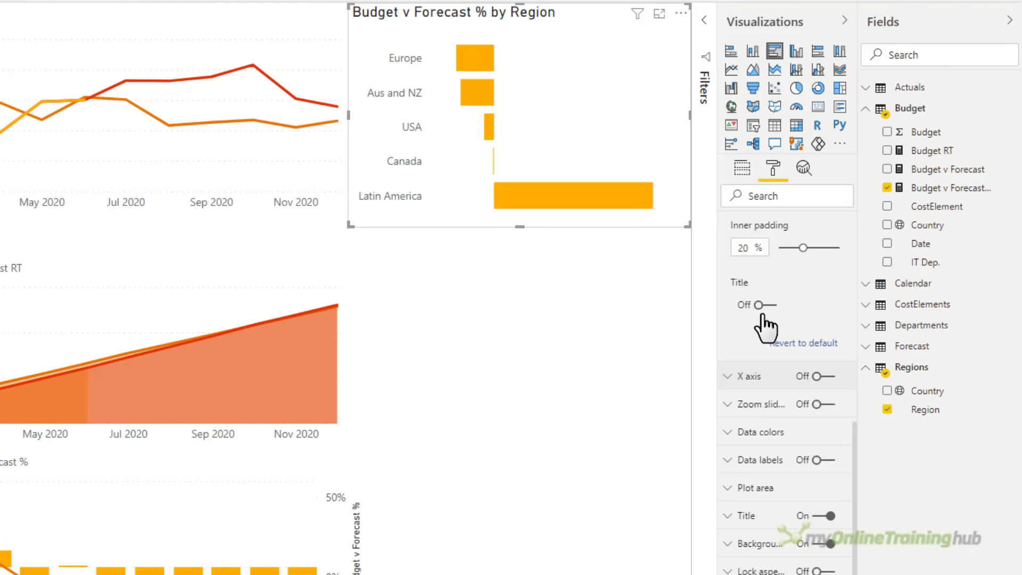
click(813, 461)
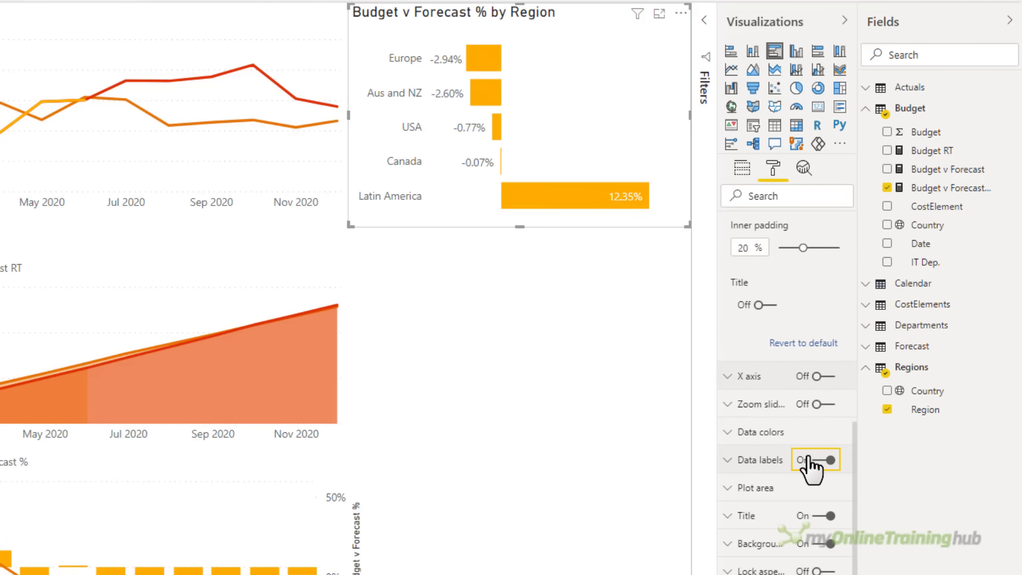
Step: Set up conditional formatting of the region bars' default color by Rules, based on the Budget v Forecast % measure
click(727, 432)
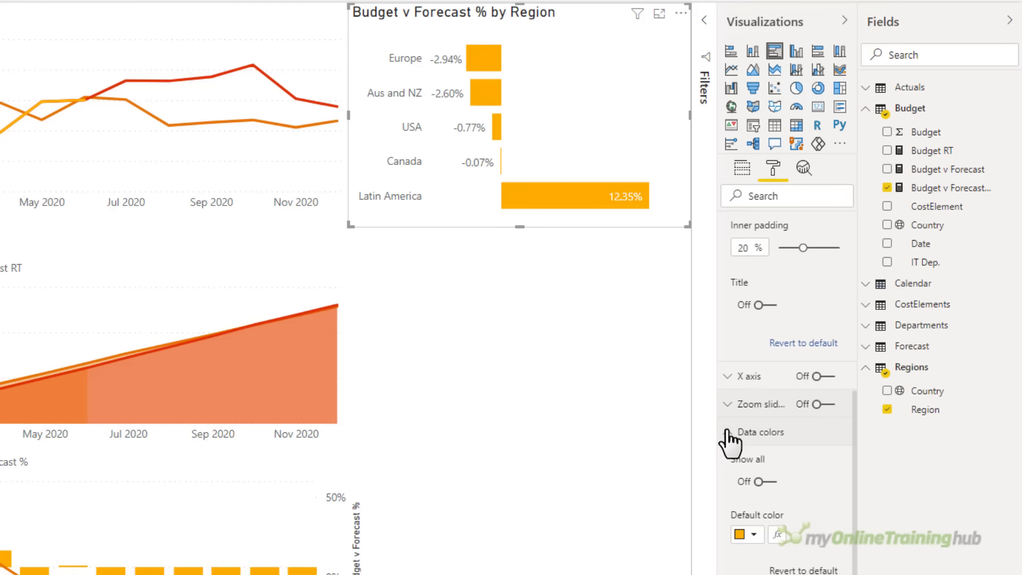
click(777, 534)
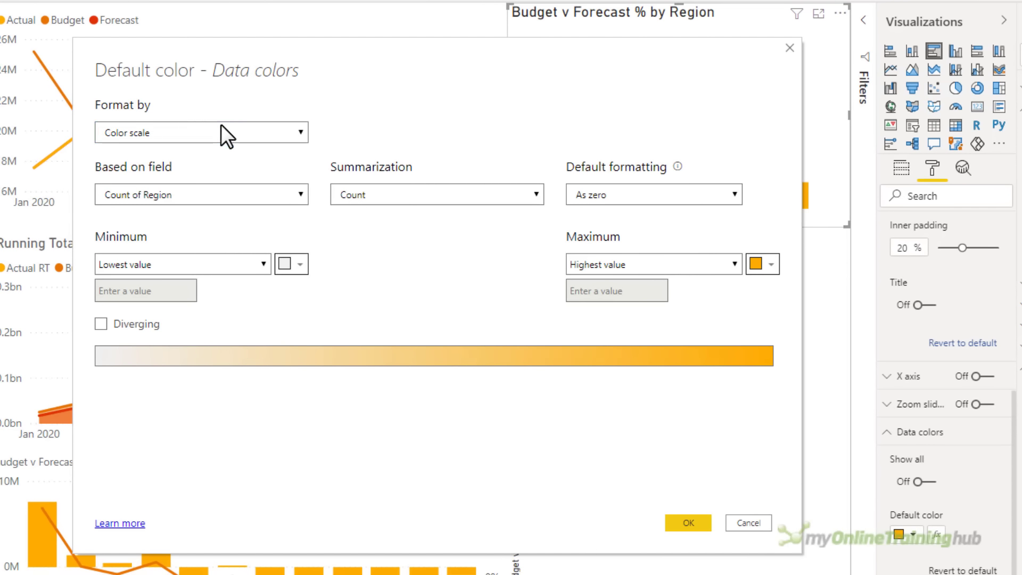
click(221, 124)
click(175, 160)
click(187, 195)
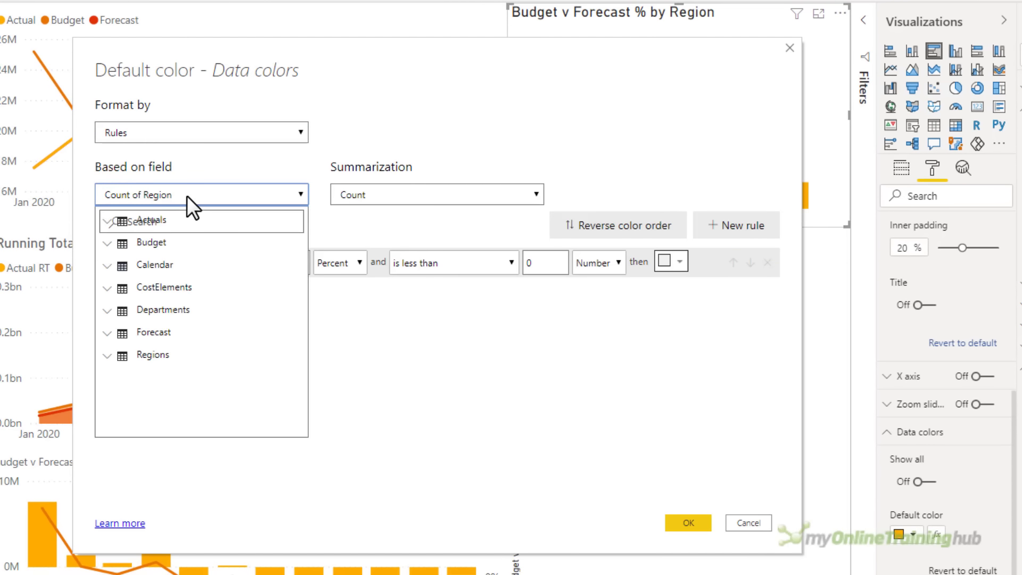
click(106, 270)
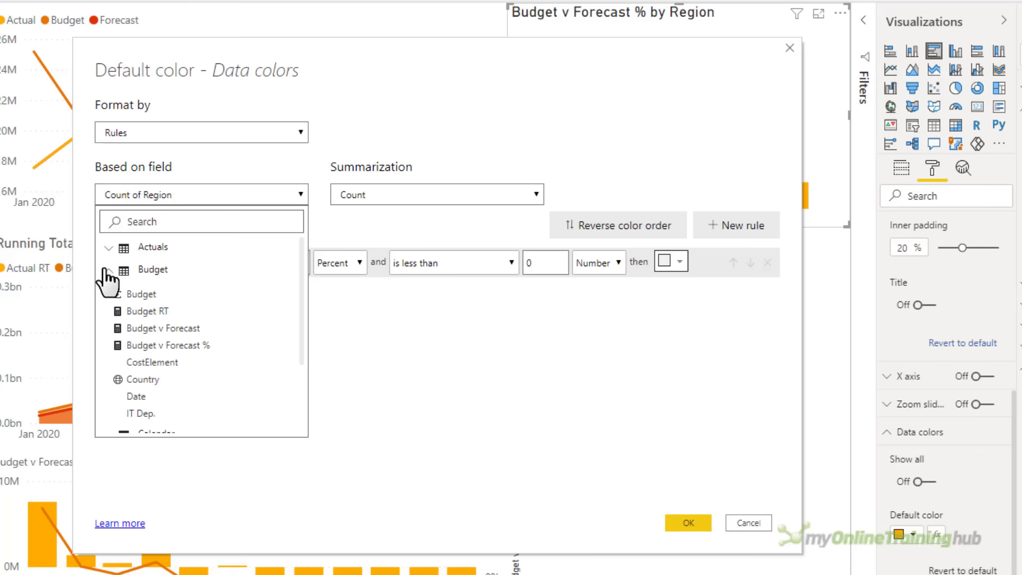
click(165, 346)
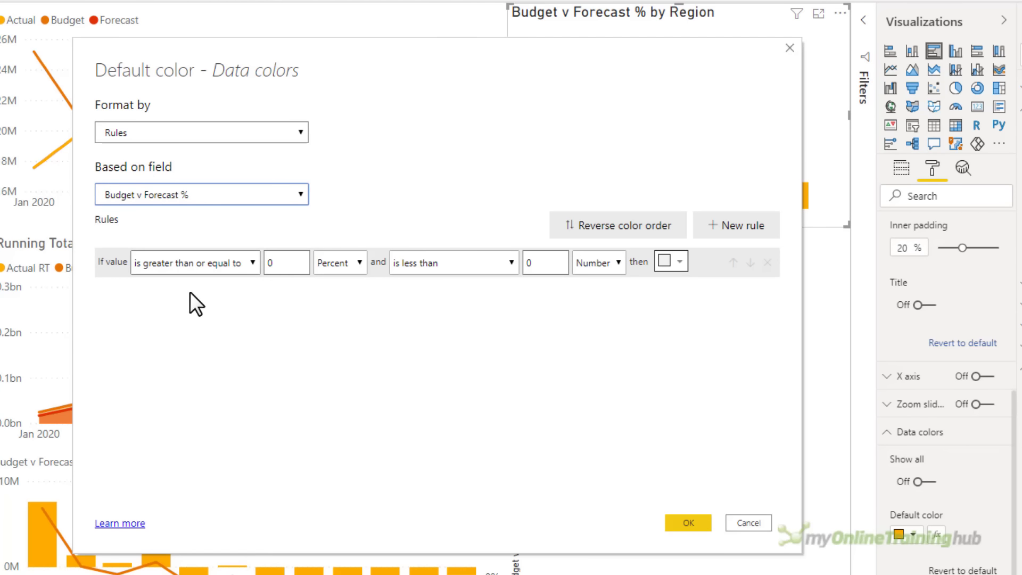
Step: Keep the first rule's upper condition as less than 0 Number and give the rule a light red color
click(398, 263)
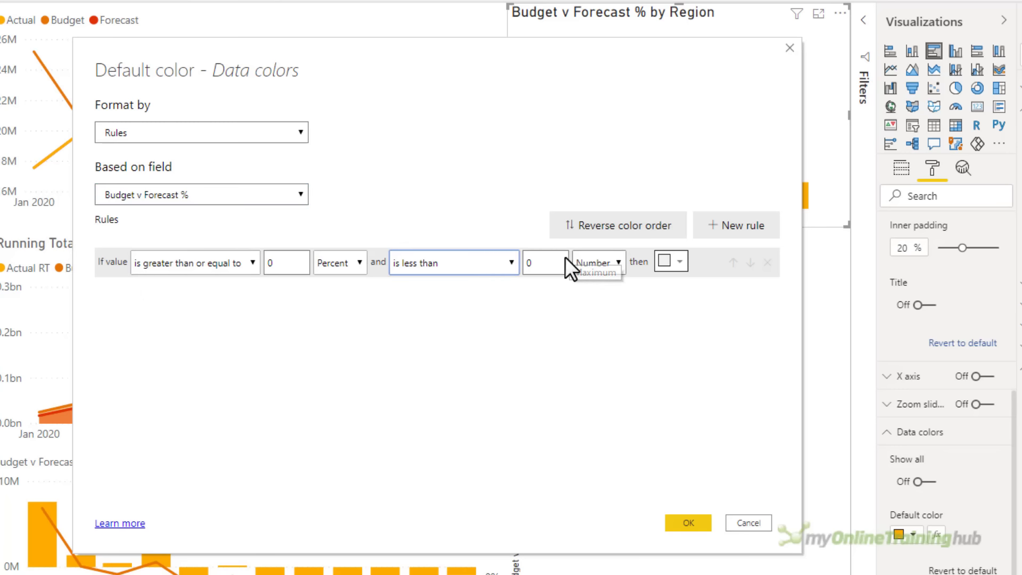
click(672, 263)
click(671, 264)
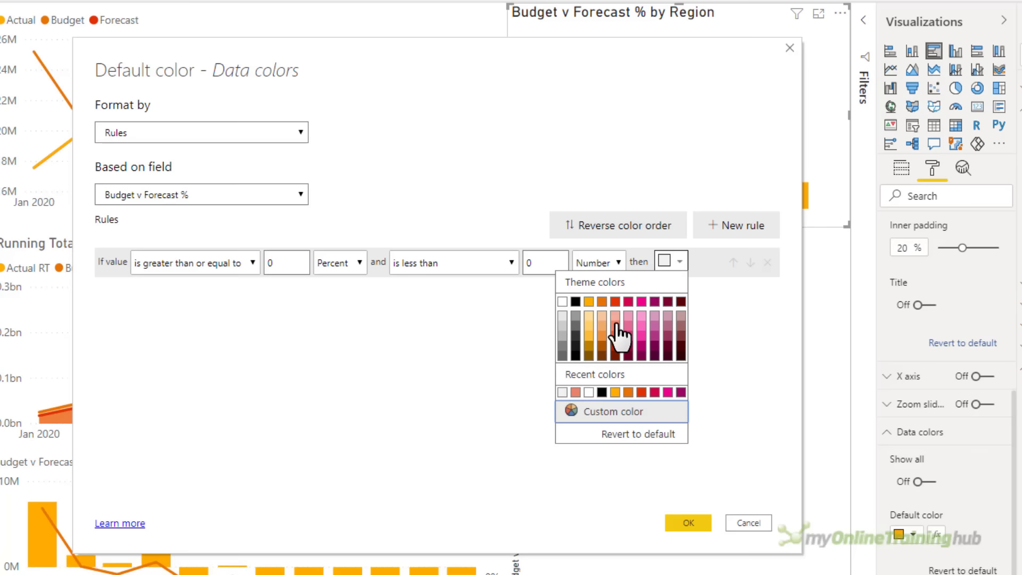
click(615, 322)
Step: Add a second color rule for values greater than or equal to 0 Number and less than or equal to 100 Percent, colored grey
click(727, 225)
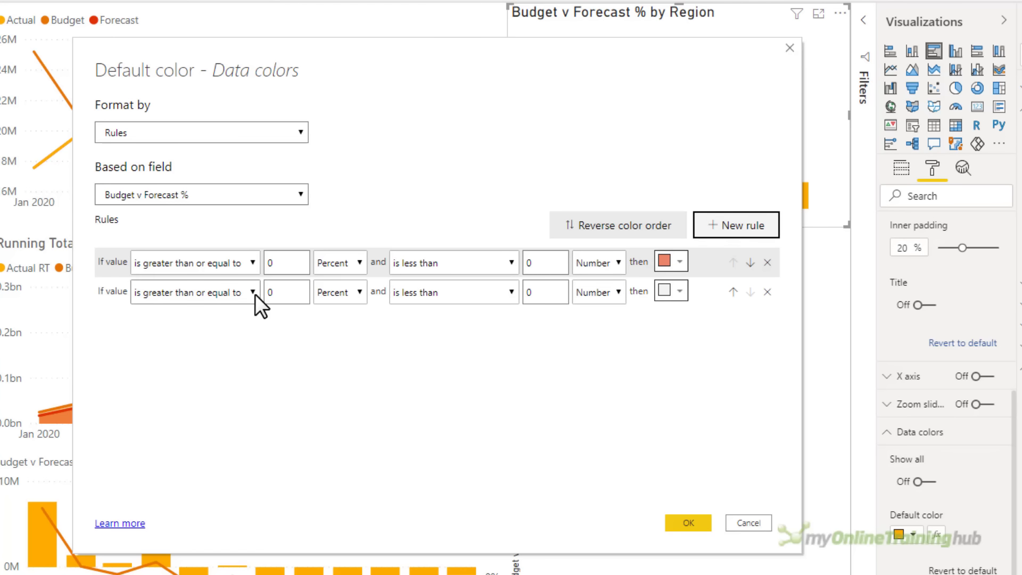
click(343, 294)
click(341, 311)
click(435, 299)
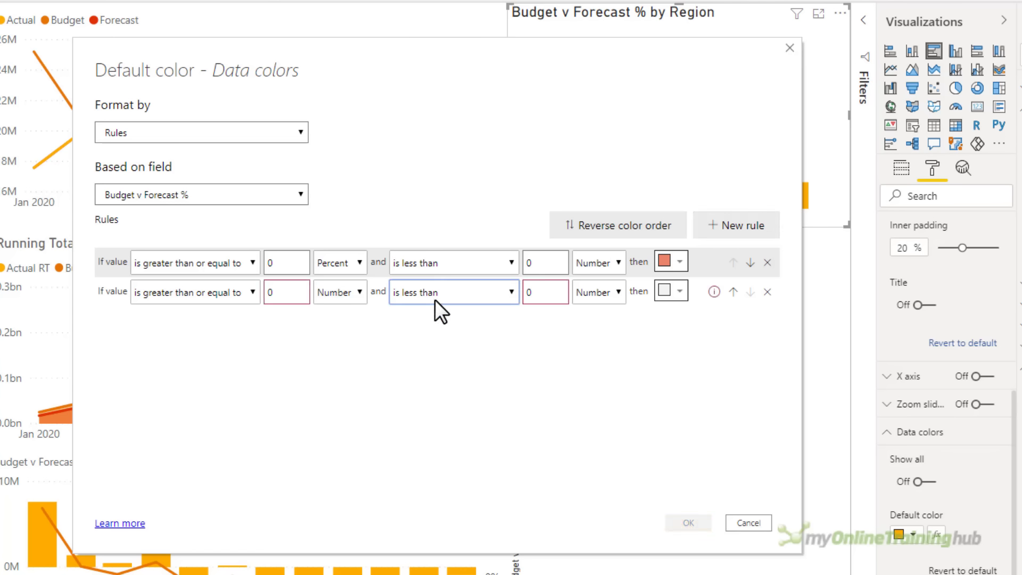
click(436, 321)
click(540, 294)
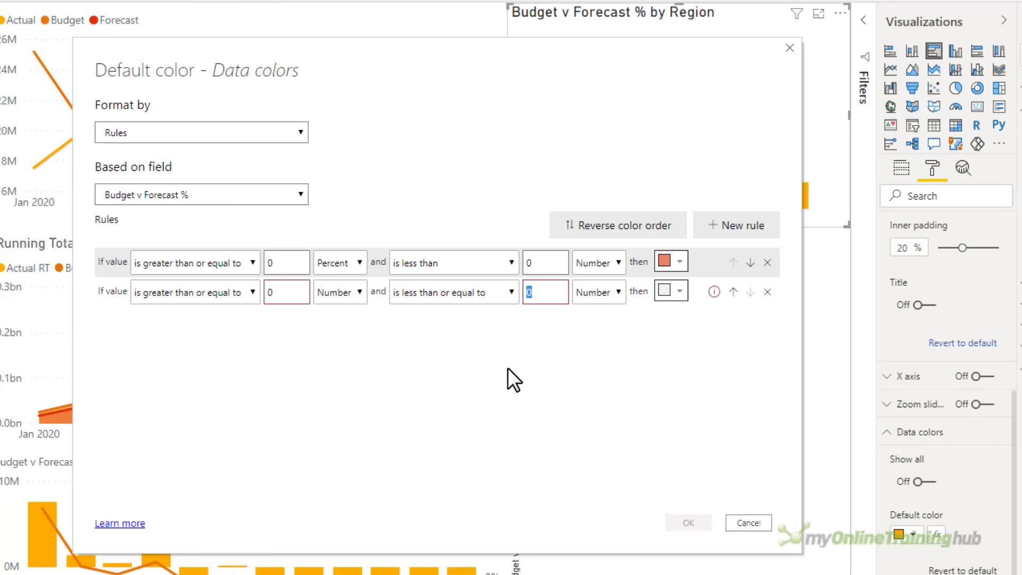
text(100)
key(Tab)
key(Up)
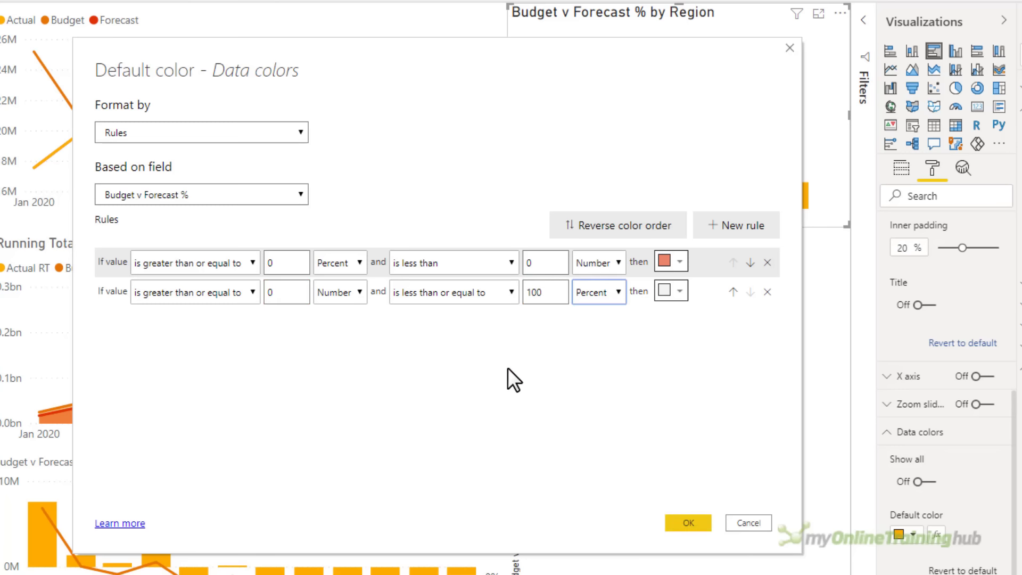
click(669, 291)
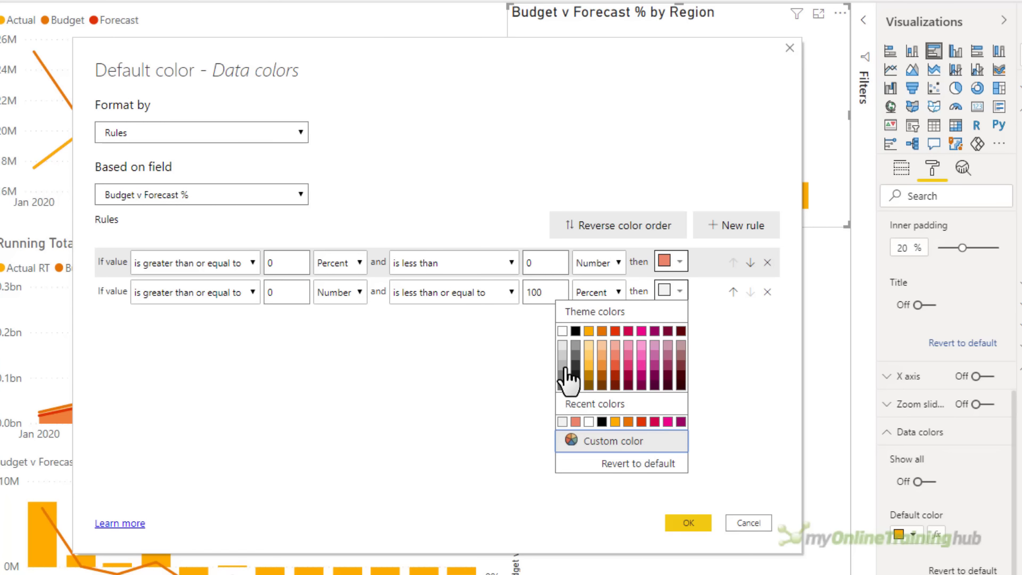
click(563, 369)
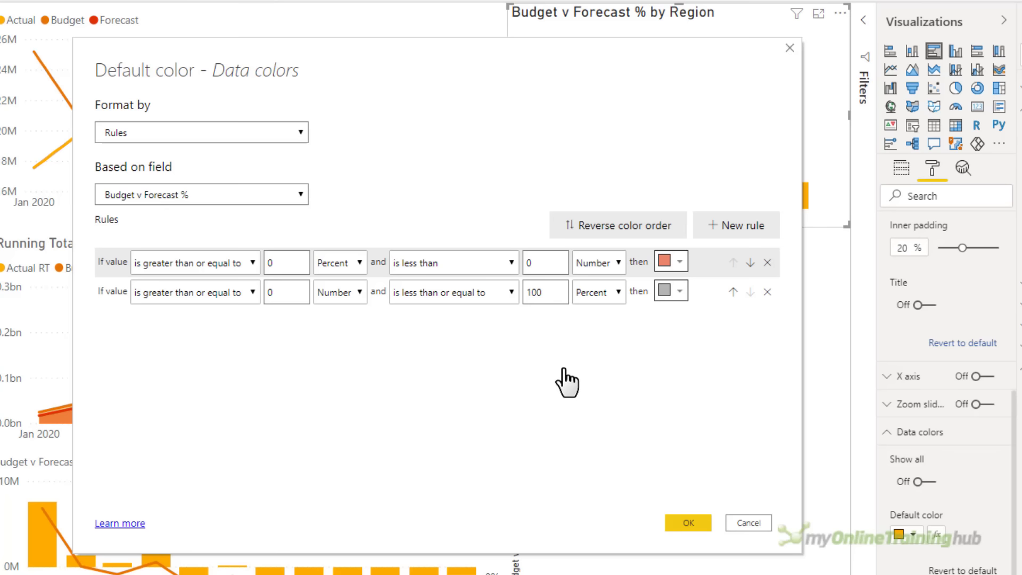
Step: Apply the two data color rules to the Budget v Forecast % bars, red below 0 and gray from 0 upward
click(686, 517)
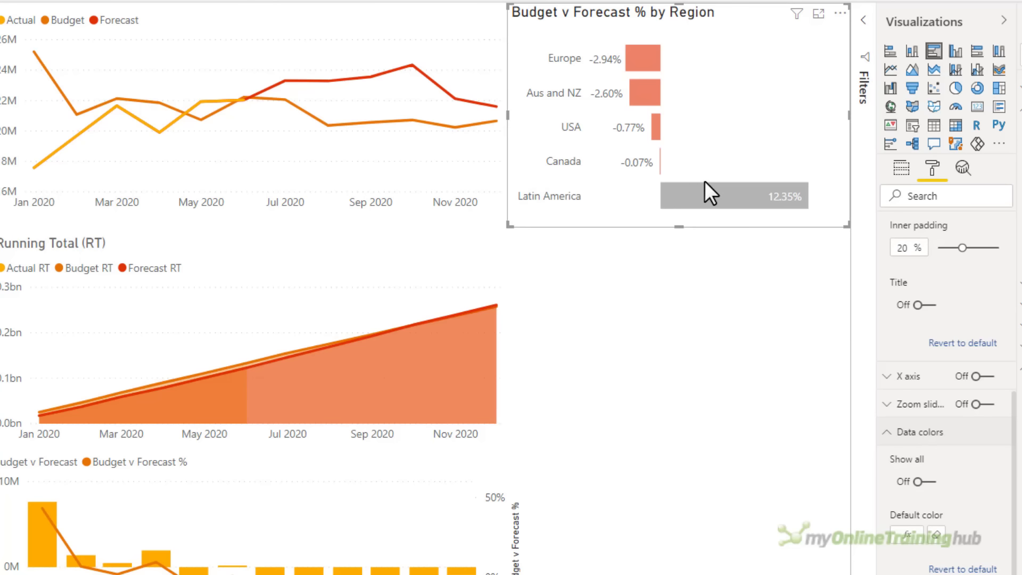
Step: Set the Budget v Forecast % by Region chart's title to a dark gray font color and 12 pt text size
scroll(707, 193, down, 3)
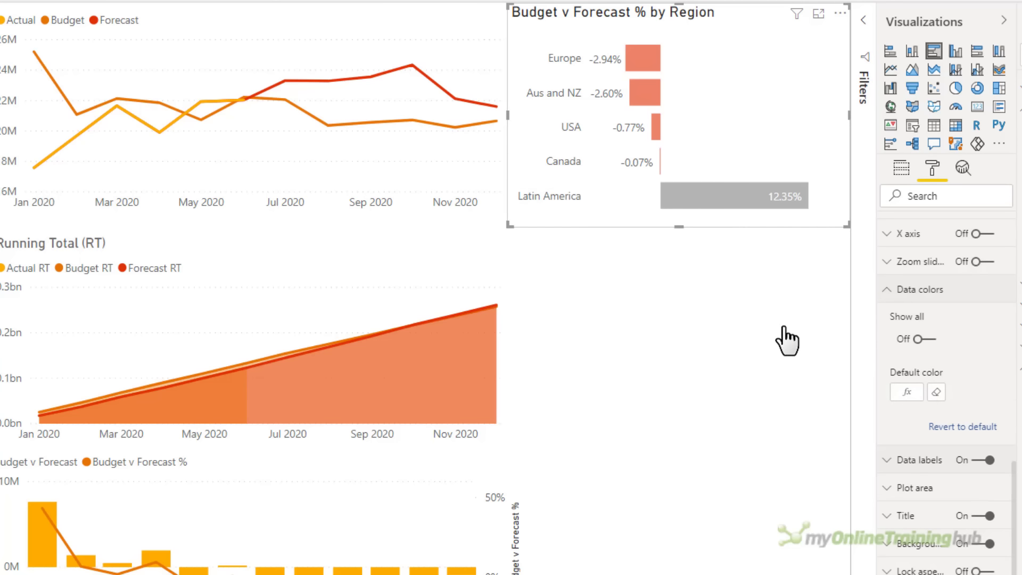
click(886, 516)
scroll(932, 475, down, 8)
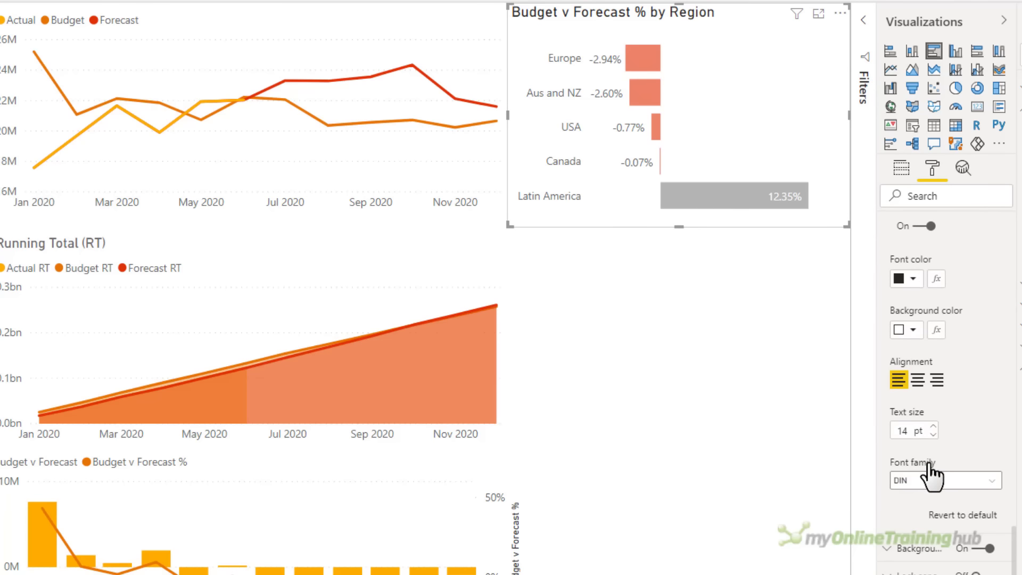
click(913, 282)
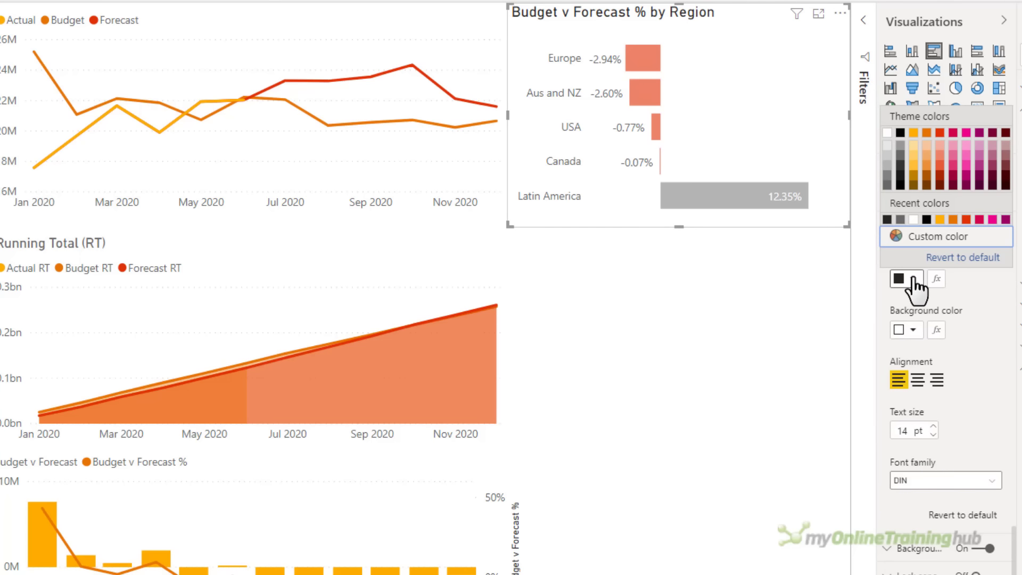
click(887, 184)
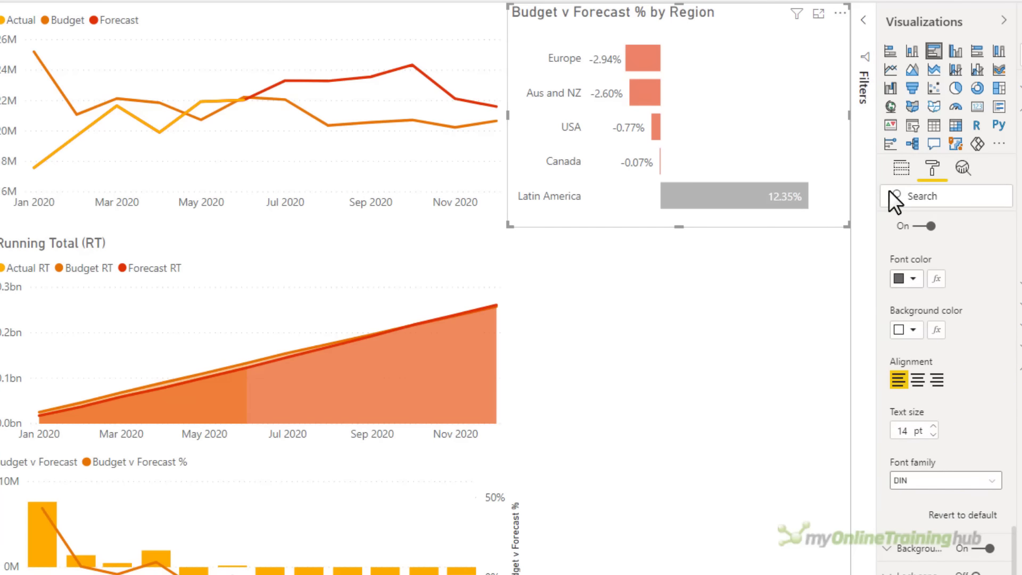
click(933, 434)
click(934, 434)
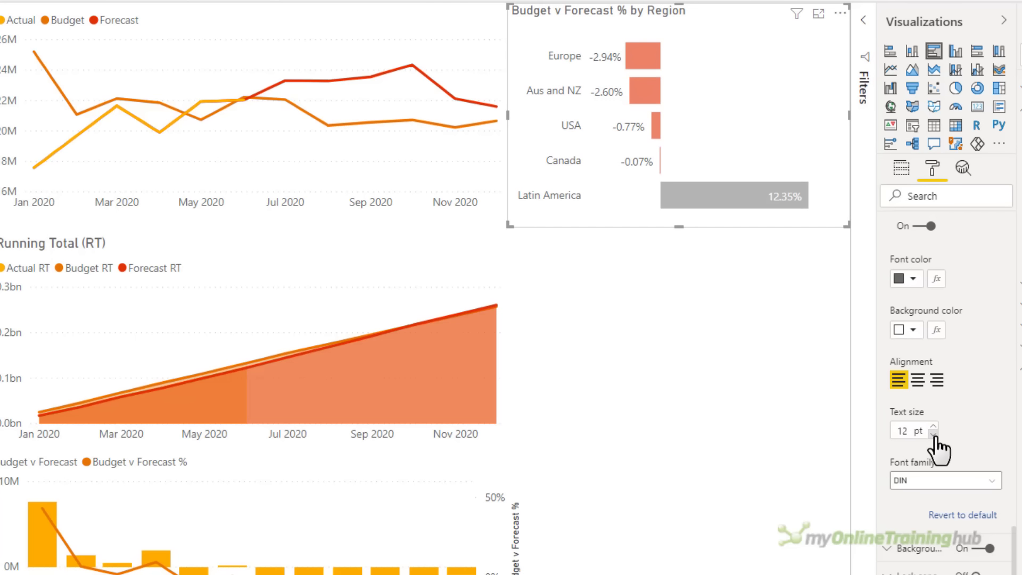
Step: Remove "by Region" from the bar chart's title text, leaving "Budget v Forecast %"
scroll(936, 442, up, 3)
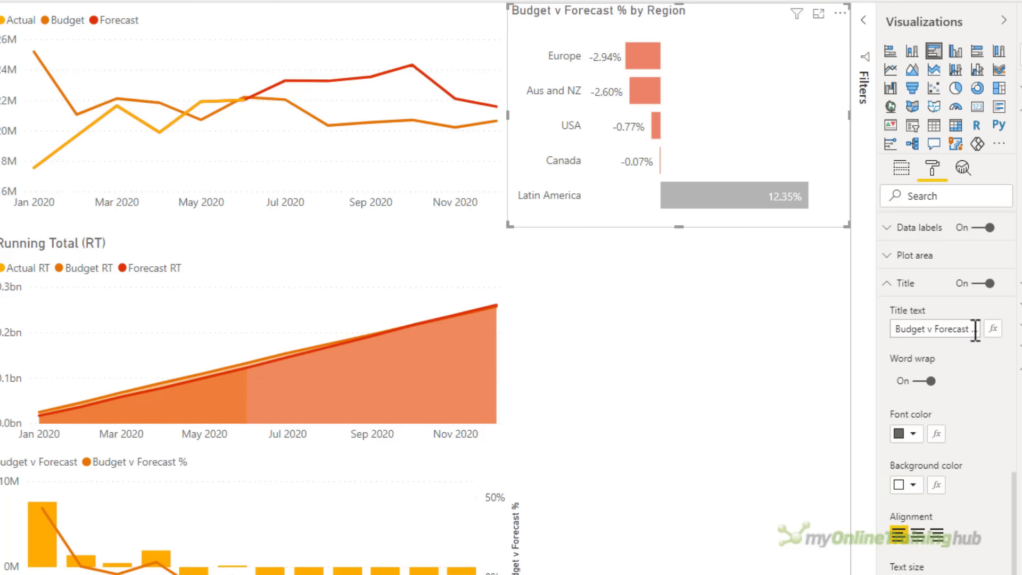
drag(969, 330, 1018, 345)
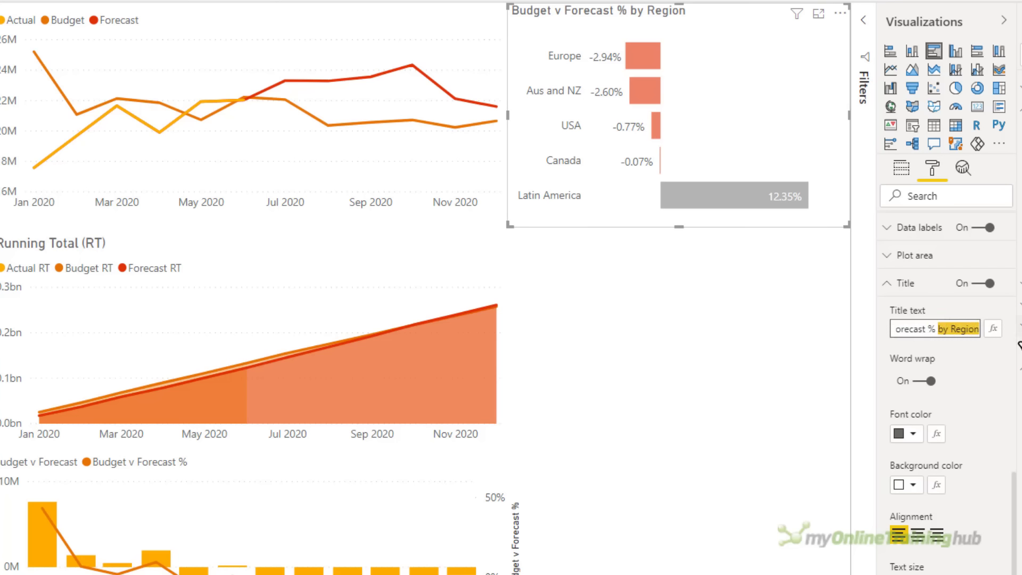
key(BackSpace)
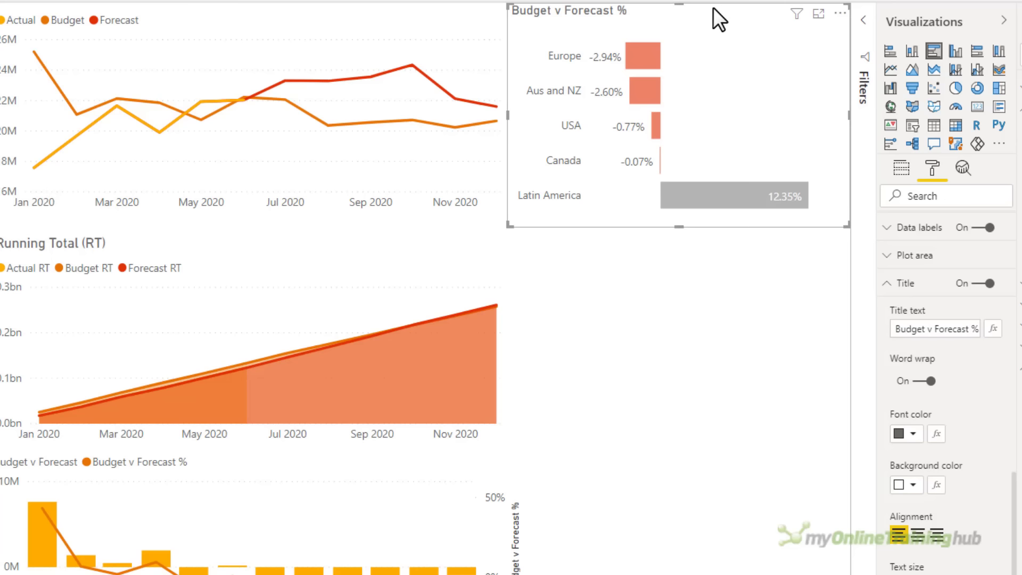
Step: Duplicate the Budget v Forecast % bar chart and place the copy directly below the original
key(ctrl+c)
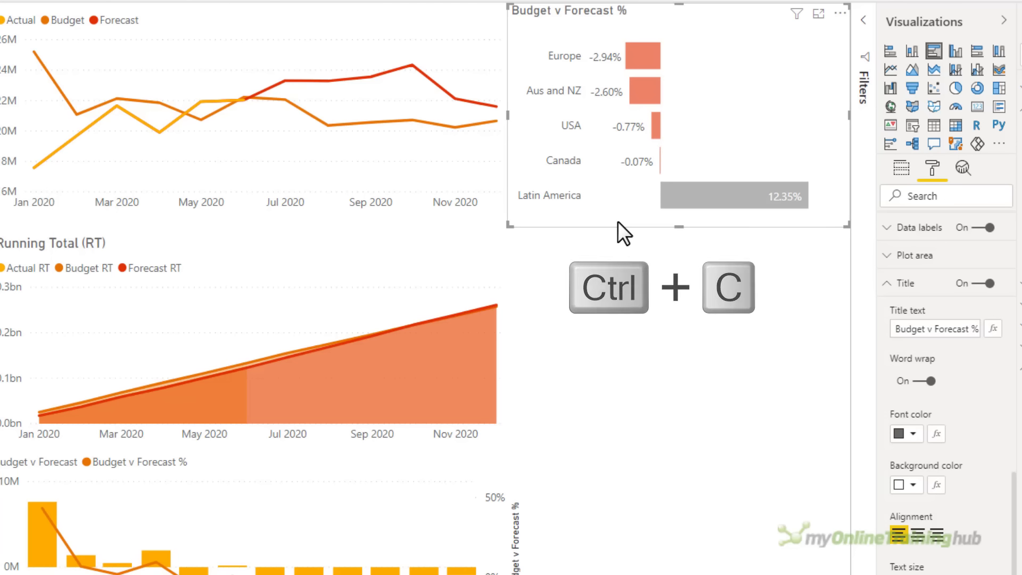
key(ctrl+v)
drag(660, 22, 676, 242)
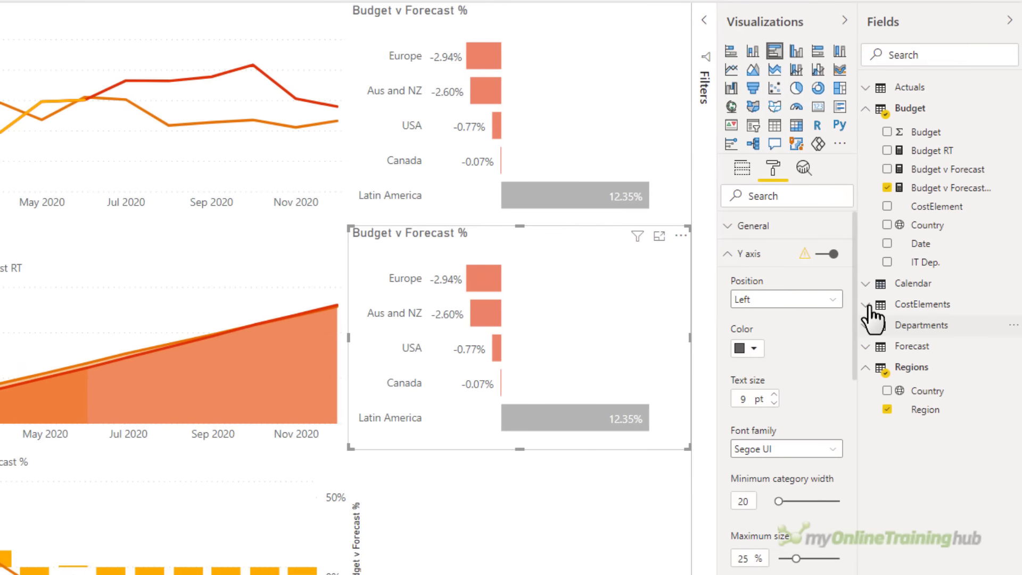
Step: Replace Region with Cost Element Group from the CostElements table on the copied chart's axis
click(866, 306)
click(739, 175)
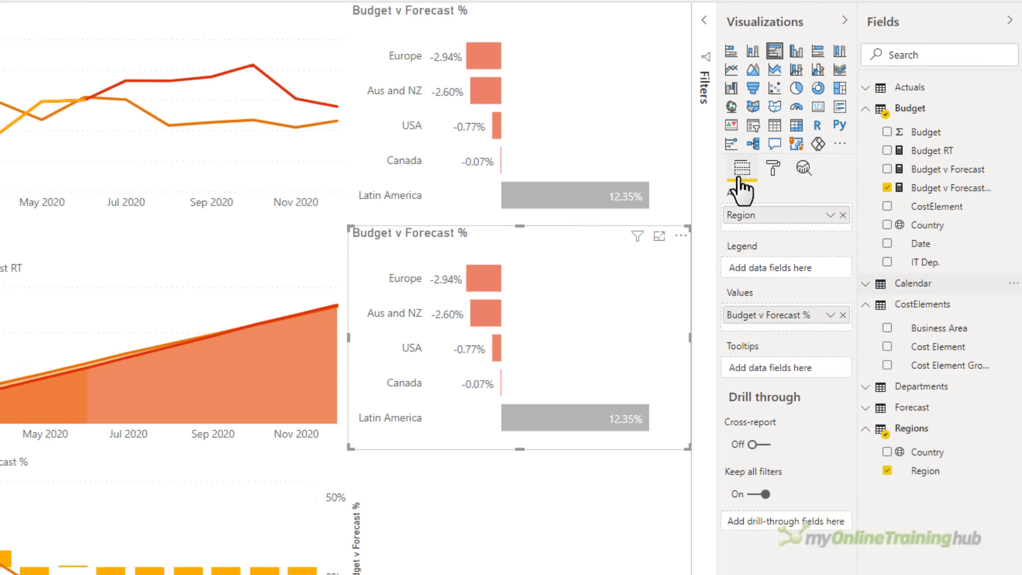
drag(928, 366, 769, 234)
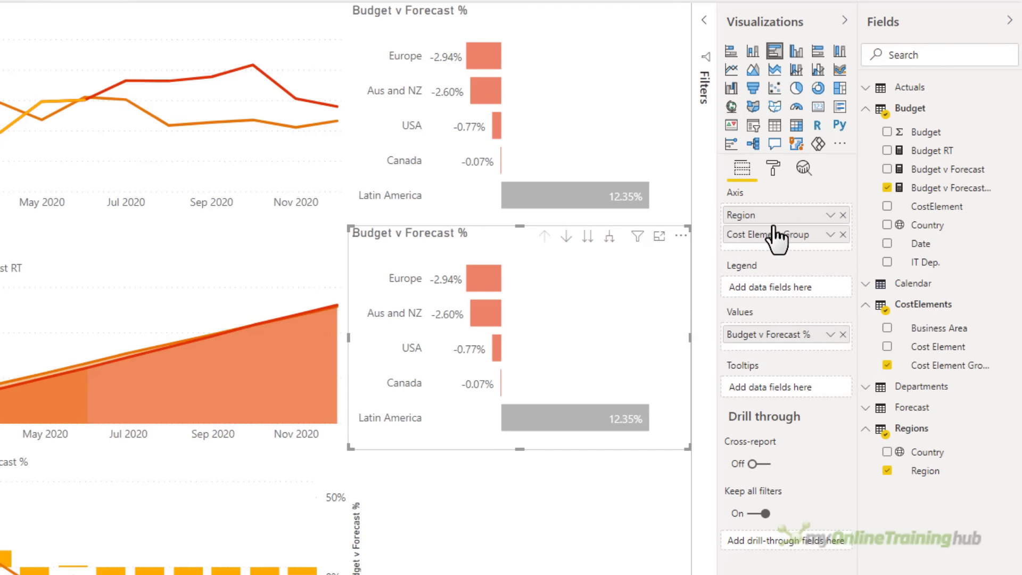
click(843, 214)
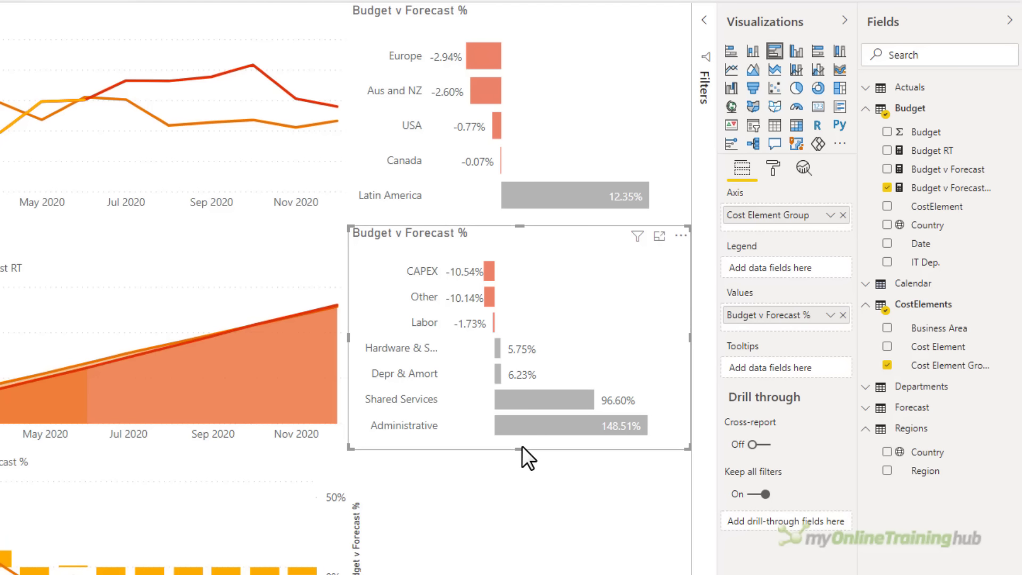
Step: Duplicate the Cost Element Group bar chart and place the copy directly below it
drag(525, 234, 519, 423)
key(ctrl+c)
key(ctrl+v)
Step: Shorten the Region bar chart, extend the middle chart up to it, and lower the third chart's top edge to clear the overlap
click(558, 88)
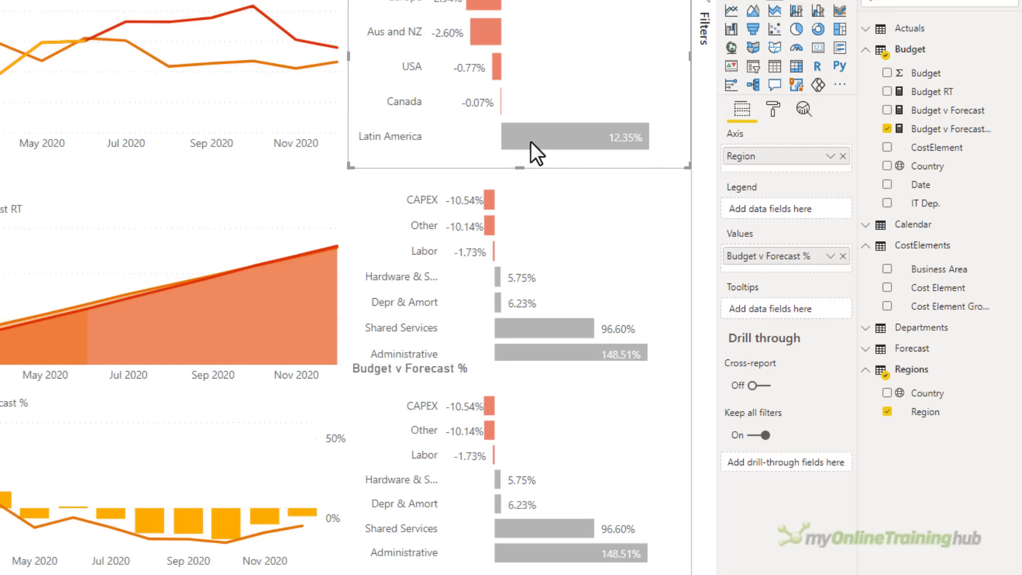
drag(517, 167, 515, 135)
click(513, 161)
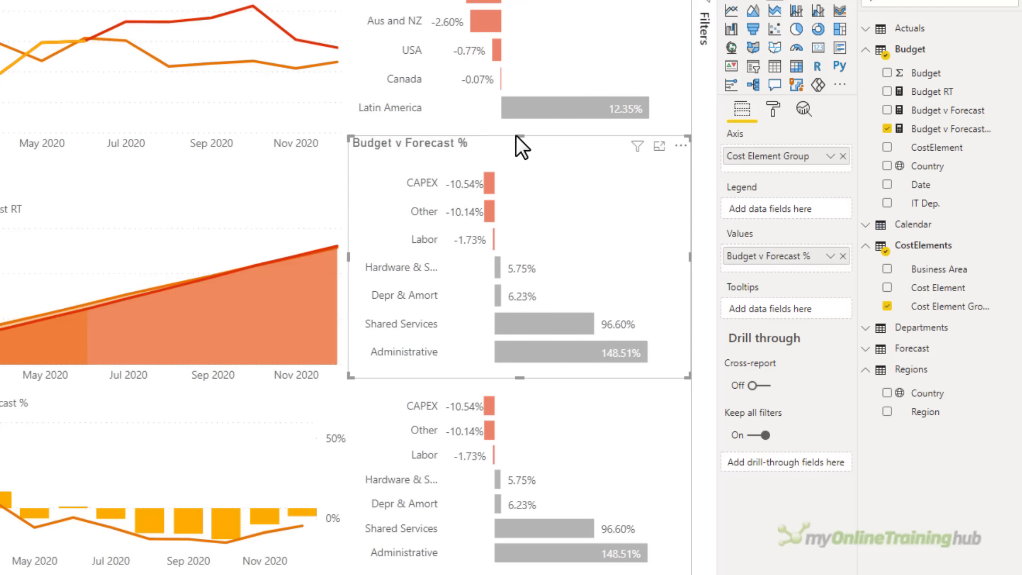
click(524, 397)
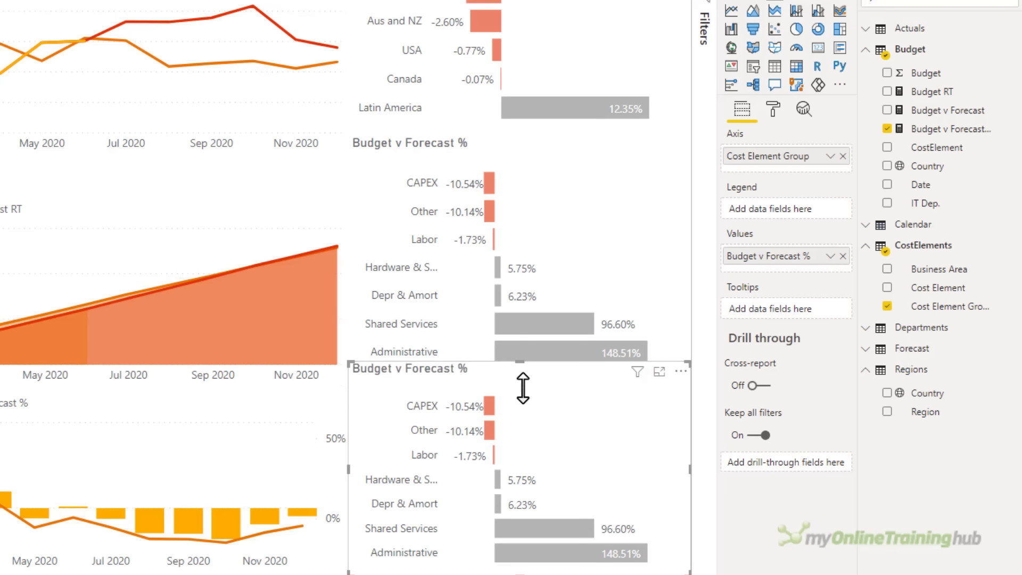
drag(525, 388, 518, 373)
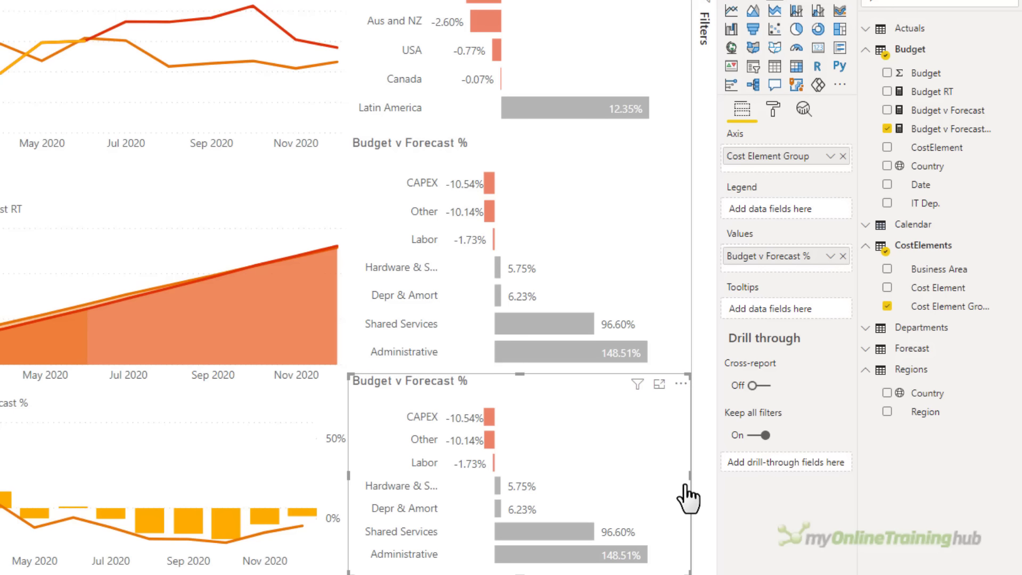
Step: Replace Cost Element Group with IT Area from the Departments table on the third bar chart's axis
click(865, 328)
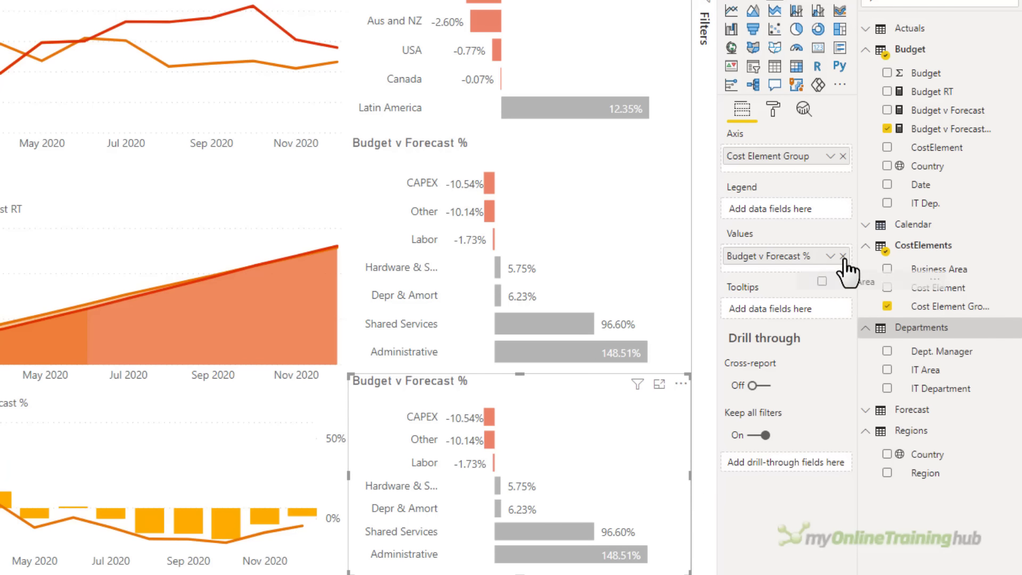
drag(784, 176, 784, 175)
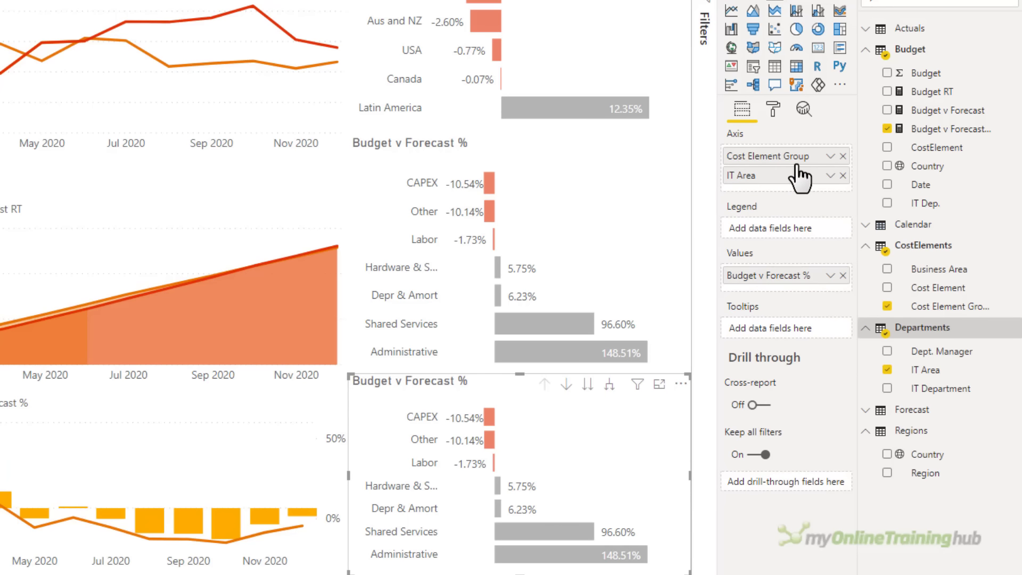
click(843, 156)
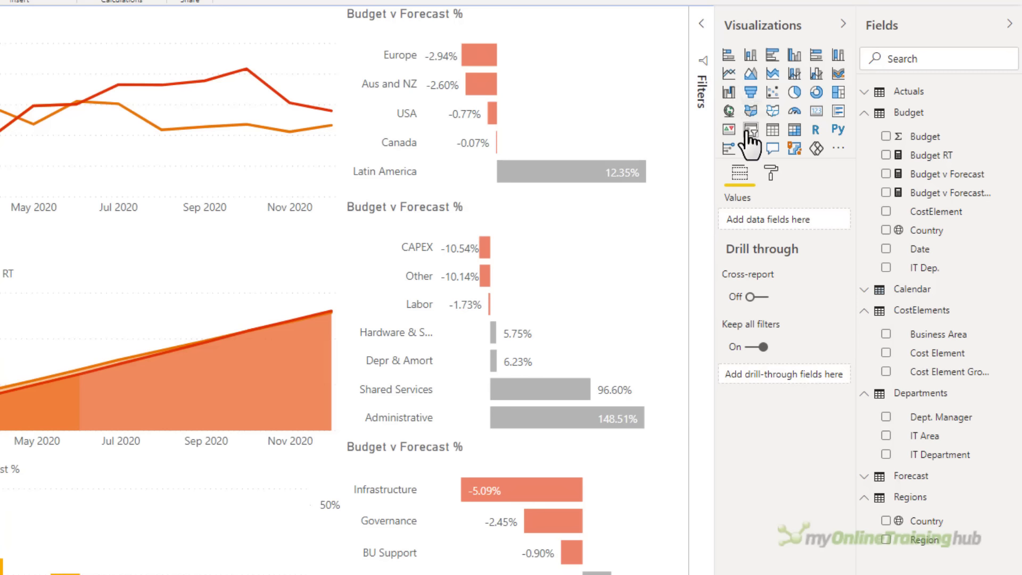
Step: Insert a slicer based on the Region field from the Regions table
click(750, 132)
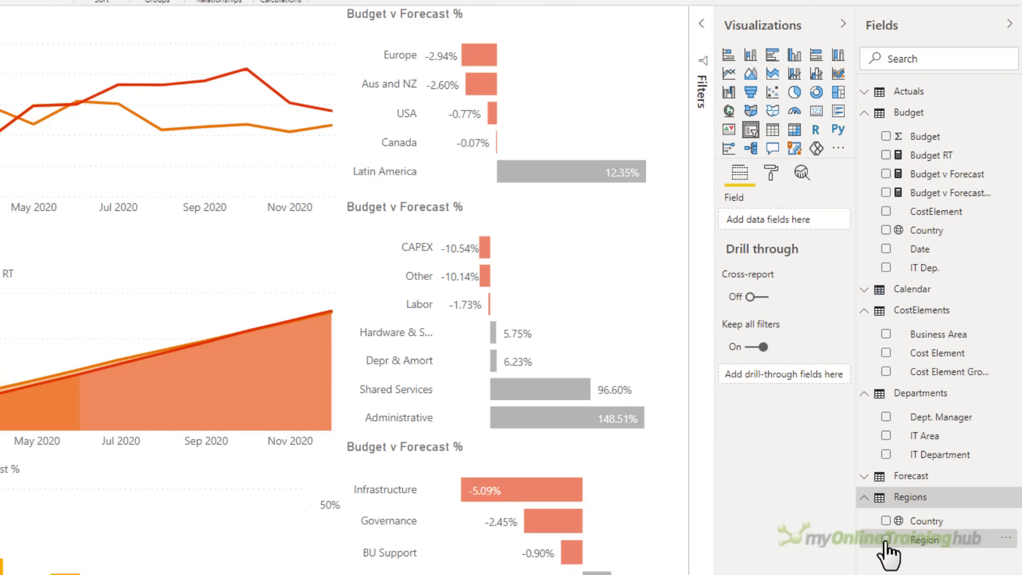
click(886, 539)
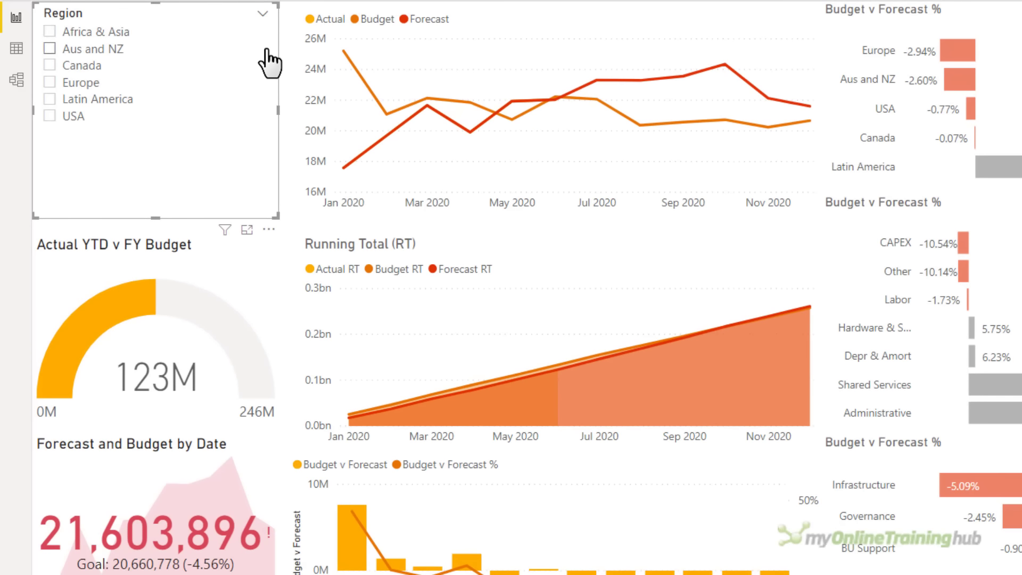
Step: Switch the Region slicer to a dropdown and shrink it from its upper edge so it sits just above the gauge
click(263, 17)
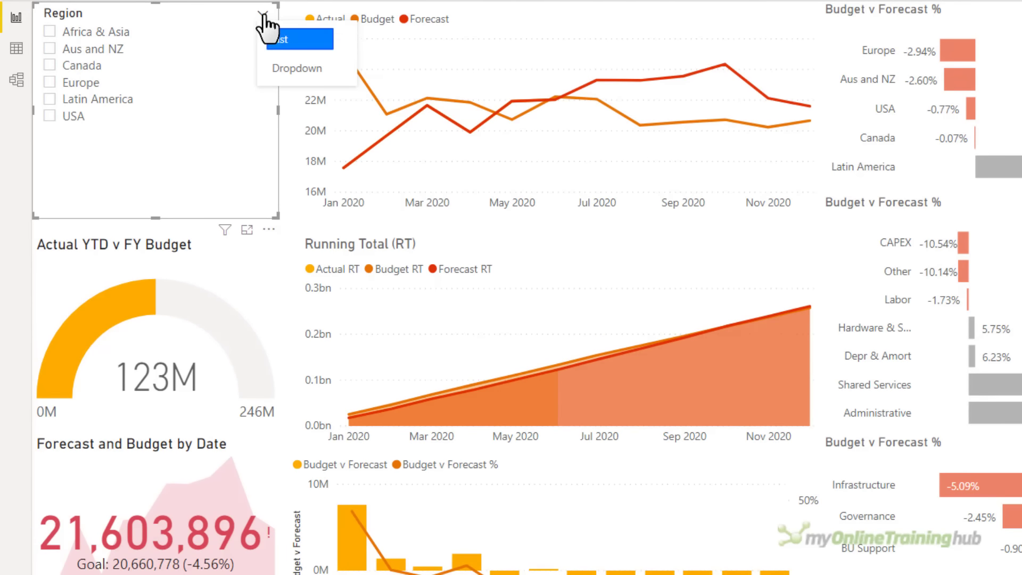
click(285, 67)
drag(152, 4, 145, 158)
Step: Insert an empty card visual in the free space above the Region slicer
click(144, 123)
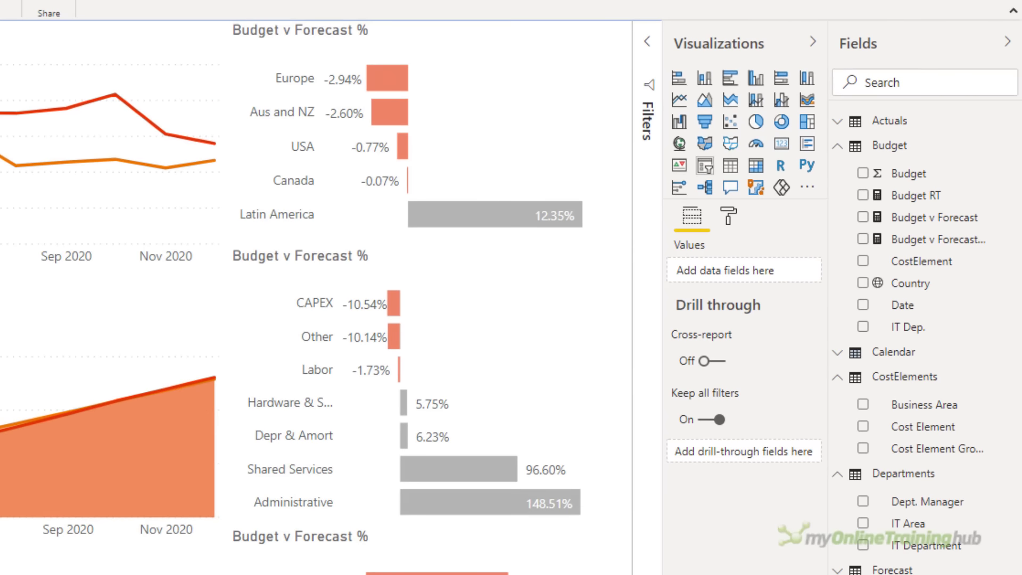
click(780, 144)
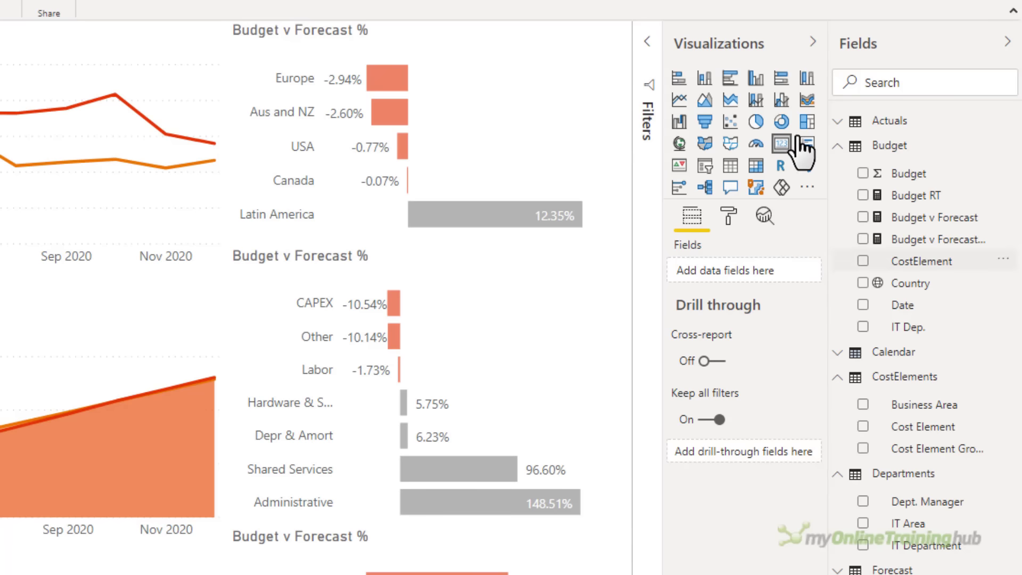
Step: Create a measure in the Actuals table named YTD Month, starting its formula with FORMAT(MAX(Actuals[Date]
click(838, 121)
click(1012, 123)
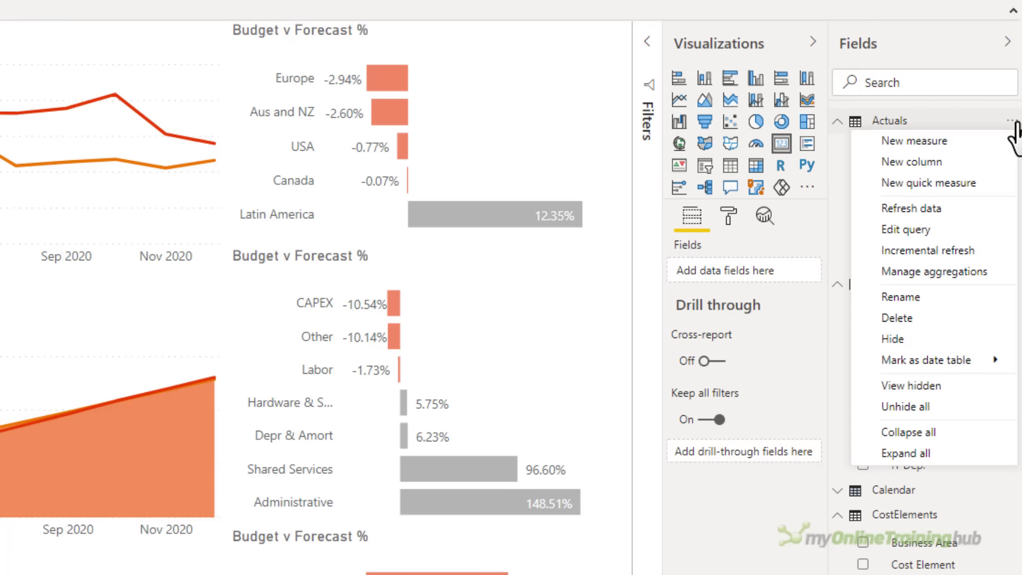
click(974, 141)
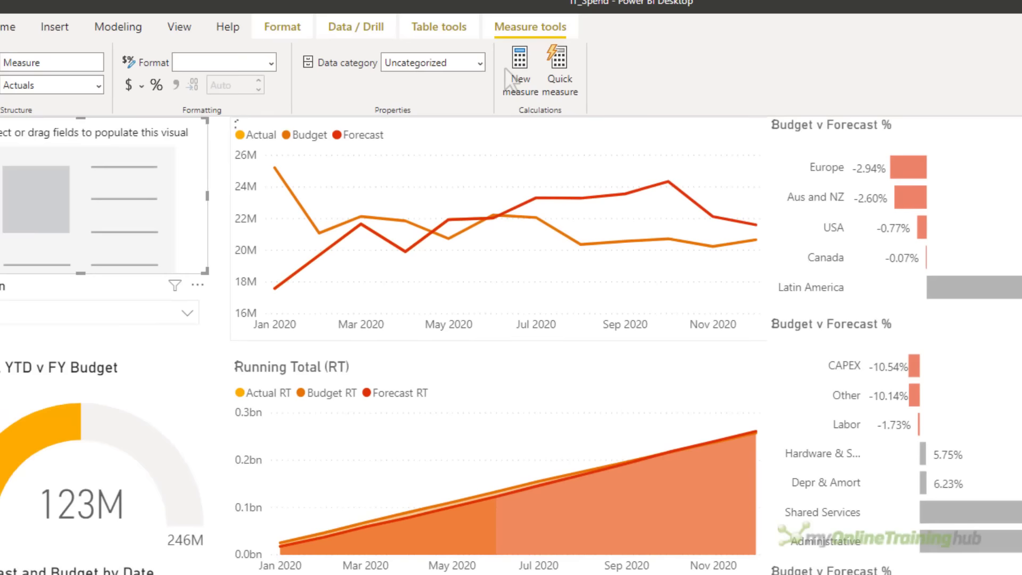
text(YTD Mont)
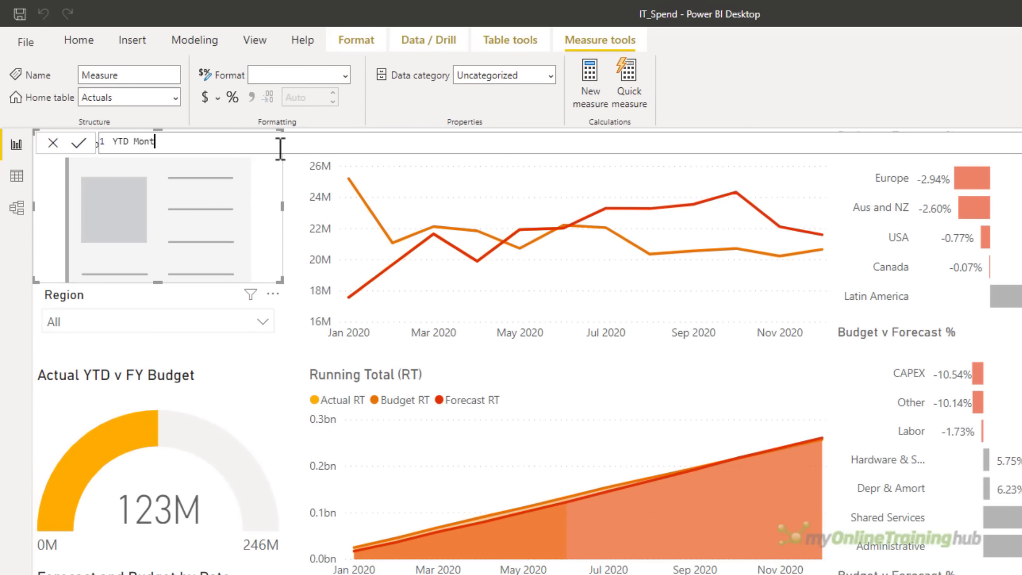
text(h = FORM)
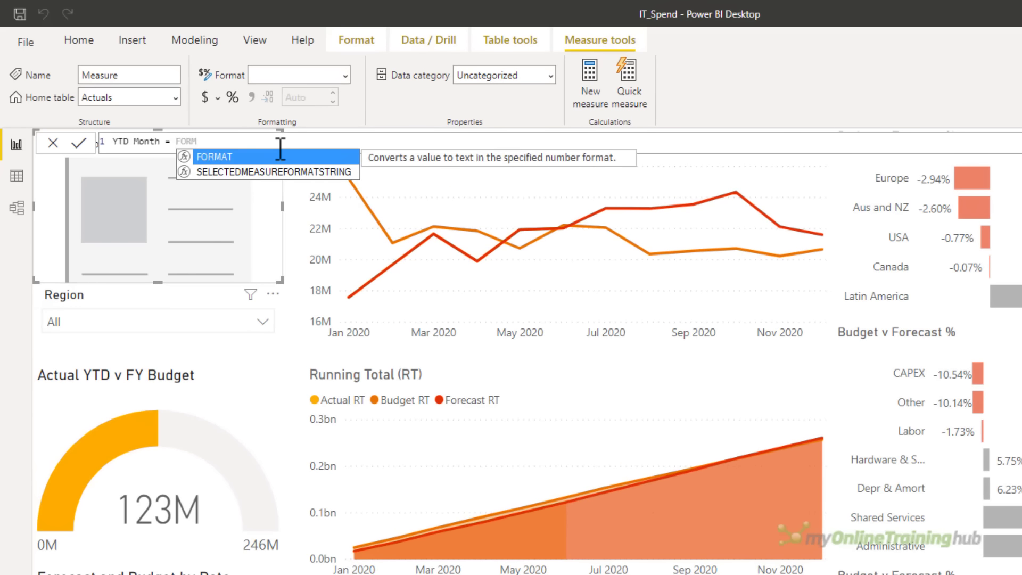
text(AT(MAX()
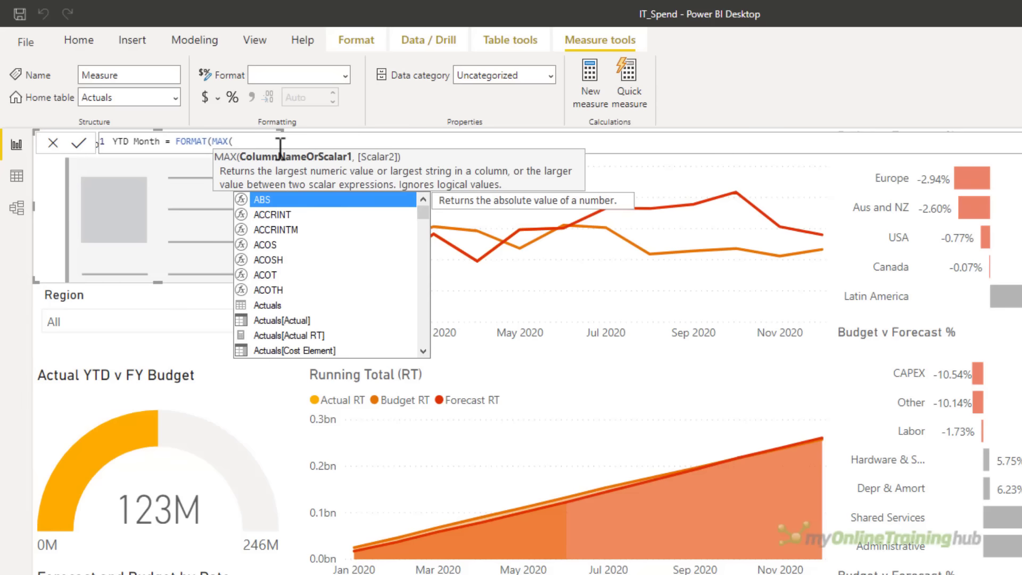
text(ACT)
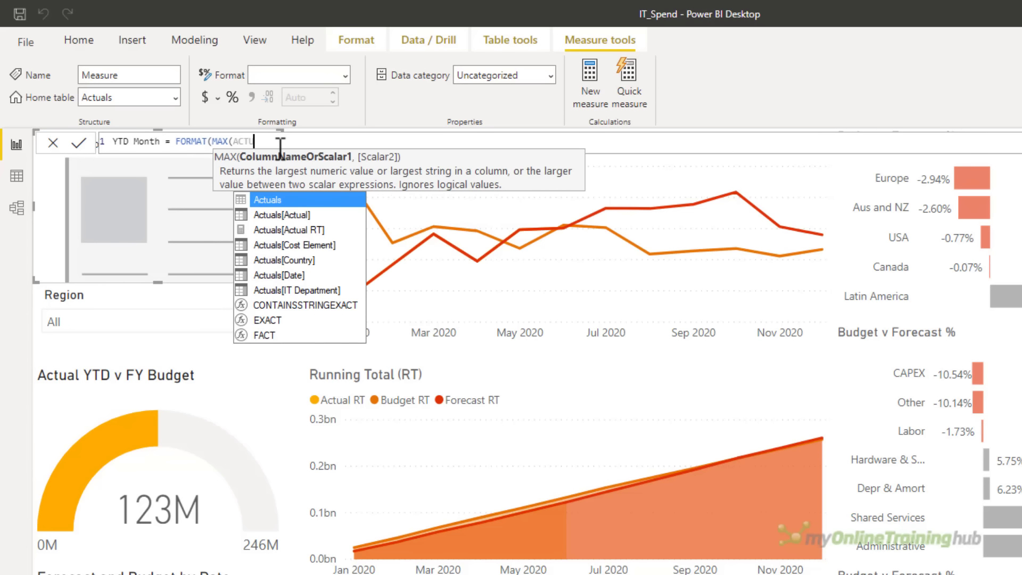
text(U)
key(Down)
key(Down)
key(Down)
key(Down)
key(Down)
key(Tab)
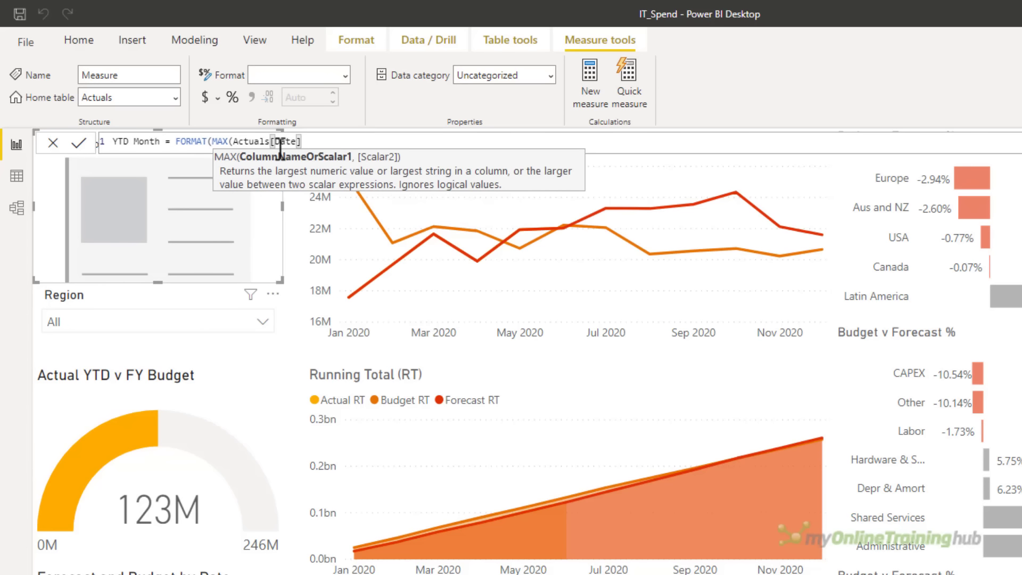
Step: Complete the YTD Month formula with the "mmm yyyy" format and append & " YTD", then commit the measure
text(),)
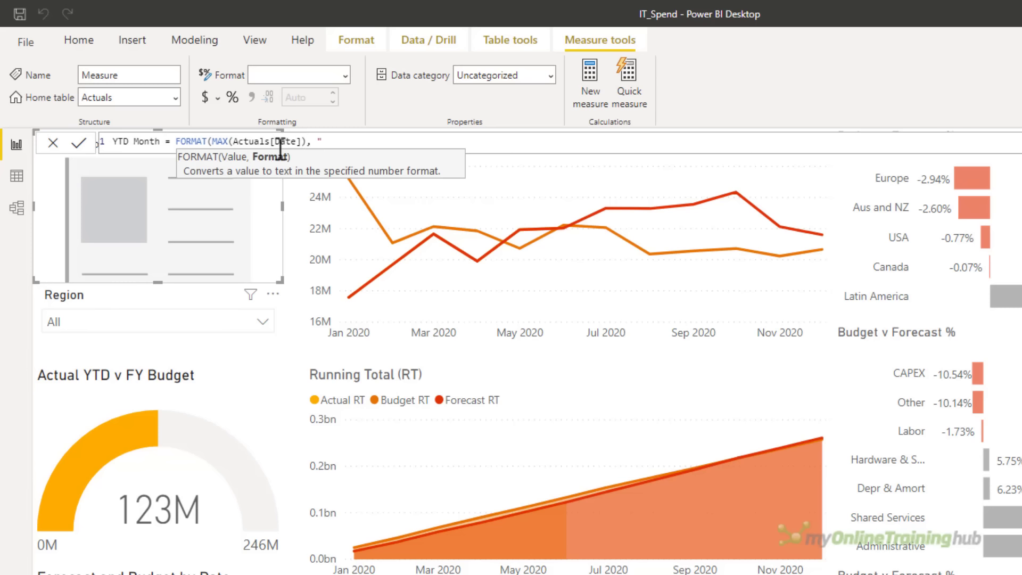
text(mm yyyy") )
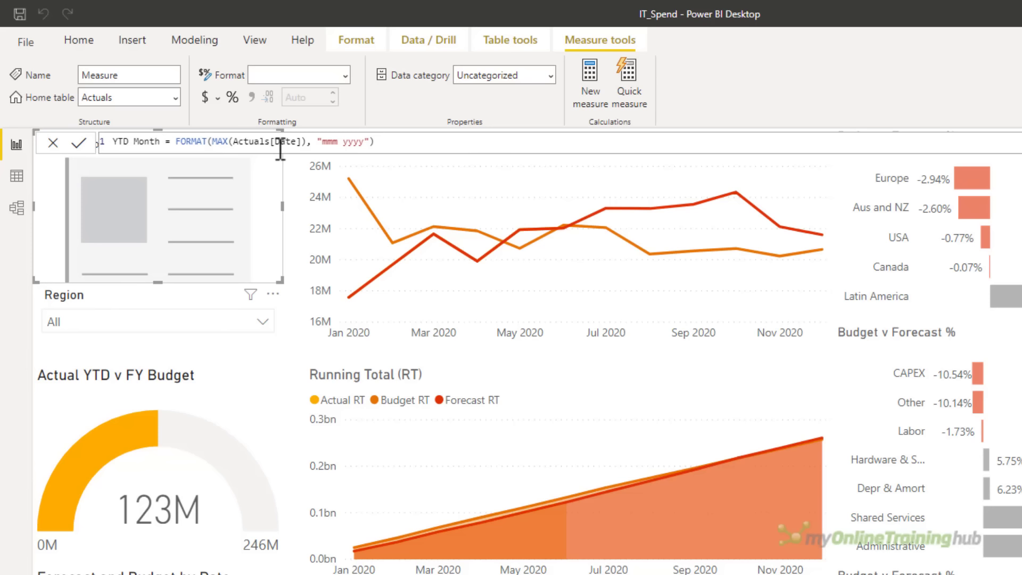
text(& " YTD")
key(Return)
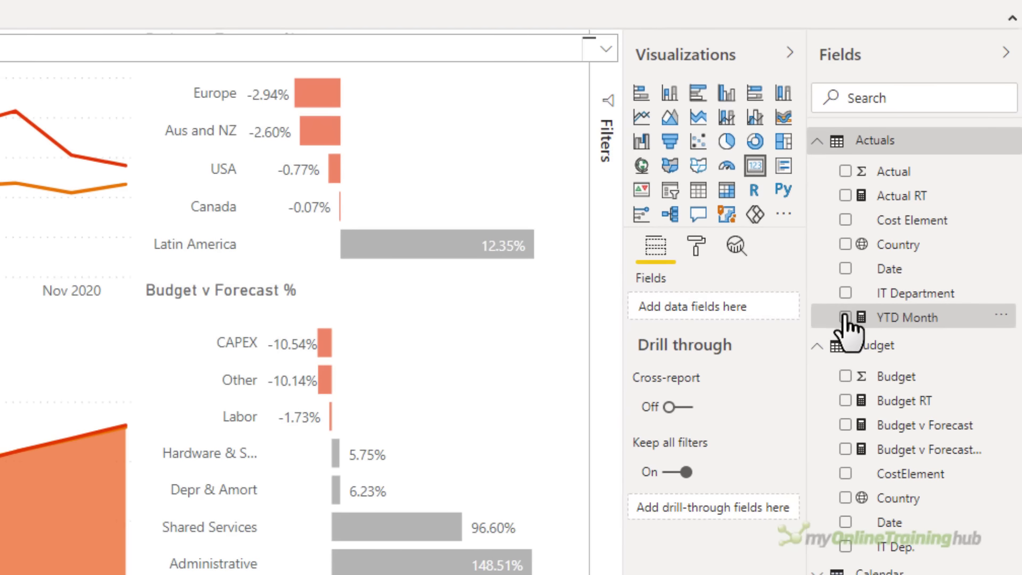
Step: Add the YTD Month measure to the empty card and turn off the card's category label
click(845, 318)
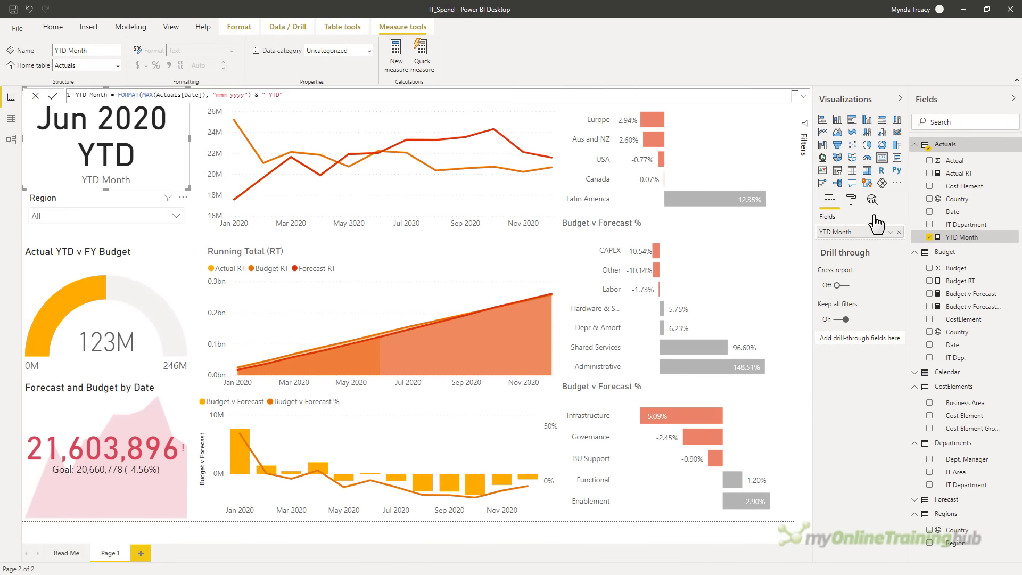
click(851, 201)
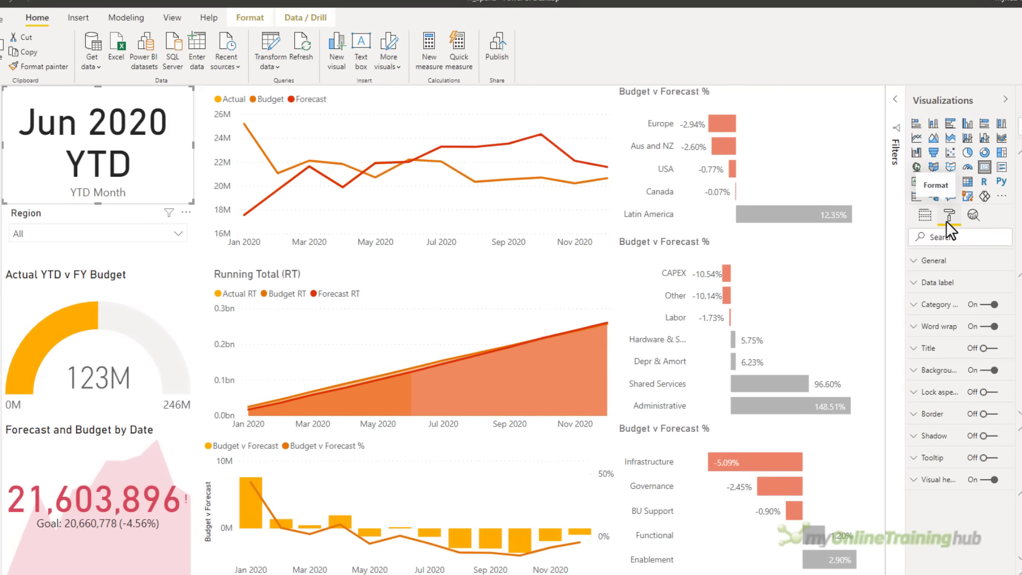
click(968, 303)
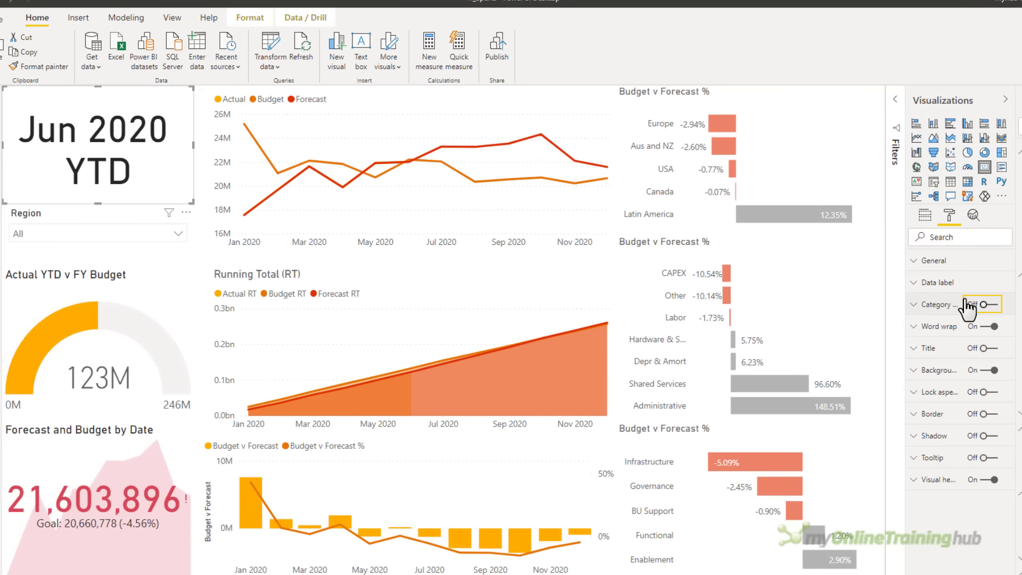
Step: Set the YTD Month card's data label text size to 38 pt
click(927, 283)
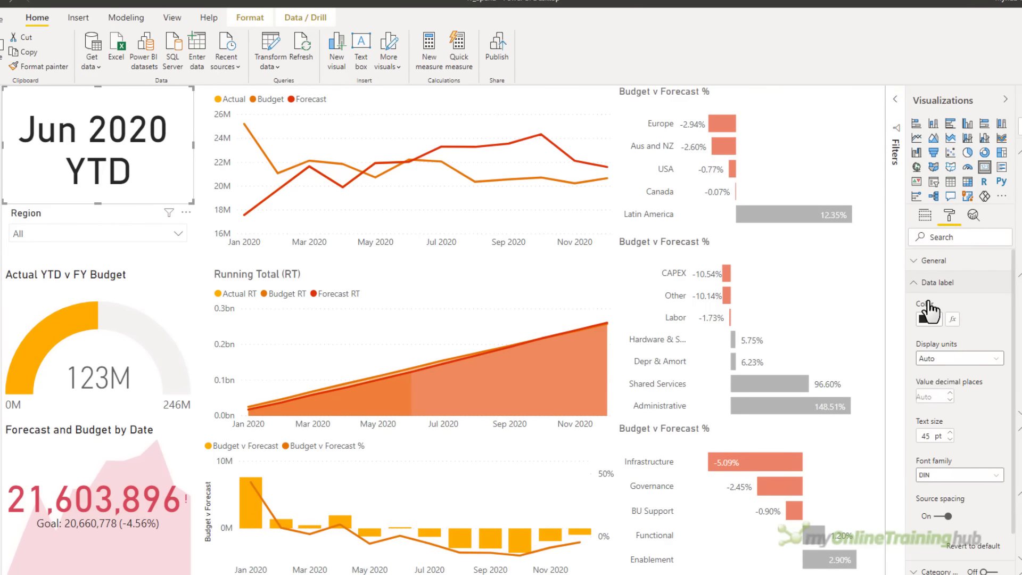
drag(936, 436, 906, 439)
text(38)
key(Tab)
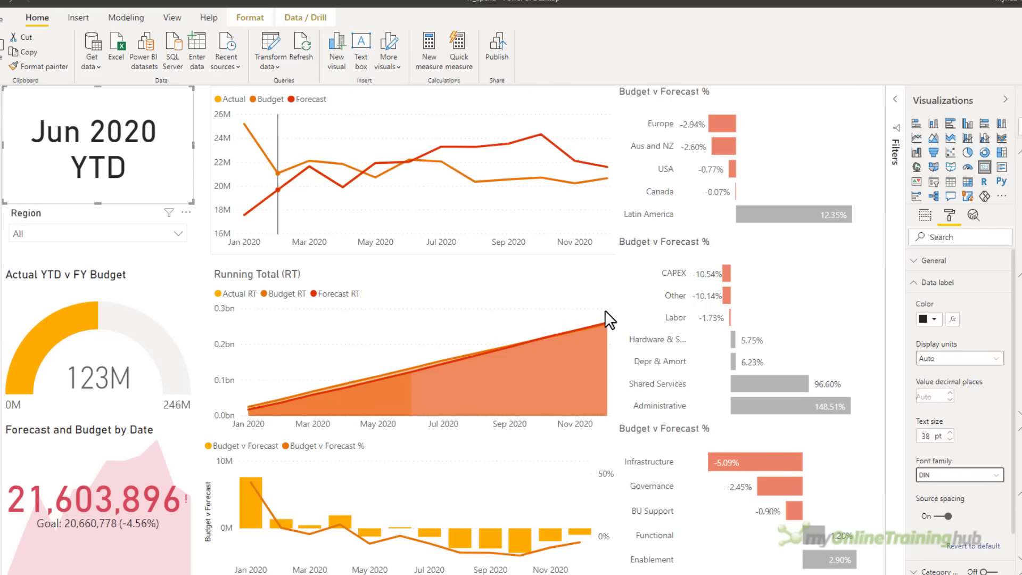
Step: Widen the YTD Month card slightly and reduce its data label text size to 35 pt
drag(194, 143, 209, 143)
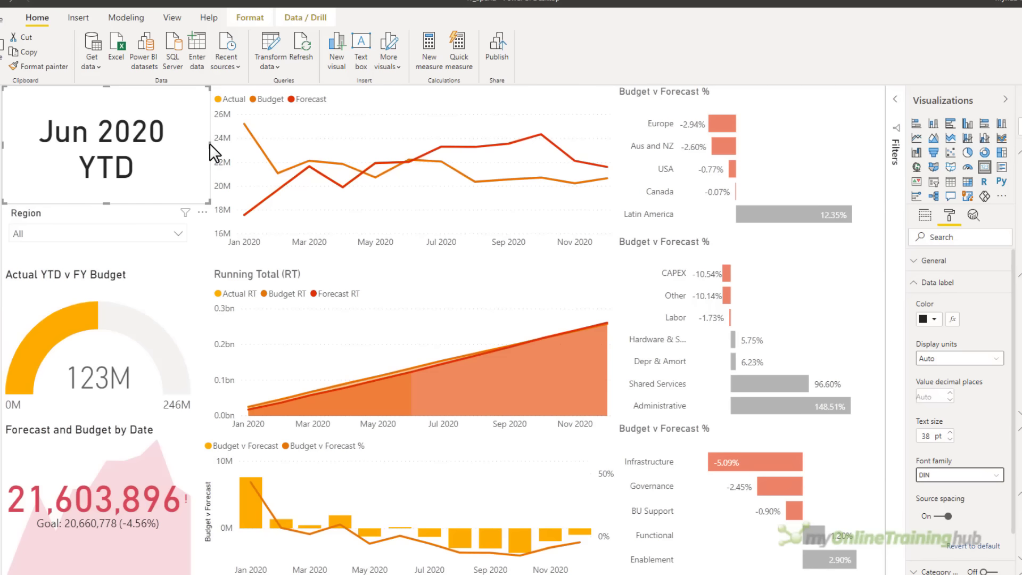
click(950, 439)
click(949, 439)
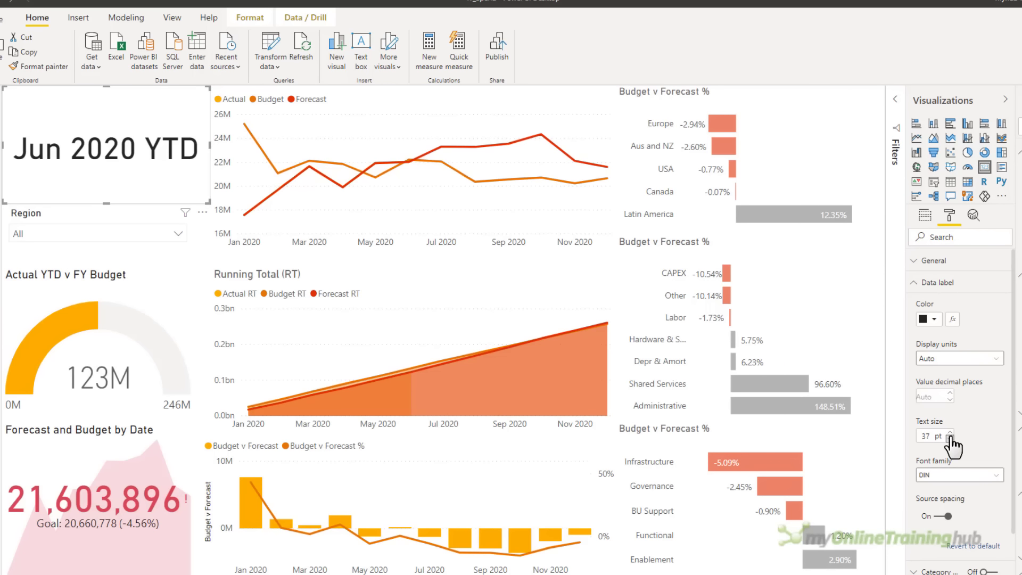
click(950, 439)
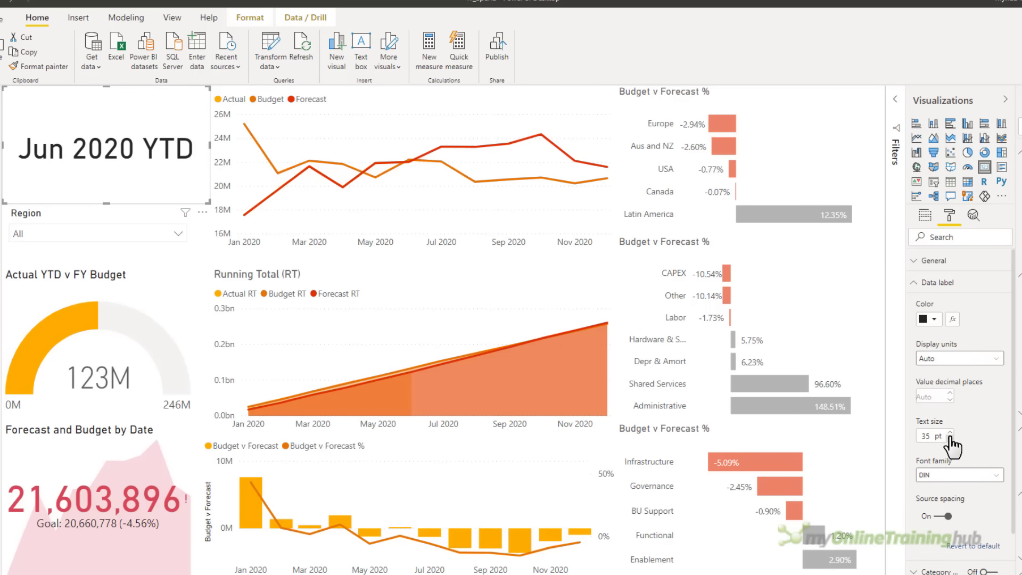
Step: Remove Actual from the monthly line chart's values and add it back above Budget so its line draws over Forecast
key(Escape)
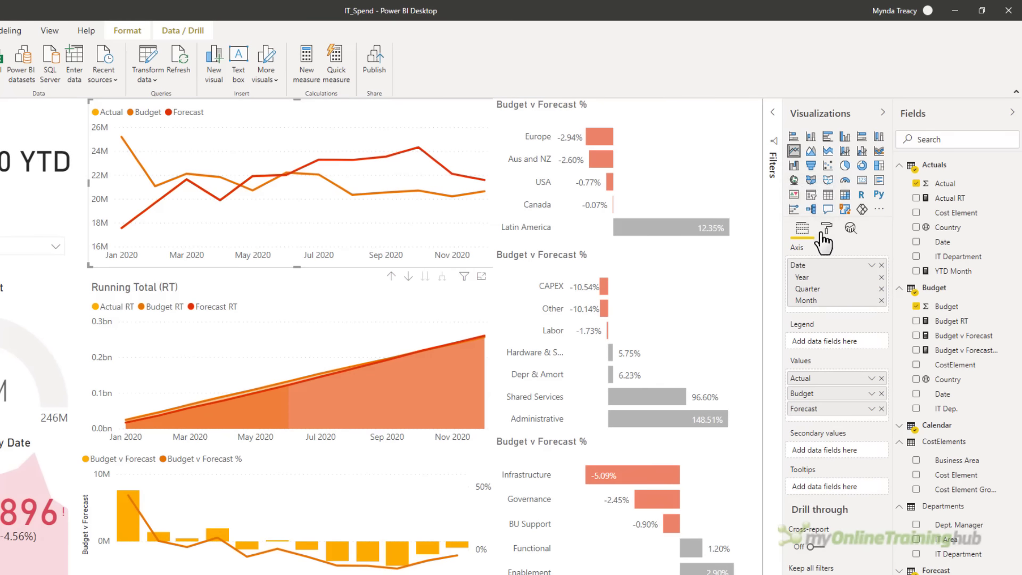
click(903, 375)
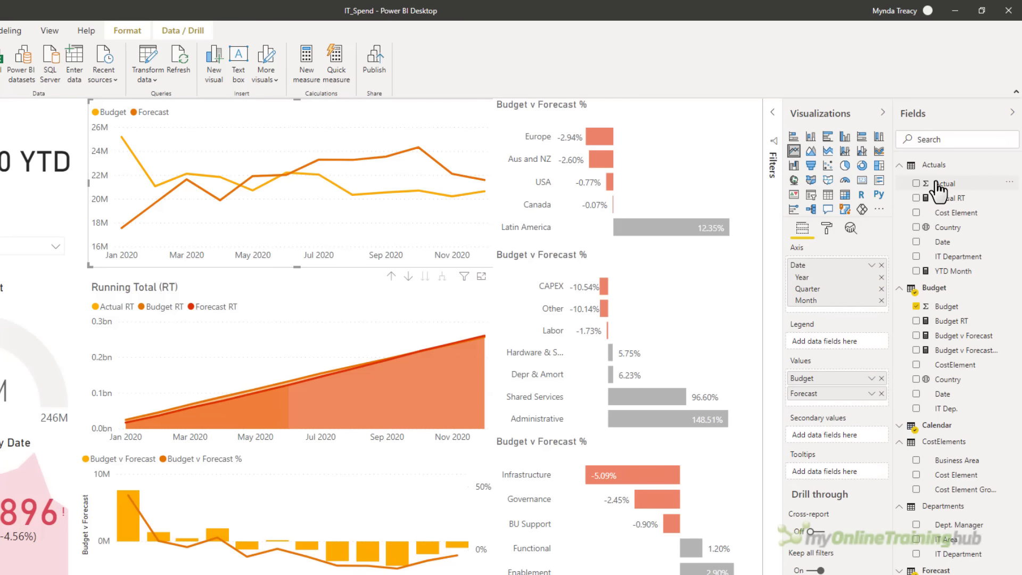
drag(939, 184, 831, 381)
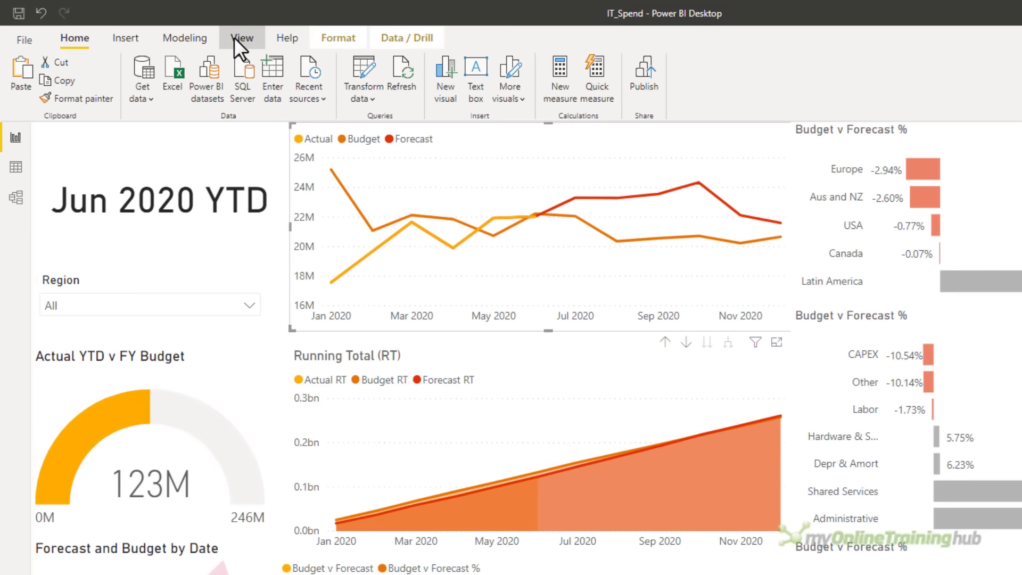
Step: Import the report theme SolarM.json from the IT Spend Data folder and dismiss the import message
click(168, 26)
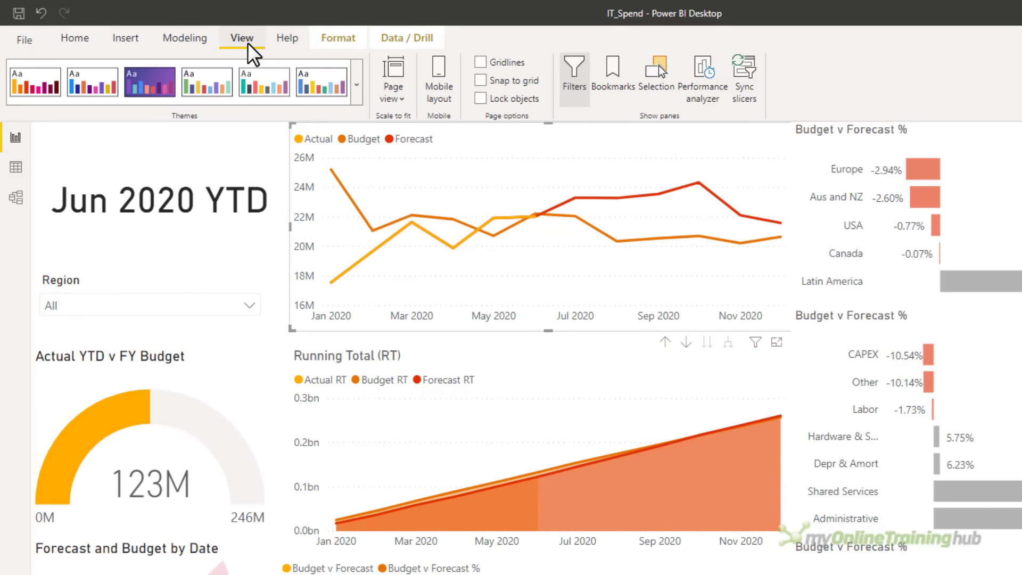
click(356, 84)
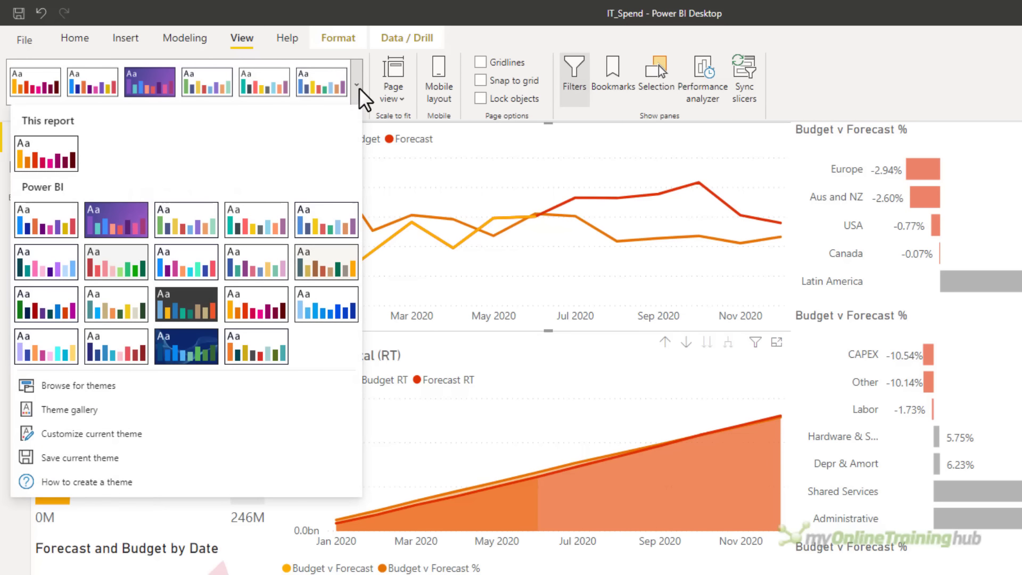
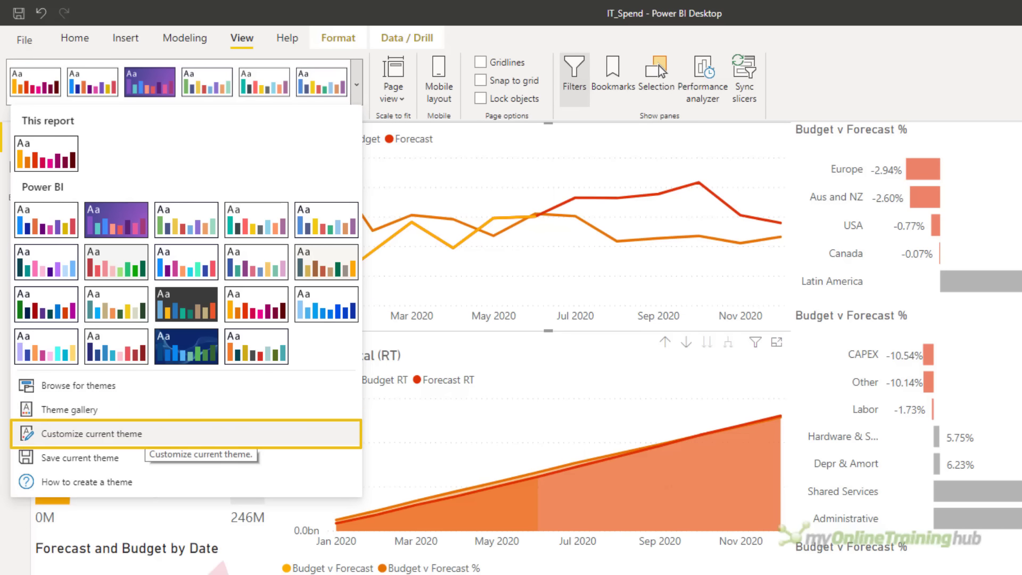
click(136, 384)
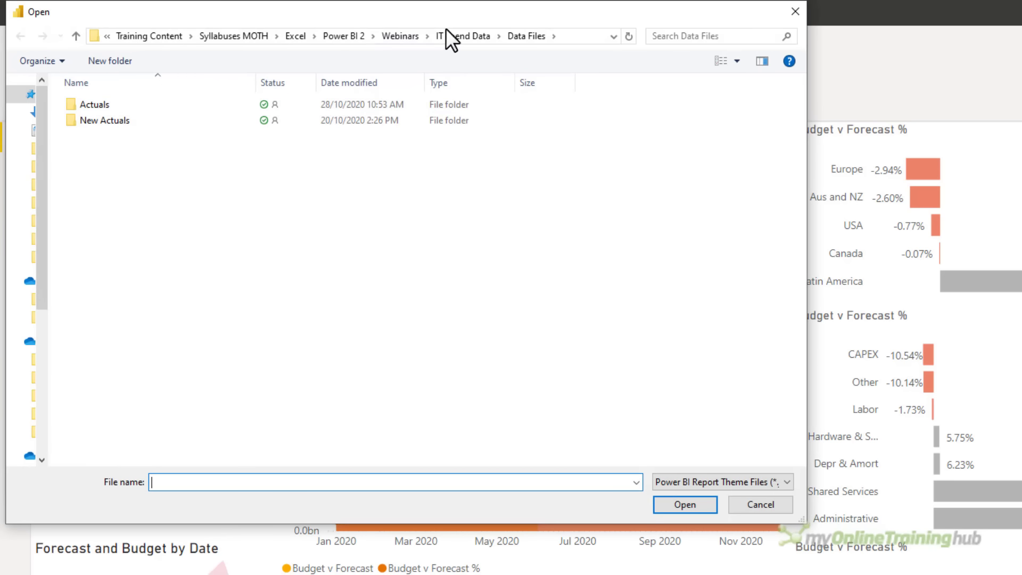
click(446, 32)
click(106, 152)
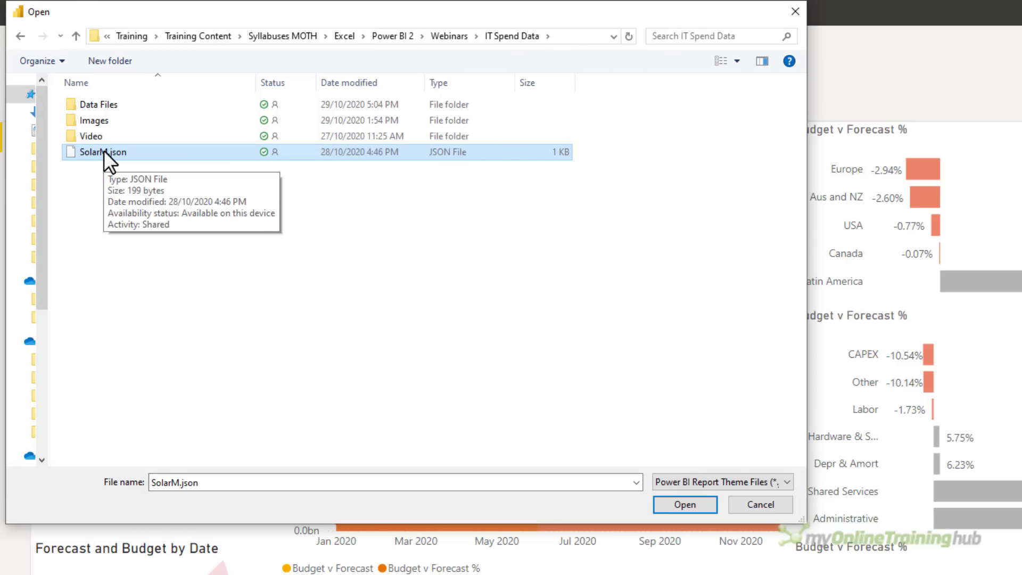
double_click(104, 152)
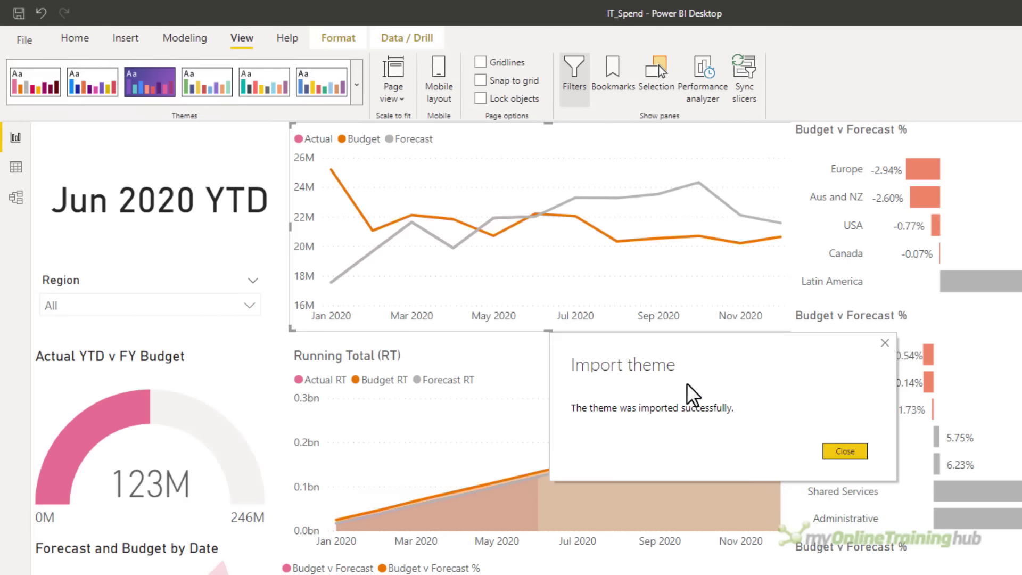
click(854, 449)
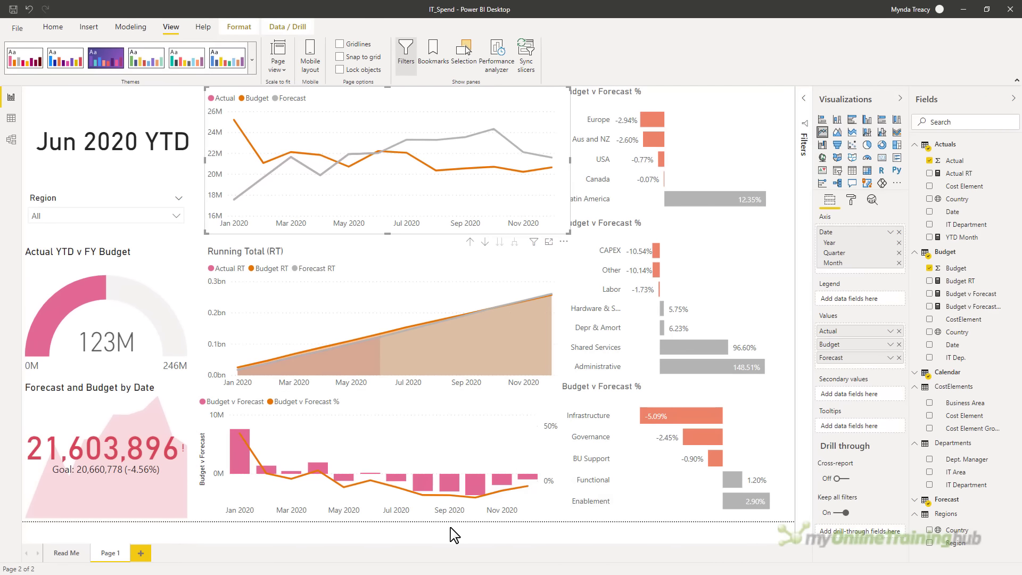
Step: Bring the Actual line in front of Forecast again by removing Actual from the line chart's values and re-adding it first
click(899, 330)
drag(950, 162, 858, 329)
Step: Recolour the combo chart below Running Total with theme colours: dark purple for the Budget v Forecast % line and dusty mauve for the columns
click(426, 406)
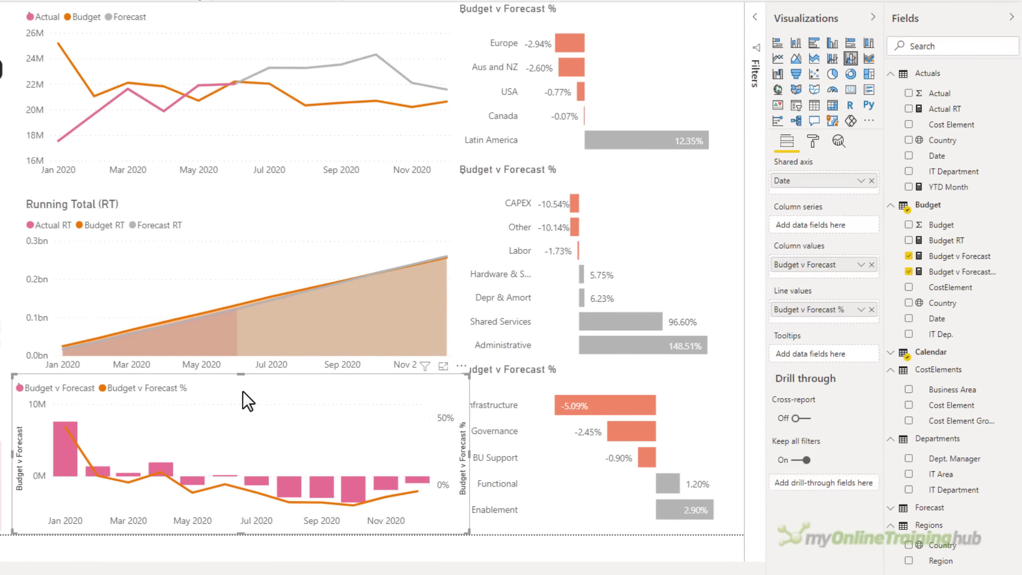
click(812, 141)
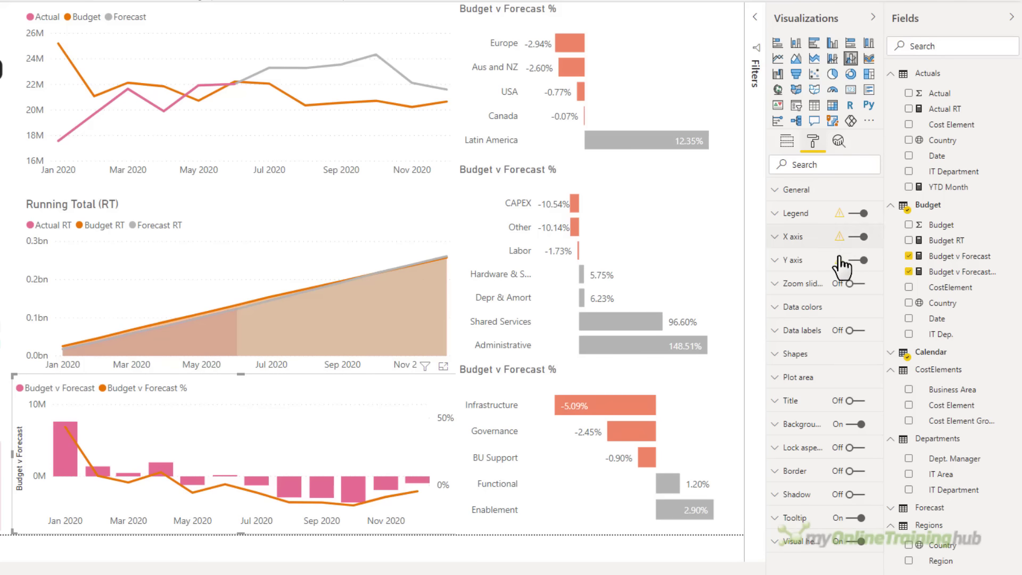
click(781, 311)
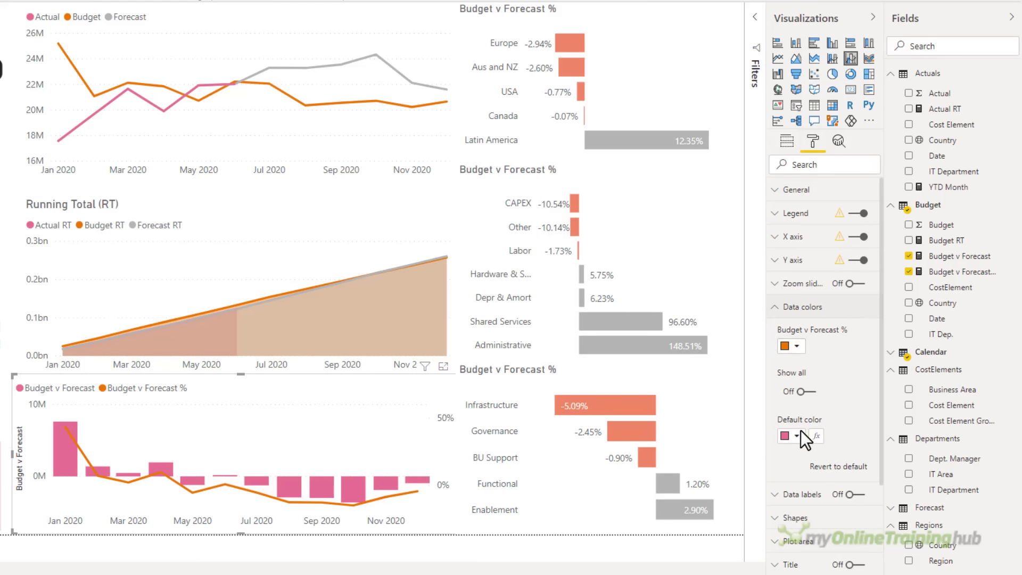
click(796, 346)
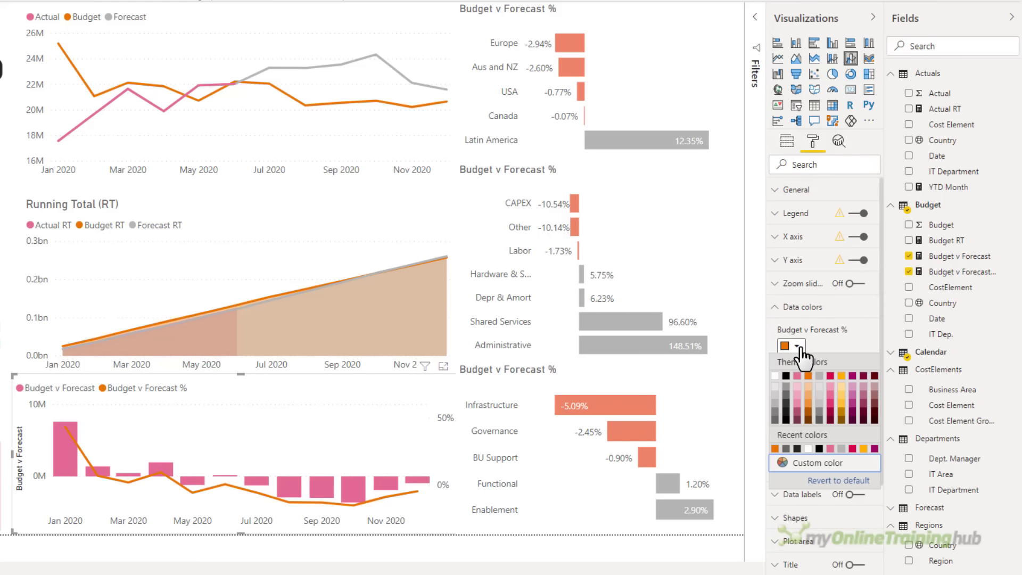
click(850, 407)
click(798, 437)
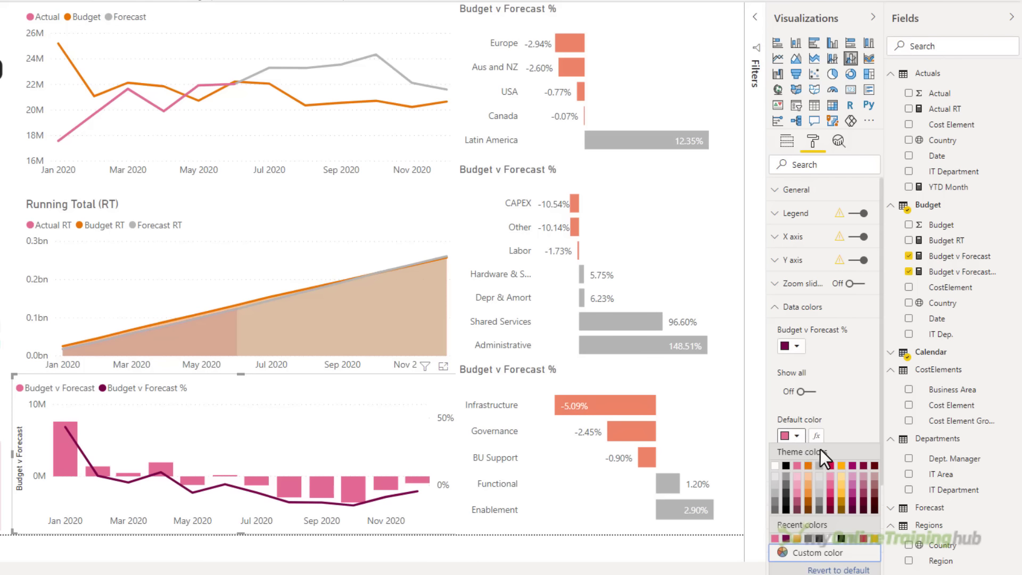
click(863, 487)
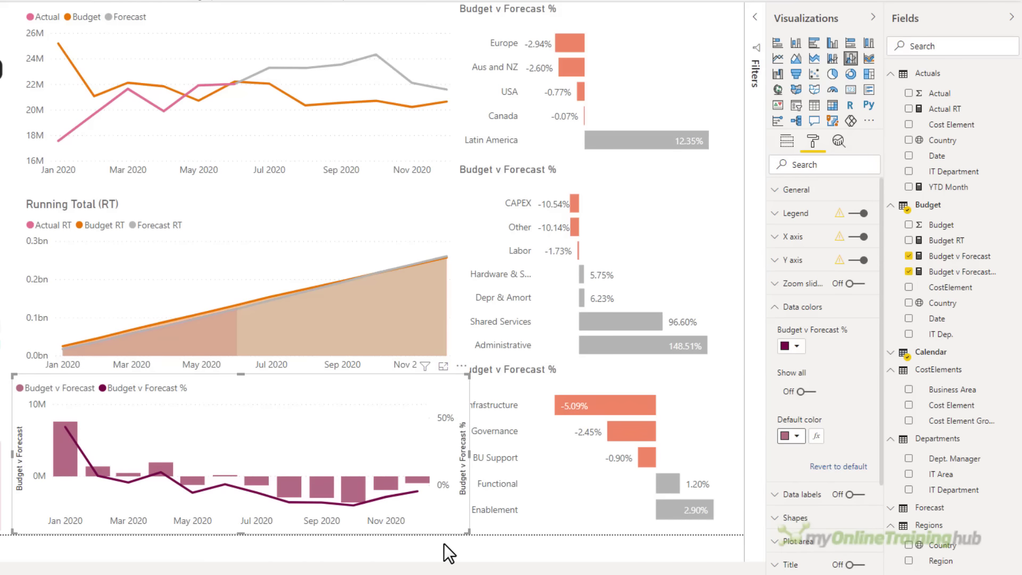
Step: Rename the dashboard page as Headline
double_click(110, 552)
text(Hea)
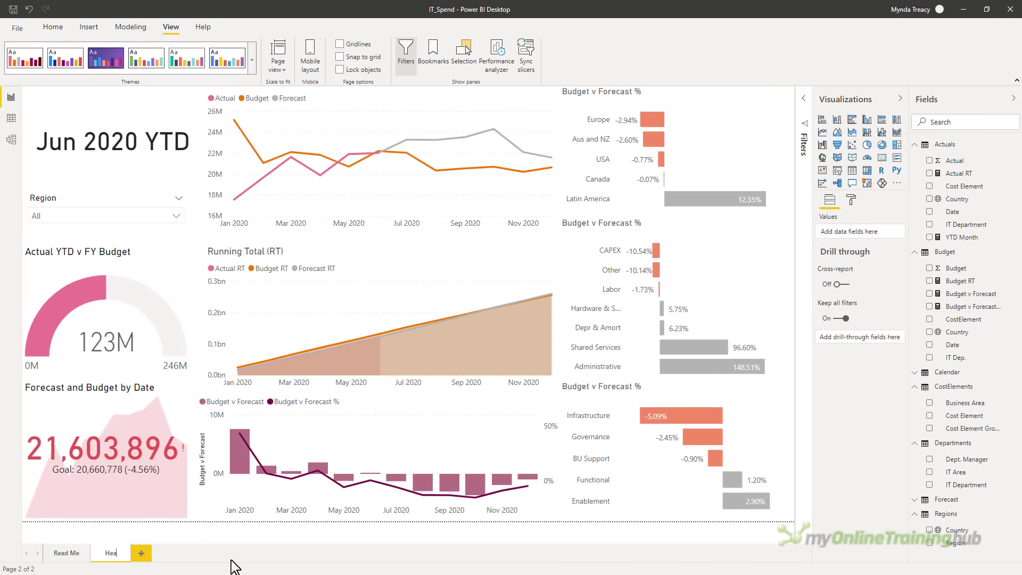
text(dline)
key(Return)
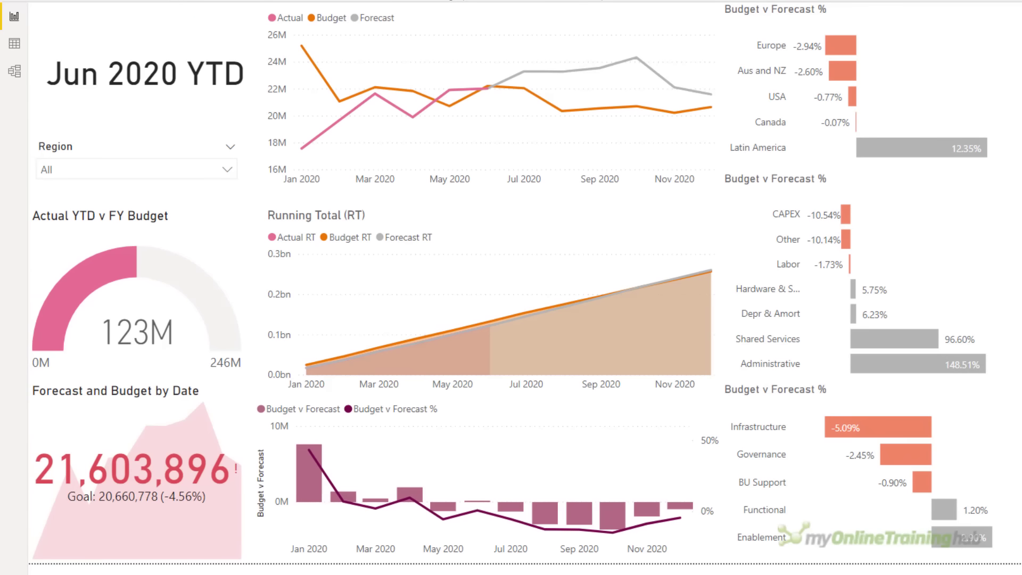
Step: Cross-filter the dashboard by Administrative, Infrastructure and USA in the Budget v Forecast % bar charts, and clear the selection
click(864, 369)
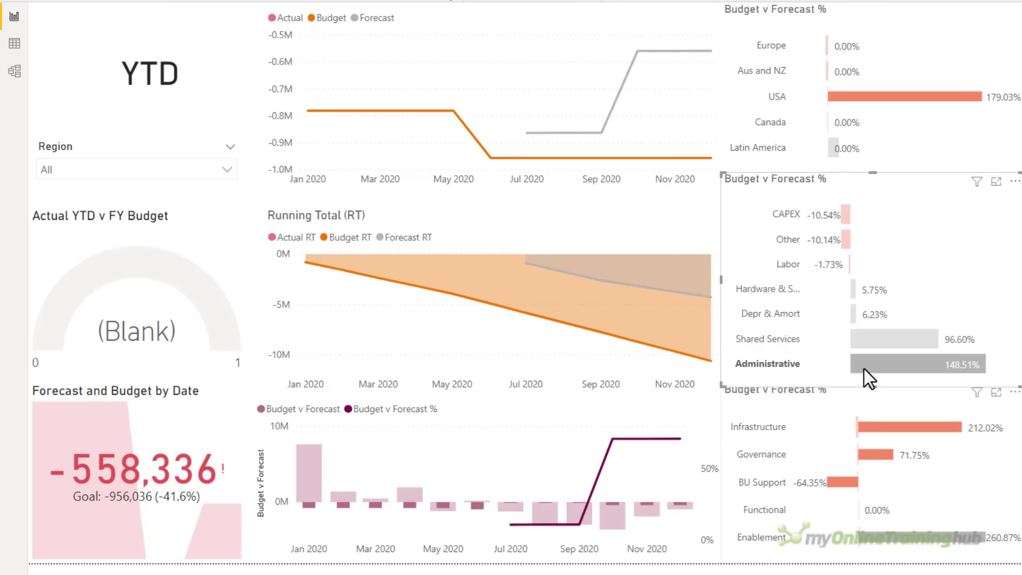
click(888, 426)
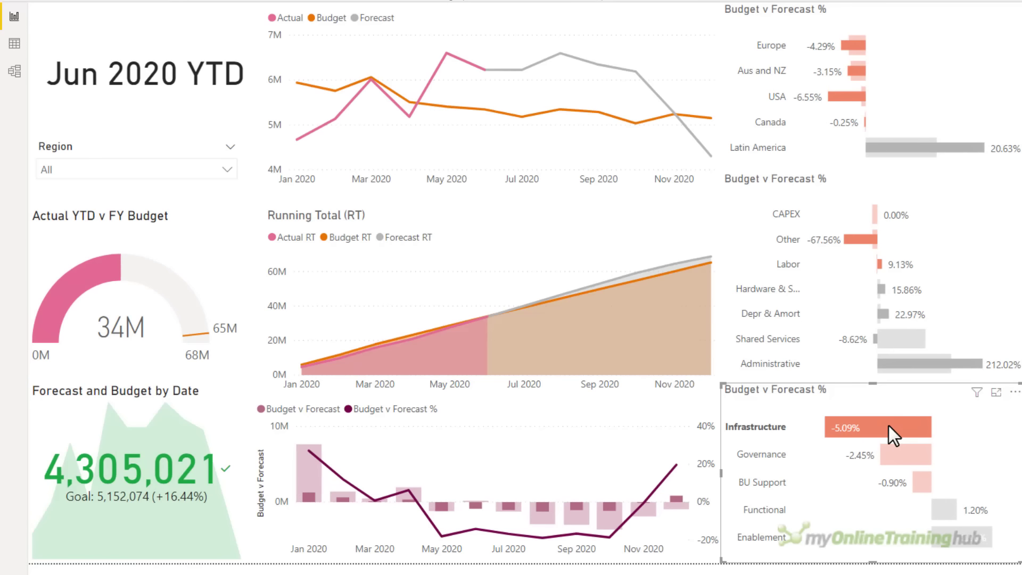
click(845, 96)
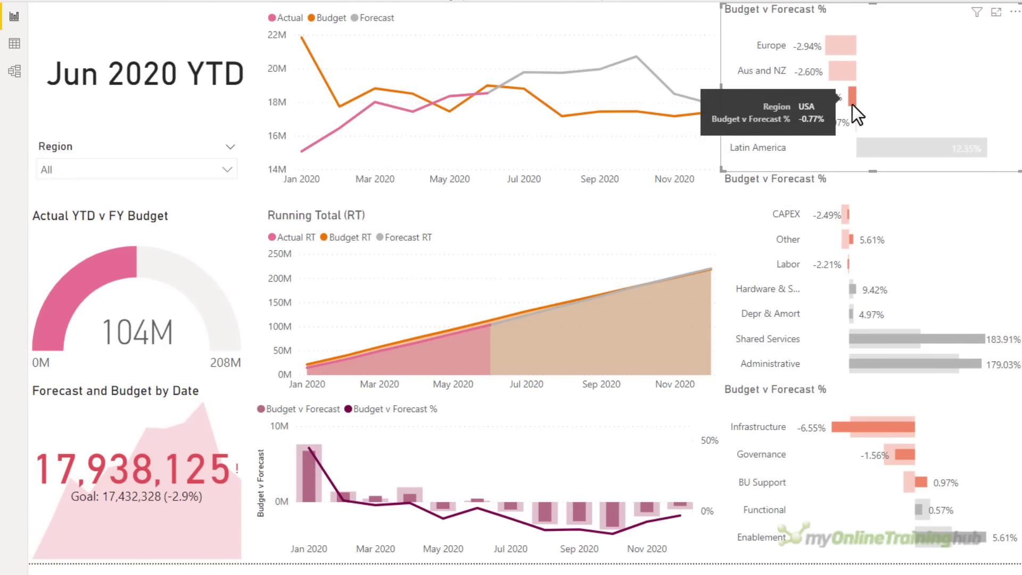
click(845, 70)
click(845, 69)
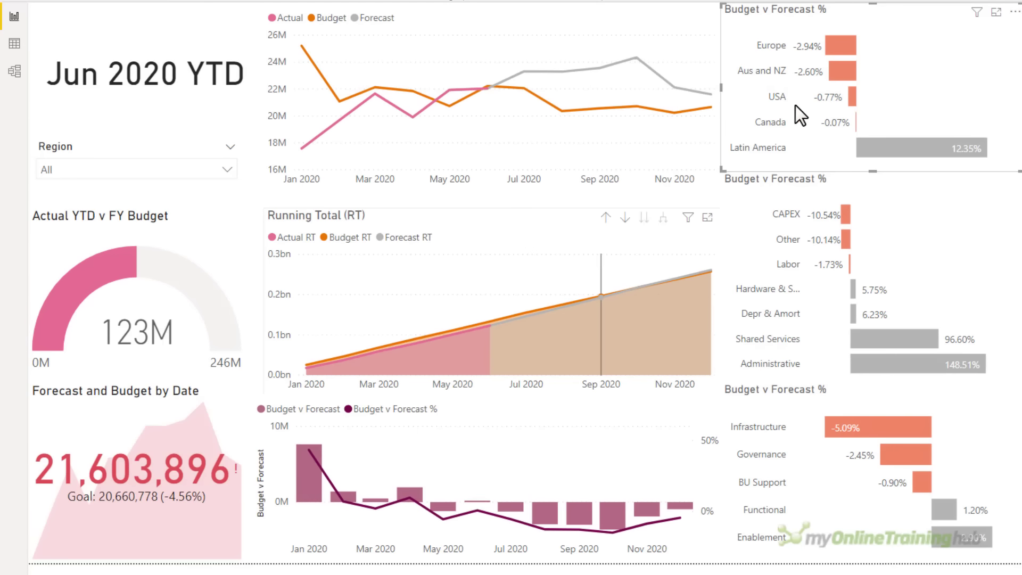
Step: Run the explain-the-increase analysis for June 2020 on the Running Total chart and review its breakdowns down to IT Area
mouse_move(490, 324)
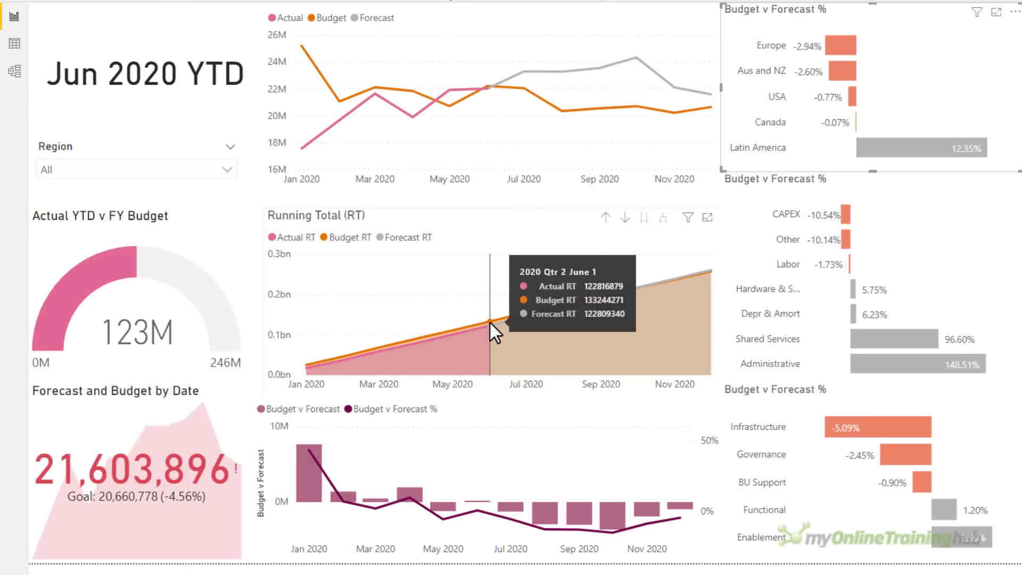
right_click(490, 323)
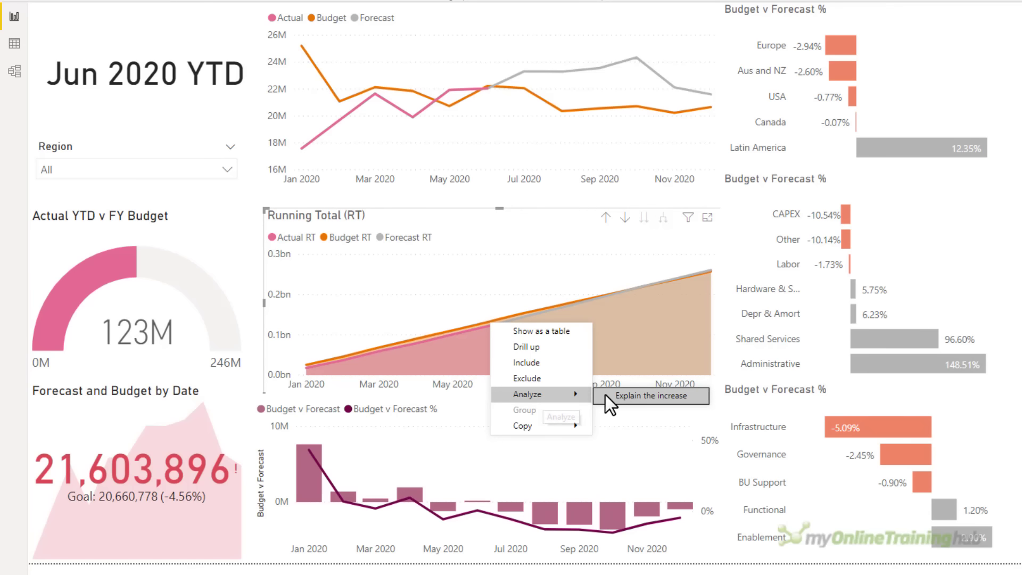
click(605, 396)
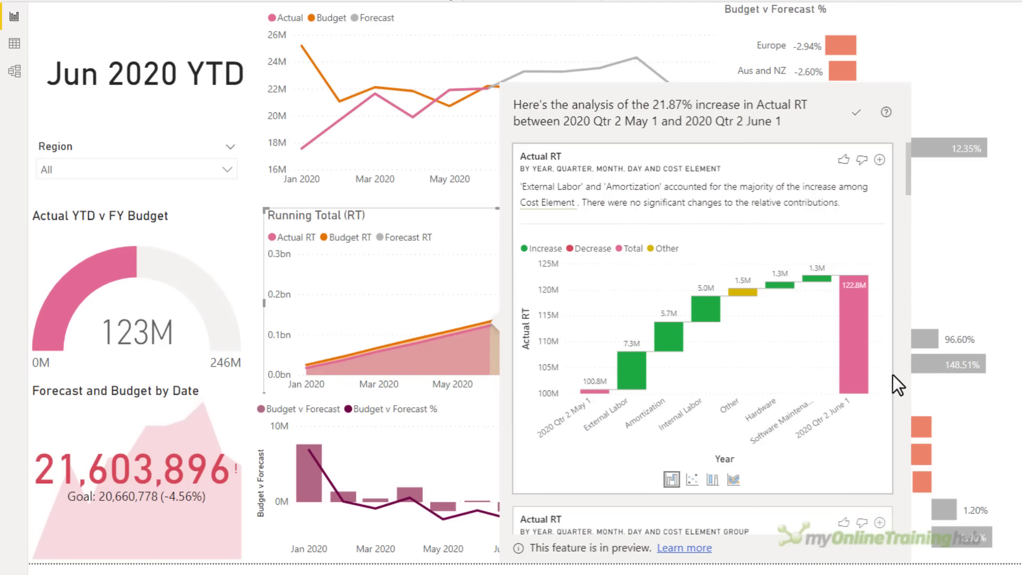
scroll(908, 395, down, 5)
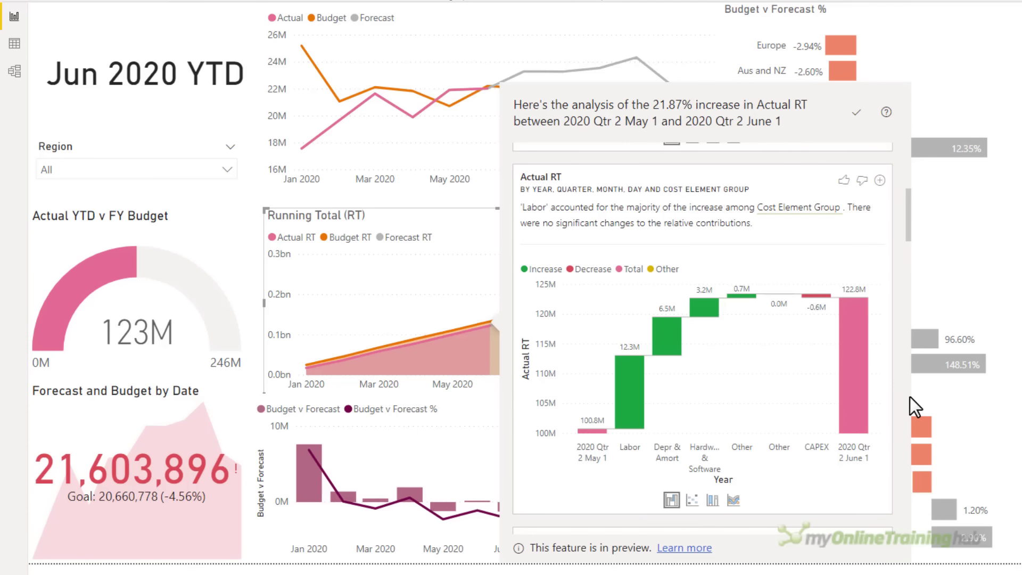
scroll(908, 397, down, 5)
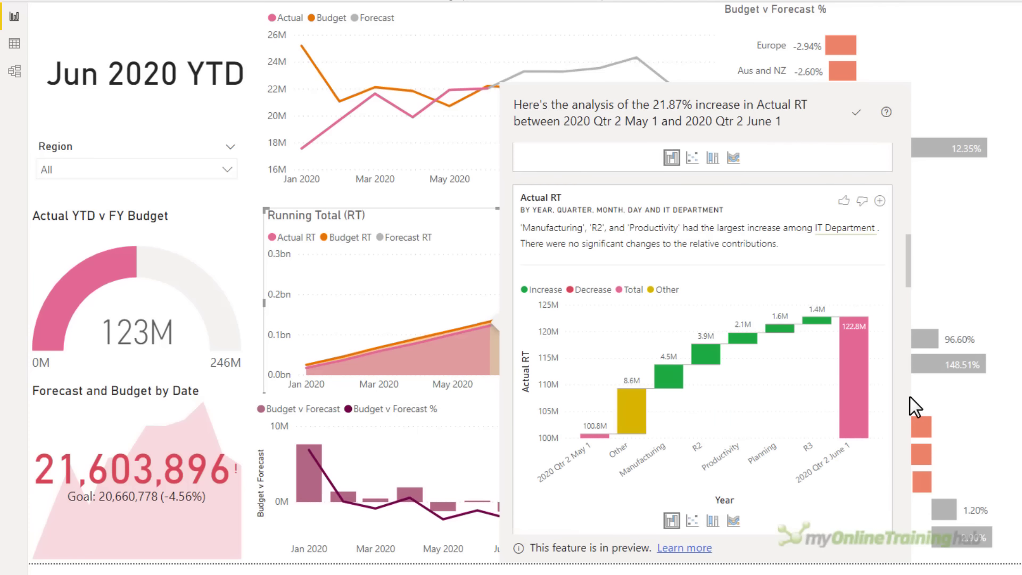
scroll(908, 397, down, 5)
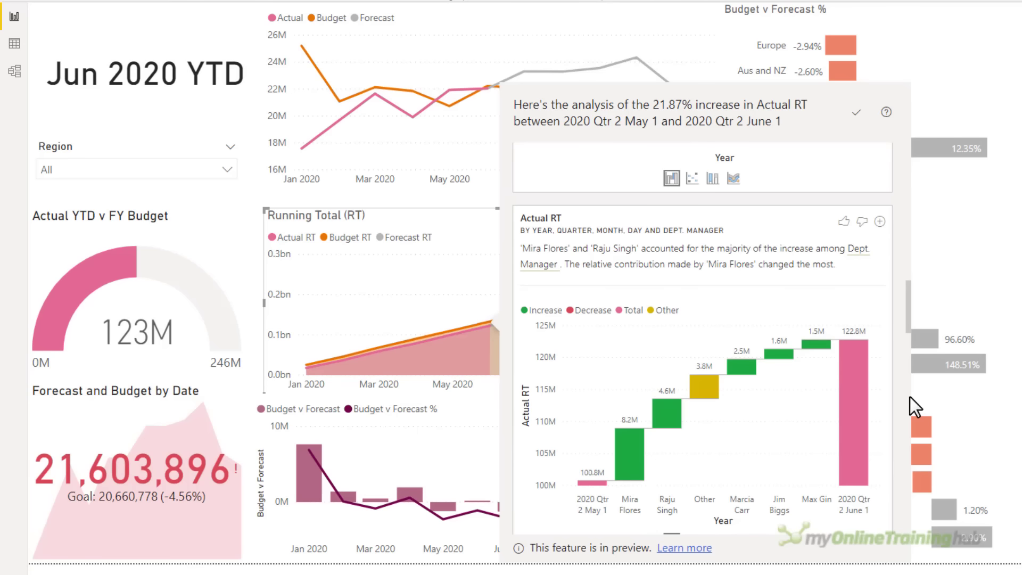
scroll(909, 397, down, 5)
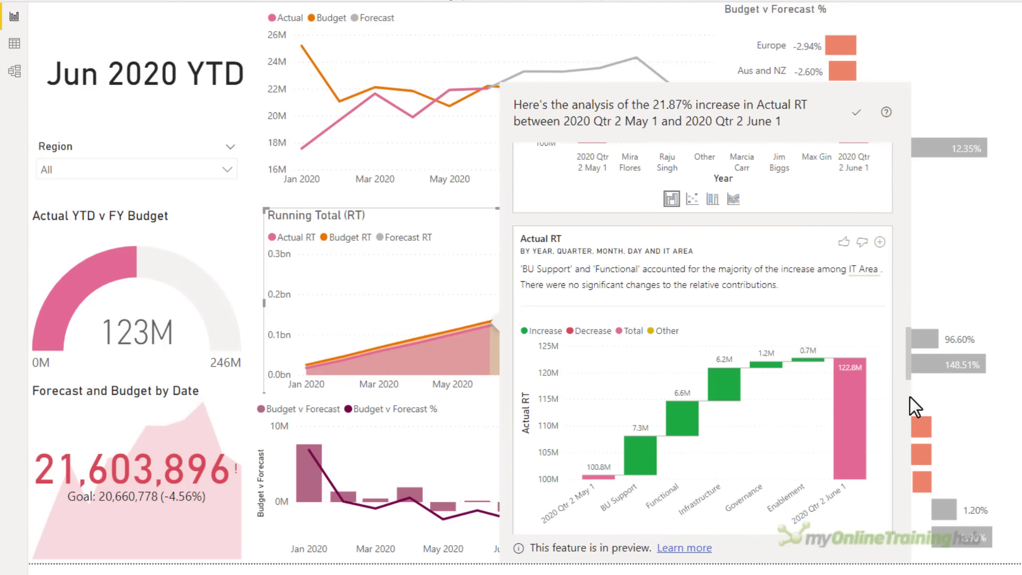
drag(908, 355, 909, 366)
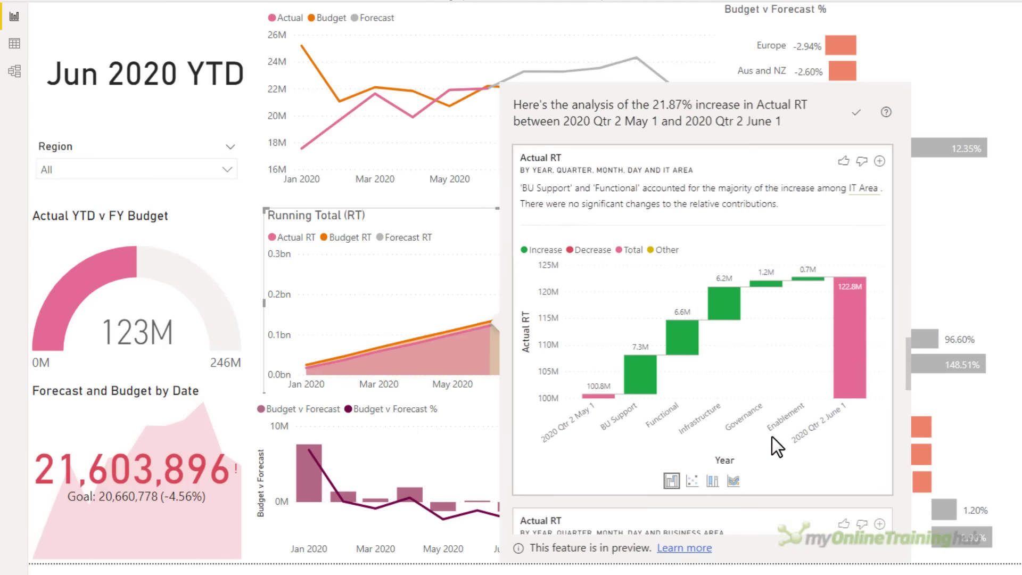
Step: View the IT Area breakdown as scatter, 100% stacked column and ribbon charts, and close the analysis
click(691, 480)
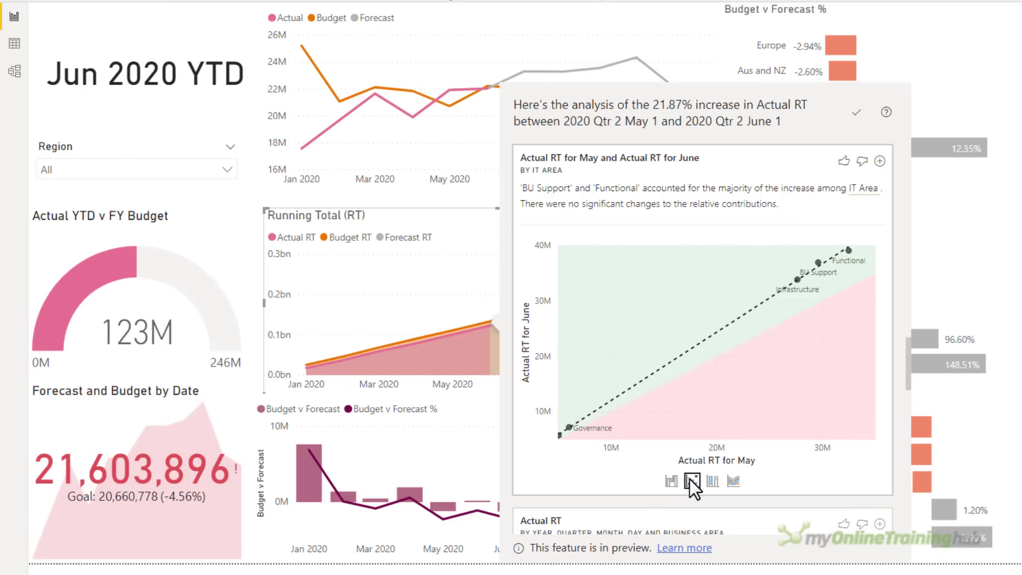
click(713, 481)
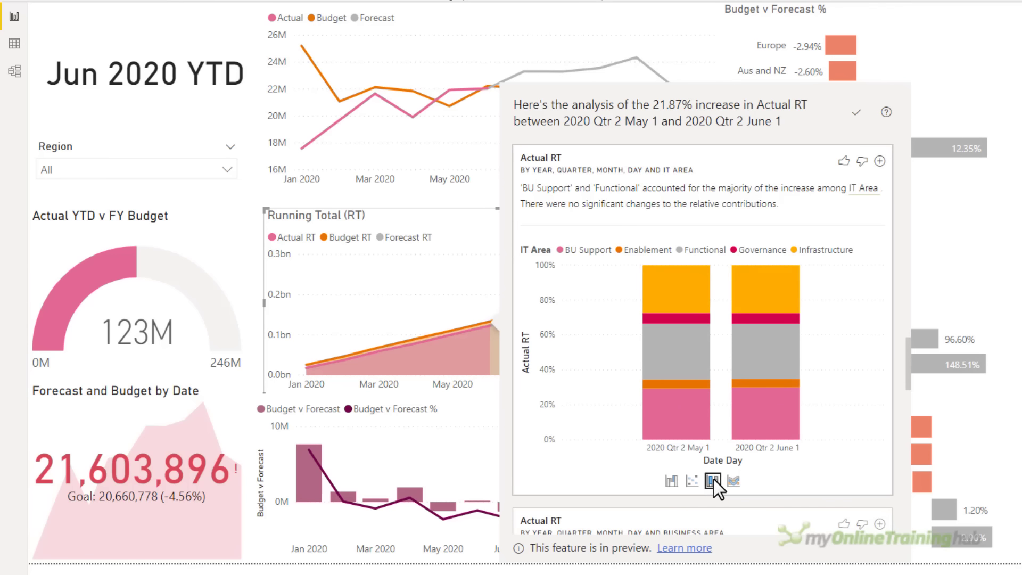
click(733, 480)
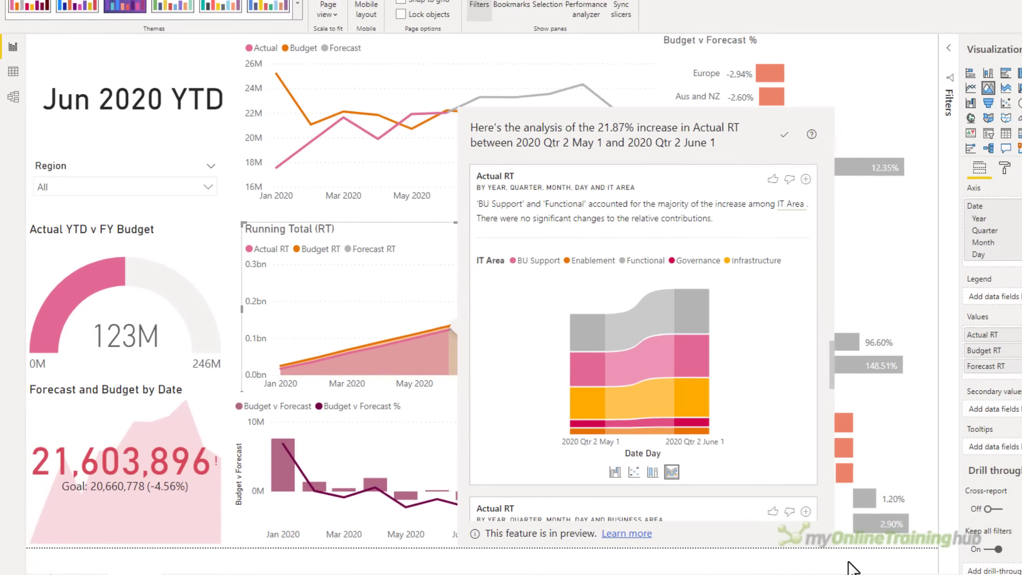
click(721, 535)
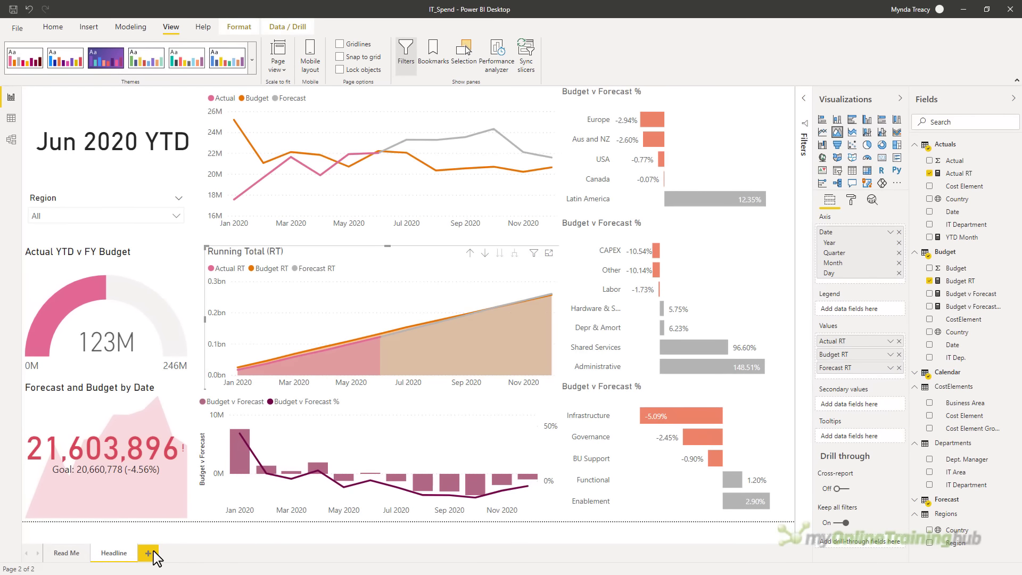
Step: Add a new report page and name it Regions
click(153, 553)
double_click(150, 553)
text(Reg)
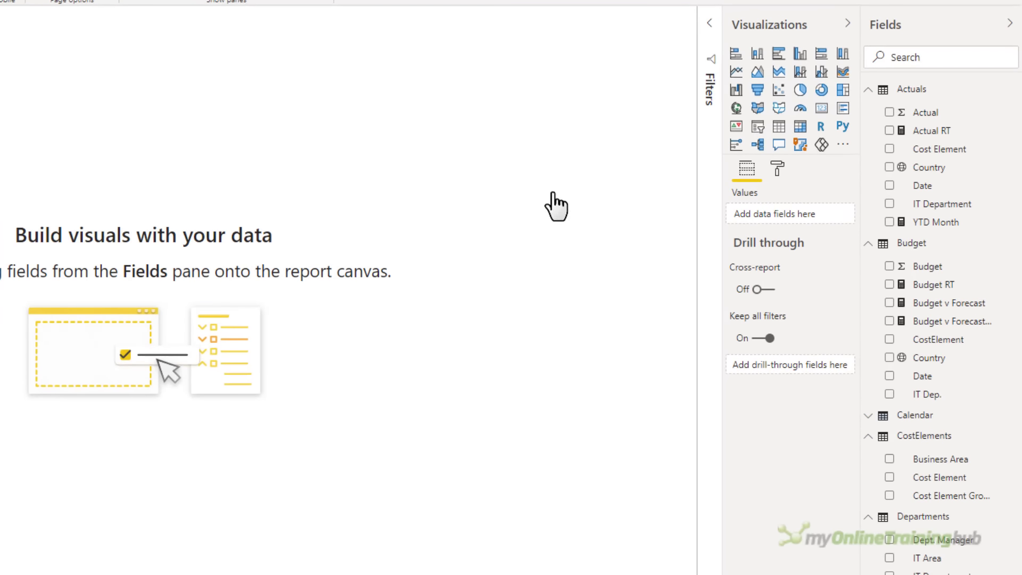
Step: Create a clustered bar chart on the Regions page with Region on the axis and Actual and Budget as values
click(778, 55)
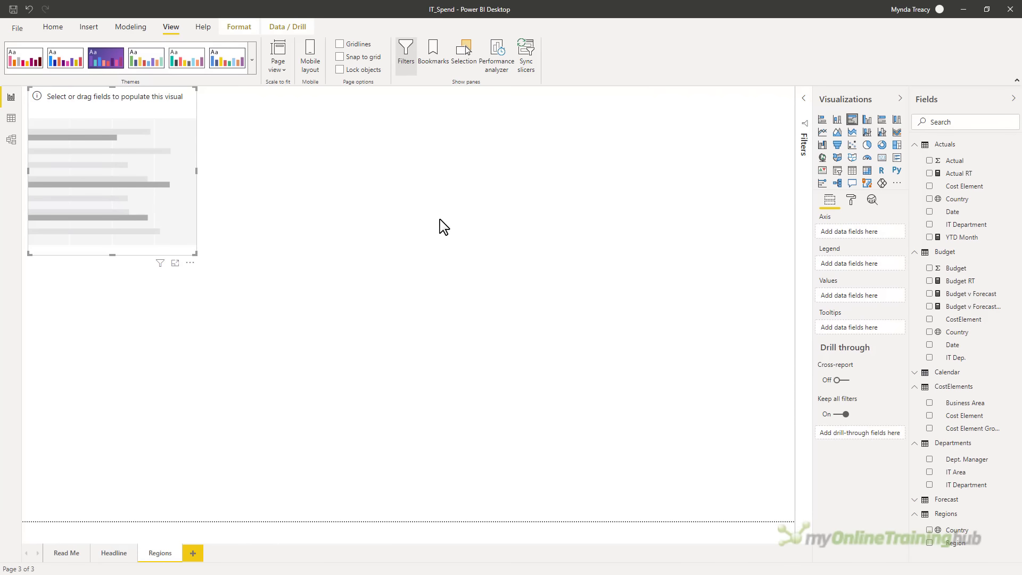
click(929, 542)
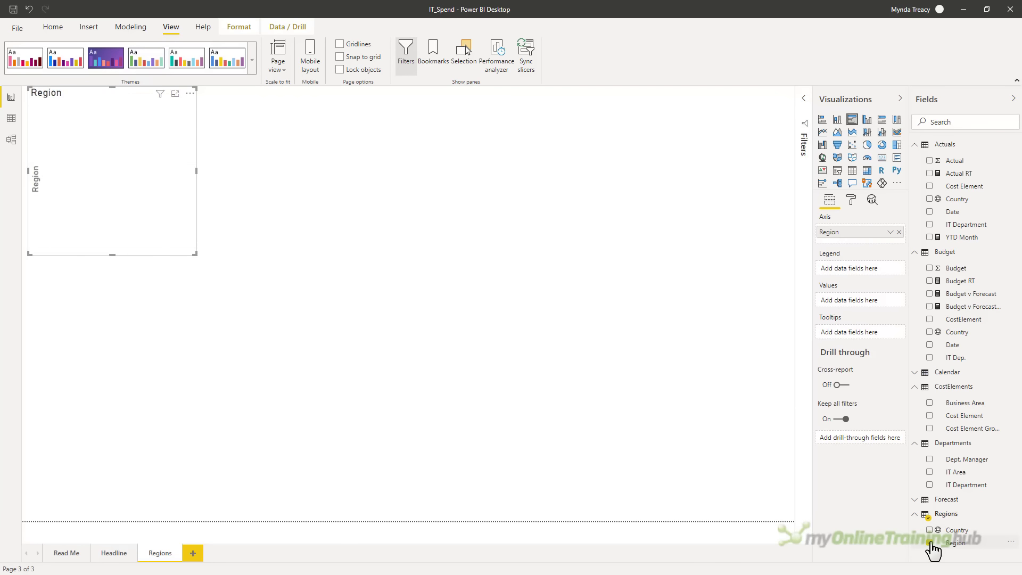
click(929, 160)
click(929, 268)
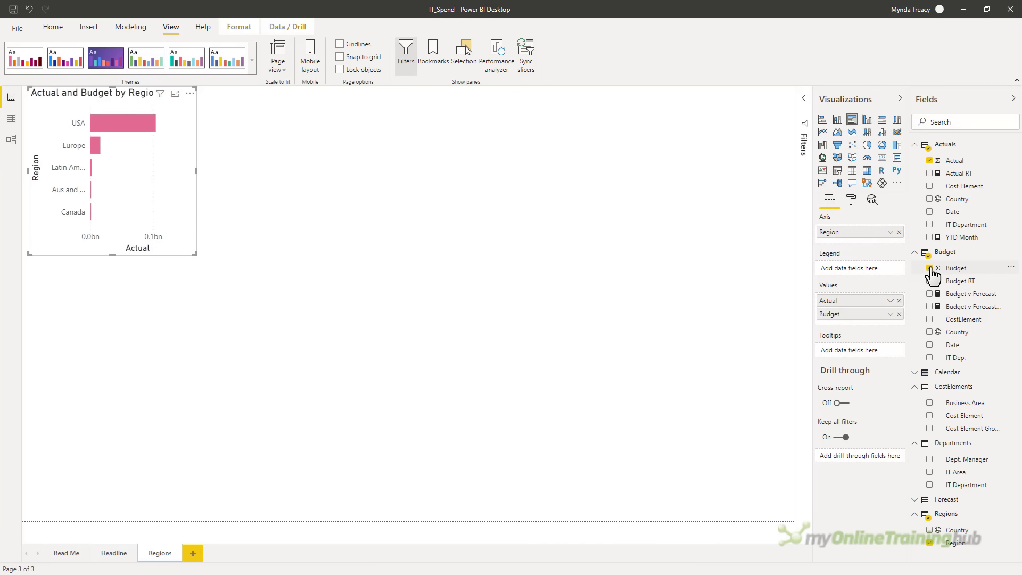
Step: Turn off the Y axis title of the Actual and Budget by Region bar chart
click(851, 200)
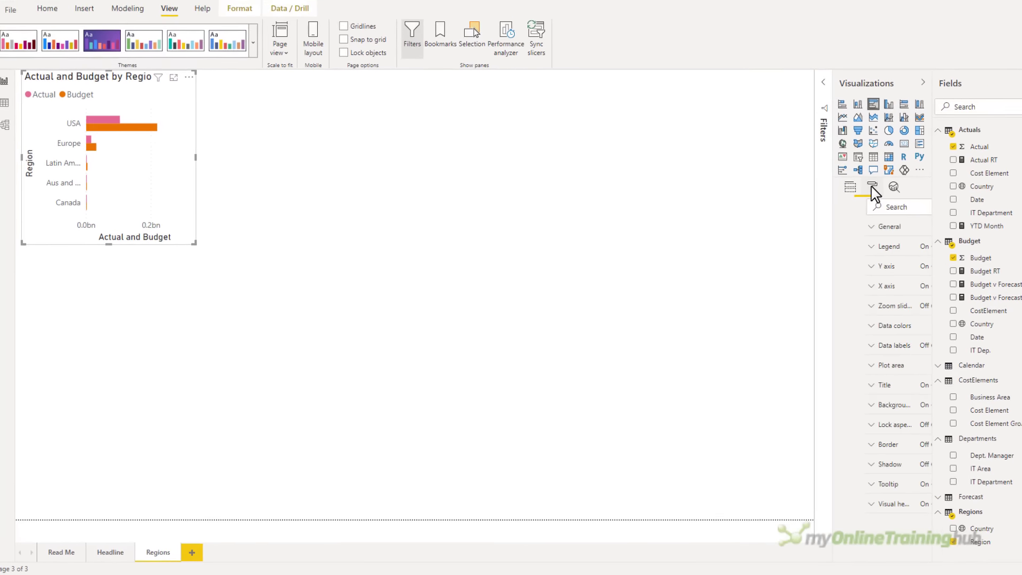
click(916, 234)
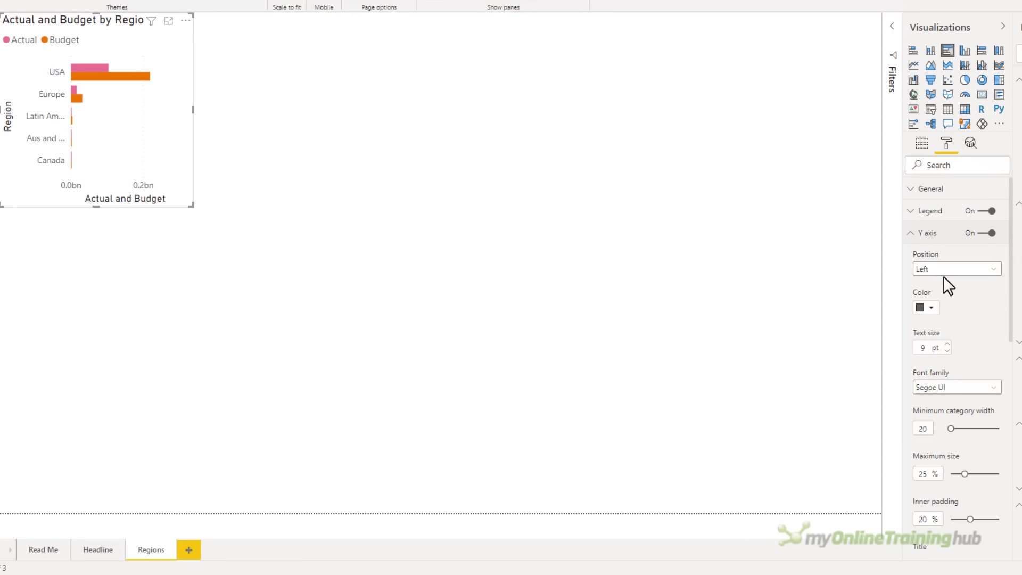
scroll(942, 276, down, 8)
scroll(943, 276, up, 2)
scroll(946, 286, up, 2)
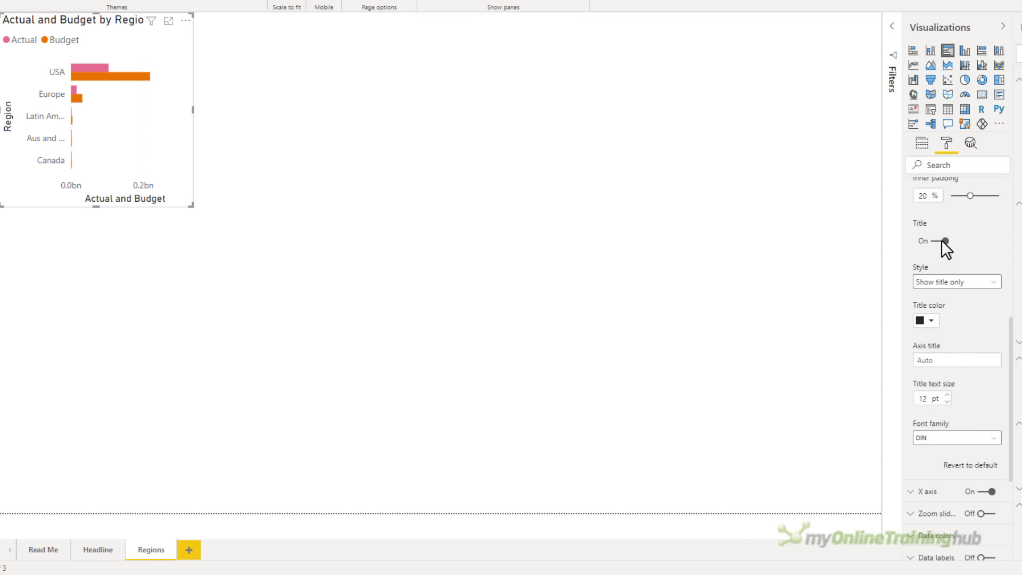
click(944, 242)
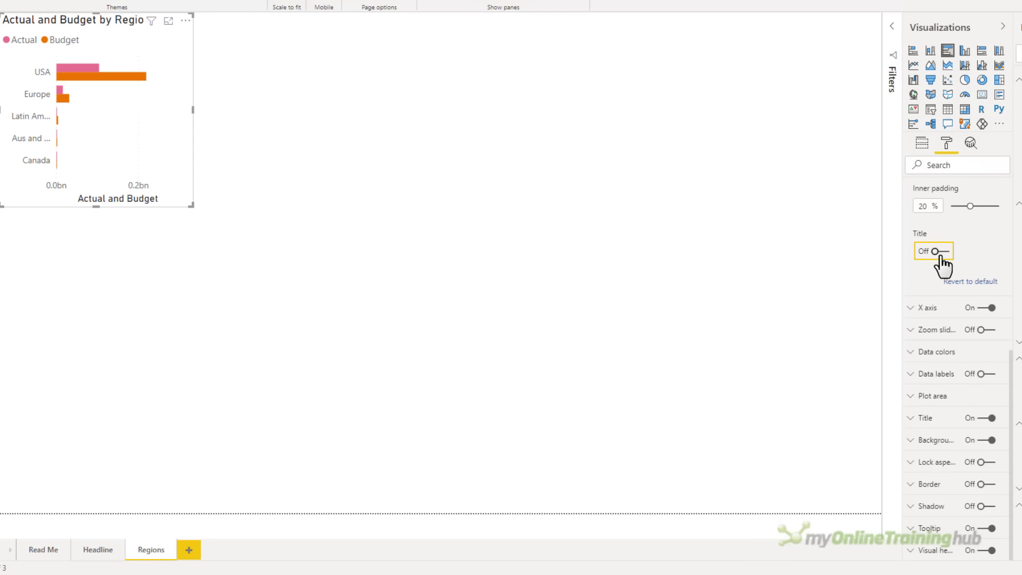
Step: Turn off the bar chart's X axis title and the X axis itself
click(914, 314)
scroll(932, 324, down, 8)
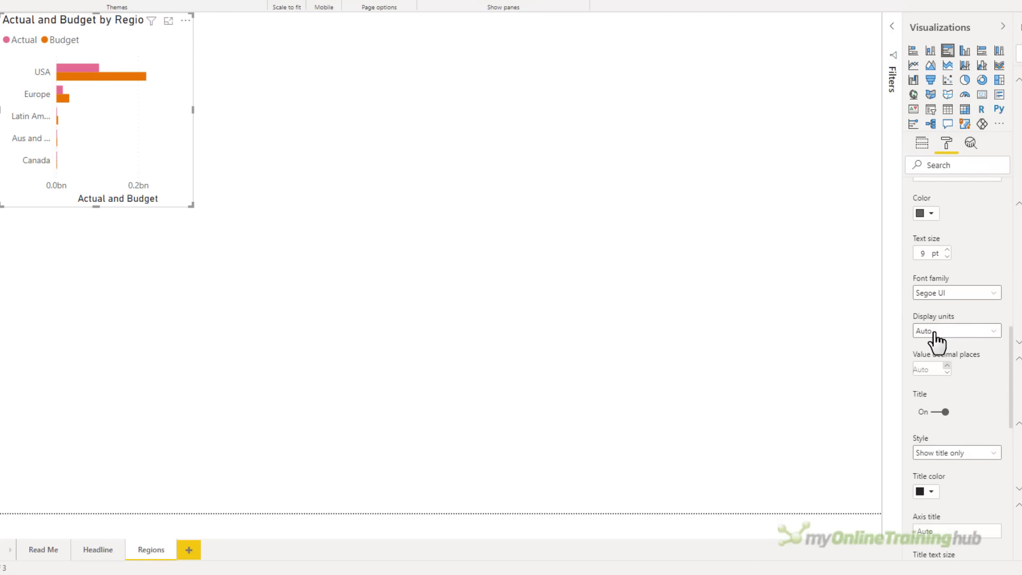
click(945, 418)
scroll(968, 343, up, 4)
scroll(969, 340, up, 2)
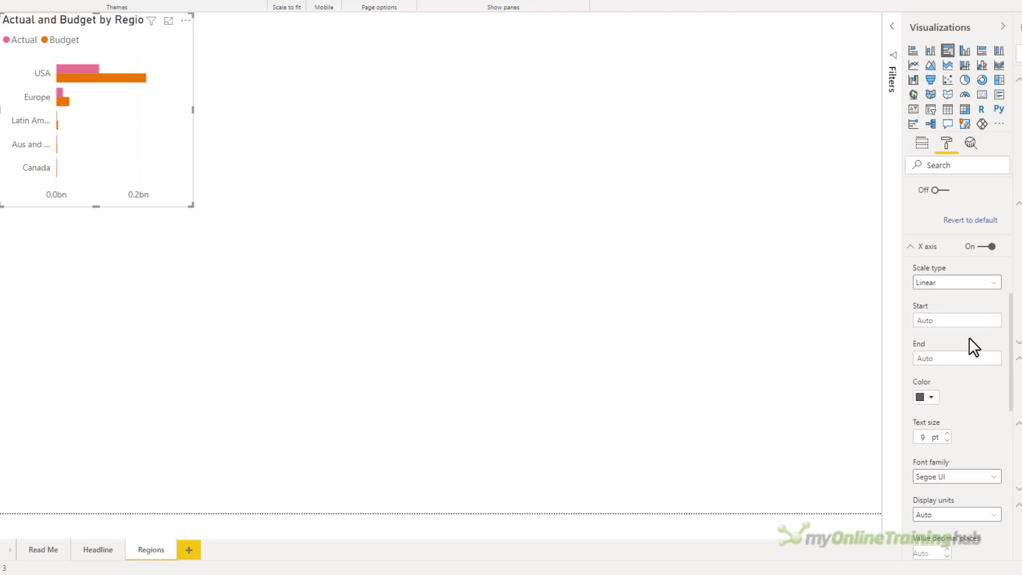
click(991, 248)
scroll(985, 251, down, 2)
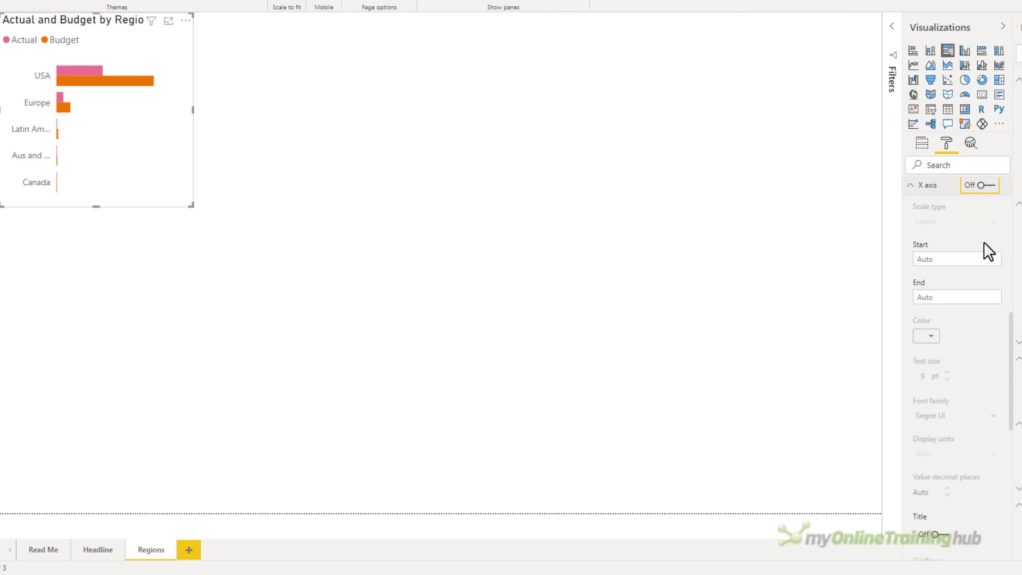
click(909, 191)
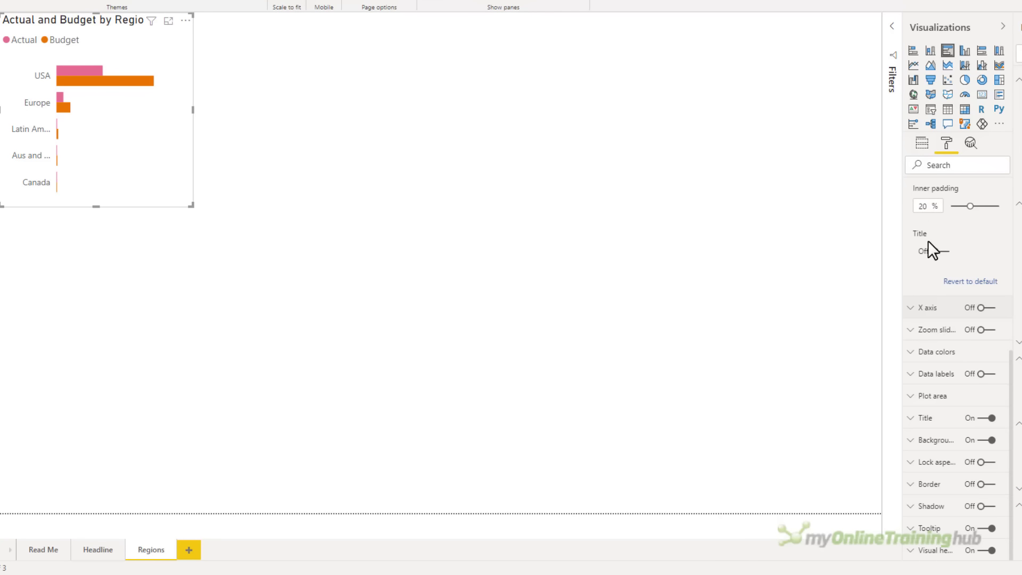
Step: Turn on data labels for the regional bar chart and recolour the Budget bars light grey
click(984, 375)
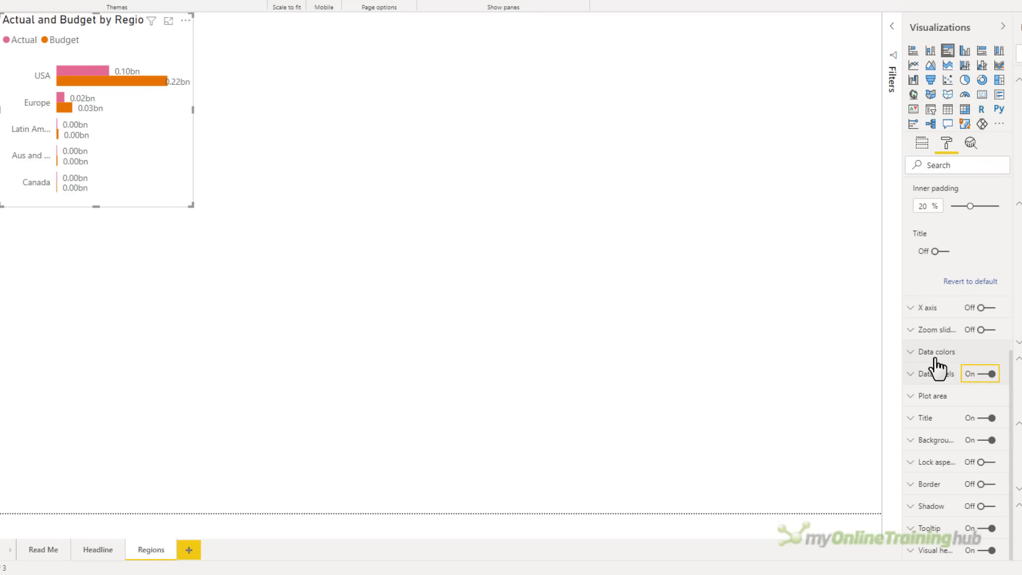
click(911, 352)
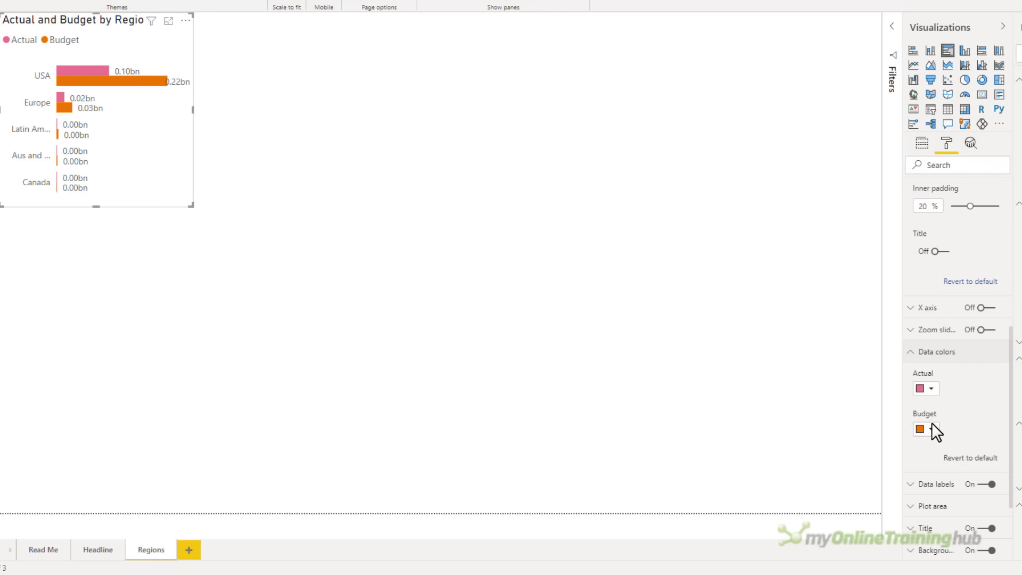
click(931, 426)
click(909, 349)
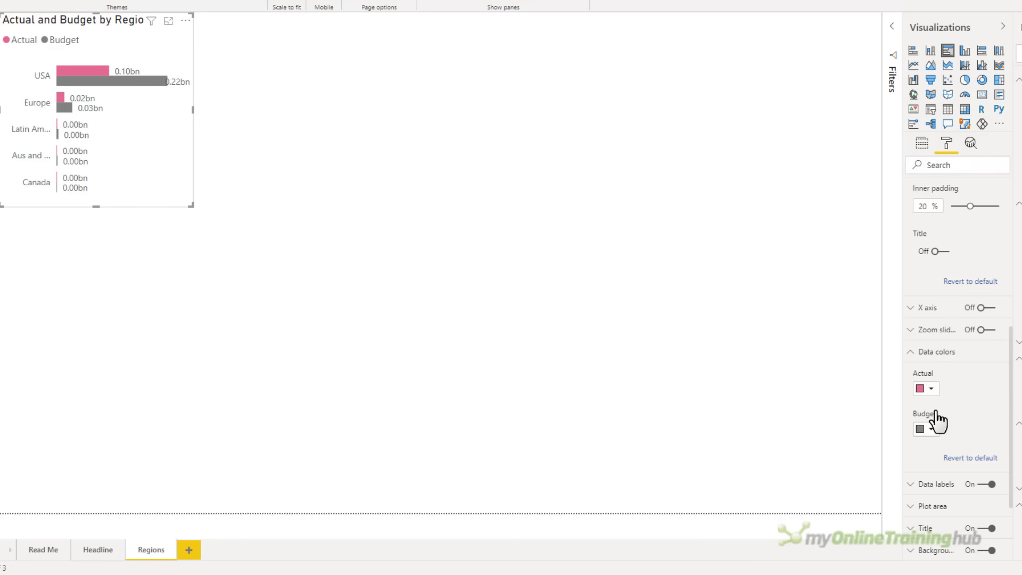
Step: Enlarge the Actual and Budget by Region chart so the full region names and title fit, and return to the Headline page
drag(191, 205, 253, 244)
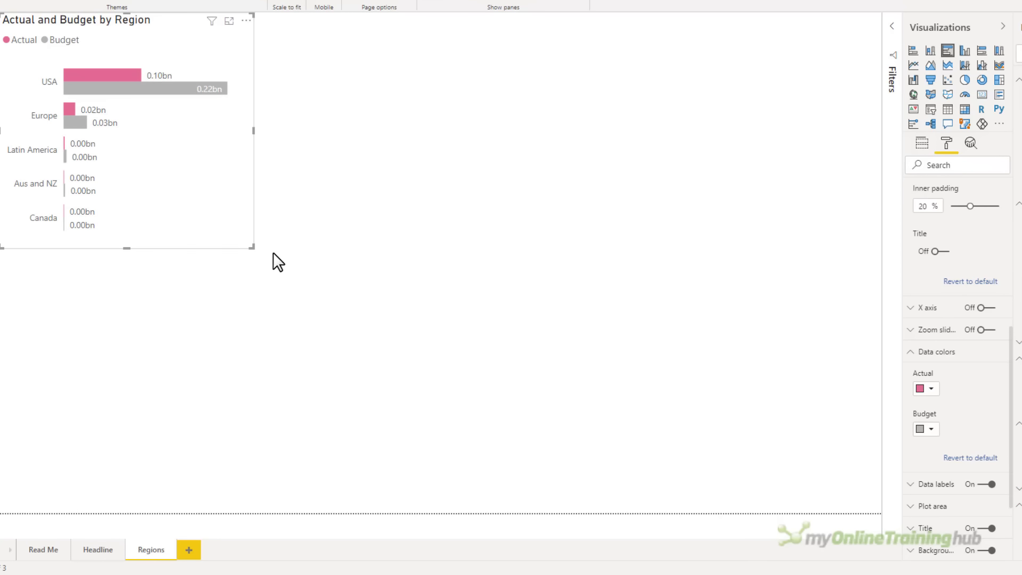
click(273, 253)
click(83, 546)
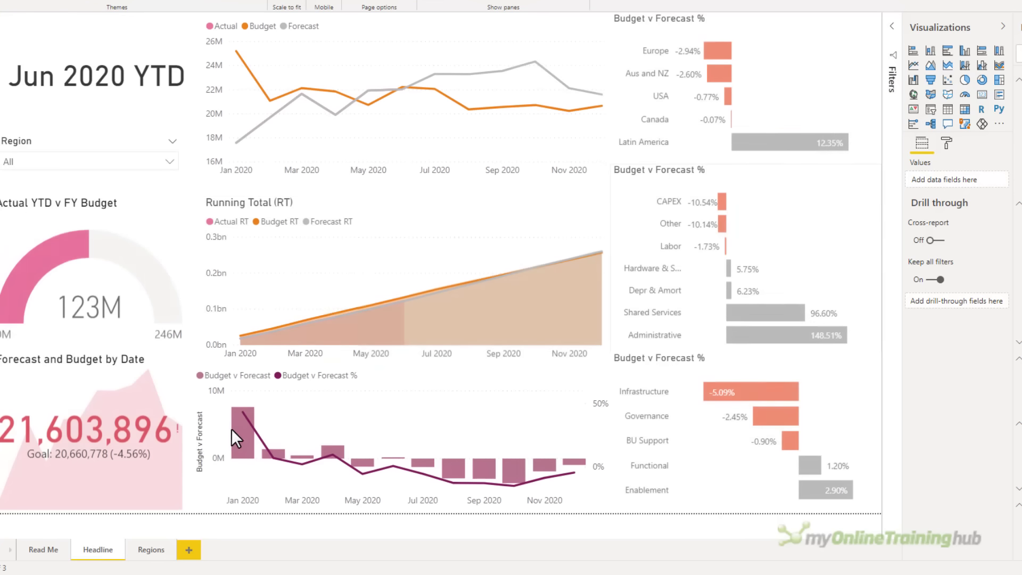
Step: Copy the Budget v Forecast % by Region chart onto the Regions page, placing it beside the Actual and Budget chart and making it taller
click(752, 30)
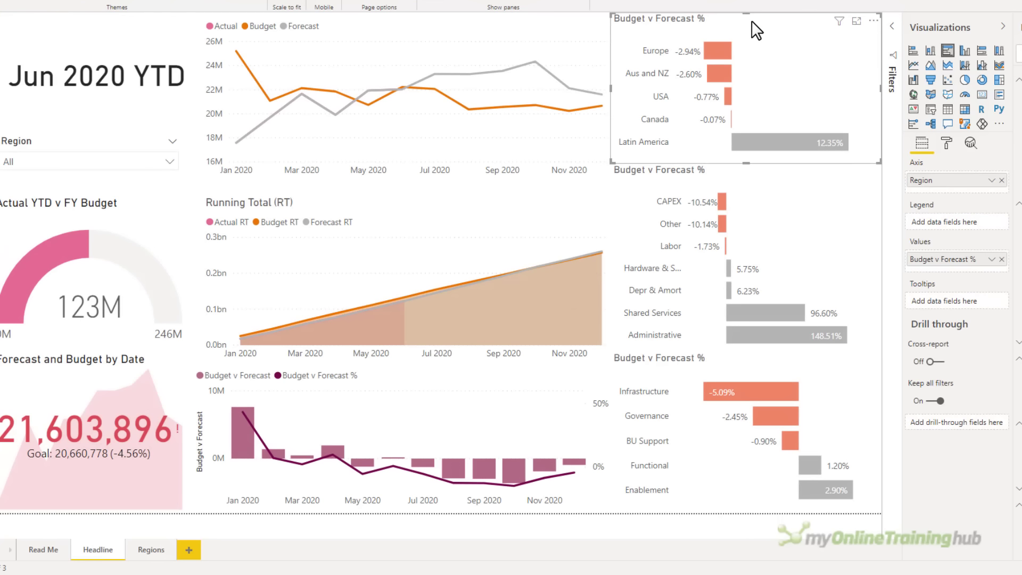
key(ctrl+c)
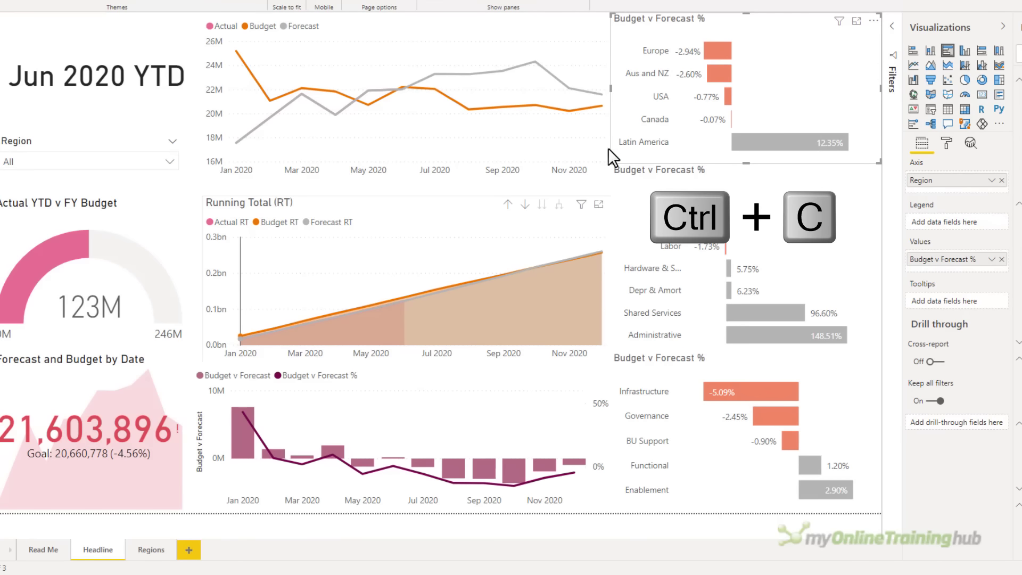
click(160, 540)
key(ctrl+v)
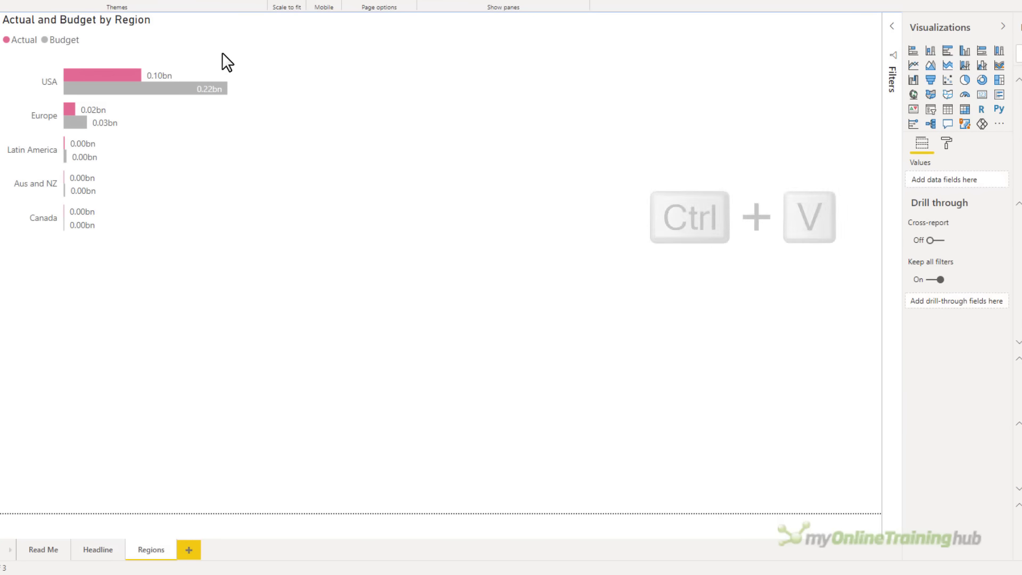
drag(619, 22, 308, 24)
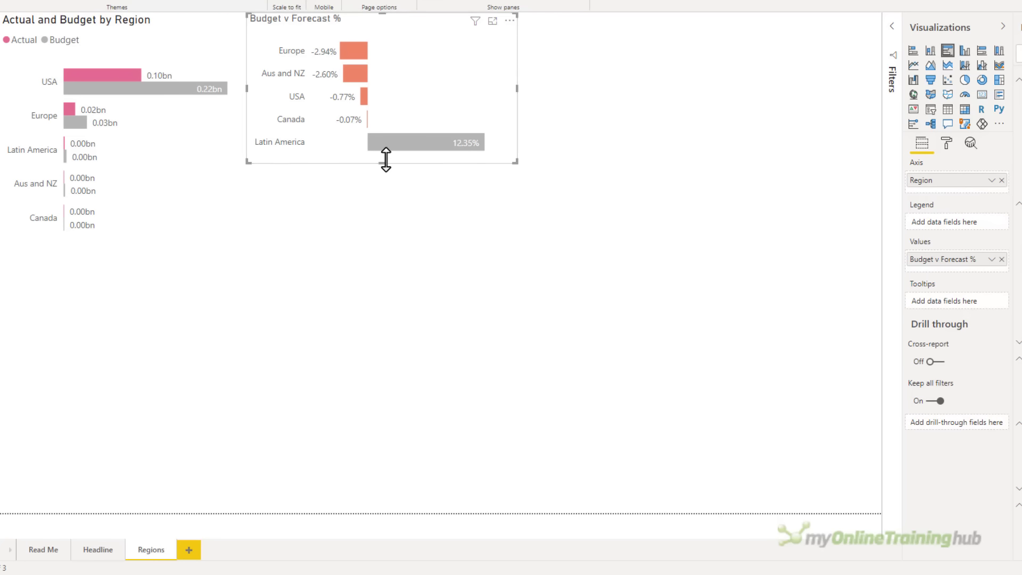
drag(383, 161, 376, 222)
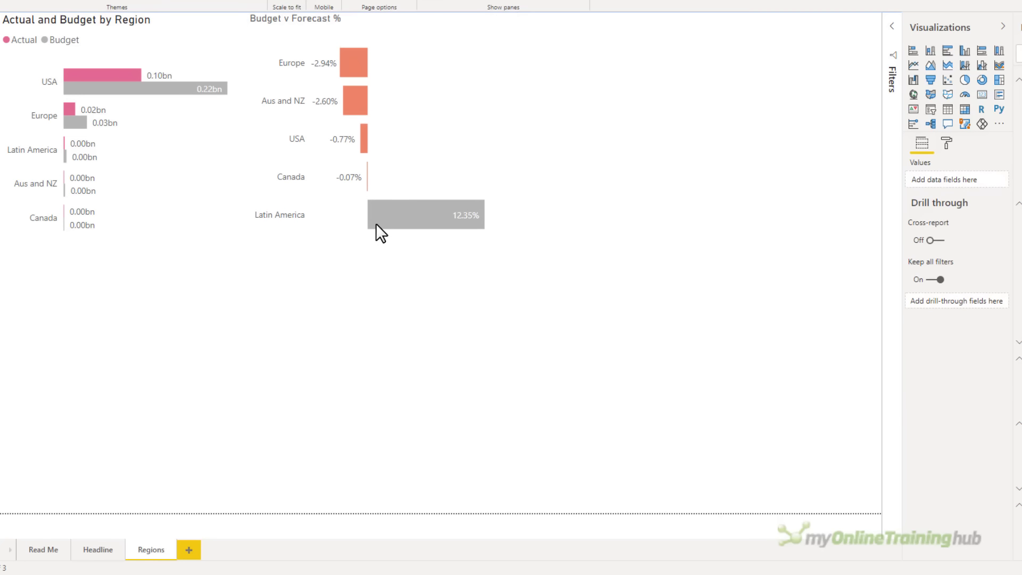
Step: Add a matrix spanning the area below both charts, with IT Area as rows, Region as columns and Budget v Forecast as values
click(964, 109)
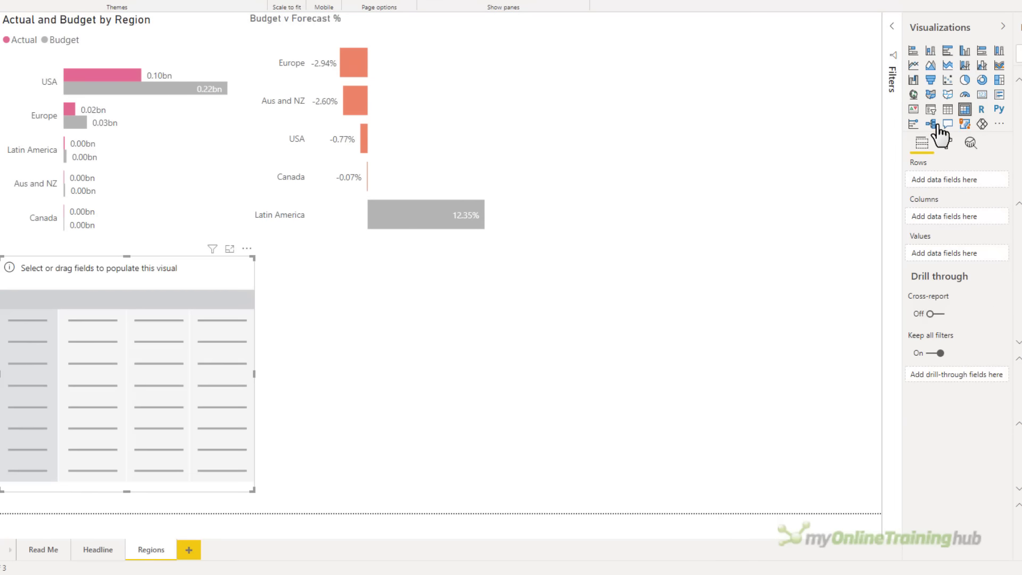
drag(250, 485, 464, 381)
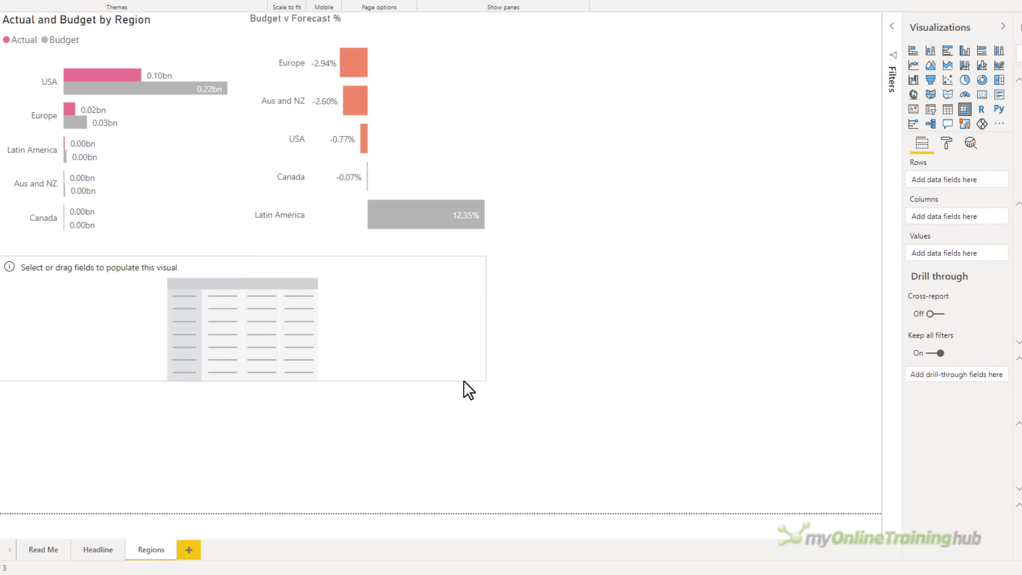
drag(1010, 458, 893, 189)
drag(822, 182, 823, 183)
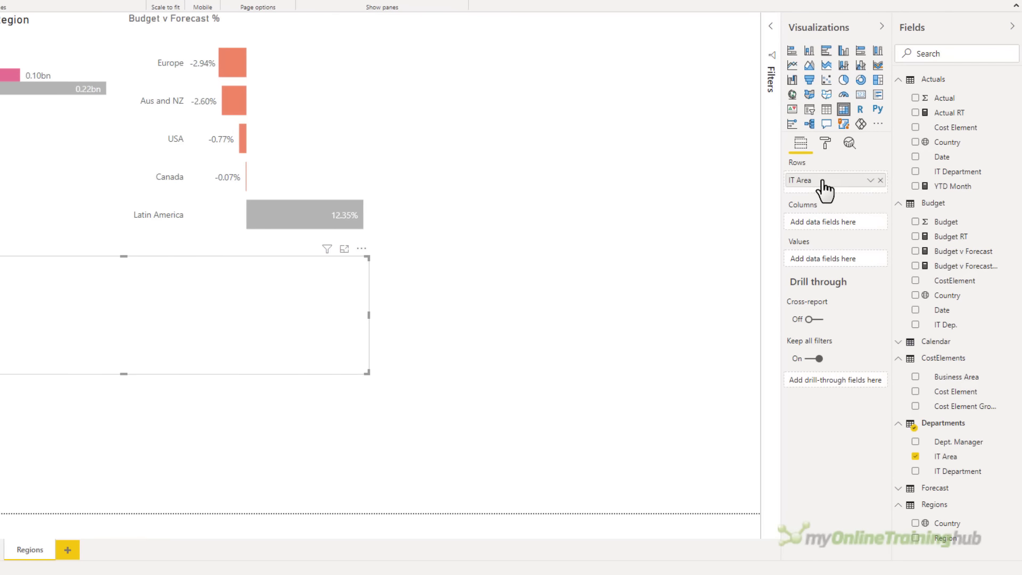
drag(939, 538, 829, 227)
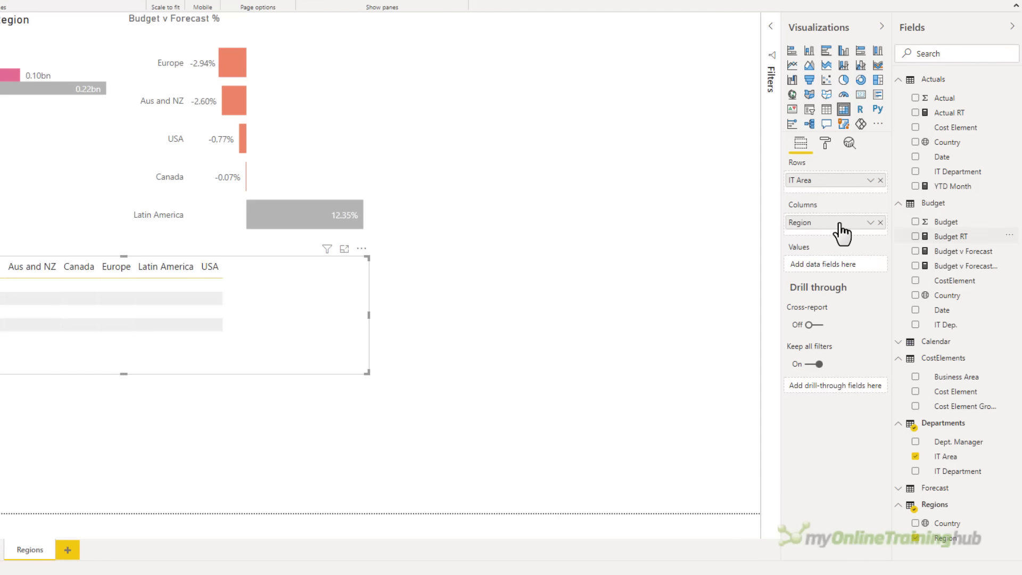
click(915, 251)
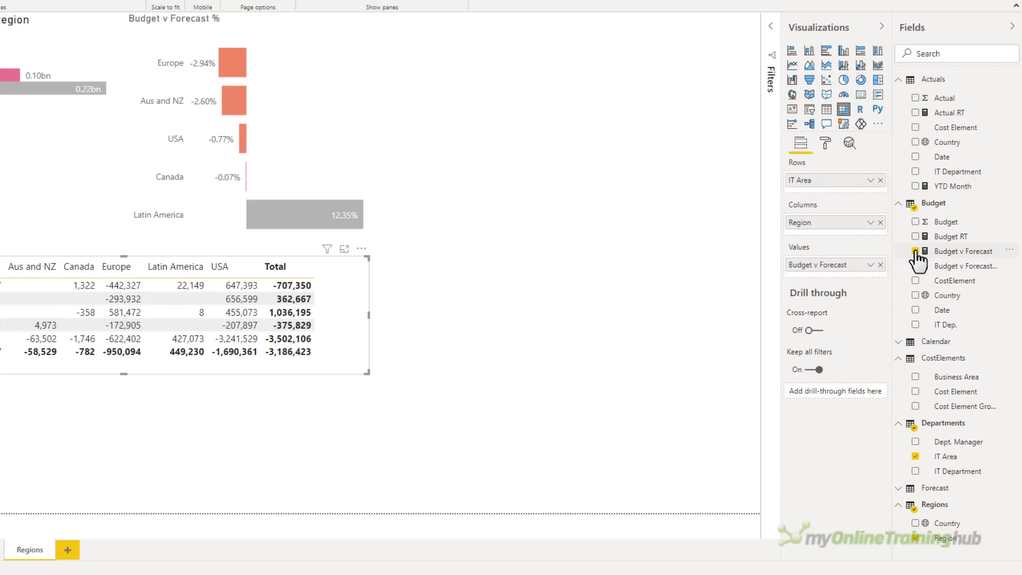
Step: Turn on conditional formatting icons for Budget v Forecast in the matrix and open their advanced rule settings
click(825, 144)
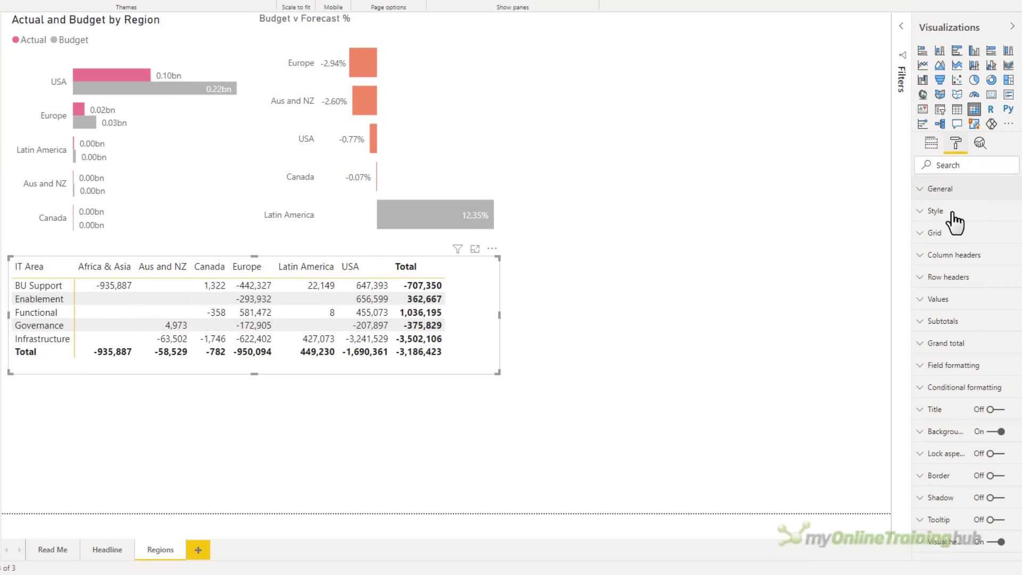
click(942, 389)
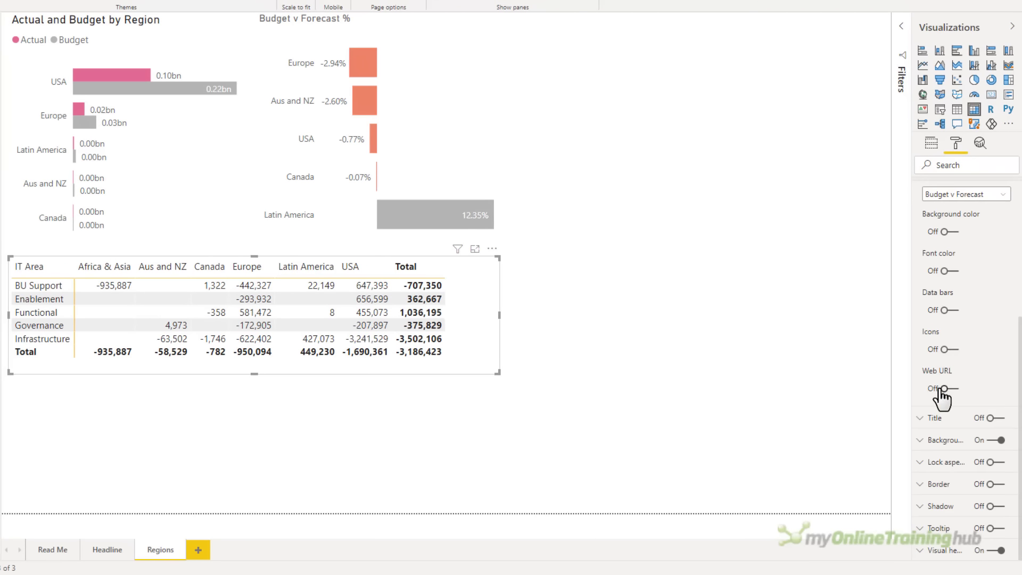
click(945, 350)
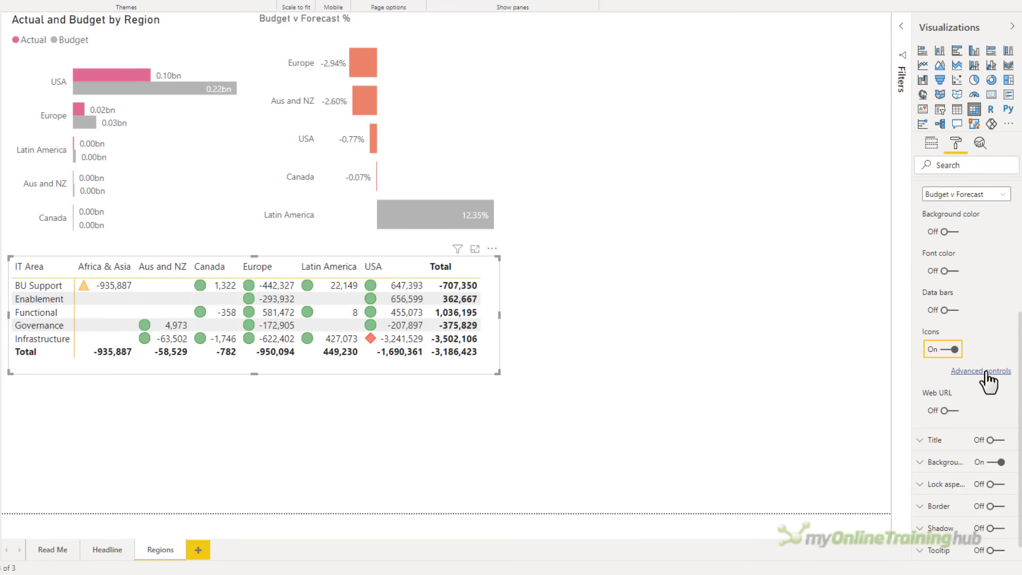
click(985, 371)
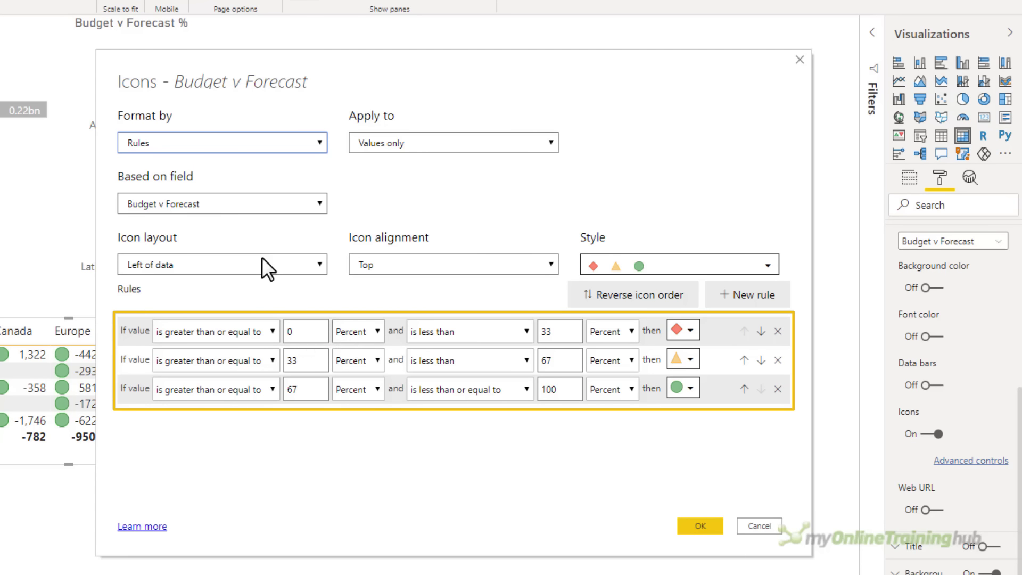
Step: Set the first icon rule's upper limit to less than 0 as a Number and give it a red circle
drag(554, 332, 534, 332)
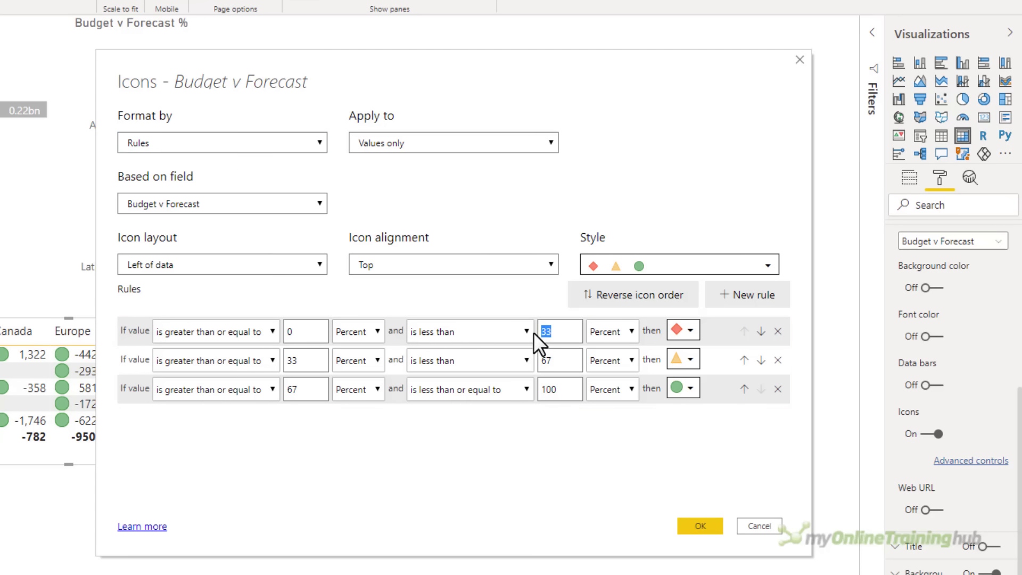
click(619, 330)
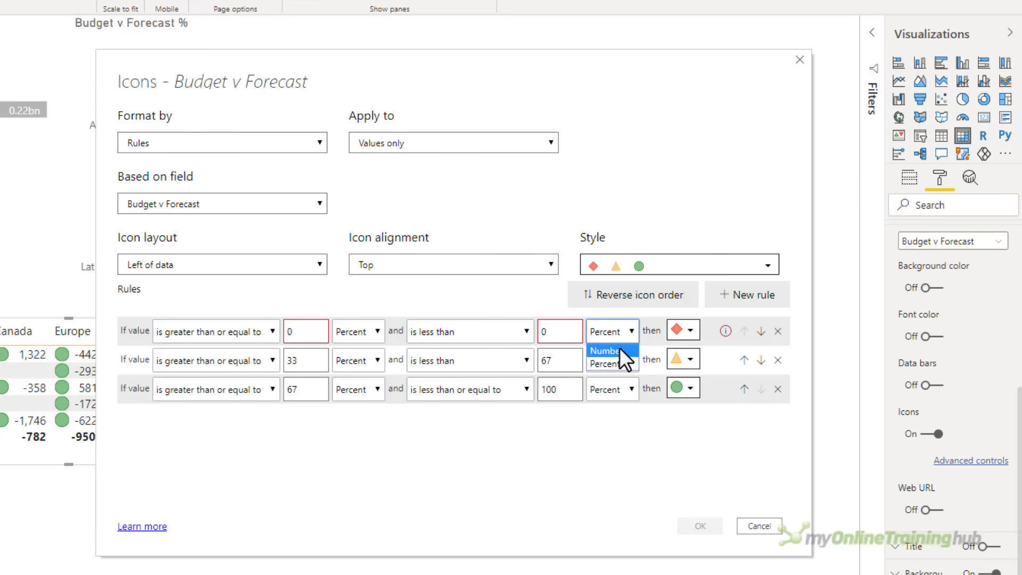
click(618, 347)
click(687, 328)
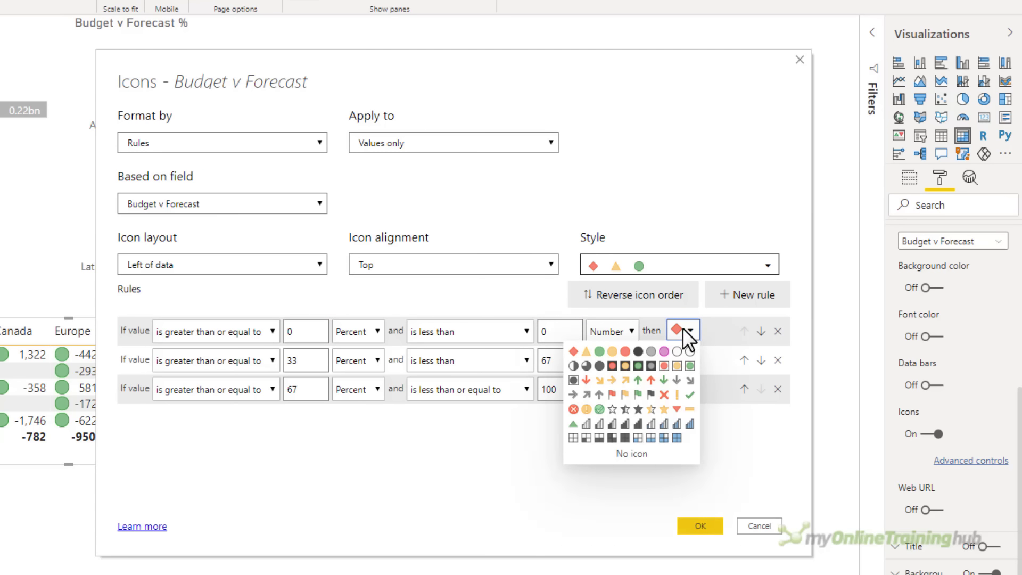
click(625, 352)
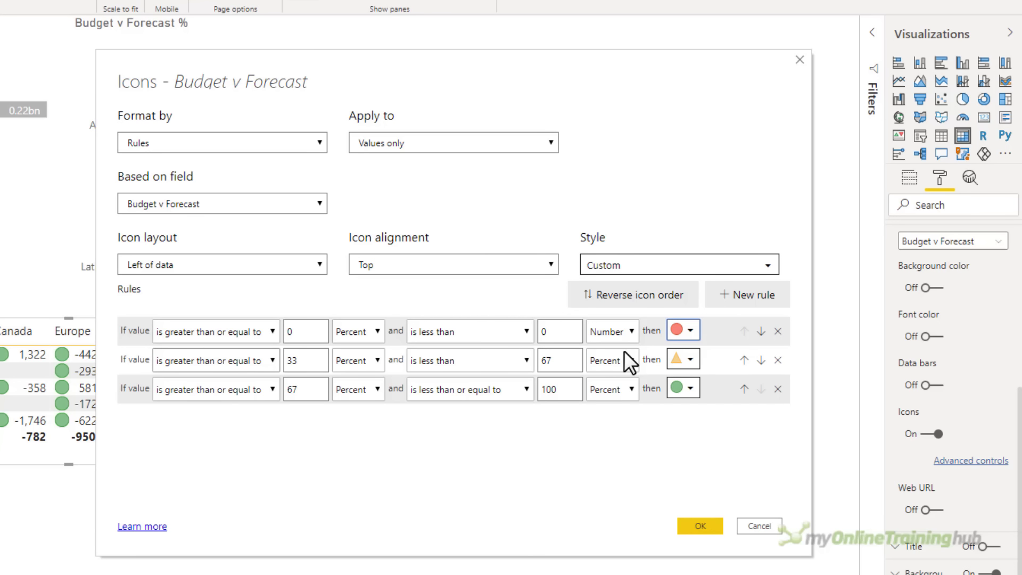
Step: Set the second icon rule to greater than or equal to 0 as a Number and less than or equal to 100 Percent
double_click(292, 360)
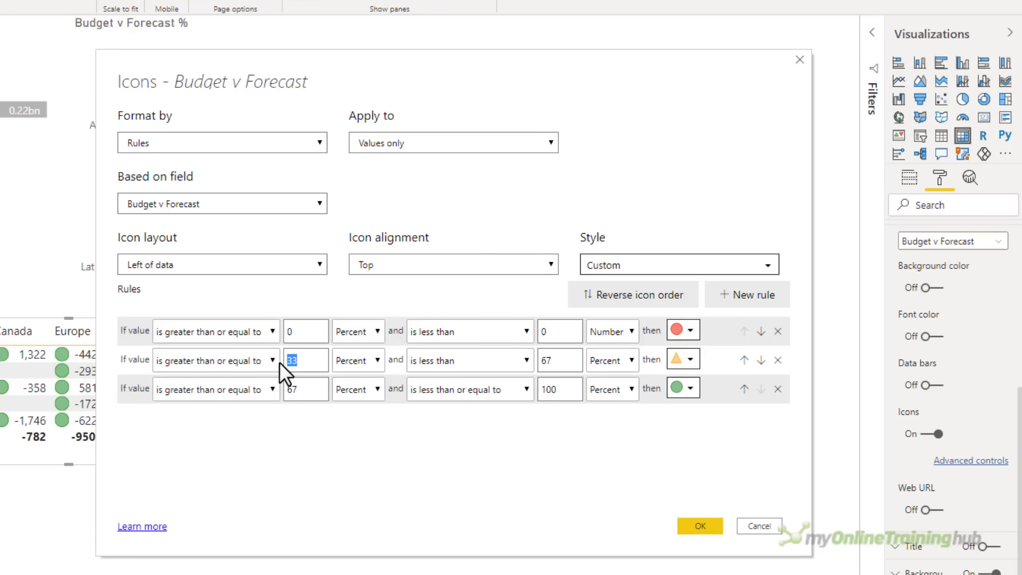
text(0)
click(379, 355)
click(365, 377)
click(485, 362)
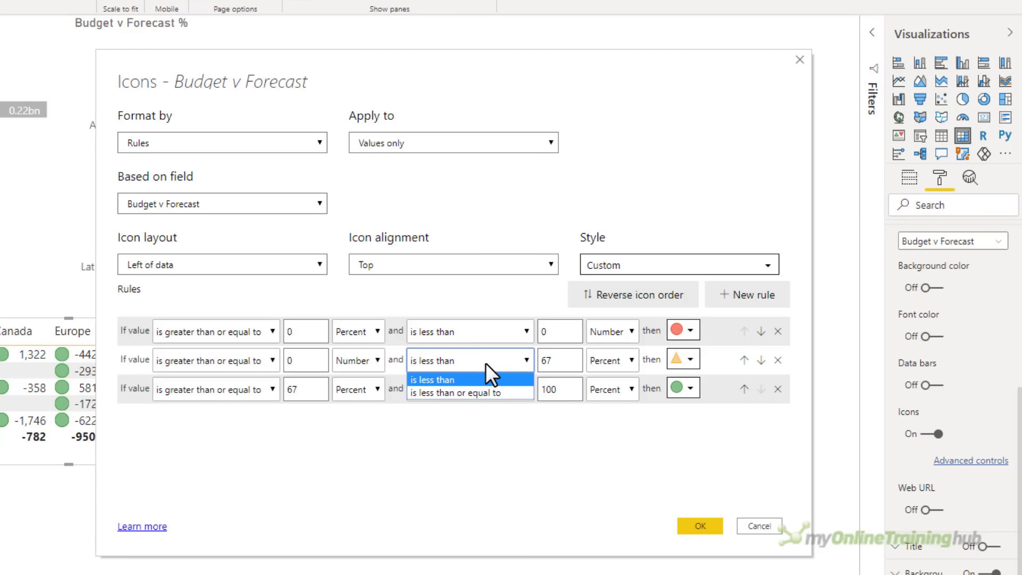
click(483, 392)
double_click(563, 361)
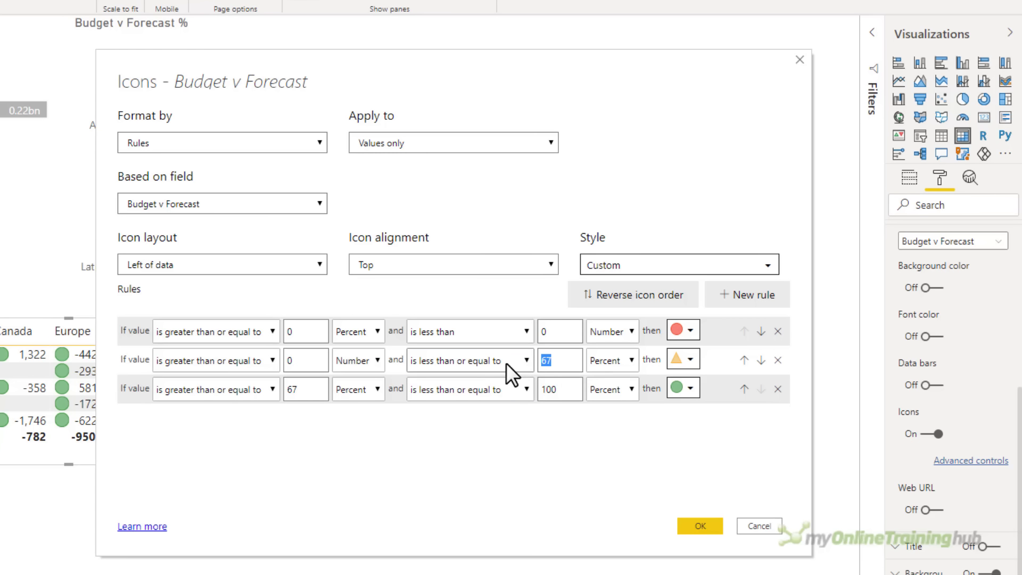
text(100)
Step: Give the second icon rule a green circle, delete the third rule and apply the icon settings
click(678, 360)
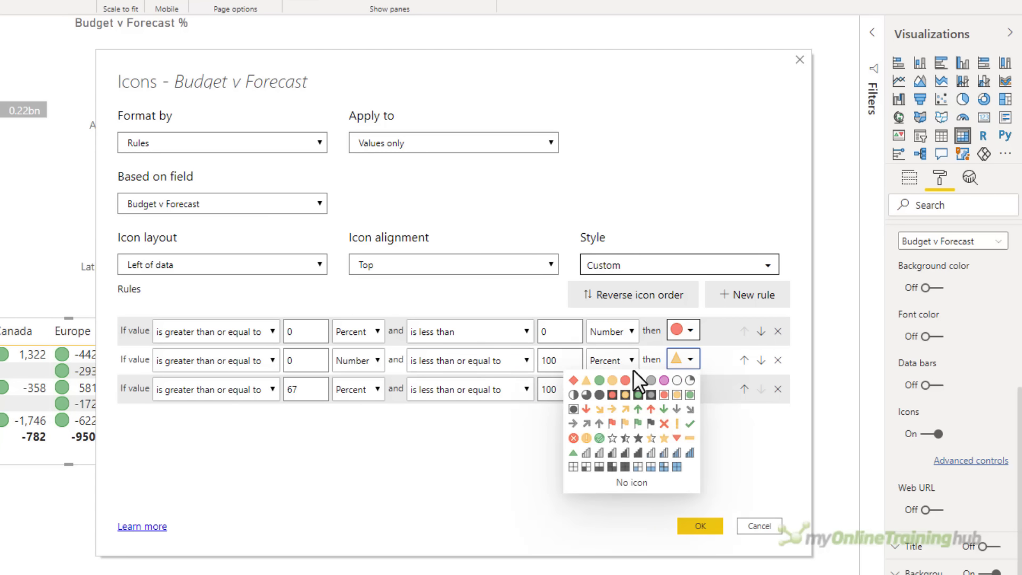
click(599, 380)
click(778, 389)
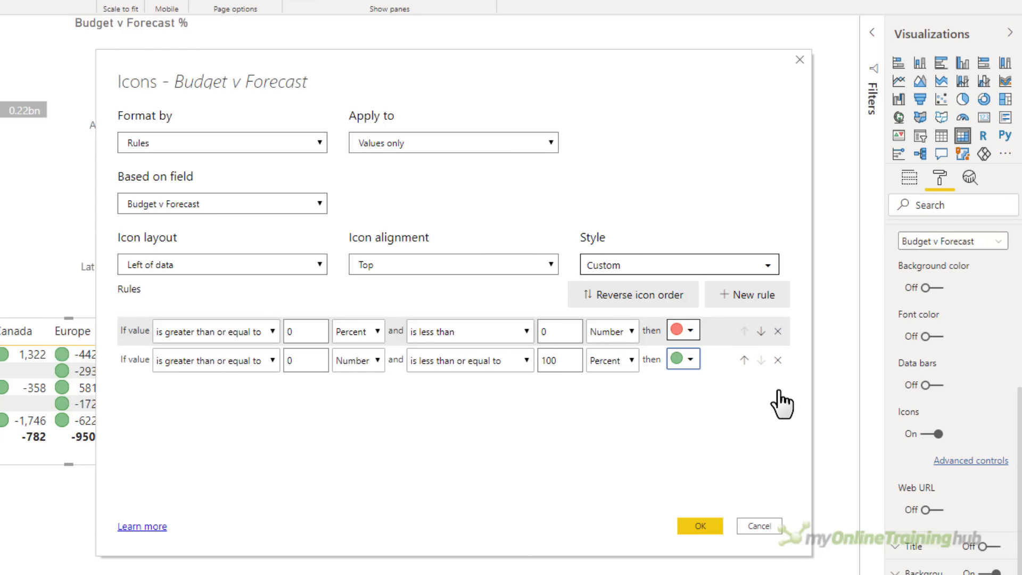
click(701, 525)
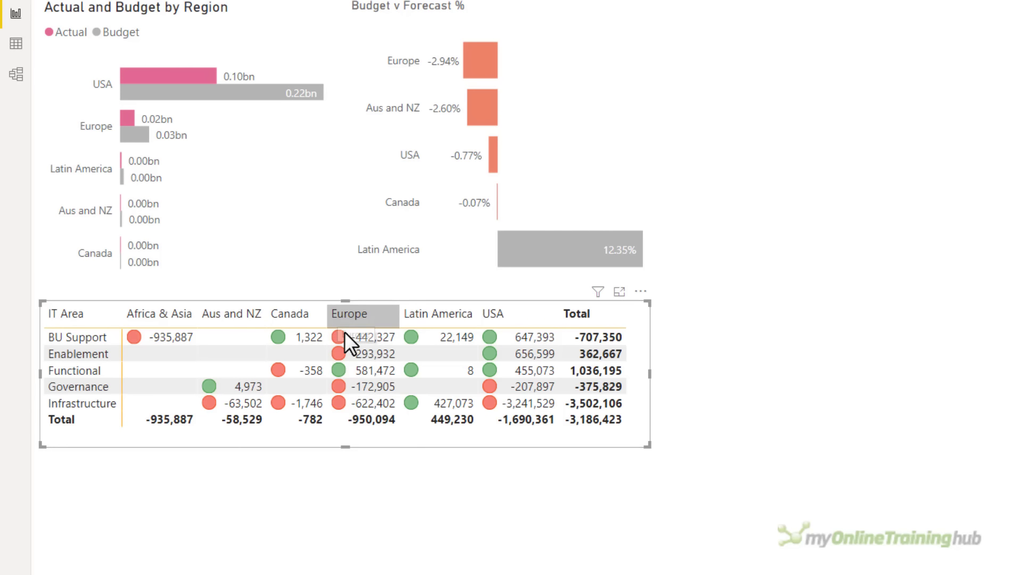
Step: Duplicate the IT Area matrix, place the copy directly below the original and make it taller by raising its upper edge
key(ctrl+c)
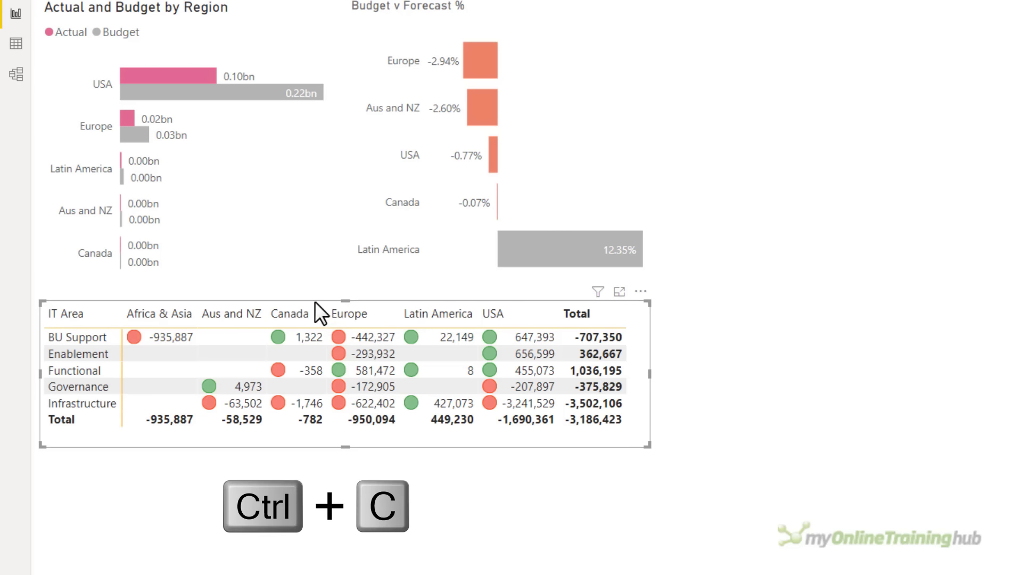
key(ctrl+v)
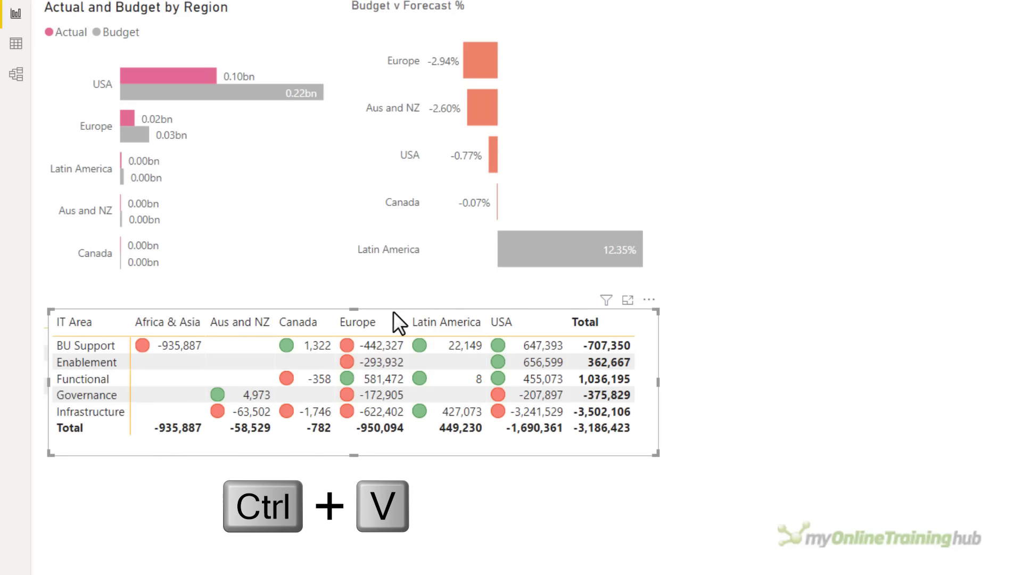
drag(364, 360, 351, 524)
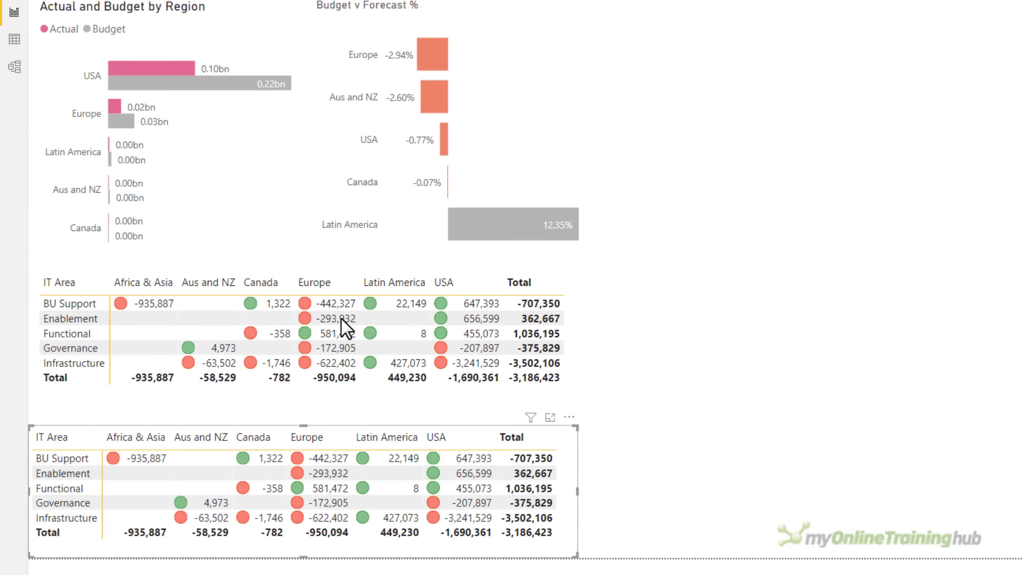
drag(305, 426, 311, 390)
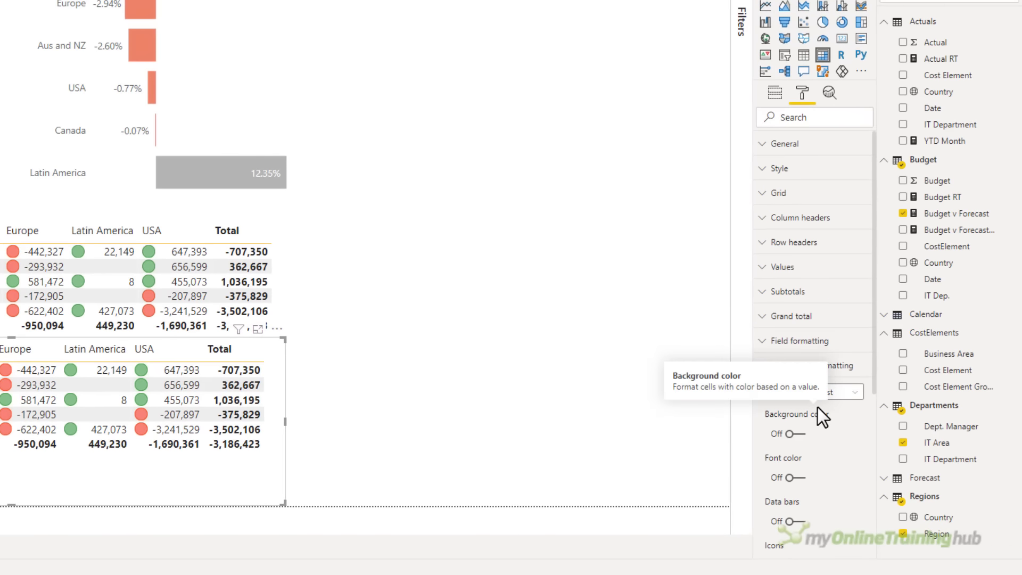
Step: Replace IT Area with Cost Element Group as the row field of the lower matrix
click(921, 389)
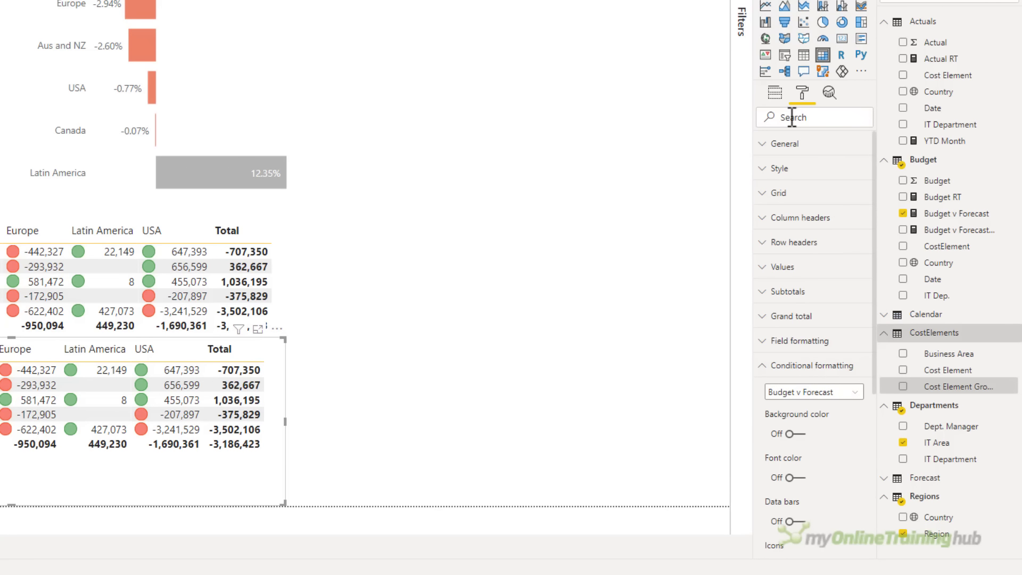
click(775, 95)
drag(911, 336, 830, 142)
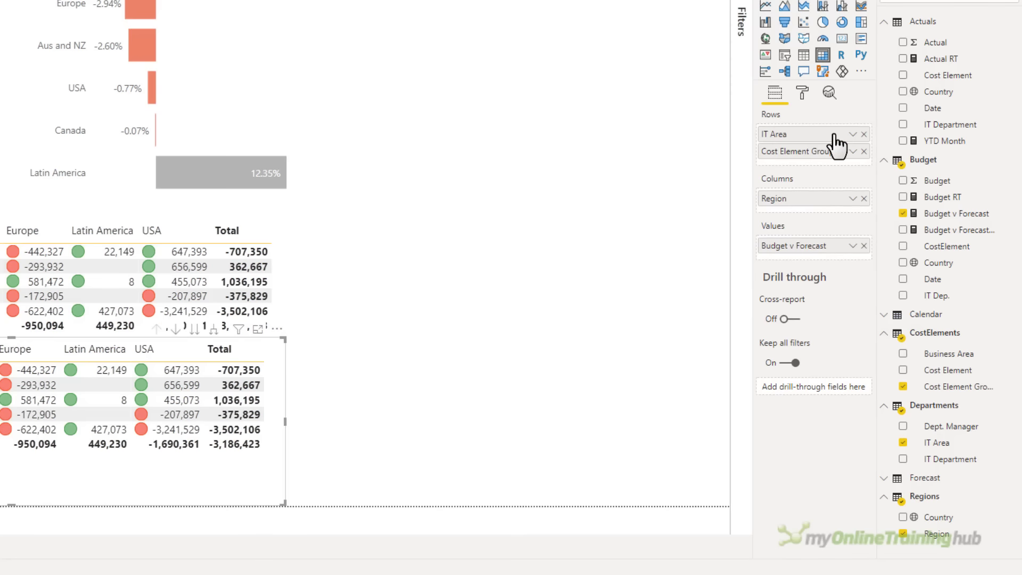
click(864, 134)
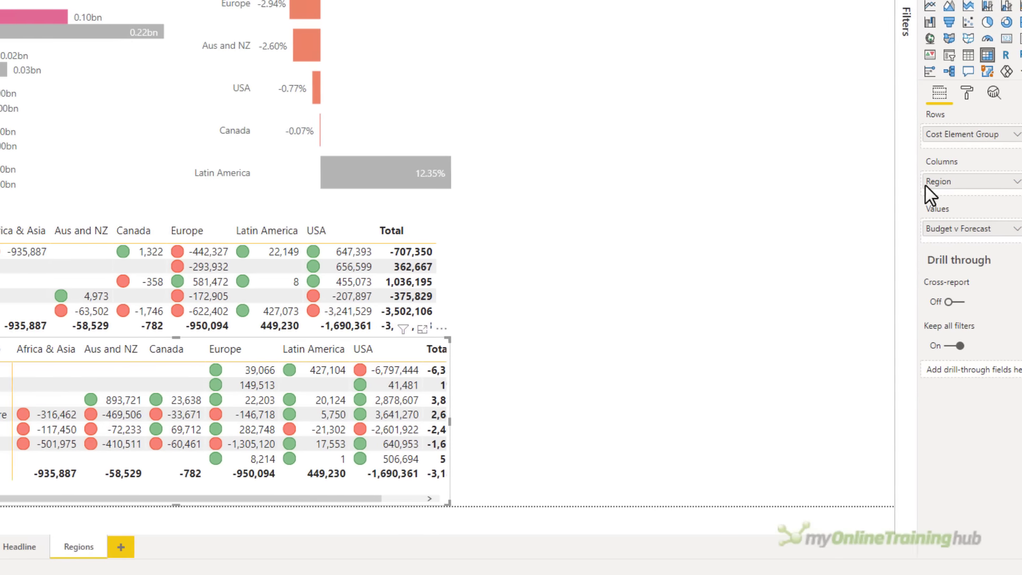
Step: Widen both matrices to the same width, and shift the upper one up with its IT Area and Europe columns widened to match the lower one
drag(576, 423, 615, 422)
click(498, 223)
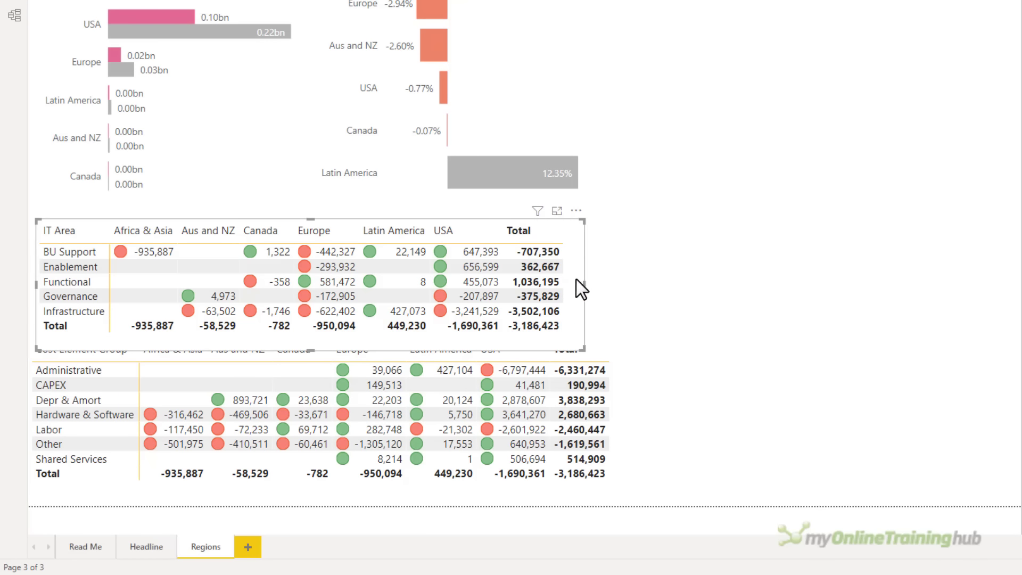
drag(582, 284, 613, 285)
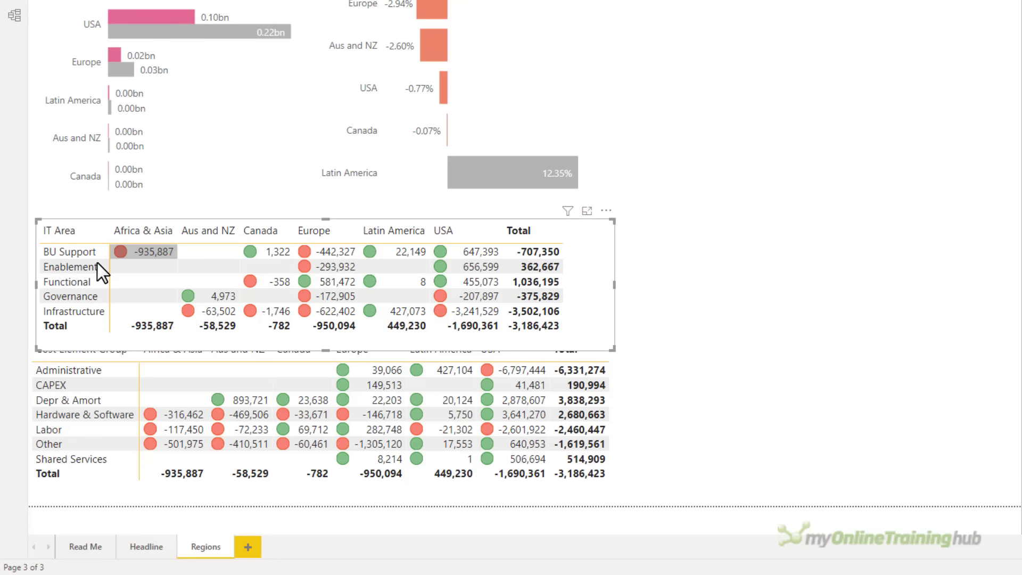
drag(111, 240, 145, 209)
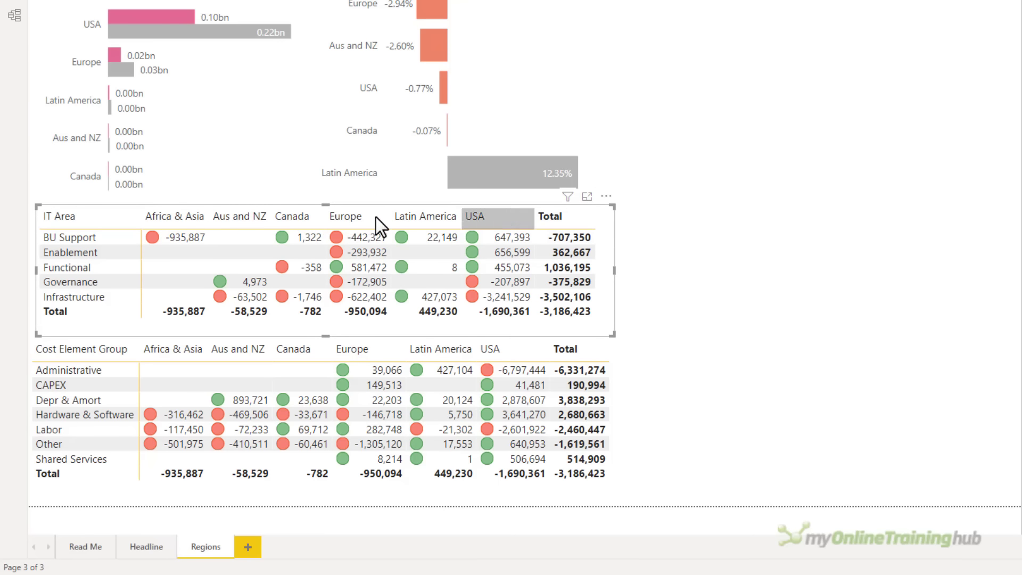
drag(392, 219, 405, 220)
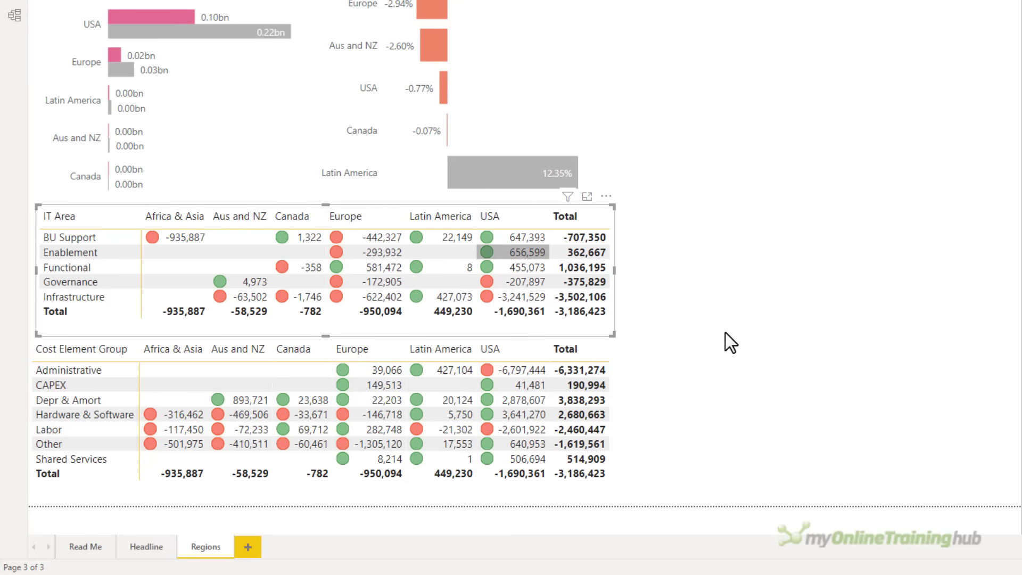
Step: Add a filled map of Actual by Country and enlarge it to fill the empty area beside the Budget v Forecast % chart
click(708, 338)
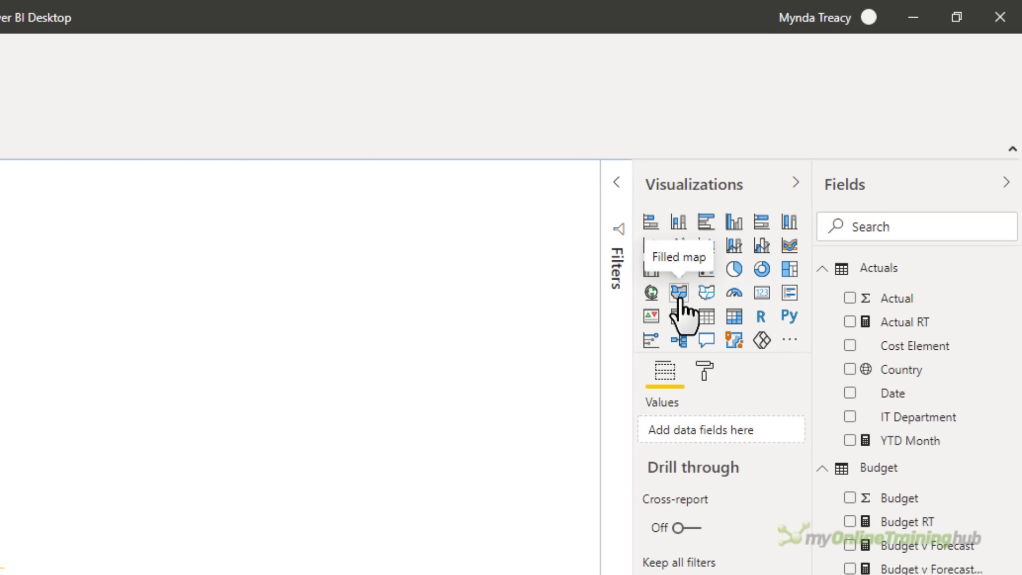
click(679, 295)
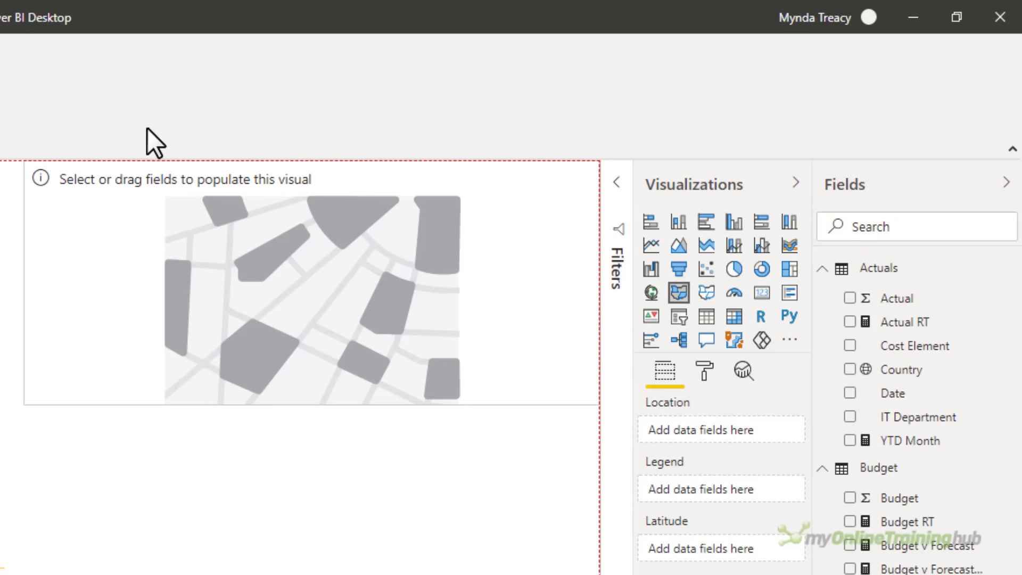
drag(25, 404, 4, 543)
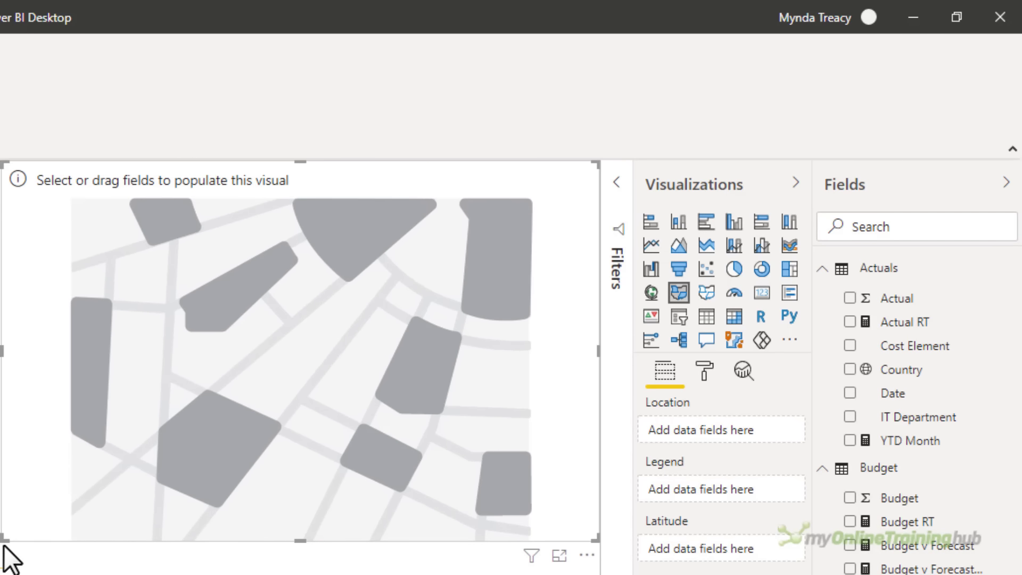
click(850, 299)
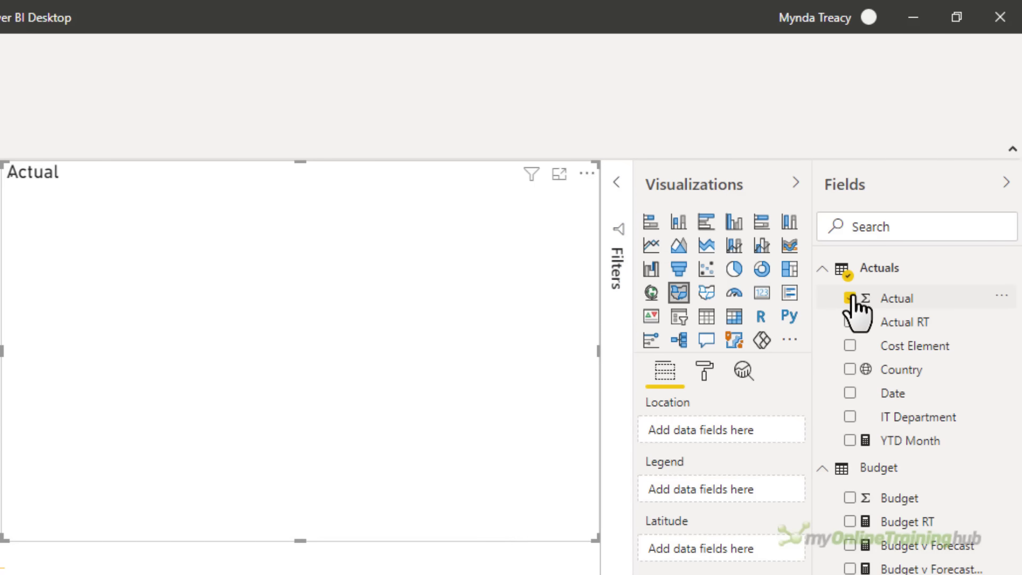
click(850, 369)
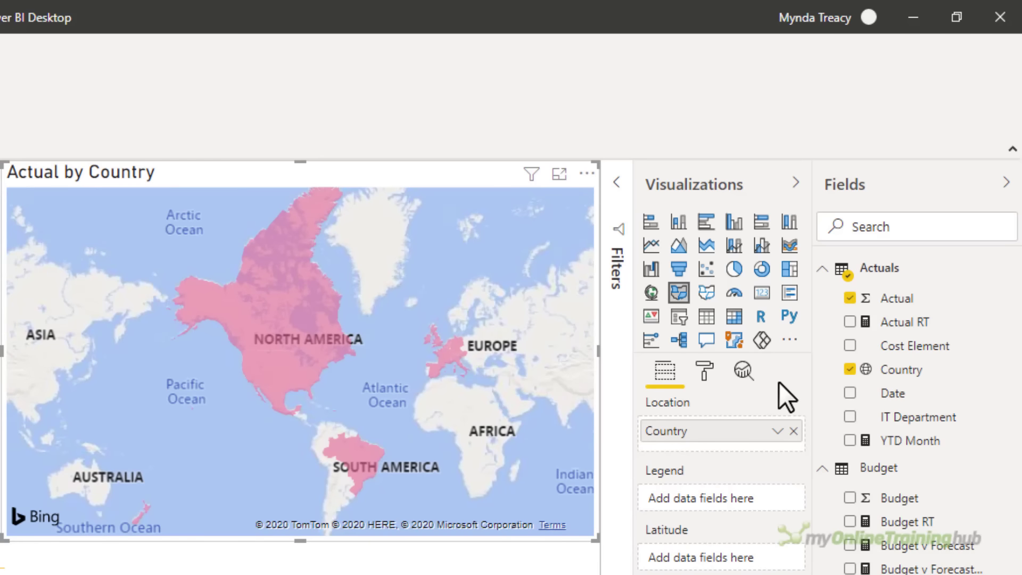
Step: Colour the map's countries on a colour scale based on Sum of Actual, from light purple for the lowest value to dark purple for the highest
click(698, 381)
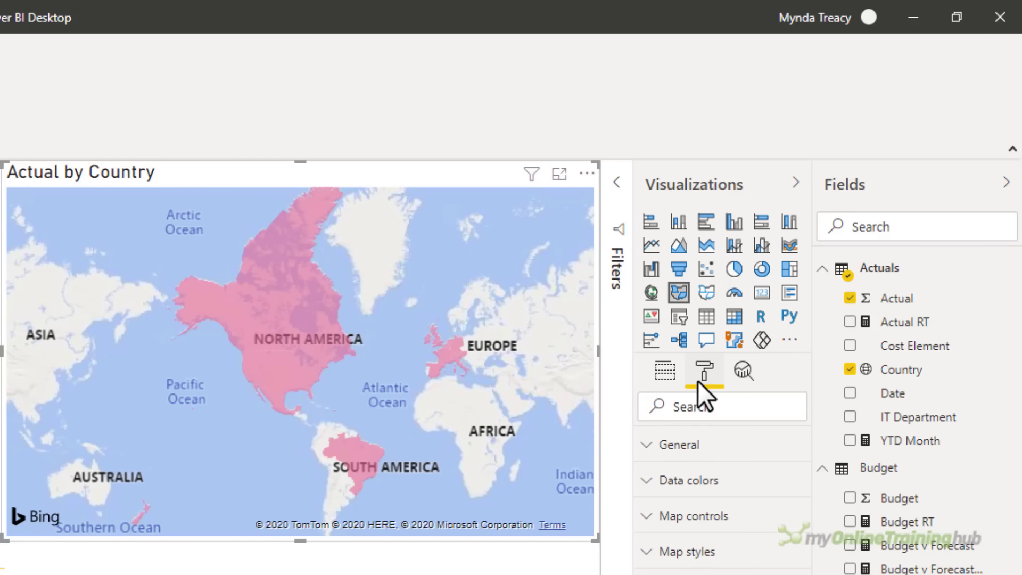
click(650, 489)
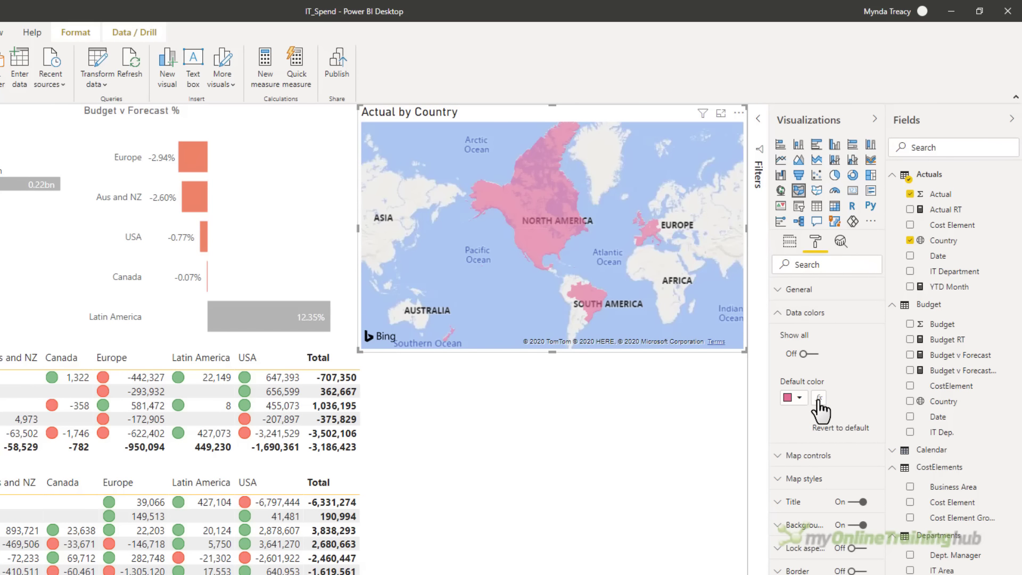
click(819, 398)
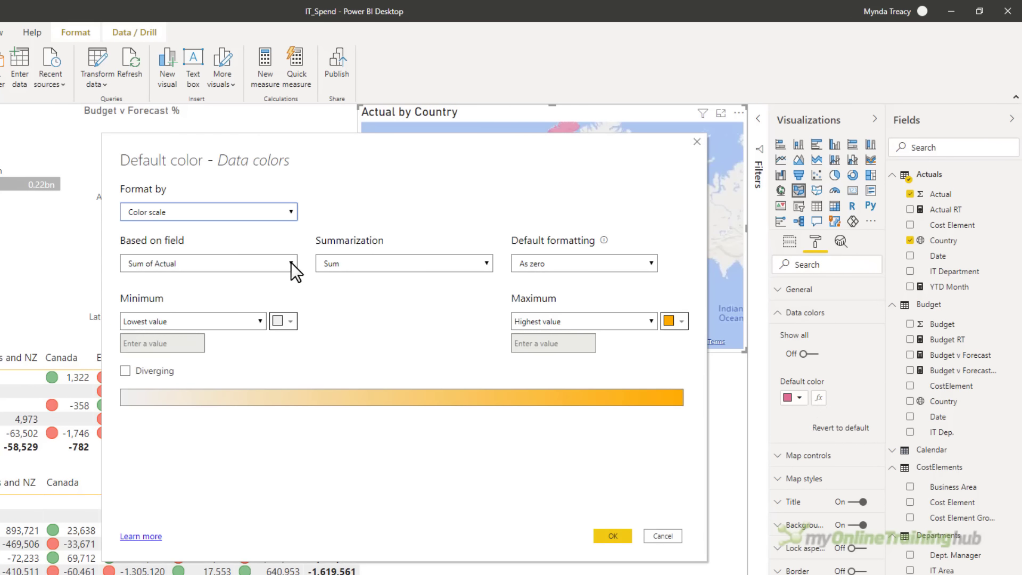
click(283, 321)
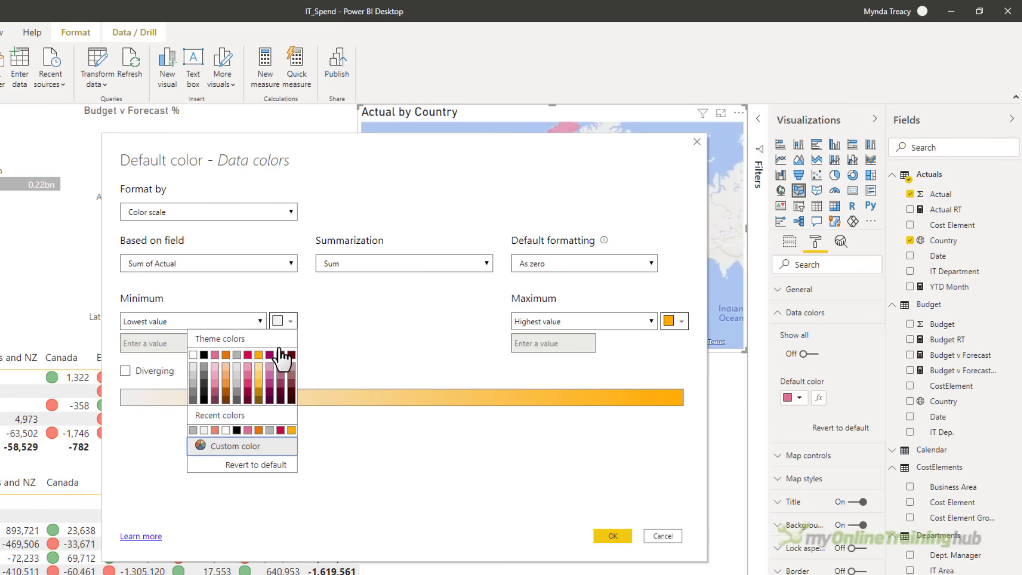
click(270, 378)
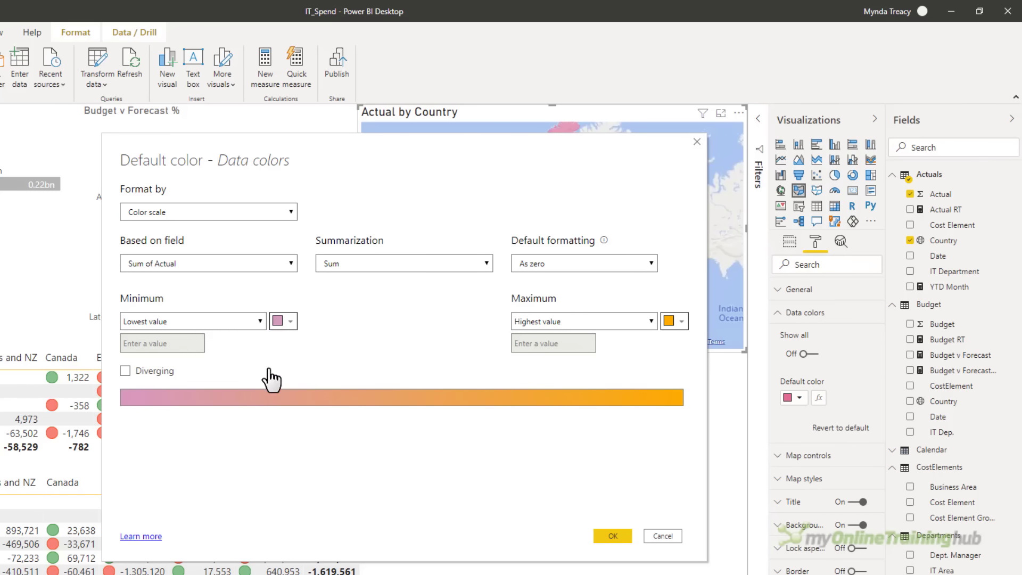
click(676, 322)
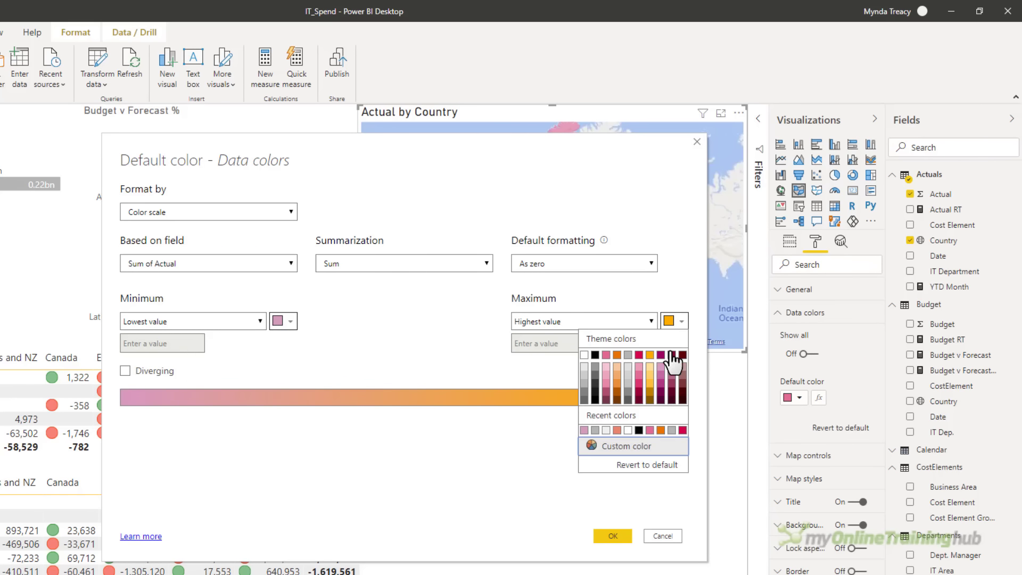
click(662, 395)
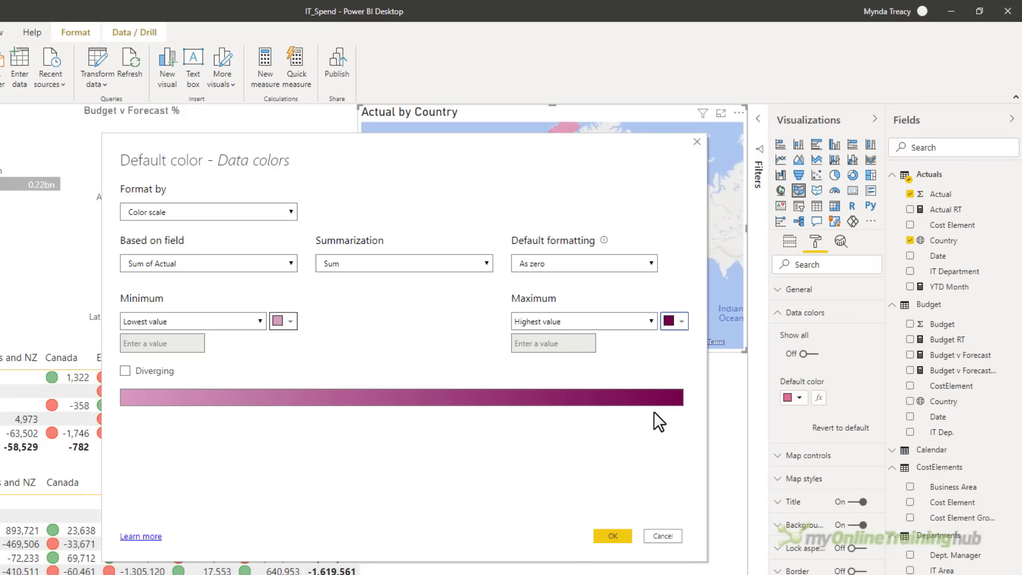
click(611, 533)
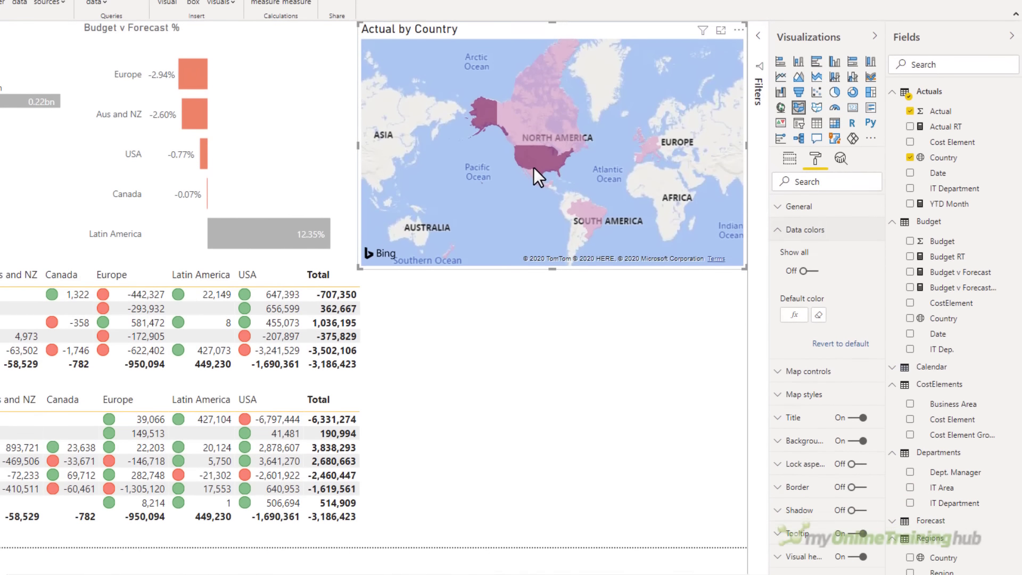
Step: Insert a scatter chart beneath the map and extend its upper edge to just below the map
key(Escape)
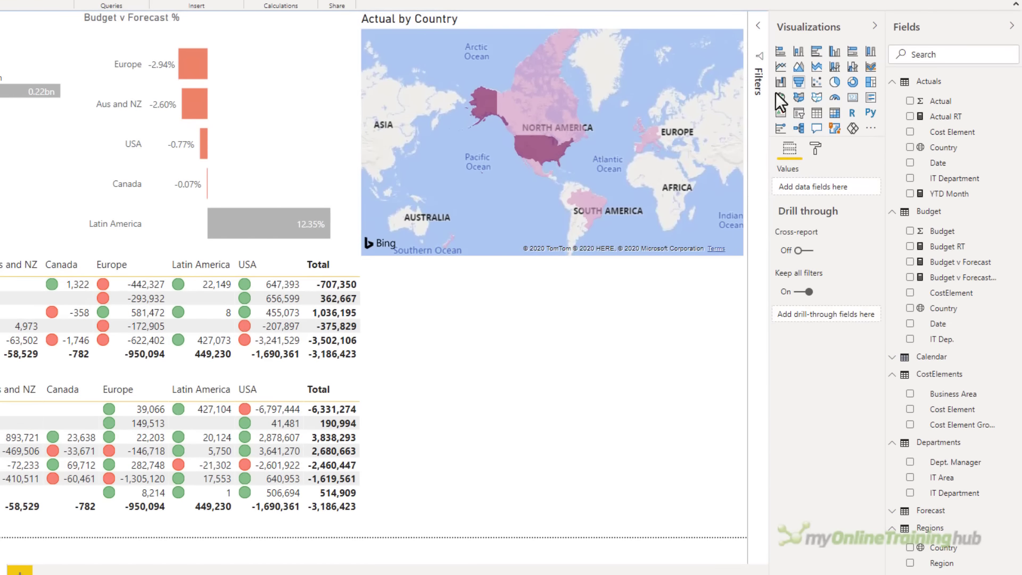
click(815, 83)
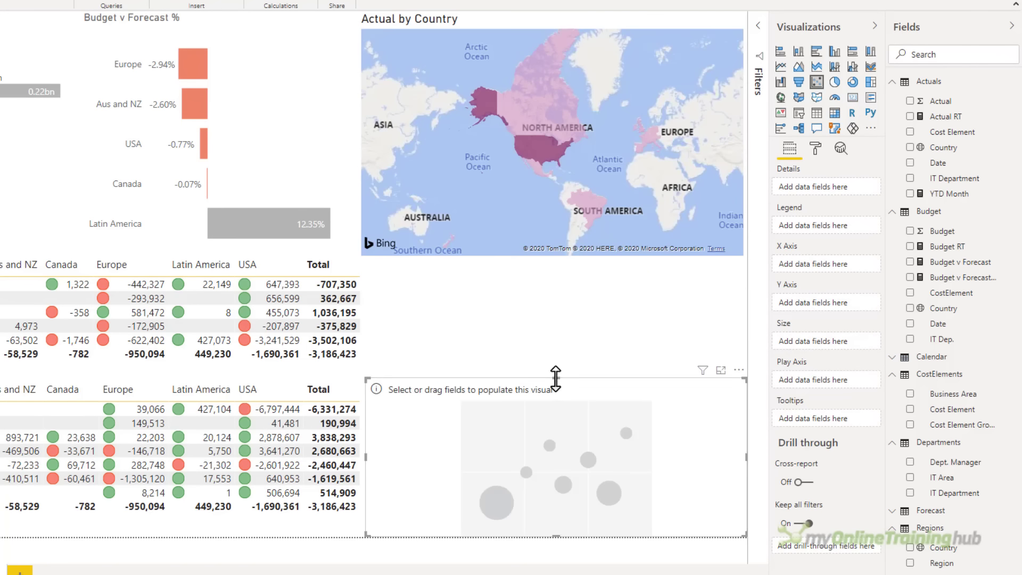
drag(555, 378, 561, 263)
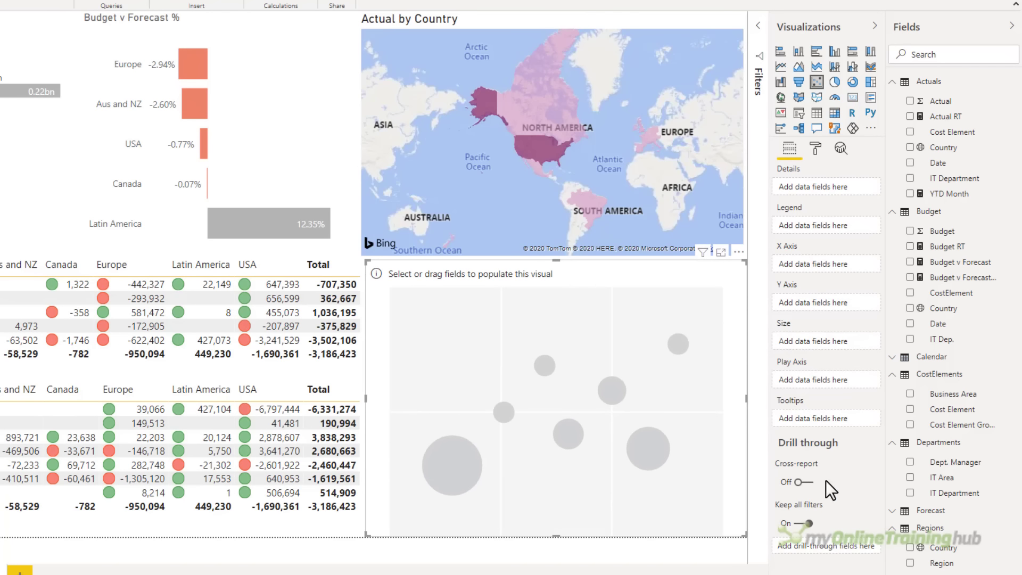
Step: Set the scatter chart's legend to Country, X axis to Budget v Forecast, Y axis to Budget v Forecast % and size to Forecast
click(909, 548)
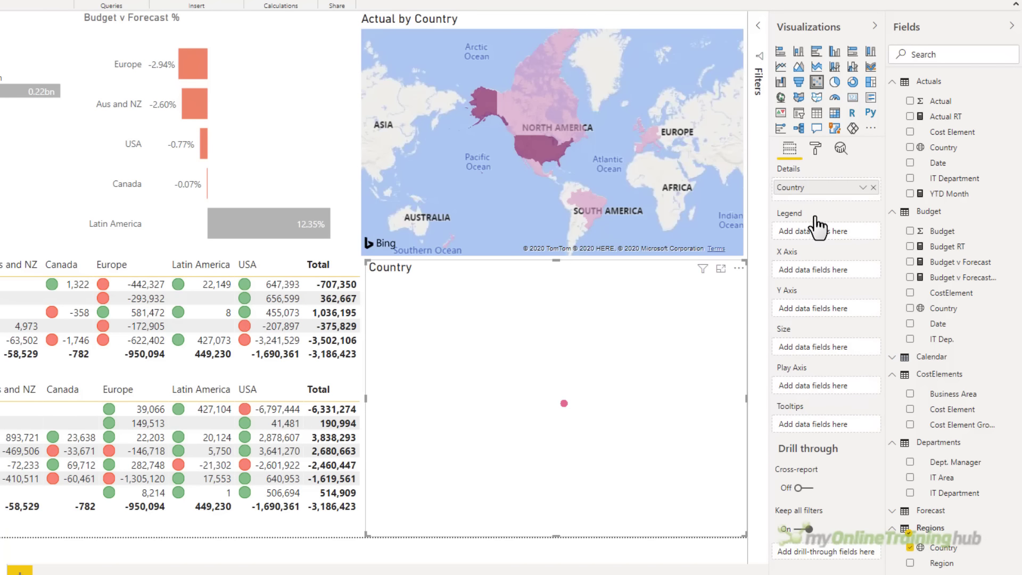
drag(809, 187, 815, 234)
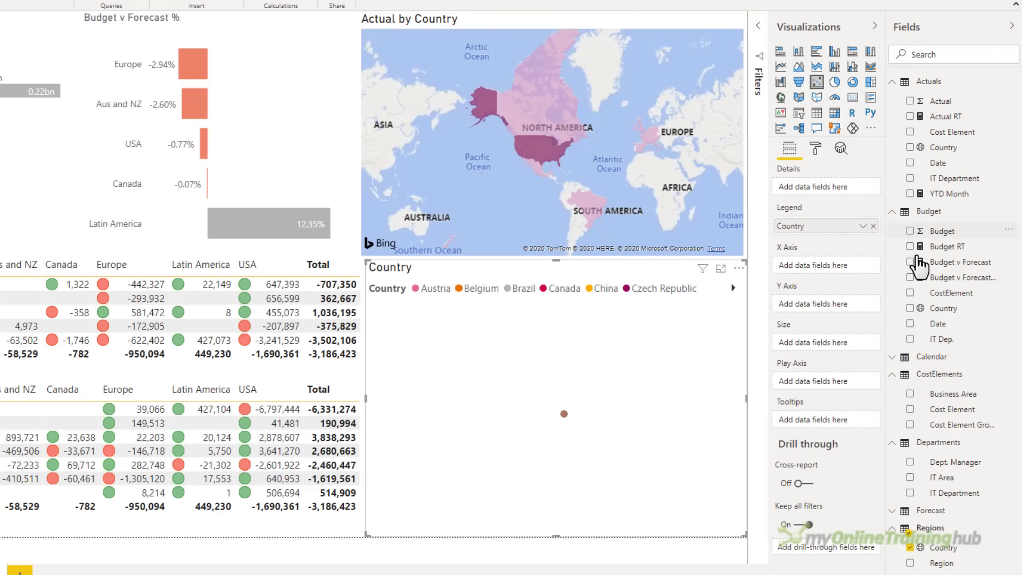
drag(916, 263, 857, 274)
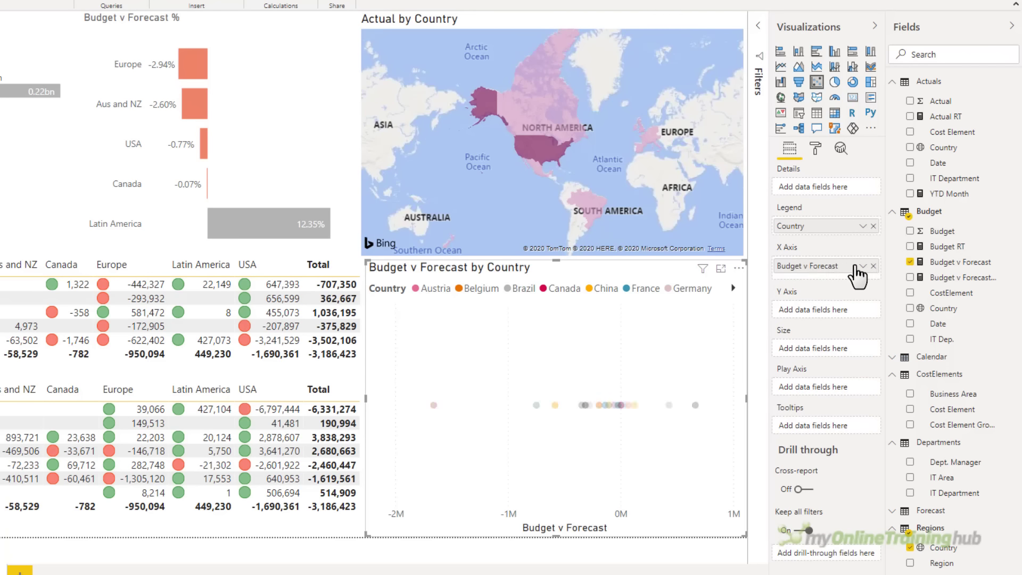
drag(955, 285, 829, 315)
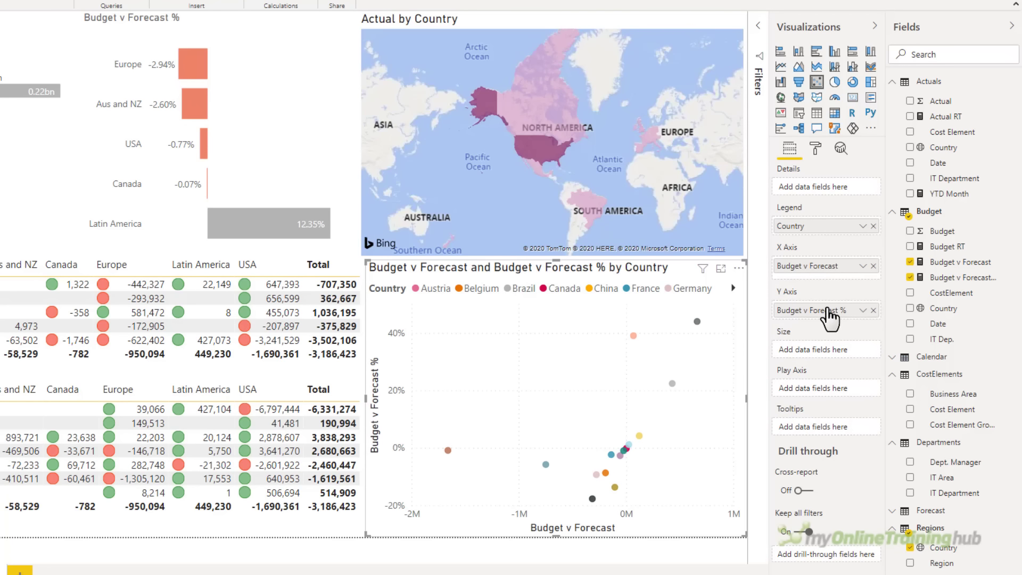
click(912, 510)
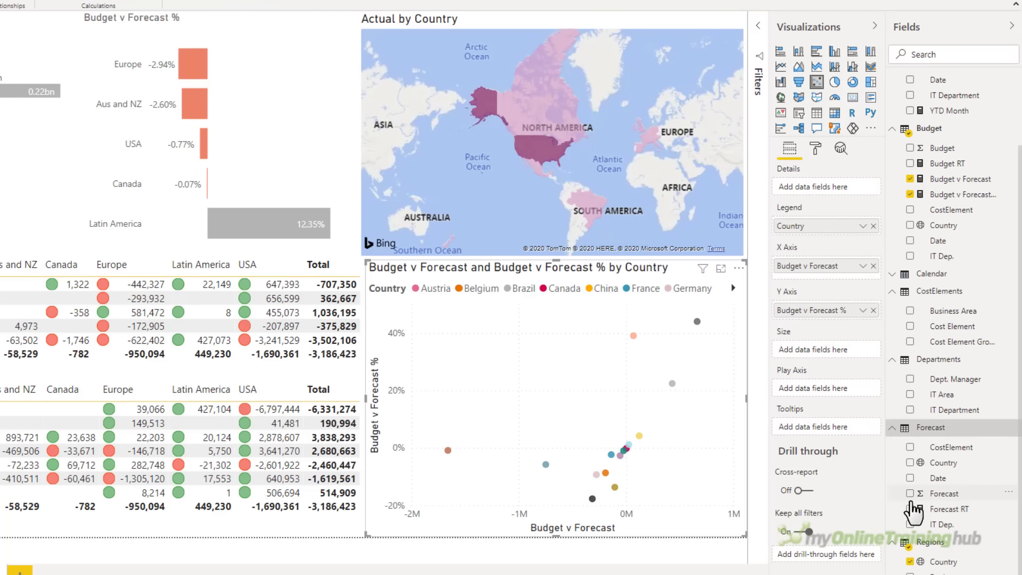
drag(934, 494, 812, 353)
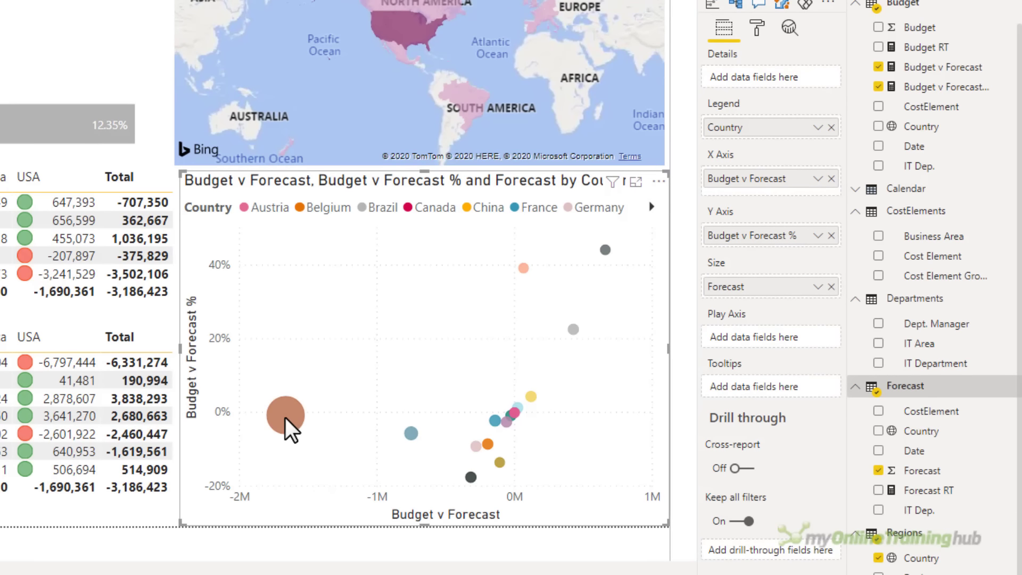
mouse_move(285, 417)
mouse_move(470, 480)
Step: Shorten the scatter chart's title to "Budget v Forecast" and colour it dark grey
click(755, 31)
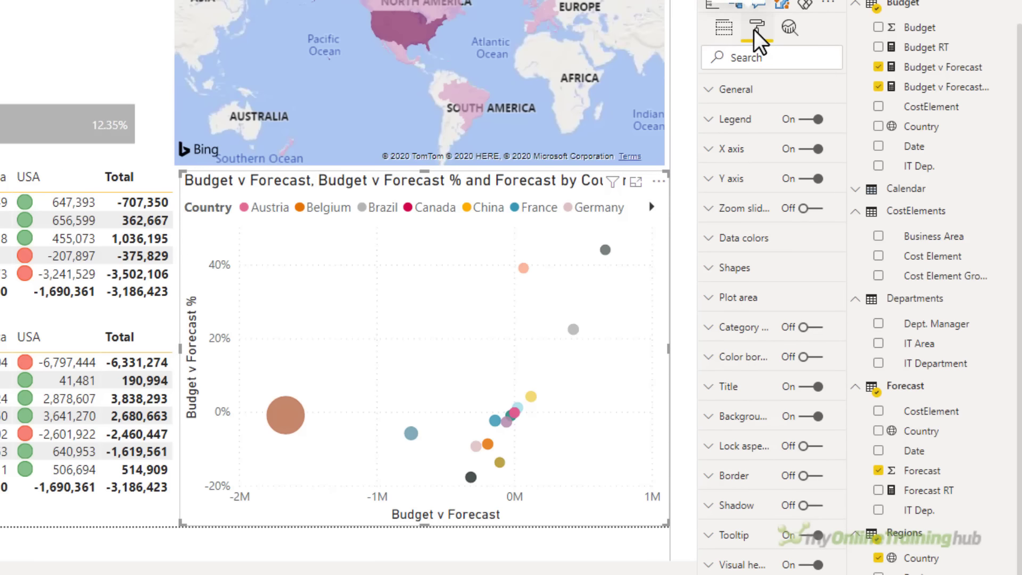
click(717, 386)
scroll(745, 372, down, 2)
click(797, 354)
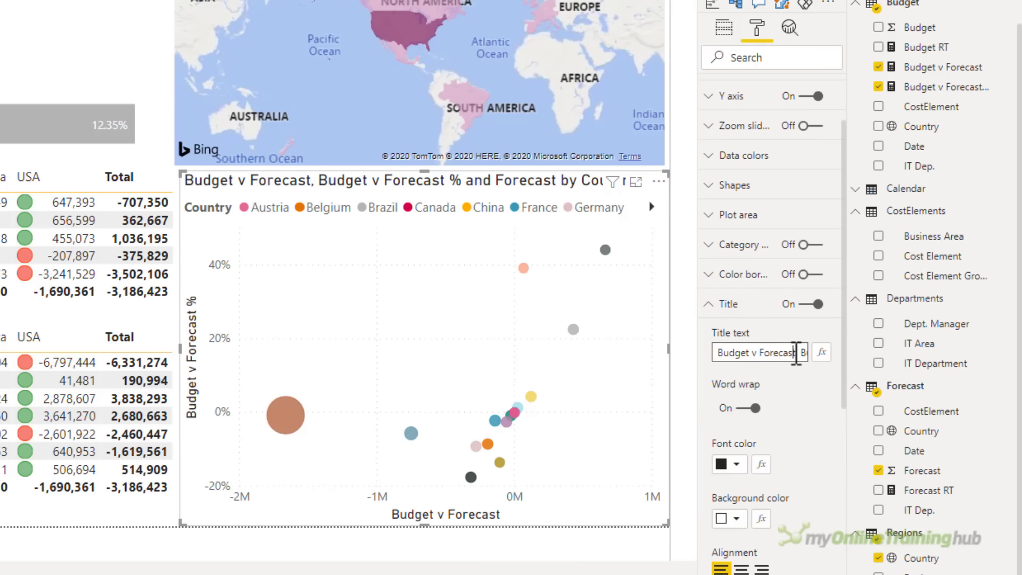
drag(802, 354, 867, 381)
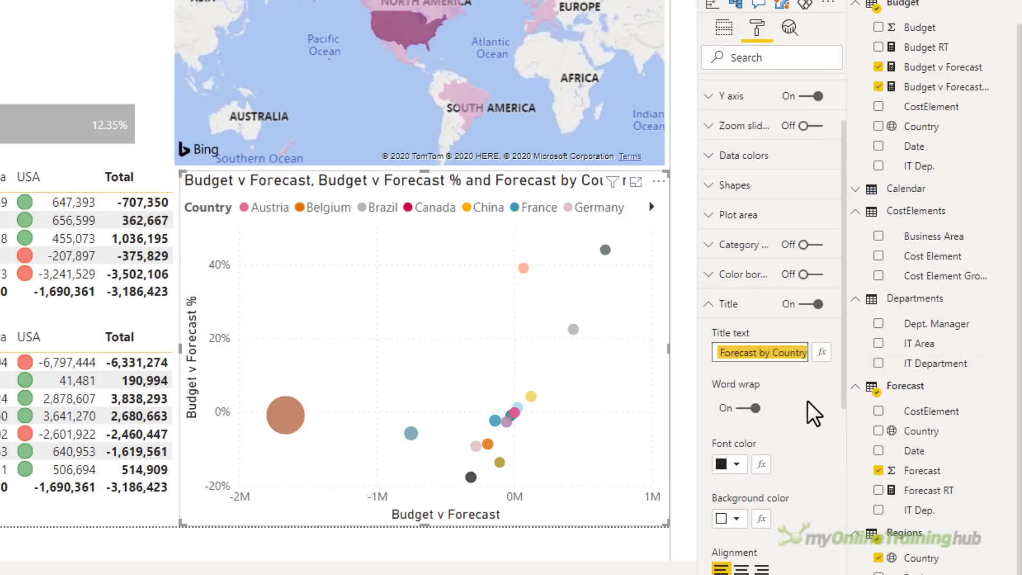
key(Delete)
click(735, 464)
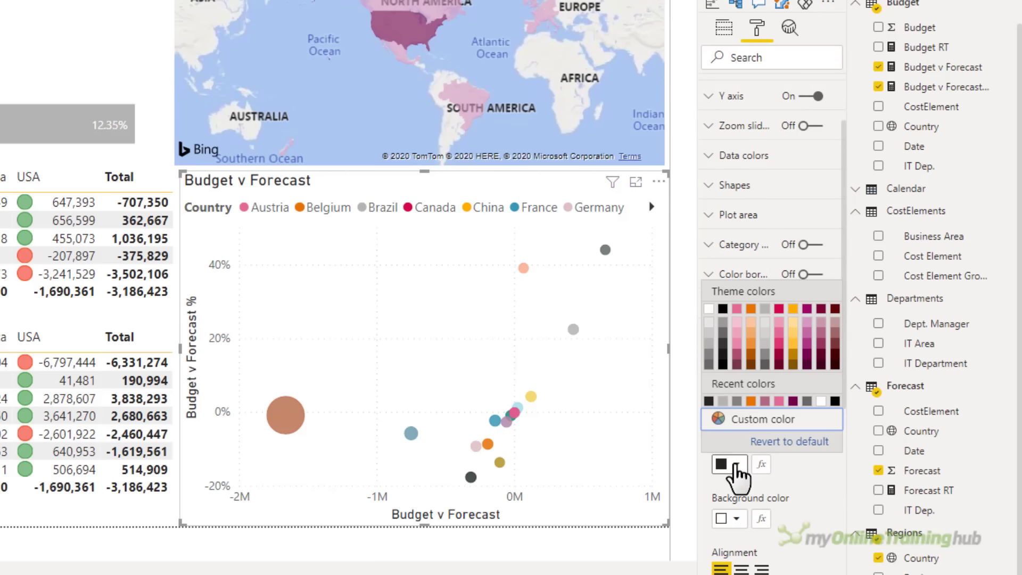
click(709, 364)
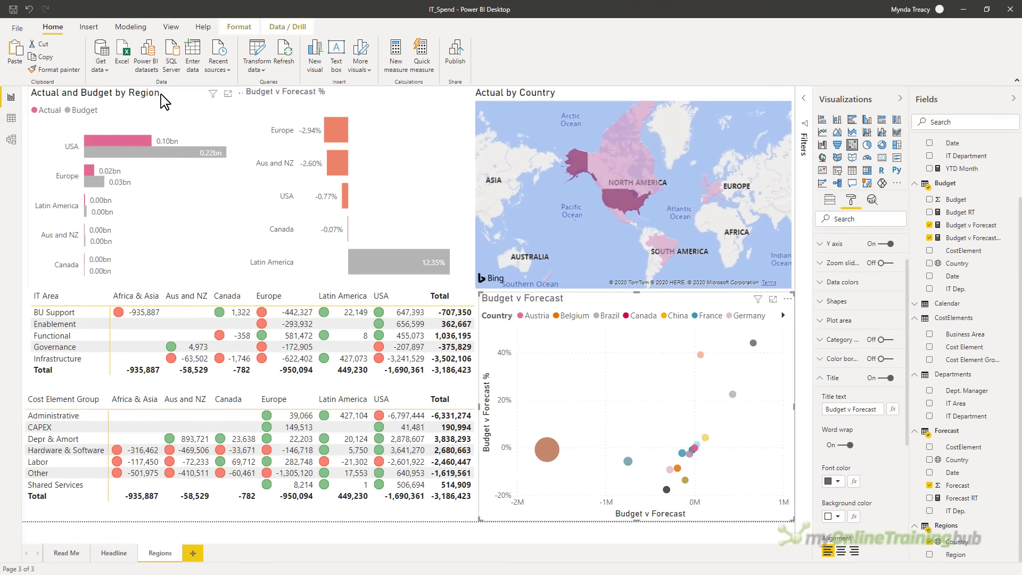
Step: Set the title font colour of the Actual and Budget by Region chart to White, 60% darker
click(165, 101)
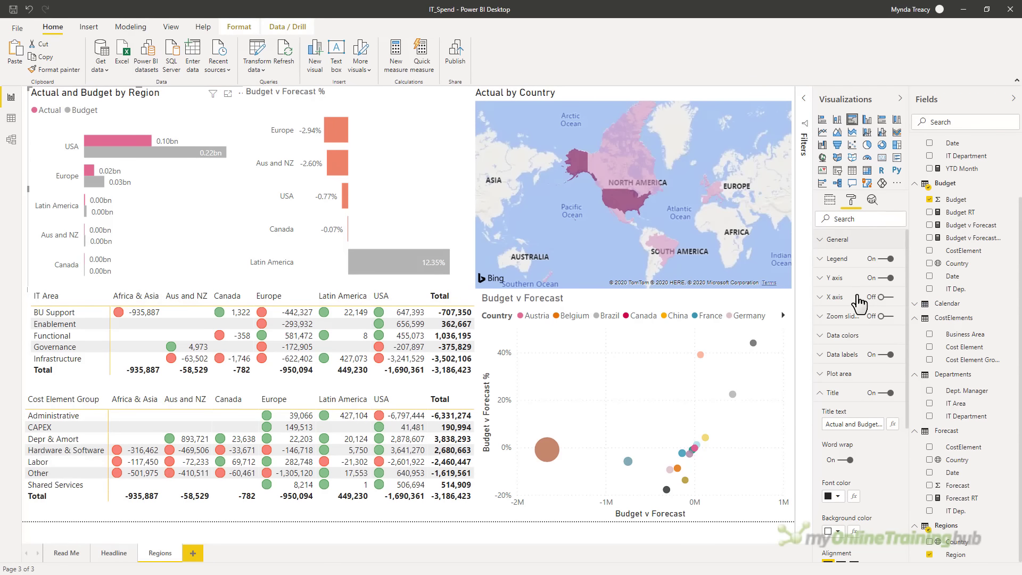
click(838, 496)
click(757, 446)
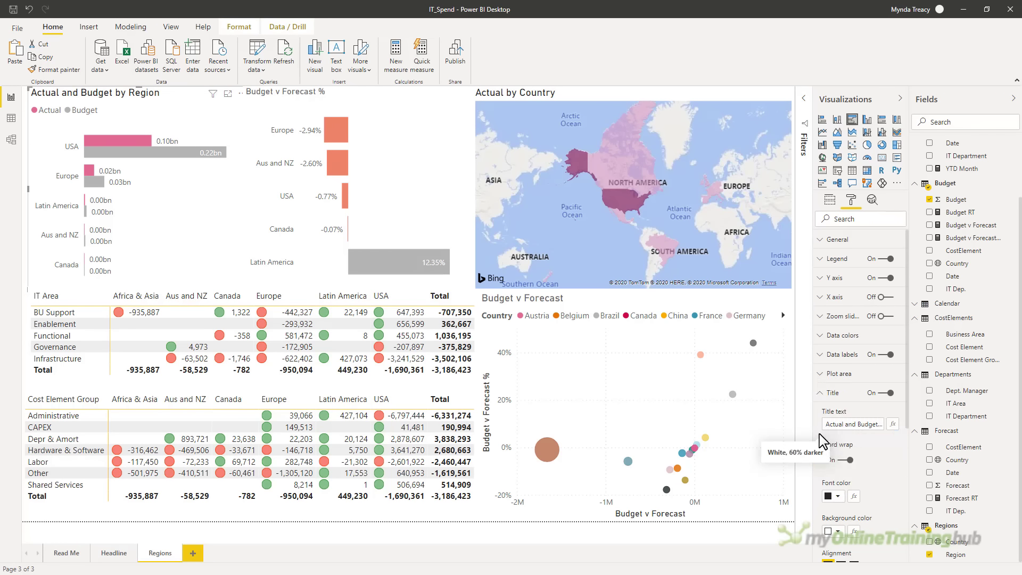
key(Escape)
Step: Add a new report page and name it Decomposition
click(193, 553)
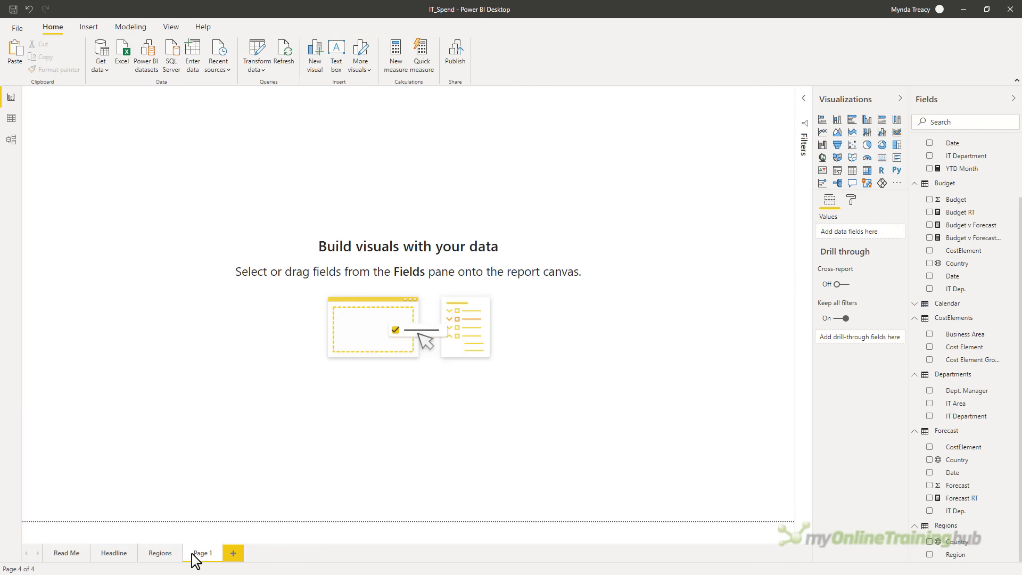
double_click(198, 553)
text(Decomposition)
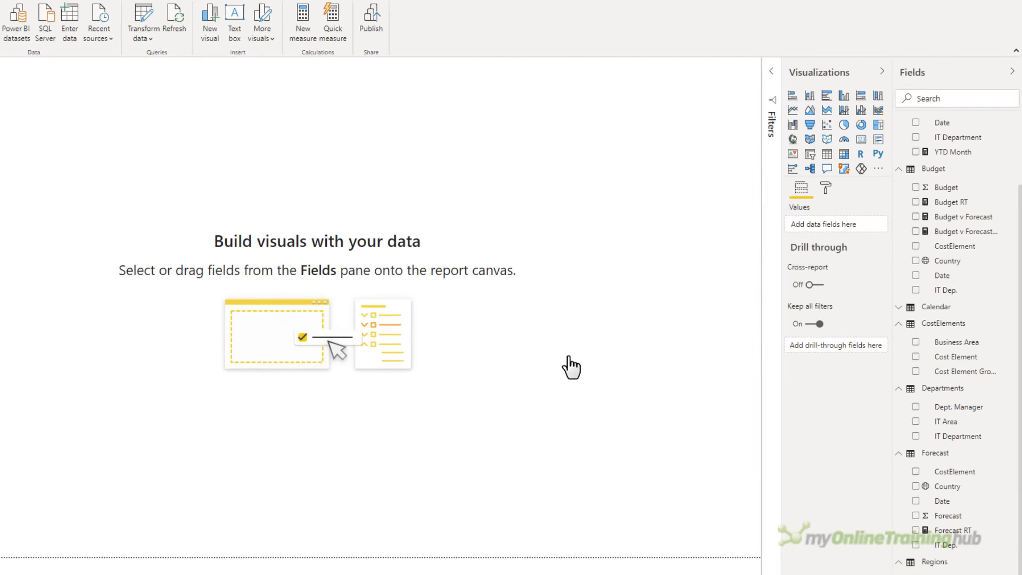
Step: Add a decomposition tree enlarged across most of the page, analyzing Budget v Forecast and explained by Cost Element Group and IT Department
click(810, 168)
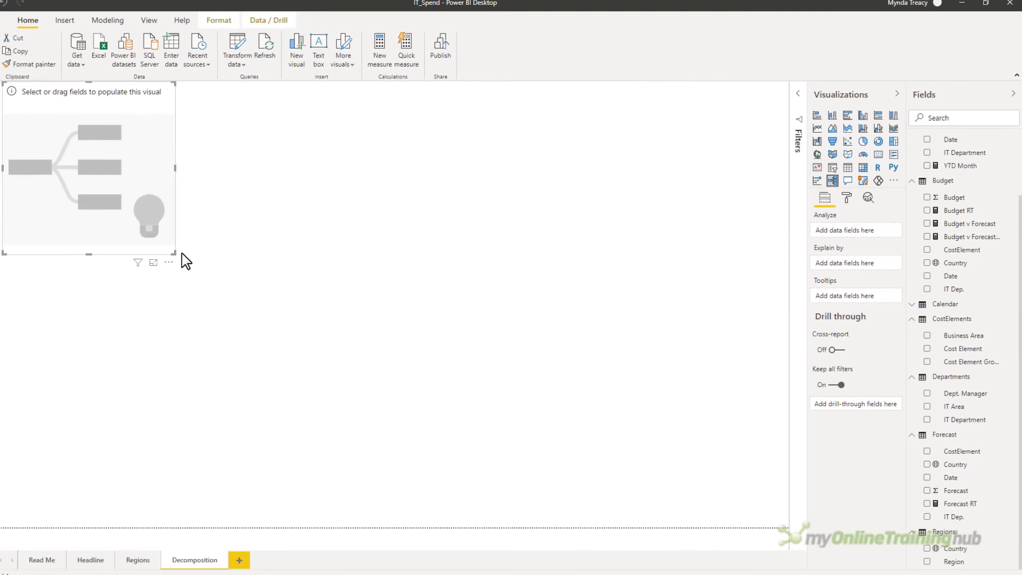
drag(181, 254, 666, 533)
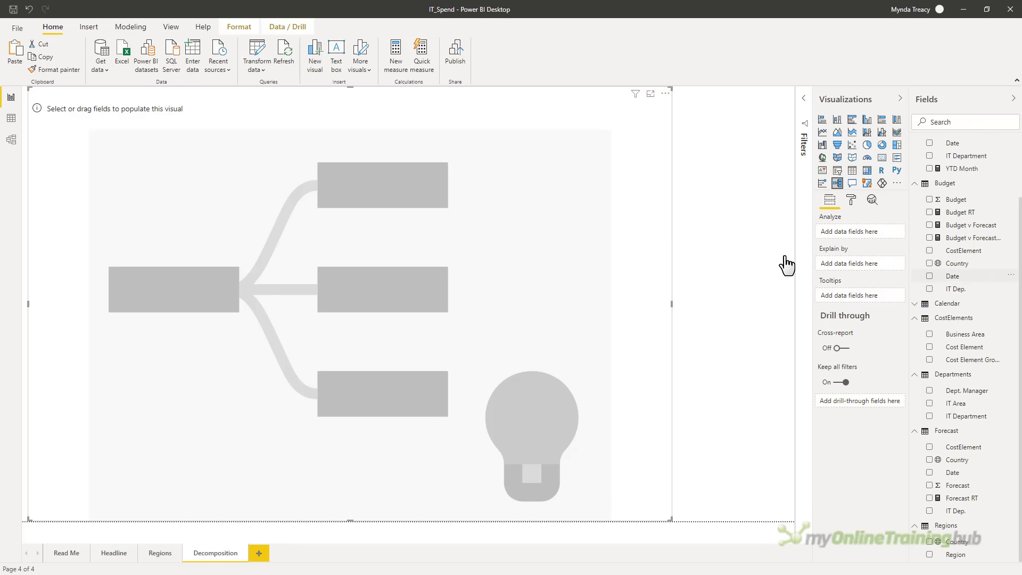
drag(960, 234, 855, 235)
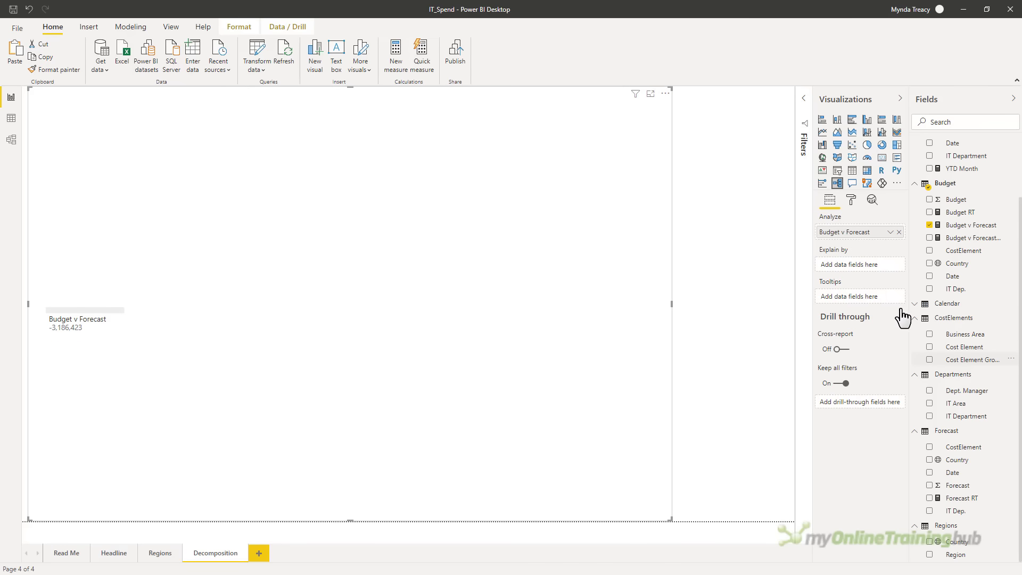
click(930, 359)
click(929, 415)
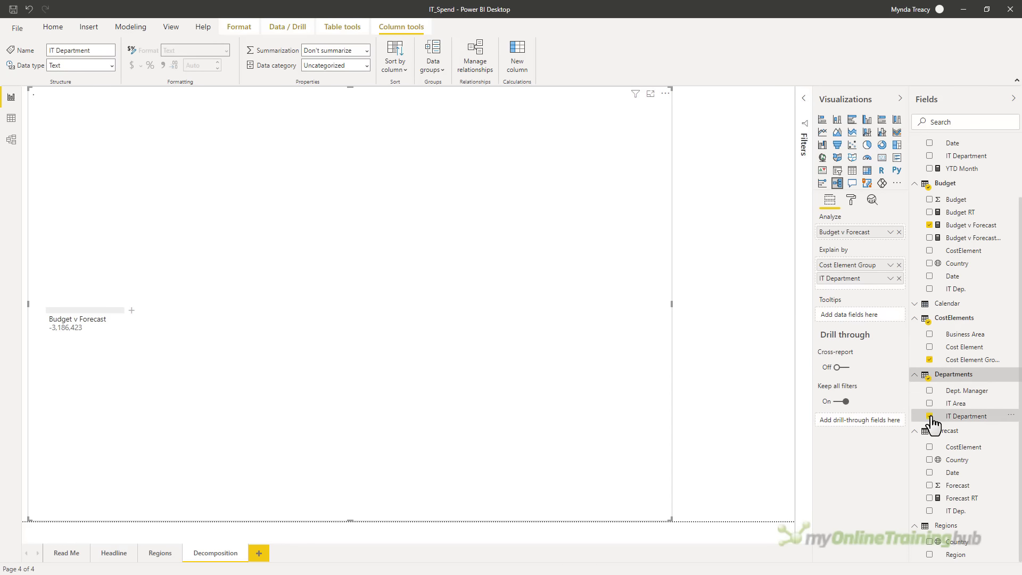
Step: Add Cost Element and Country as further explain-by fields of the decomposition tree
click(929, 347)
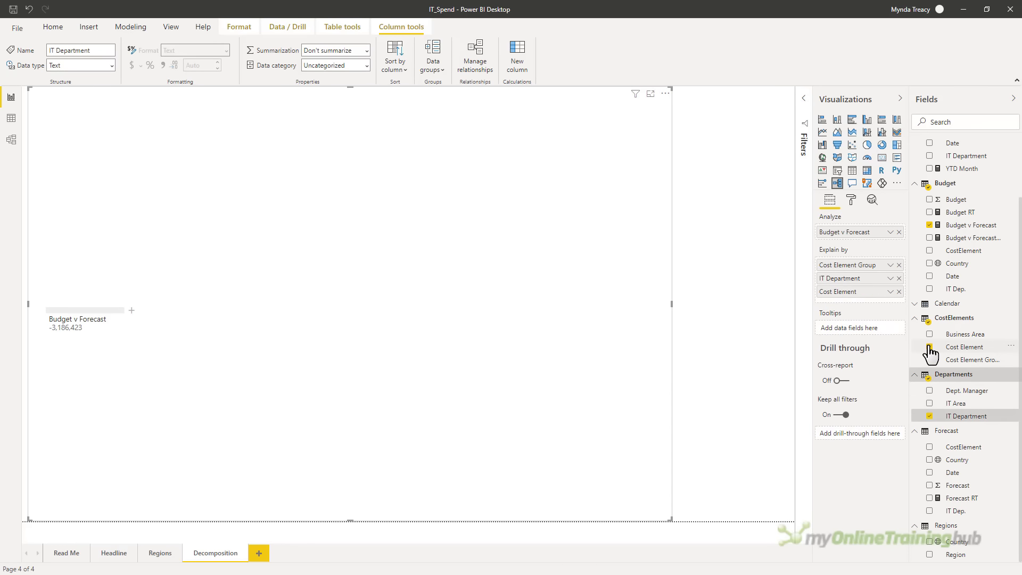
click(929, 541)
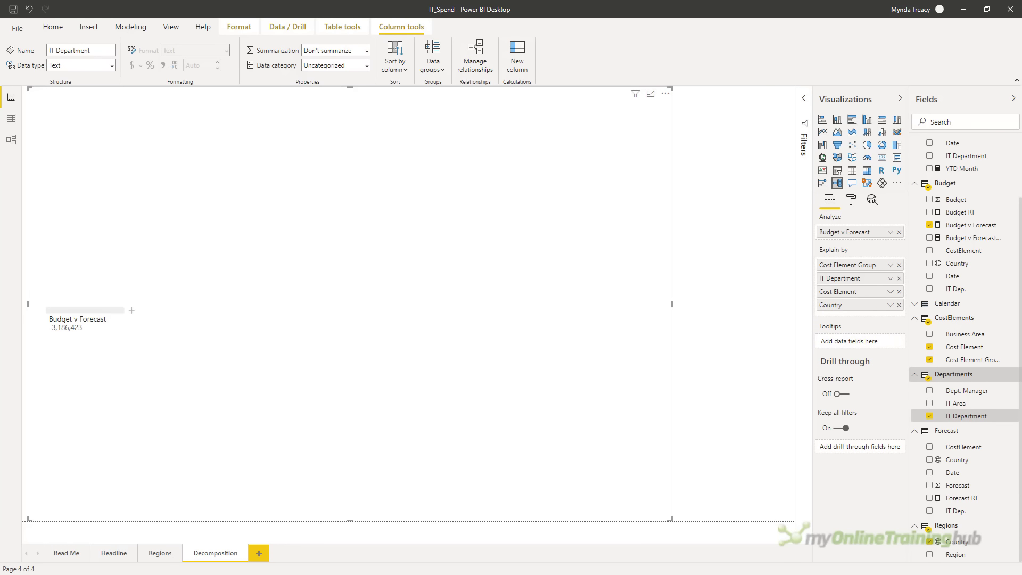
Step: Split Budget v Forecast in the tree by Low value and sort the decomposition tree ascending
click(131, 311)
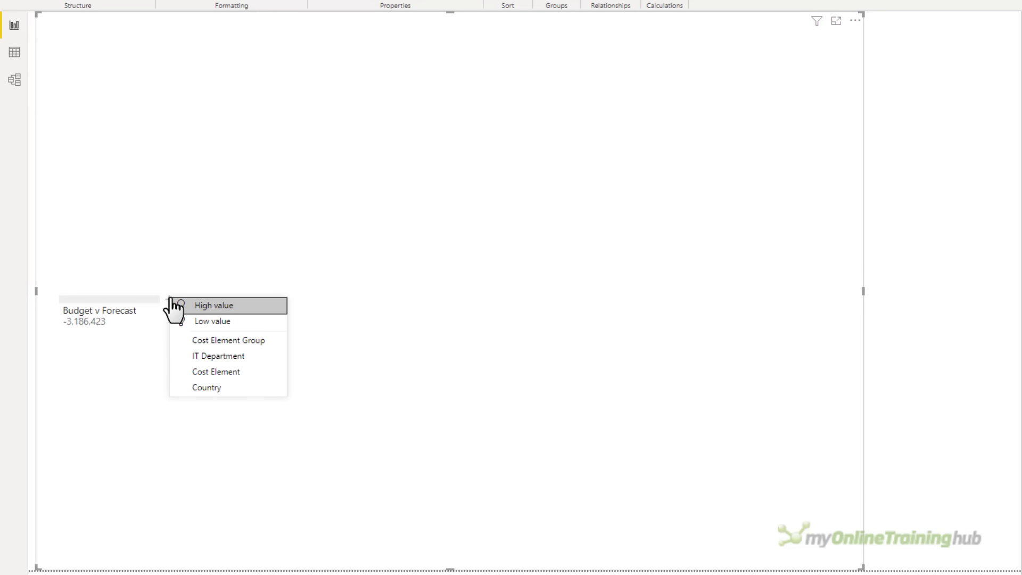
click(241, 320)
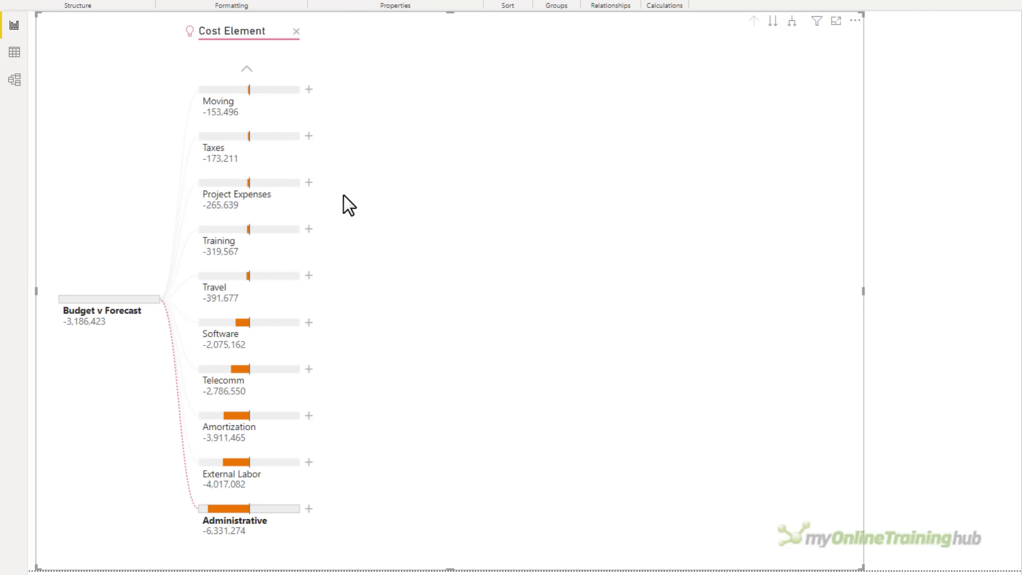
click(855, 21)
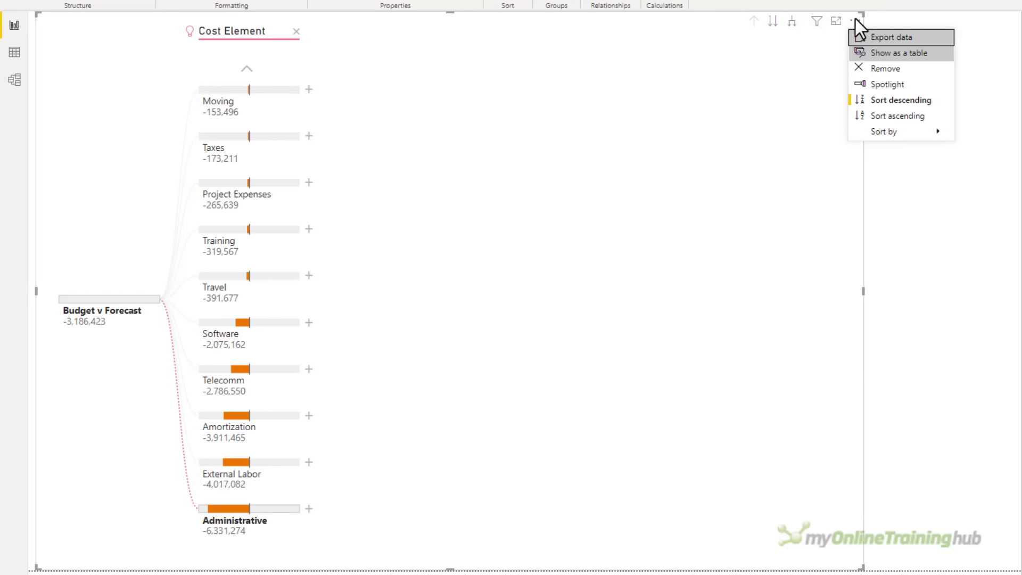
click(900, 117)
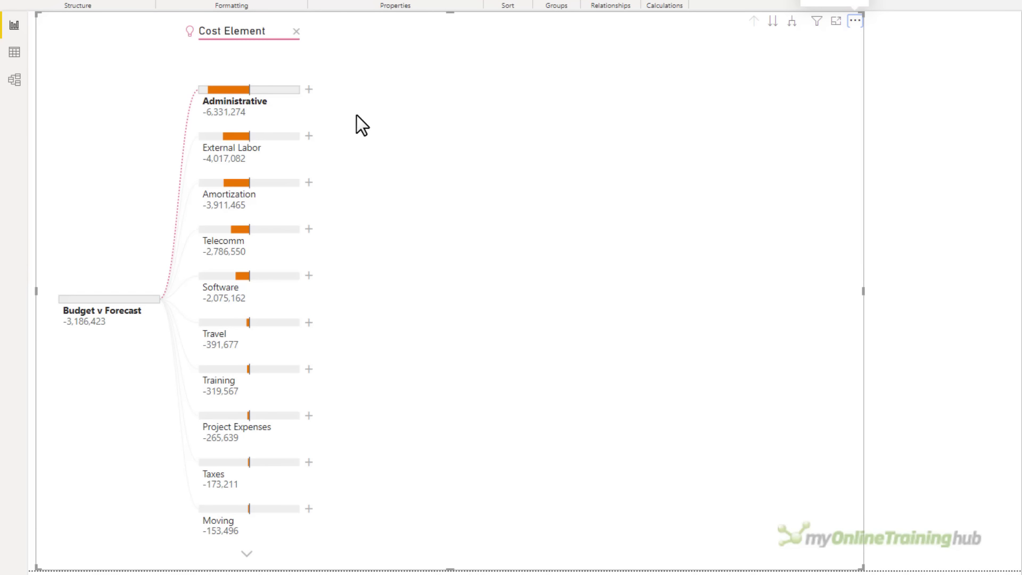
Step: Expand the Administrative cost element by Low value through three more levels, following the first node of each level
click(308, 90)
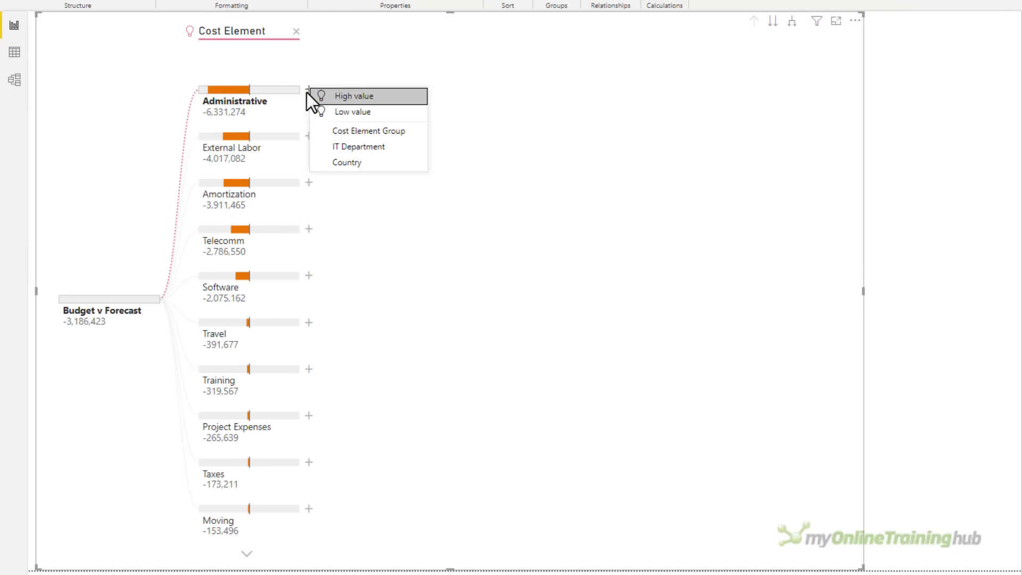
click(381, 113)
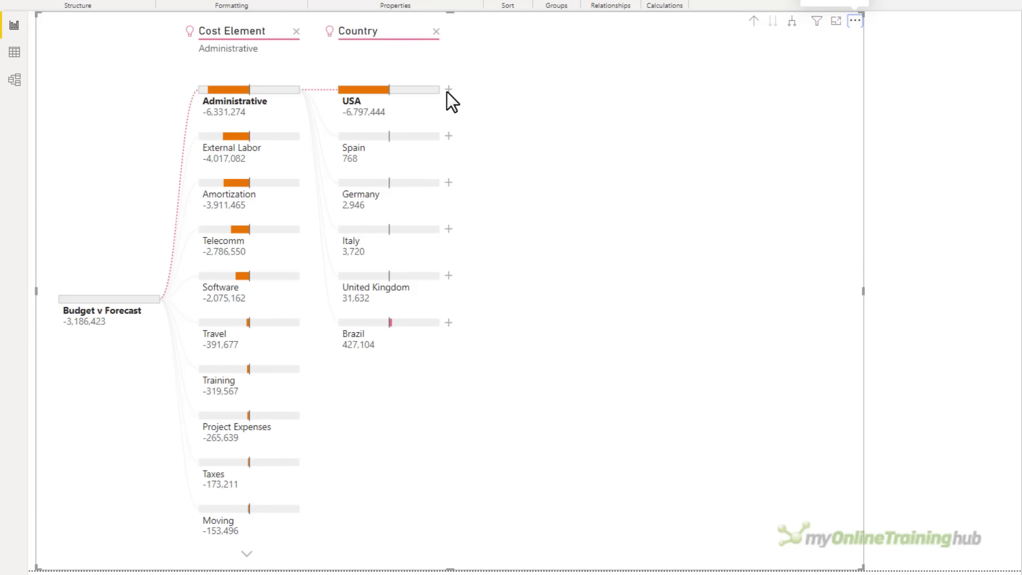
click(449, 90)
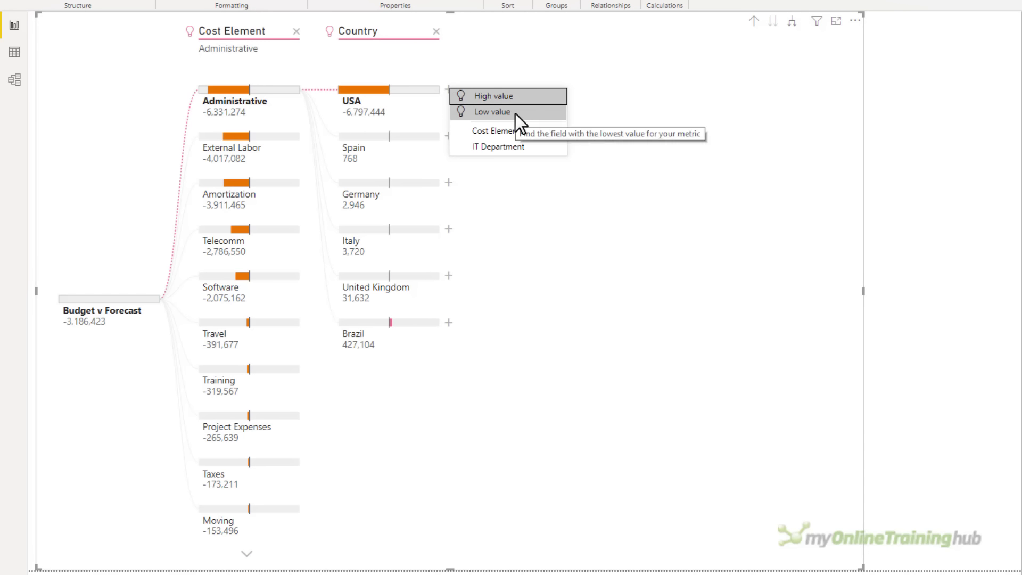
click(532, 113)
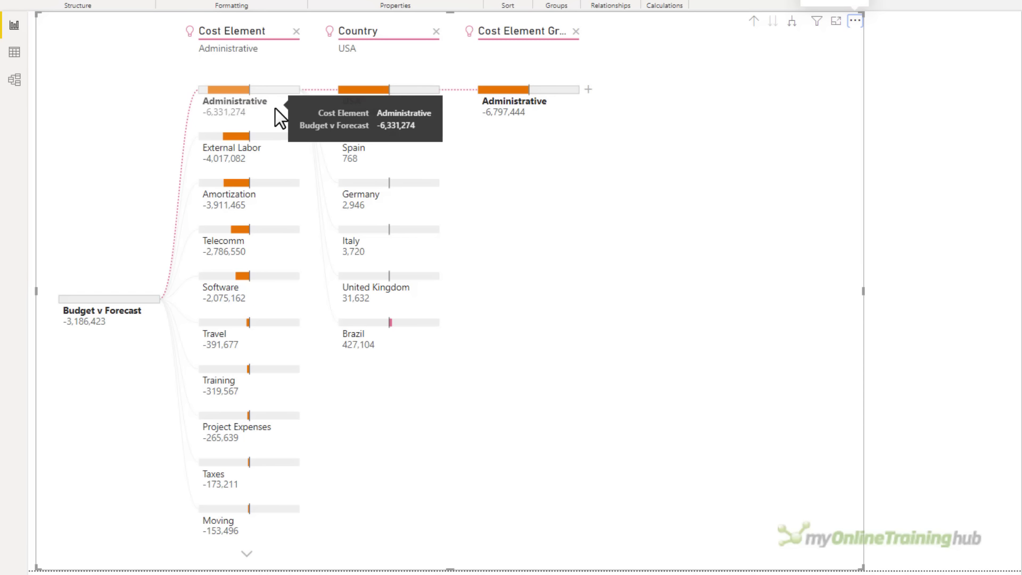
click(589, 91)
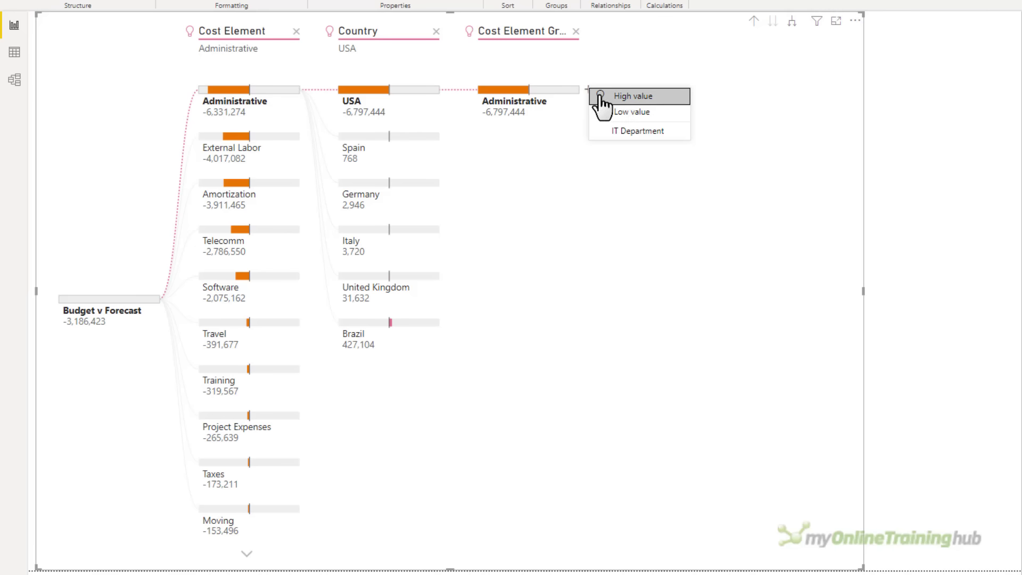
click(651, 113)
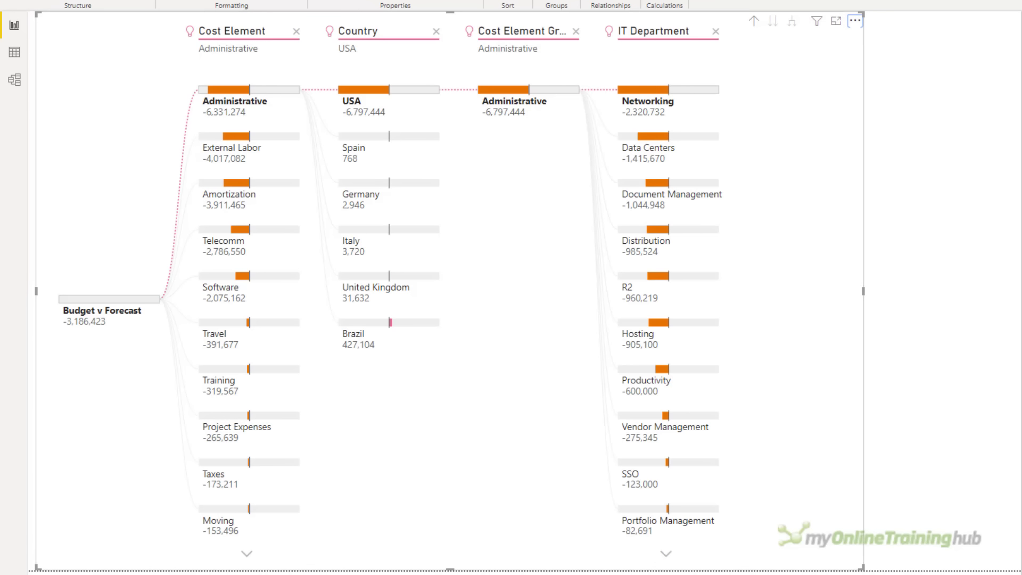
Step: Trace the External Labor branch to United Kingdom, and remove all four split levels from the tree
click(228, 140)
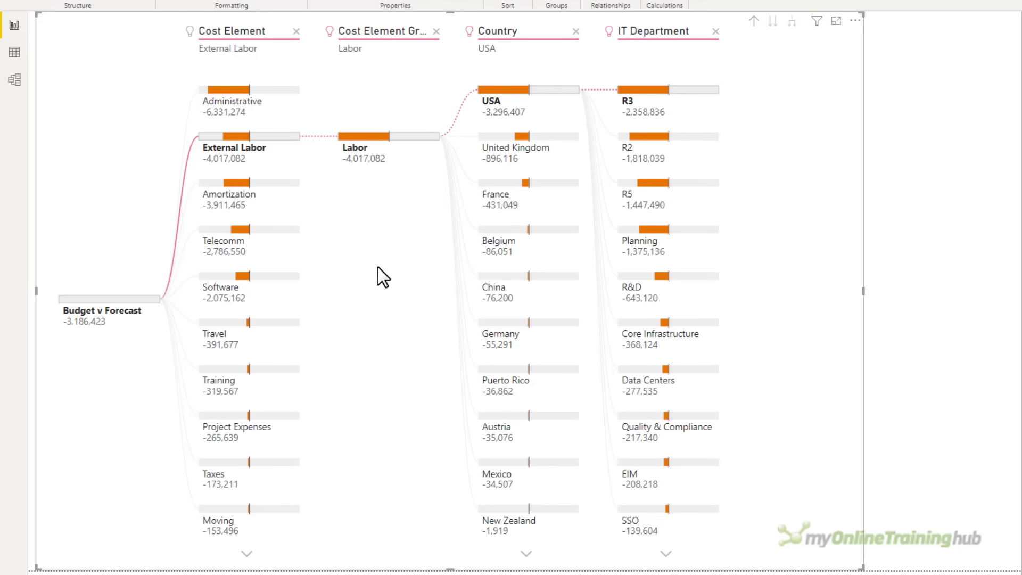
click(503, 137)
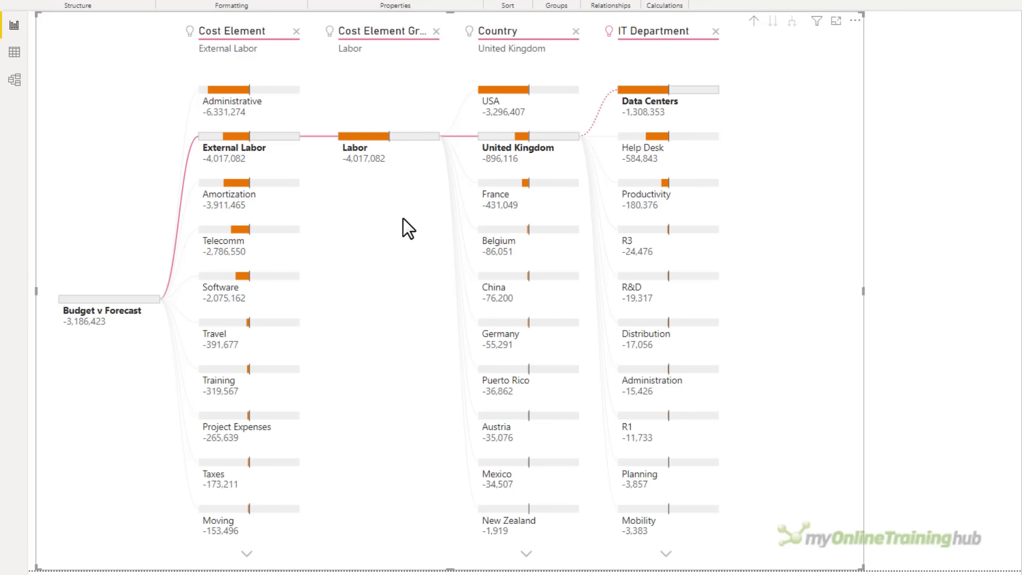
click(715, 32)
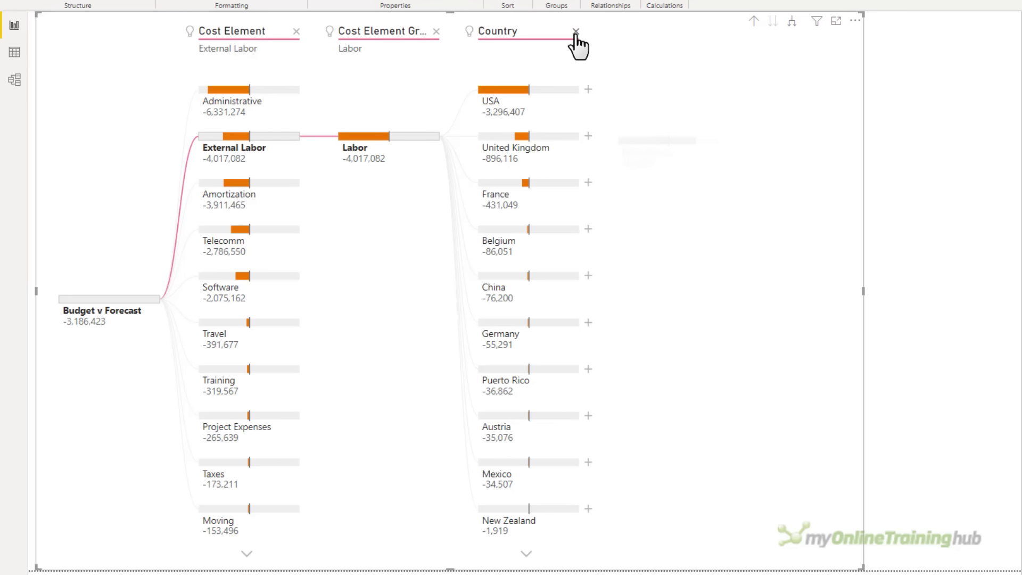
click(574, 32)
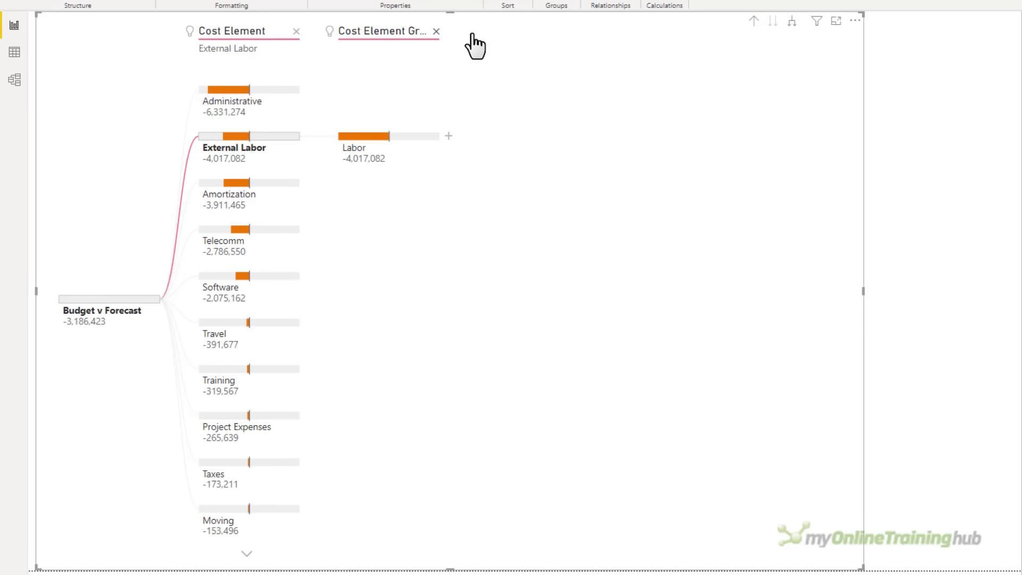
click(436, 32)
click(297, 33)
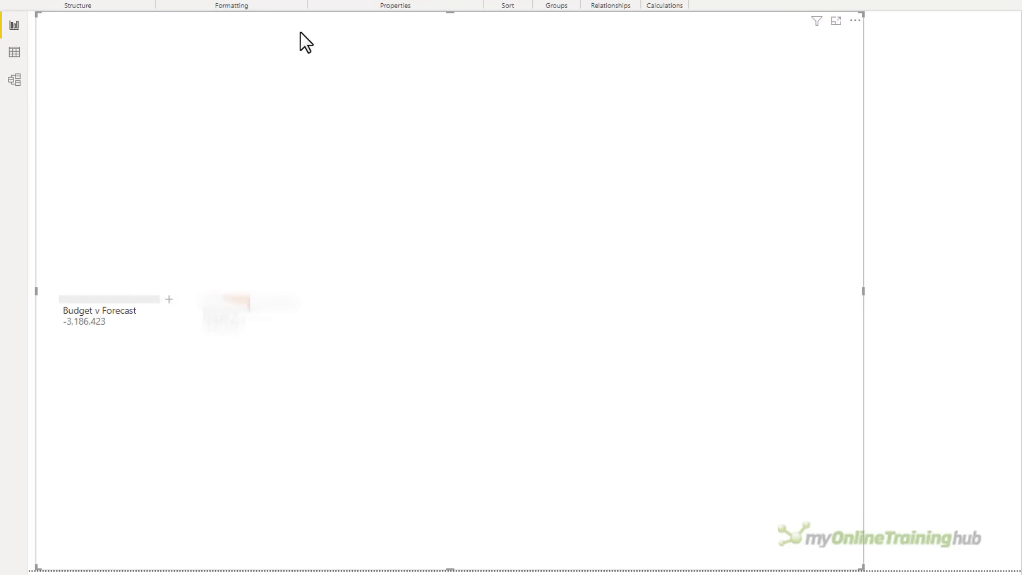
Step: Split the tree by Cost Element Group, Cost Element, Country and IT Department, following the Administrative and USA nodes
click(190, 292)
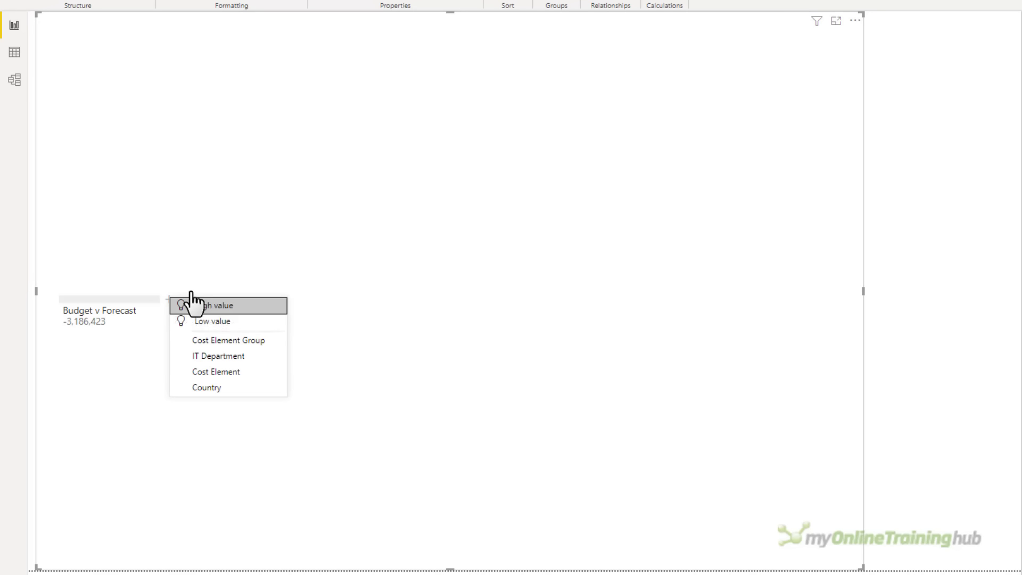
click(256, 341)
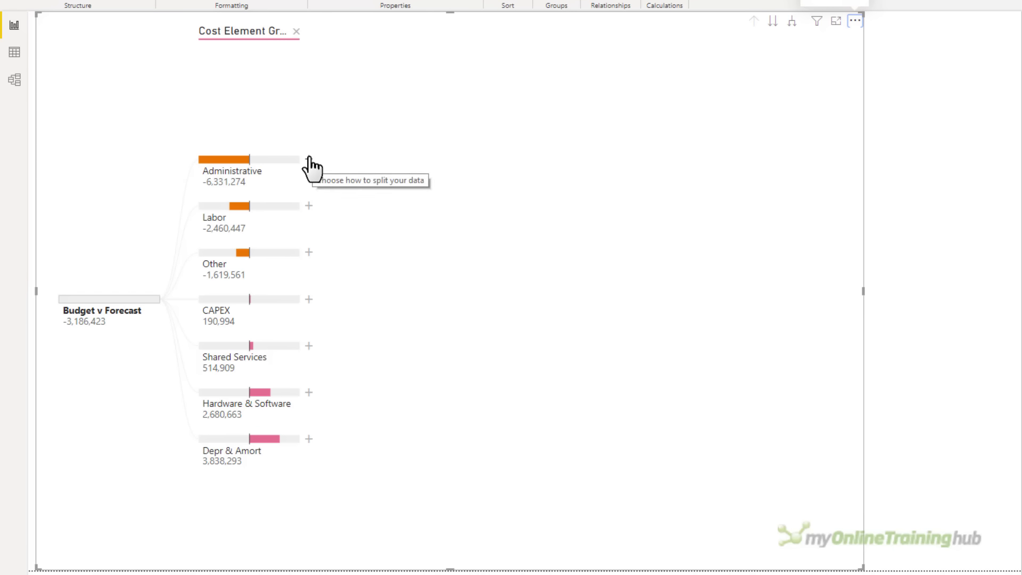
click(309, 159)
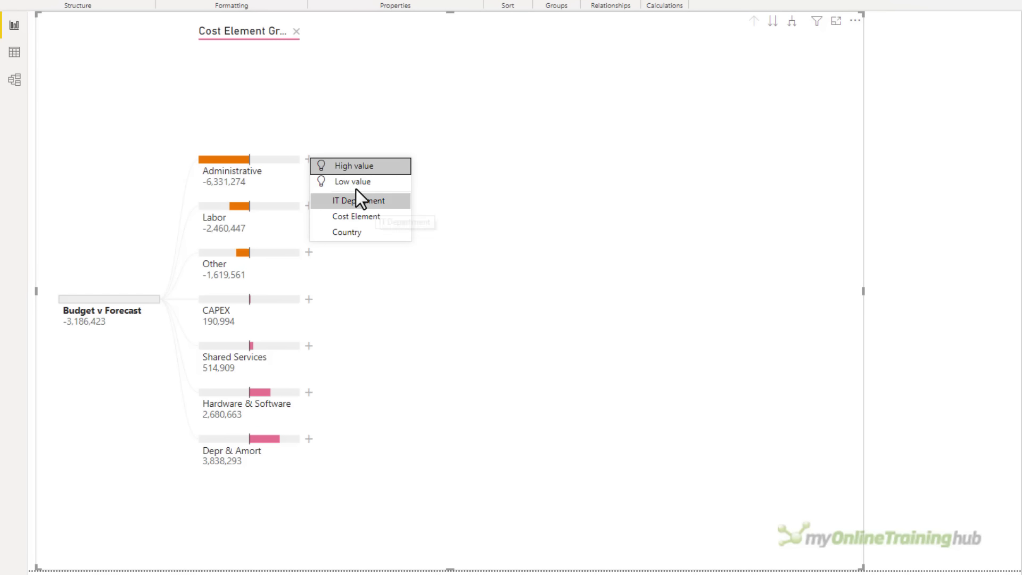
click(388, 216)
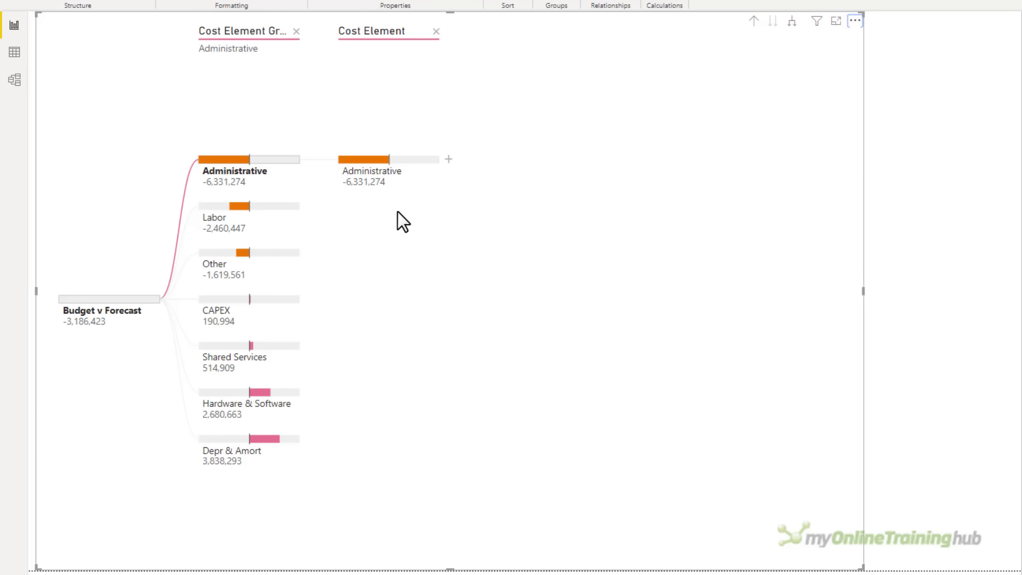
click(449, 160)
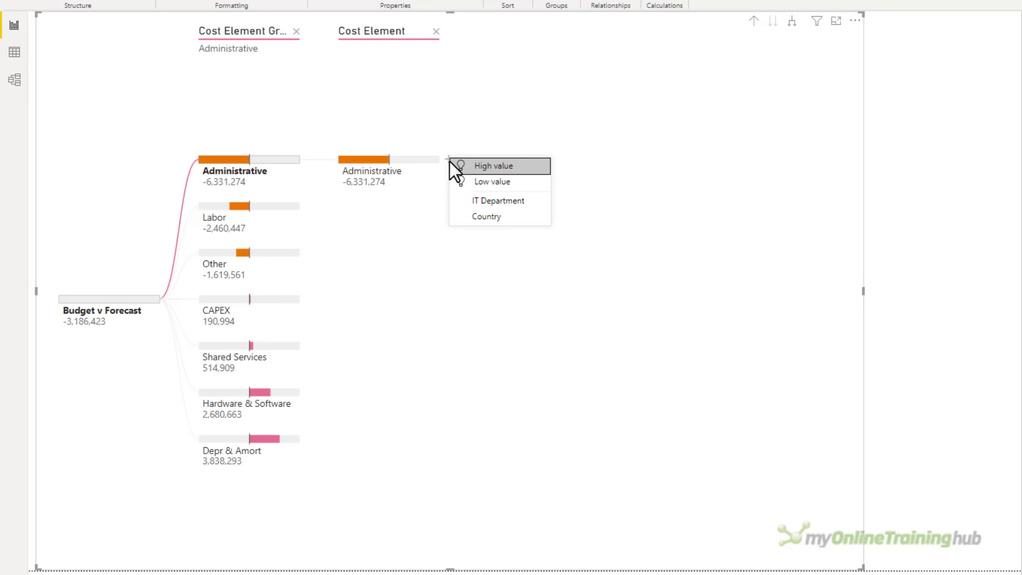
click(509, 218)
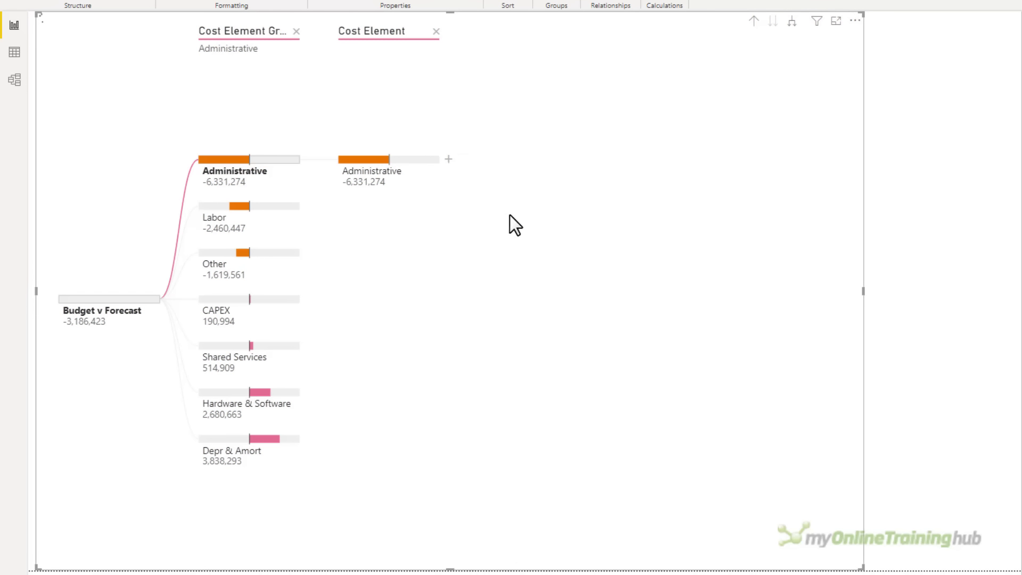
click(587, 90)
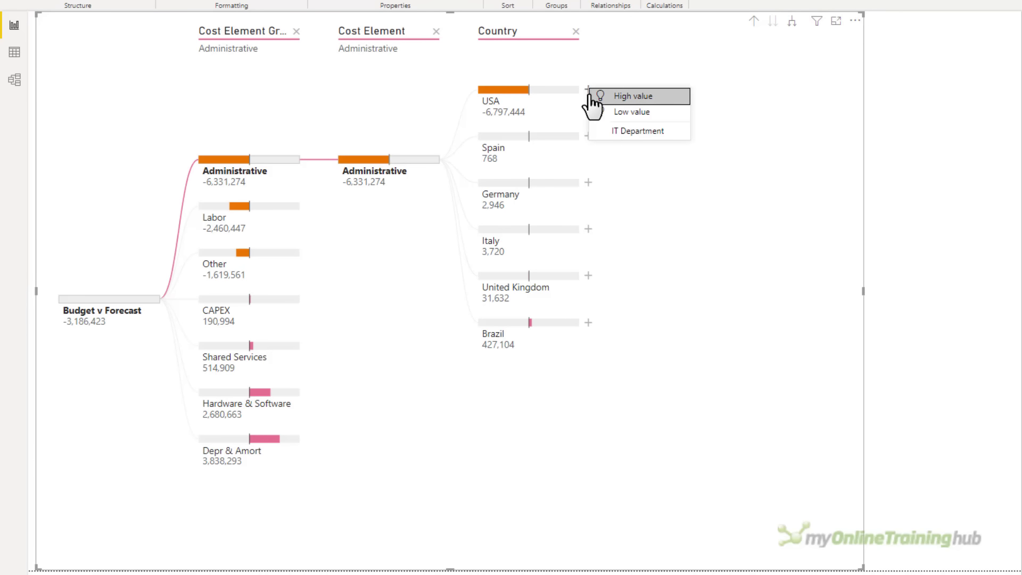
click(633, 130)
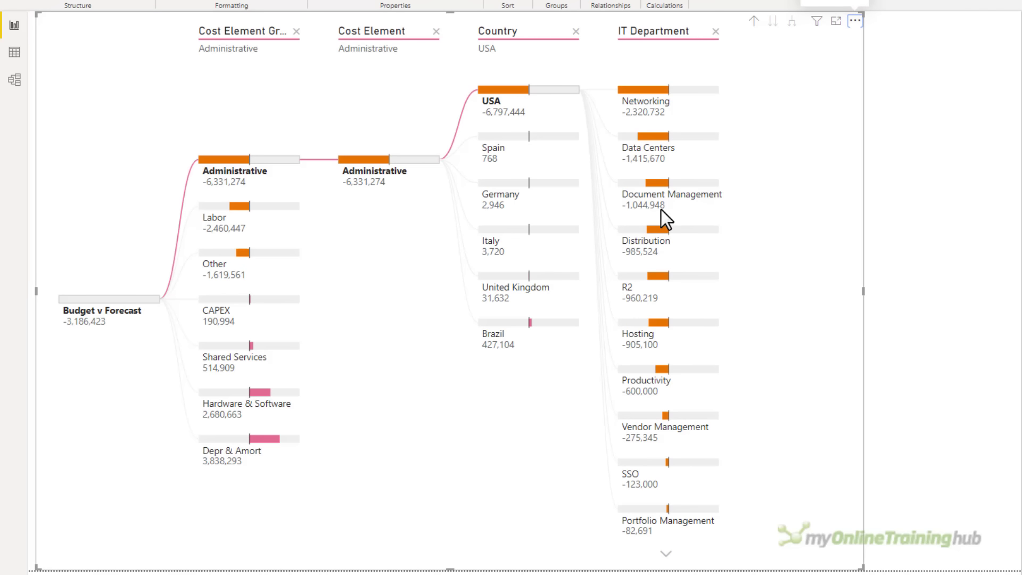
Step: Trace the Labor group's branch through Internal Labor, and switch the path to External Labor
click(234, 206)
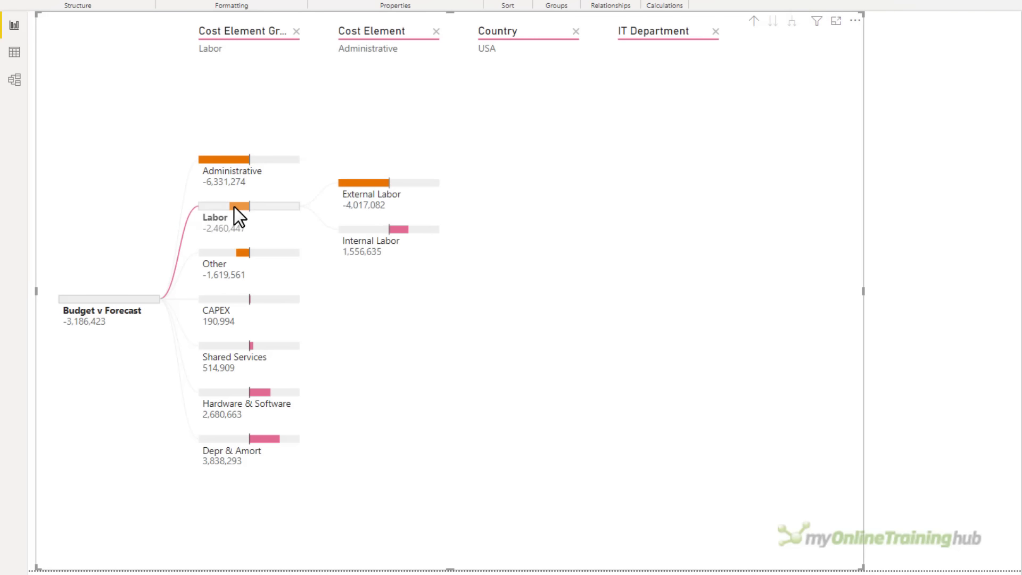
click(364, 229)
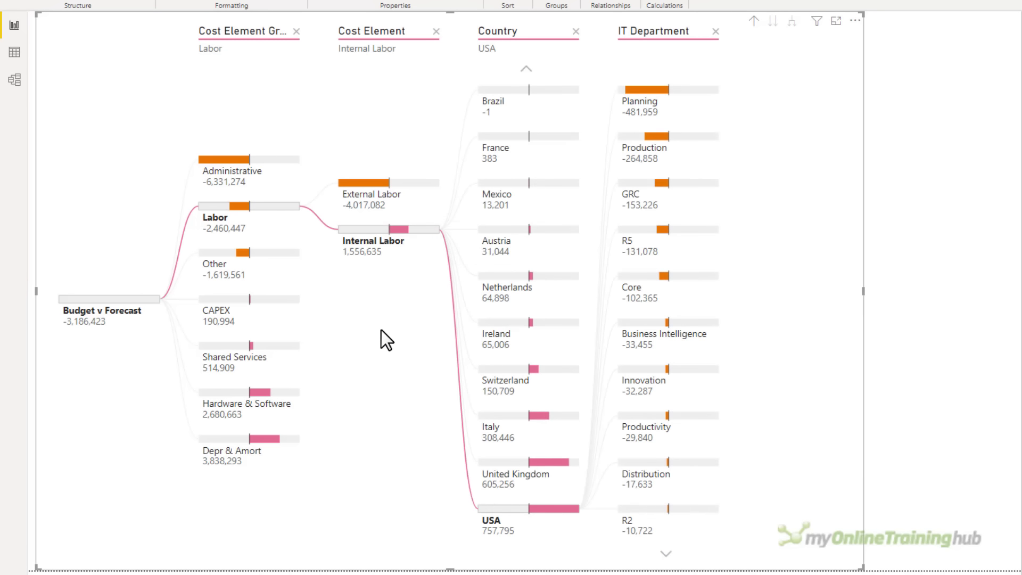
mouse_move(504, 512)
click(366, 193)
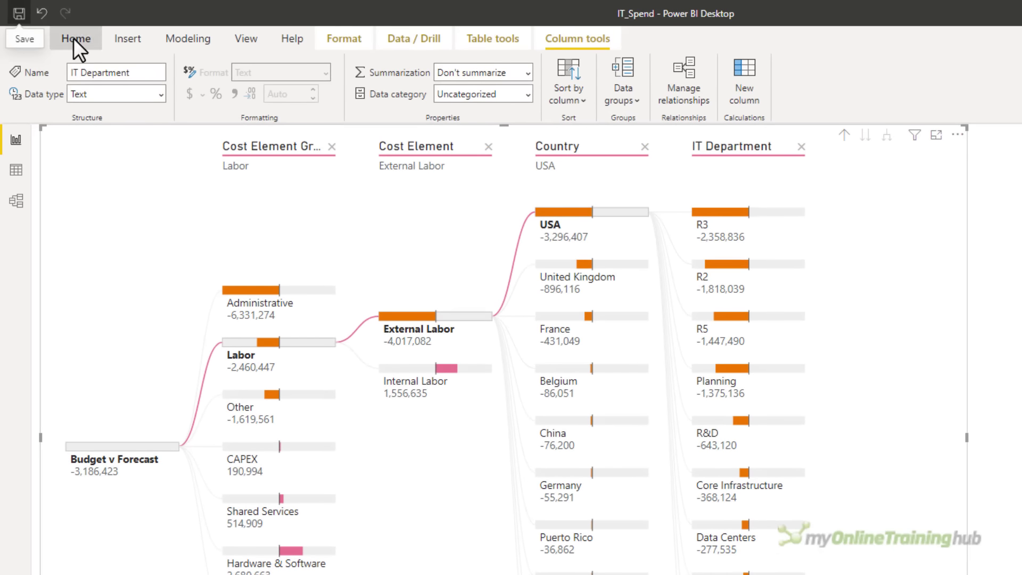
Step: Publish the report to the Demos workspace and dismiss the publishing dialog
click(75, 39)
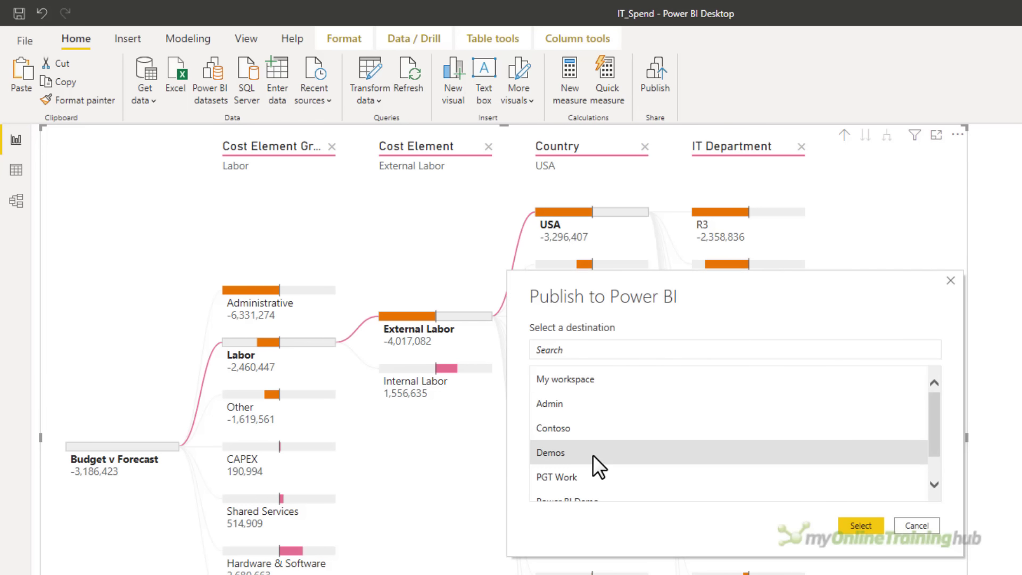
click(592, 453)
click(860, 525)
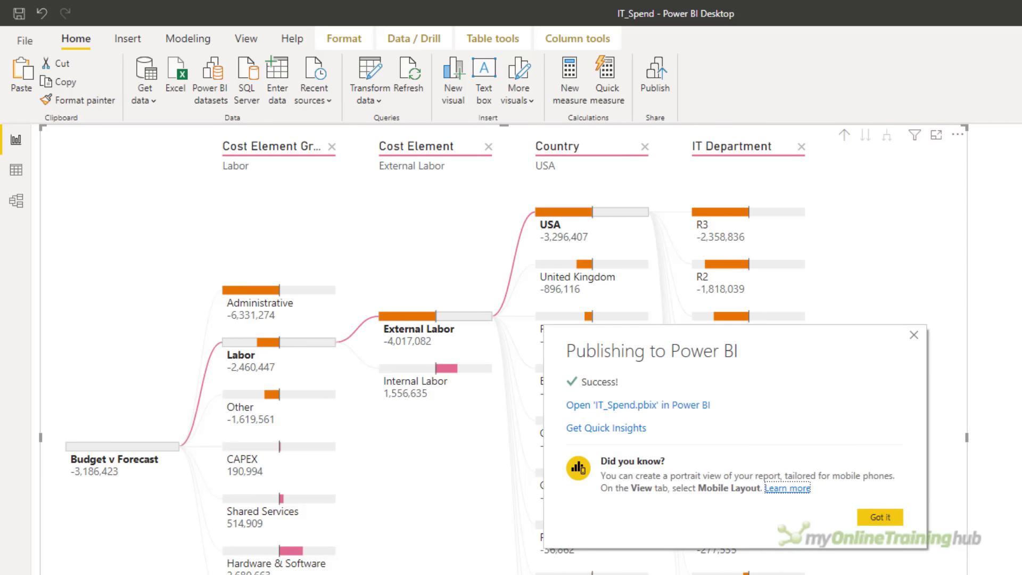
click(879, 516)
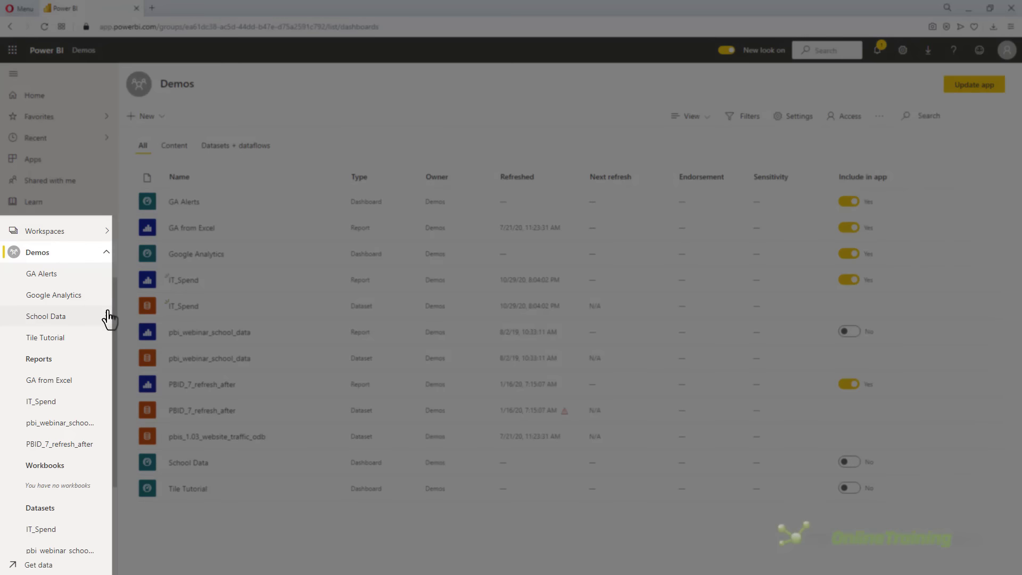
Step: Switch to the Power BI service in the browser and open the IT_Spend report from the Demos workspace
drag(115, 325, 110, 416)
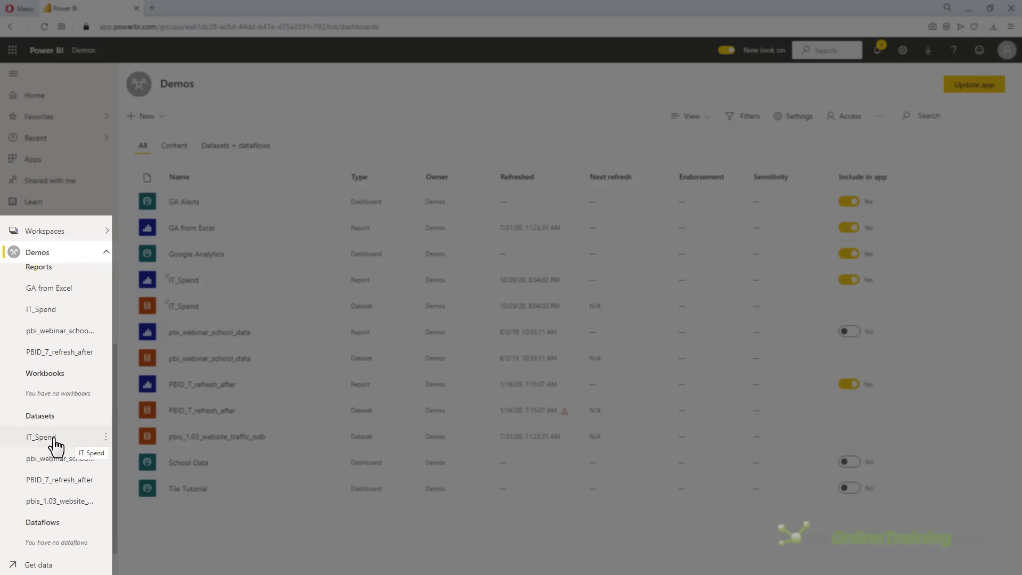
click(80, 316)
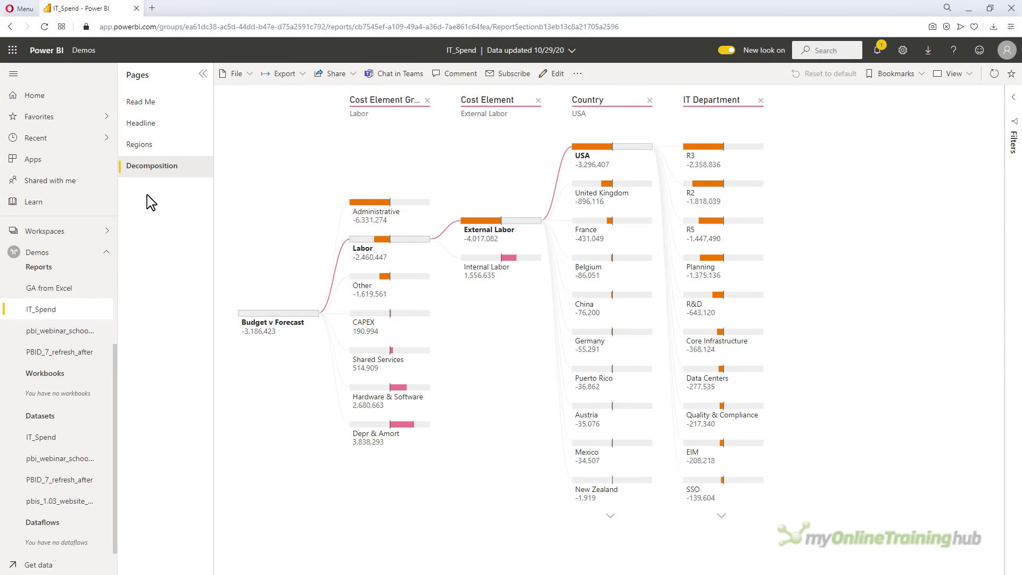
Step: View the published report's Headline page and cross-filter its visuals by Latin America
click(154, 125)
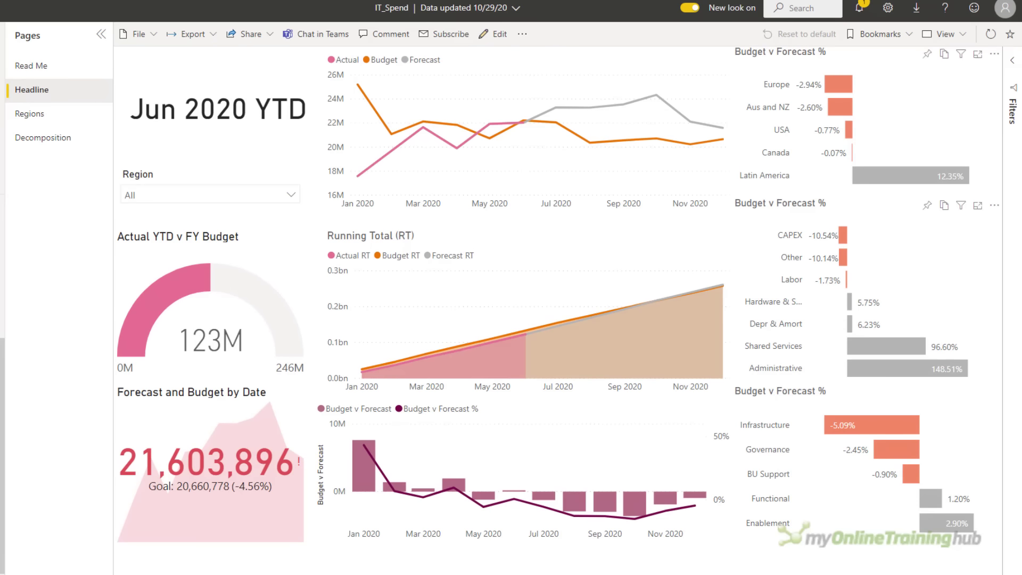
click(917, 178)
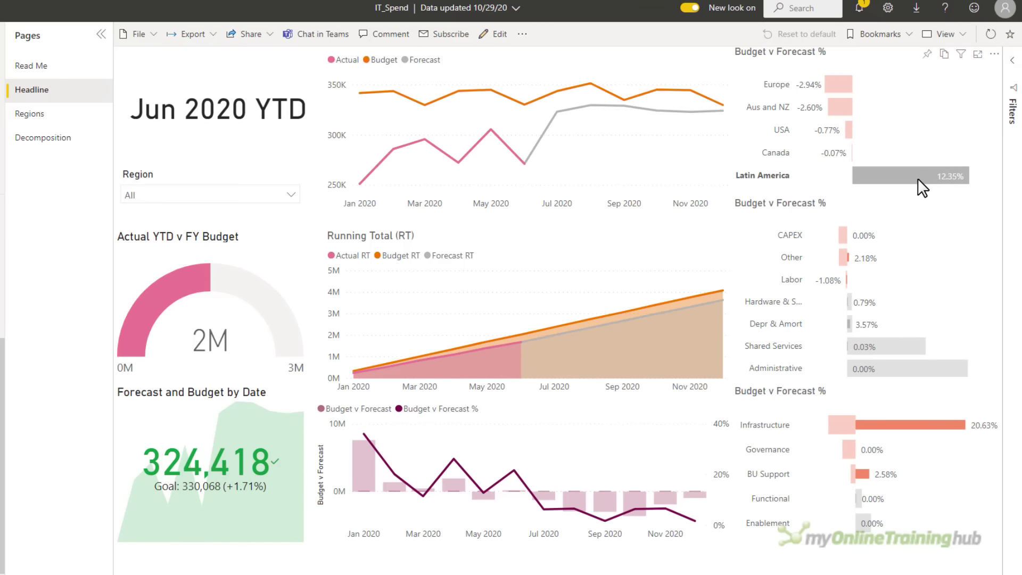
Step: Cross-filter the Headline page by Shared Services, Infrastructure and Administrative in turn, and clear the selection
click(913, 343)
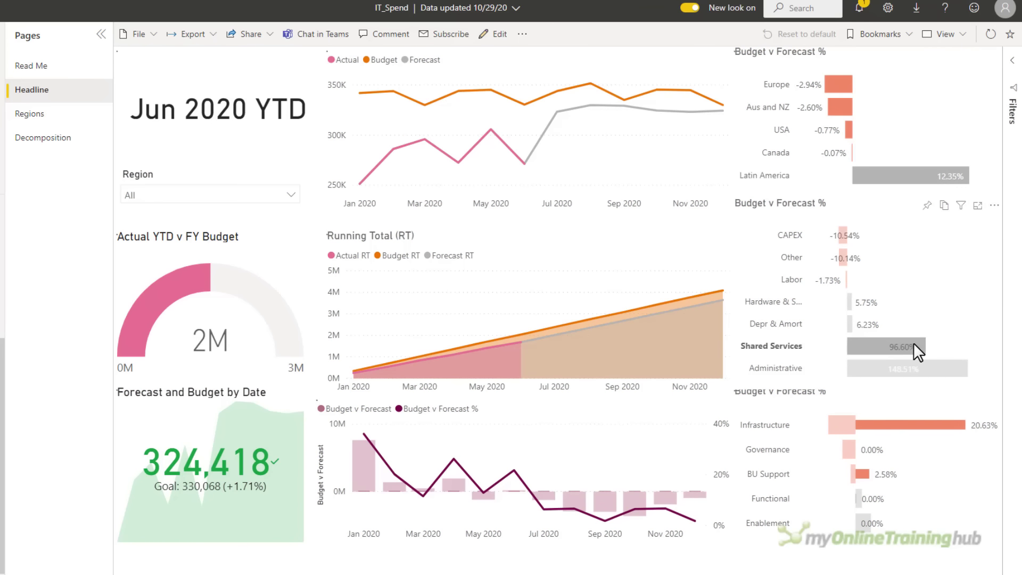
click(911, 423)
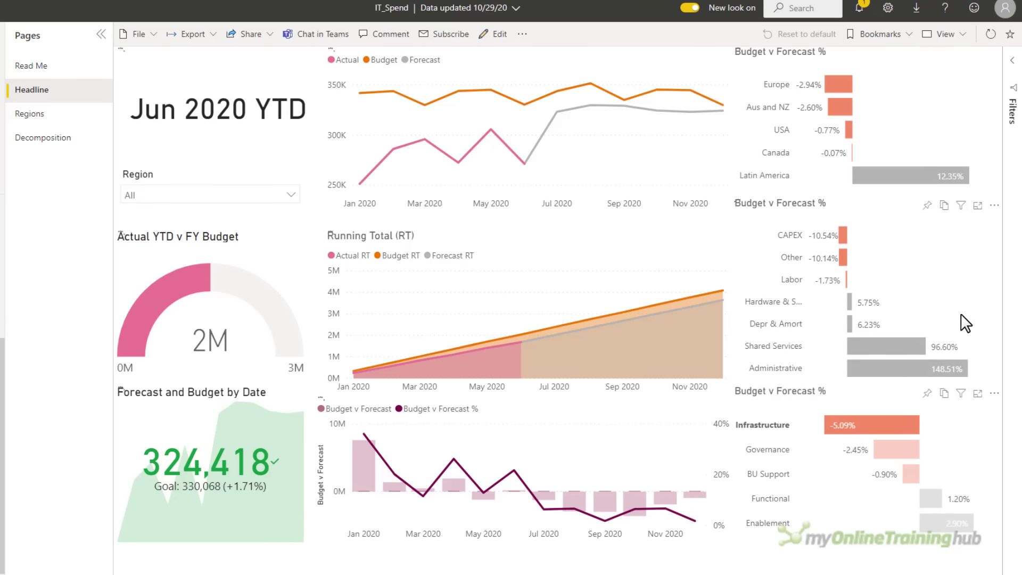
click(950, 367)
click(950, 367)
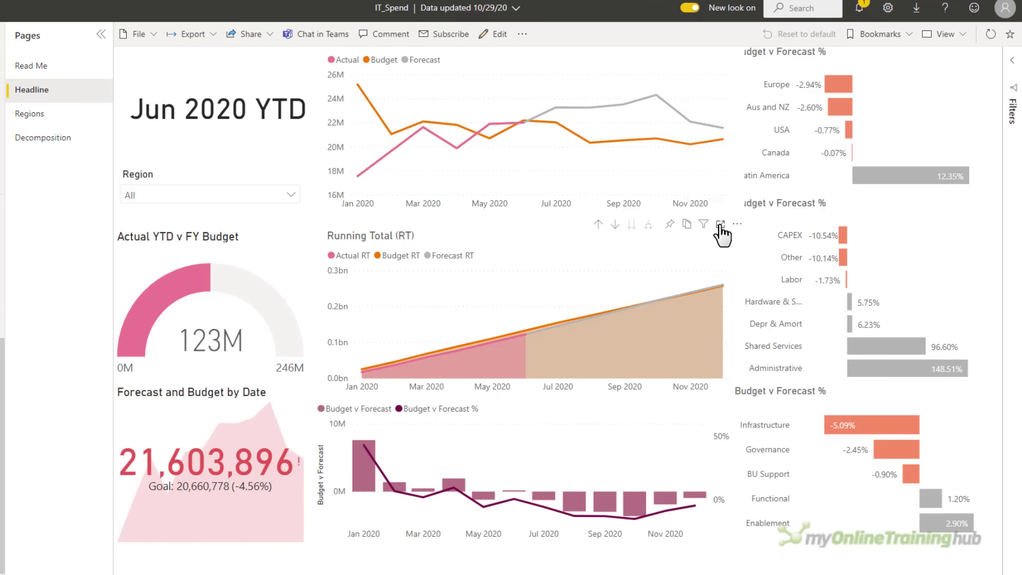
Step: View the actual, budget and forecast line chart in focus mode with its filters expanded, and return to the report
click(719, 225)
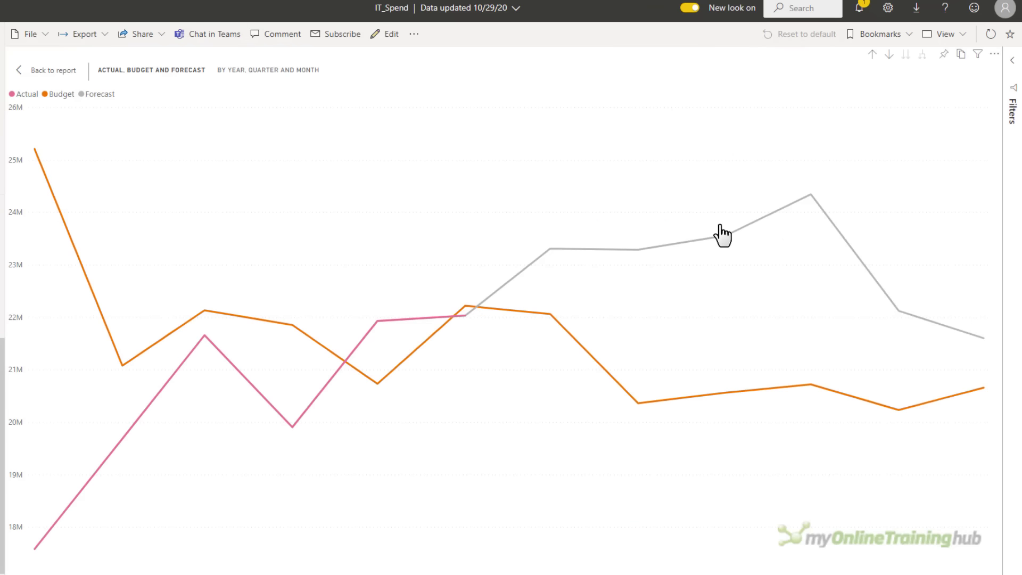
click(1011, 68)
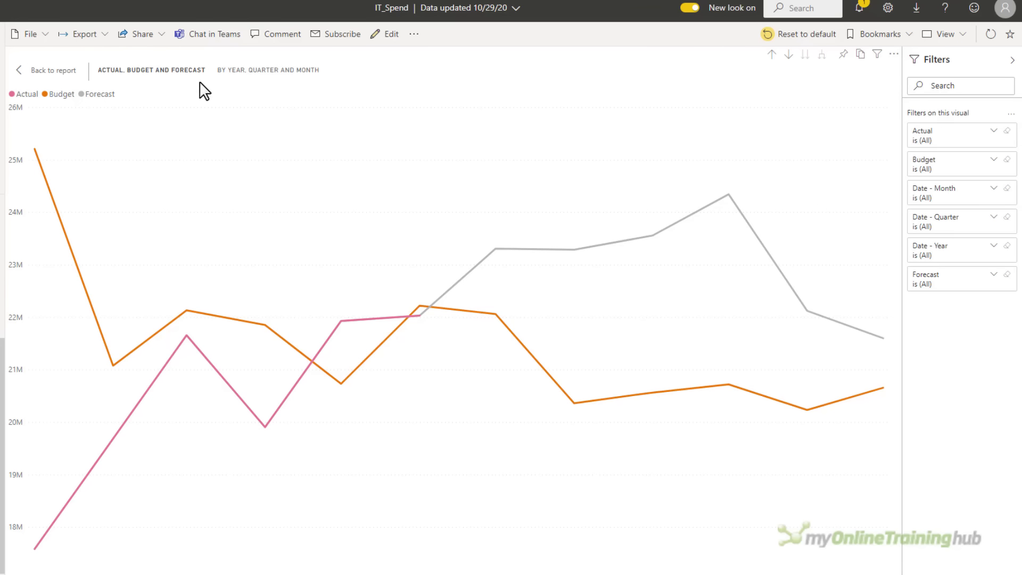
click(24, 73)
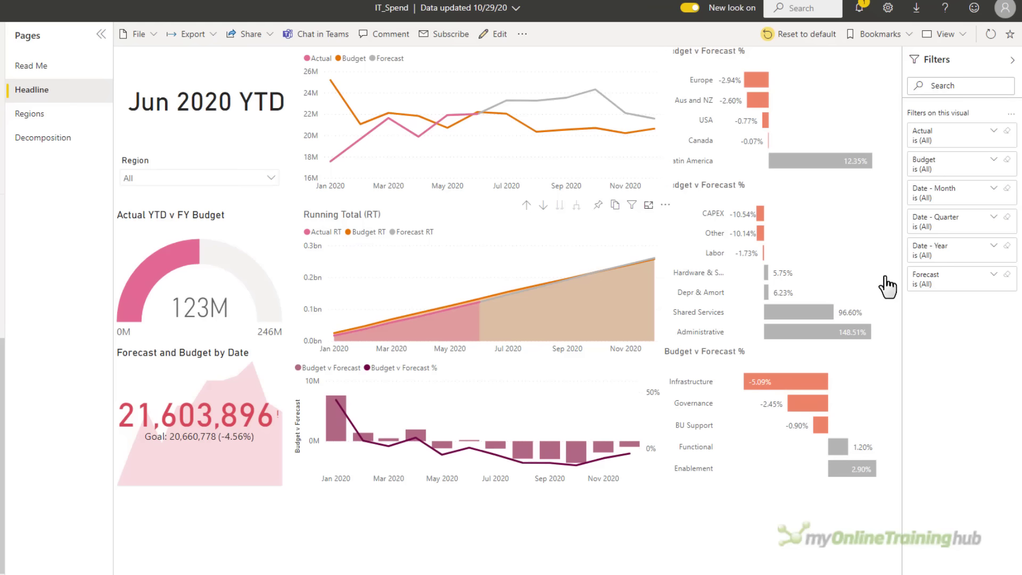
Step: Show the actual, budget and forecast line chart as a table, and return to the report
click(661, 205)
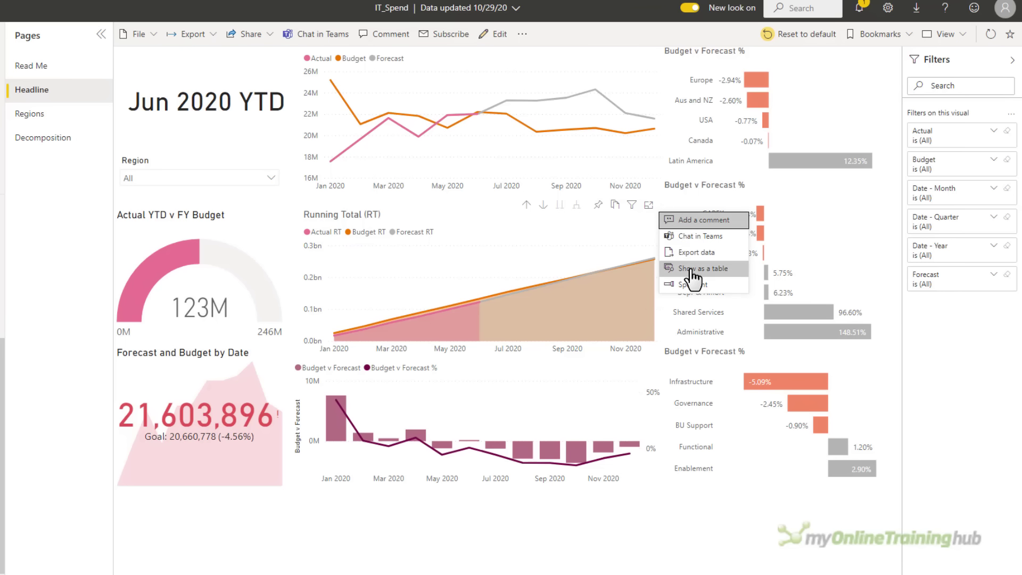
click(691, 272)
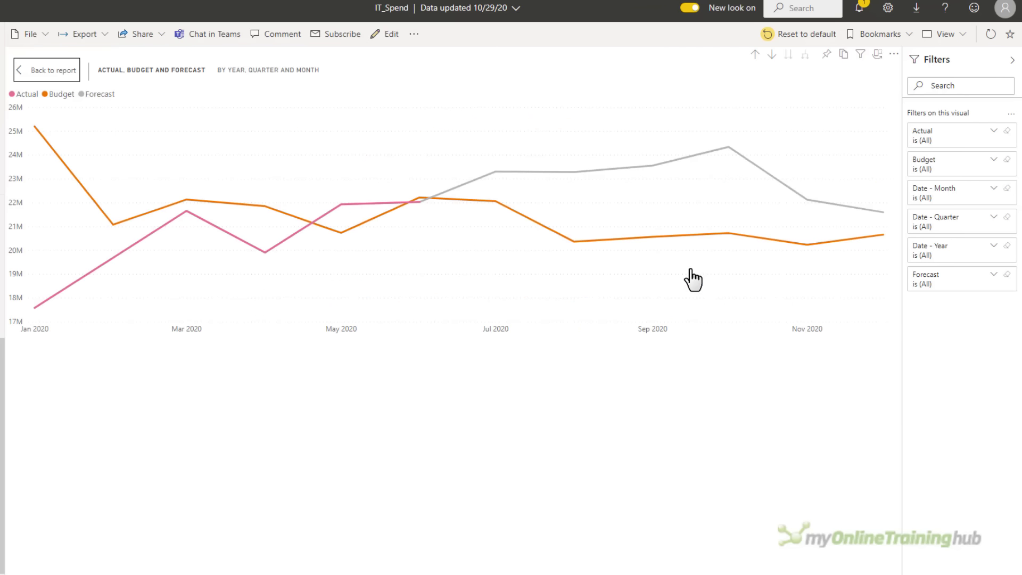
click(49, 69)
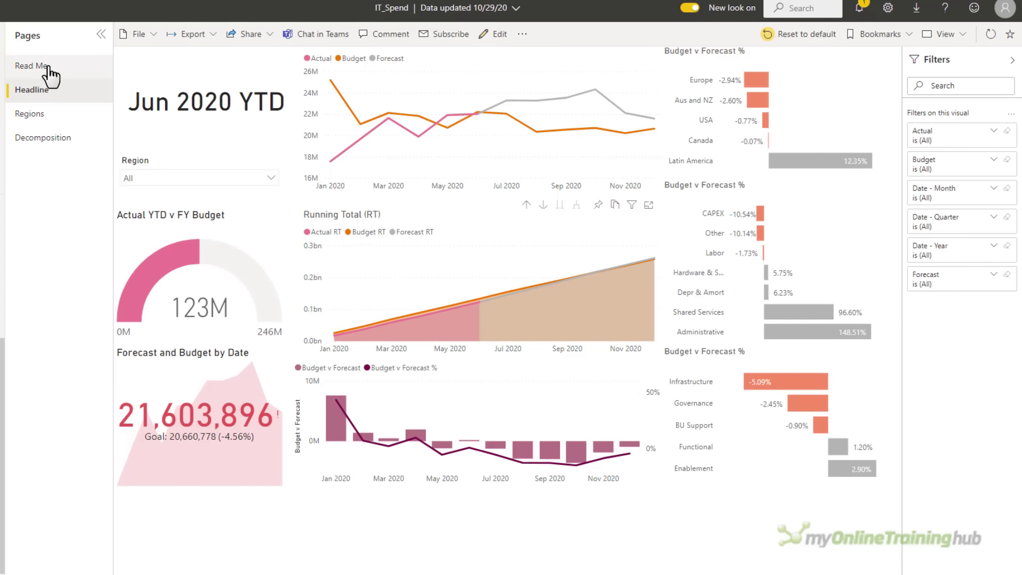
Step: Analyze the June 2020 increase in the Running Total chart, review the explanations by cost element group and department manager, and close the analysis
right_click(480, 302)
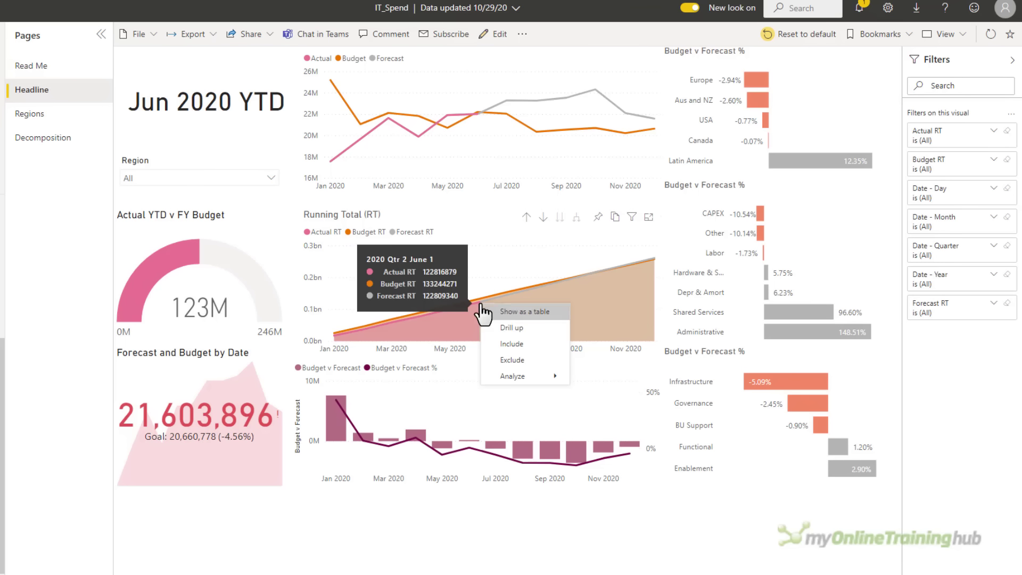
mouse_move(519, 376)
click(596, 380)
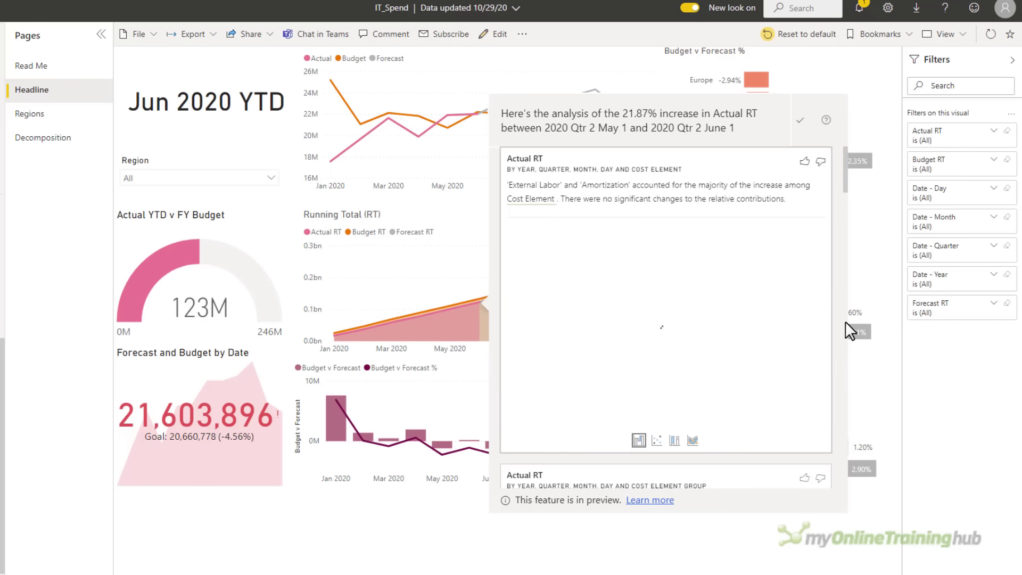
scroll(845, 320, down, 5)
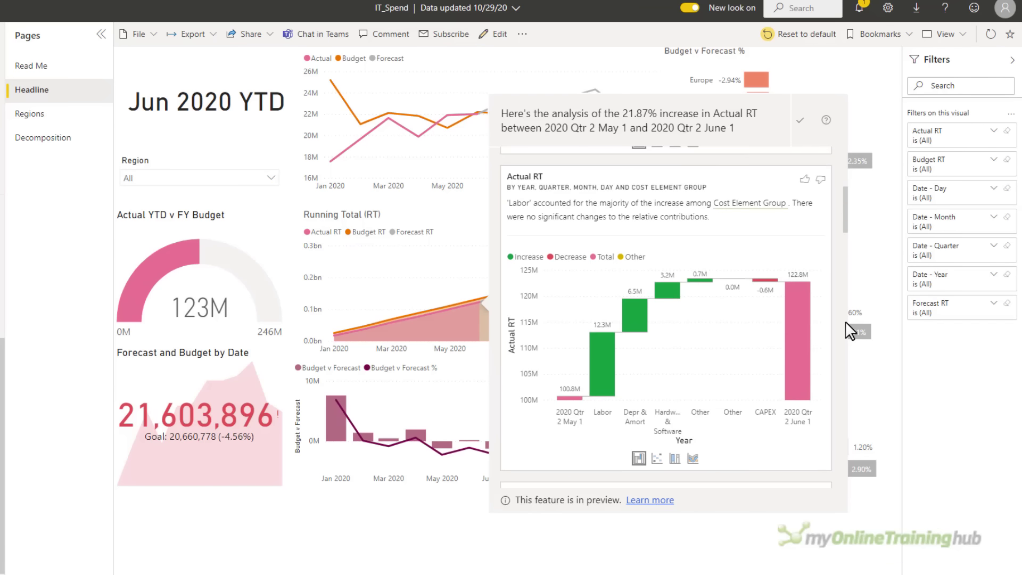
scroll(845, 321, down, 5)
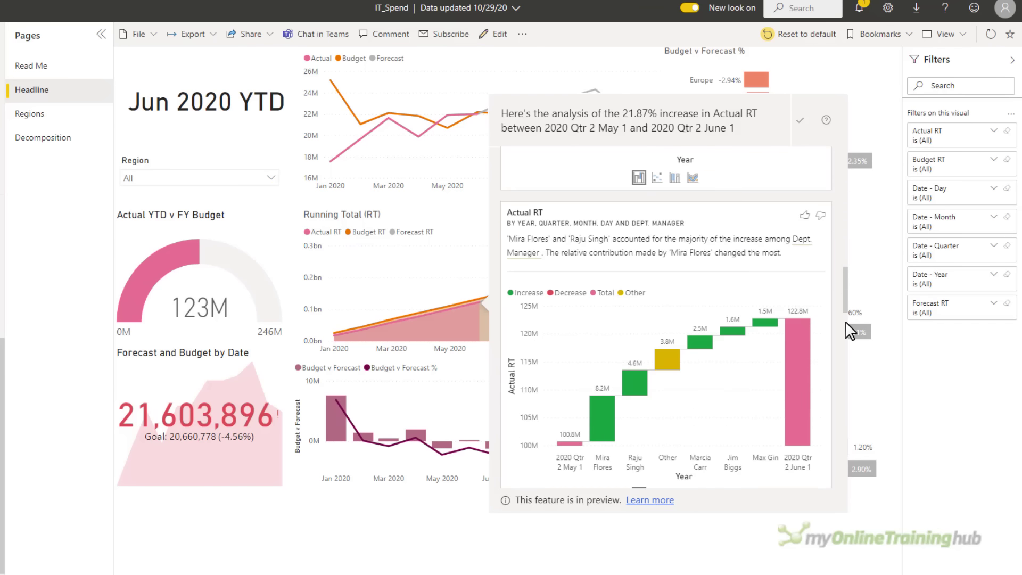
click(722, 558)
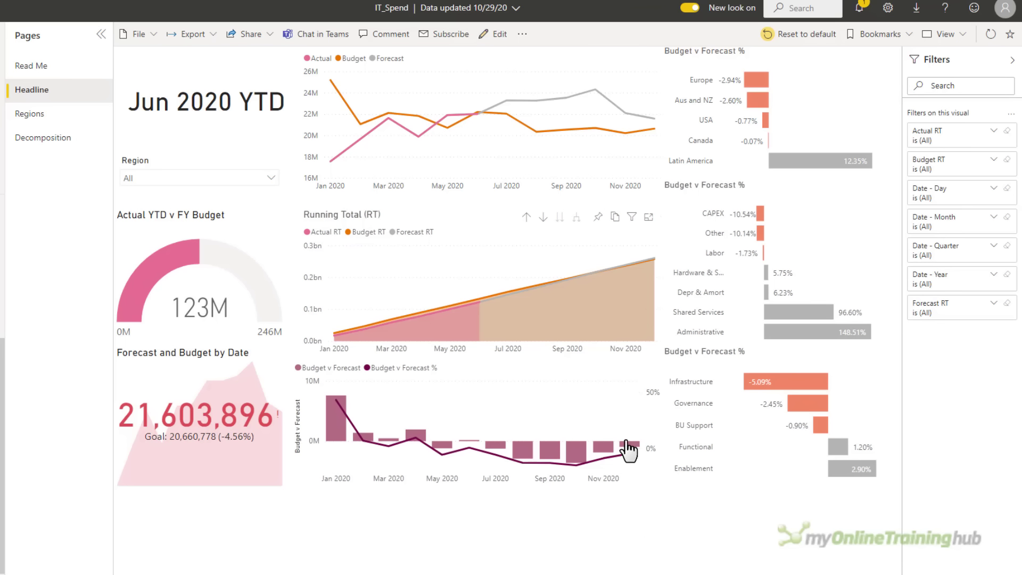
Step: Pin the Headline page live to a new dashboard named IT Spend
click(522, 33)
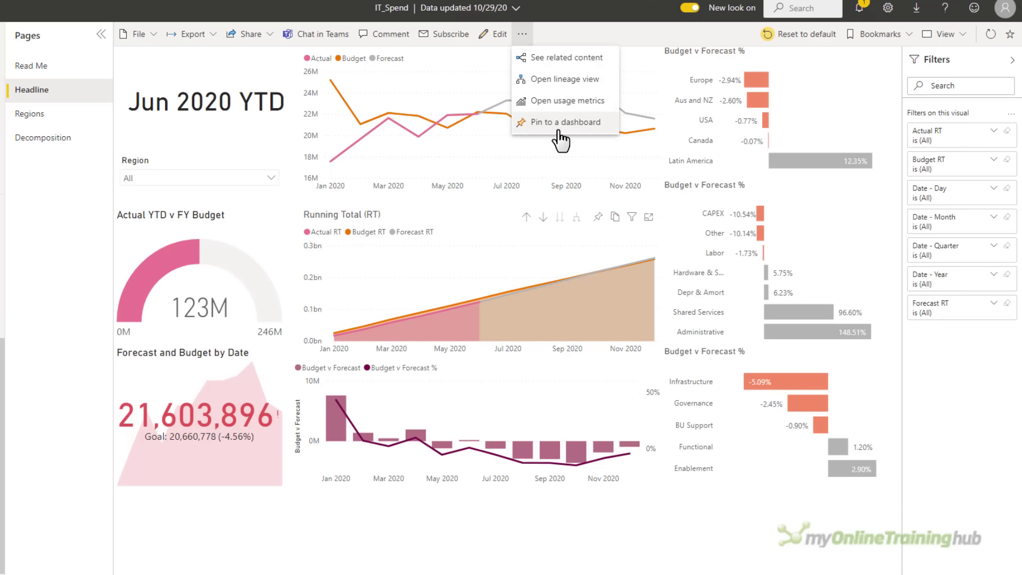
click(558, 131)
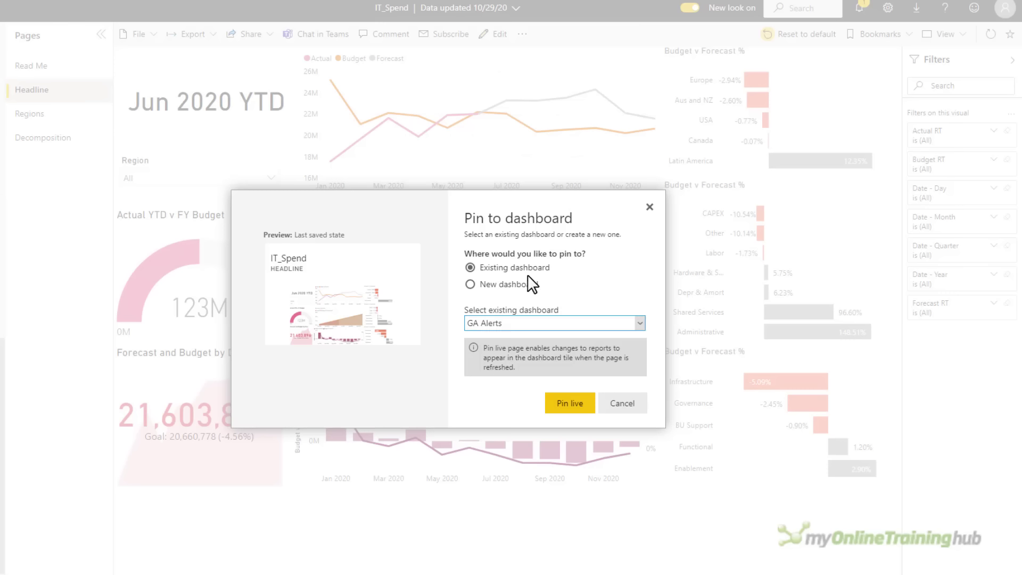
click(486, 285)
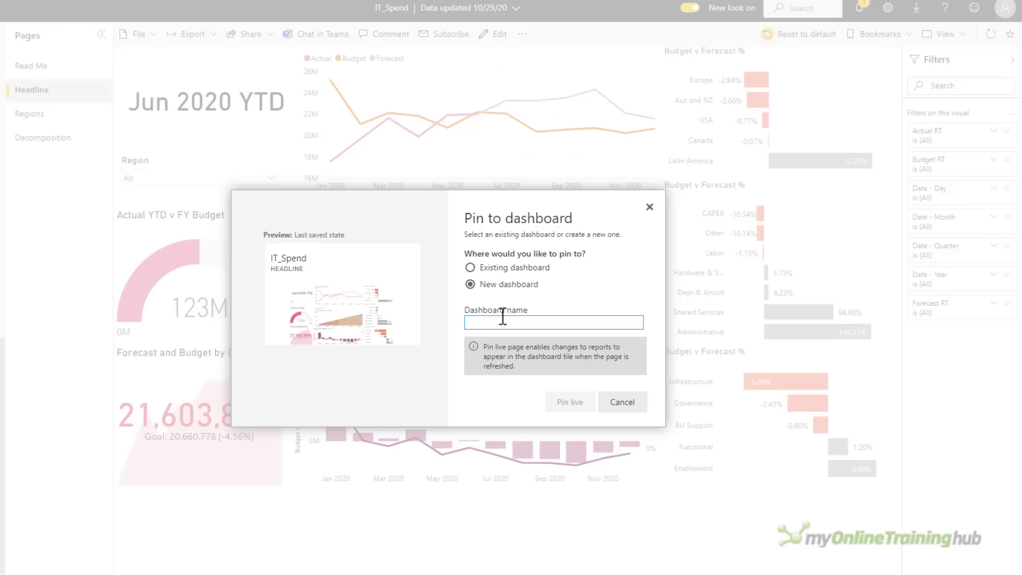
click(502, 320)
text(IT Spend)
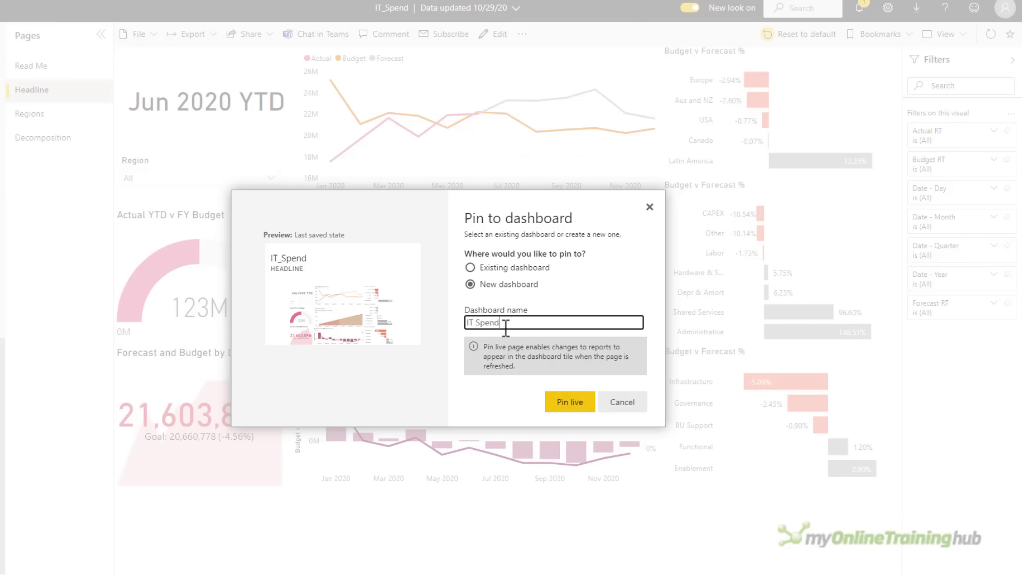
click(566, 404)
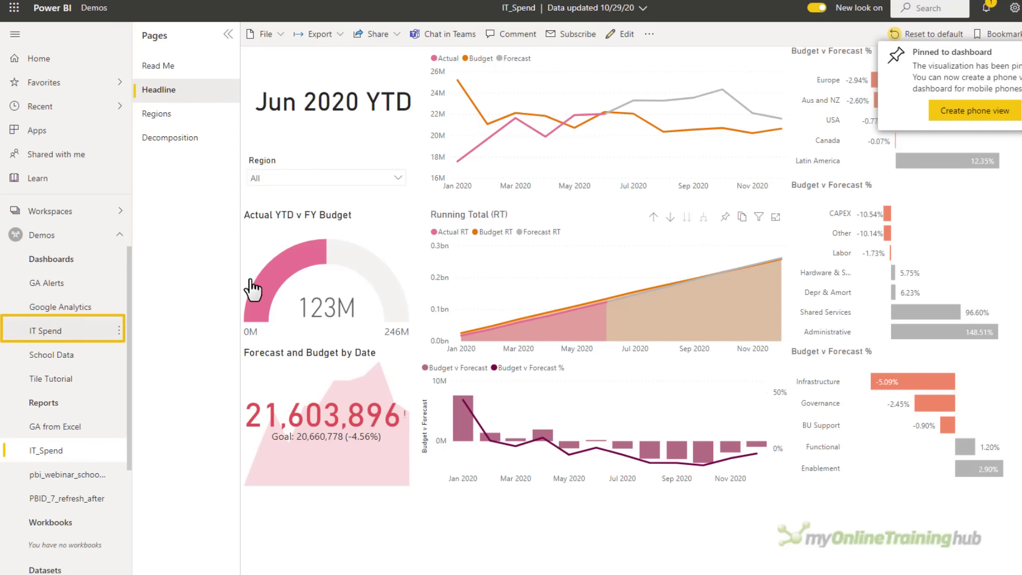
Step: Open the IT Spend dashboard and cross-filter its pinned page by Latin America, Administrative and the June 2020 running total point
click(61, 332)
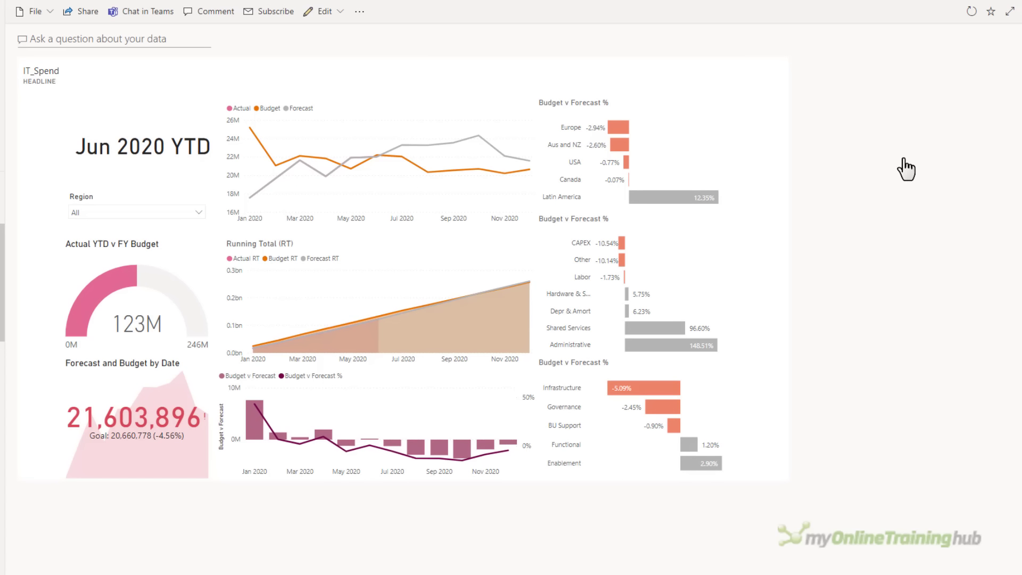
click(676, 199)
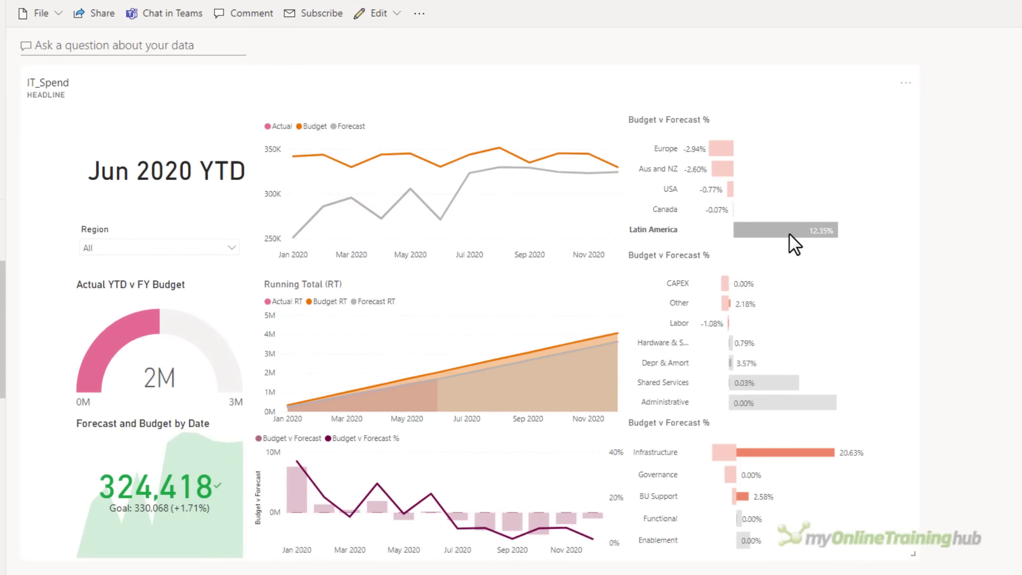
click(765, 400)
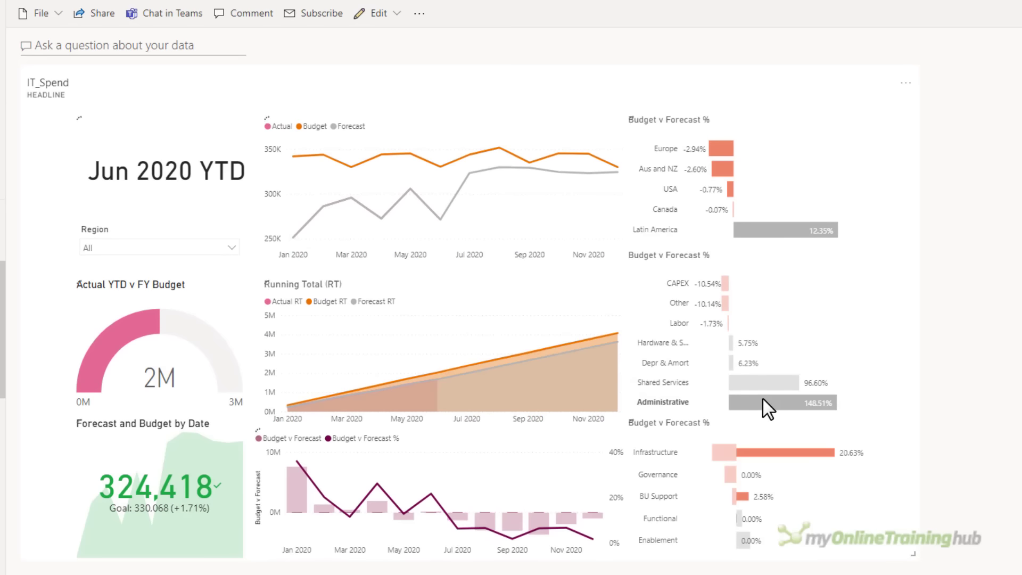
click(436, 378)
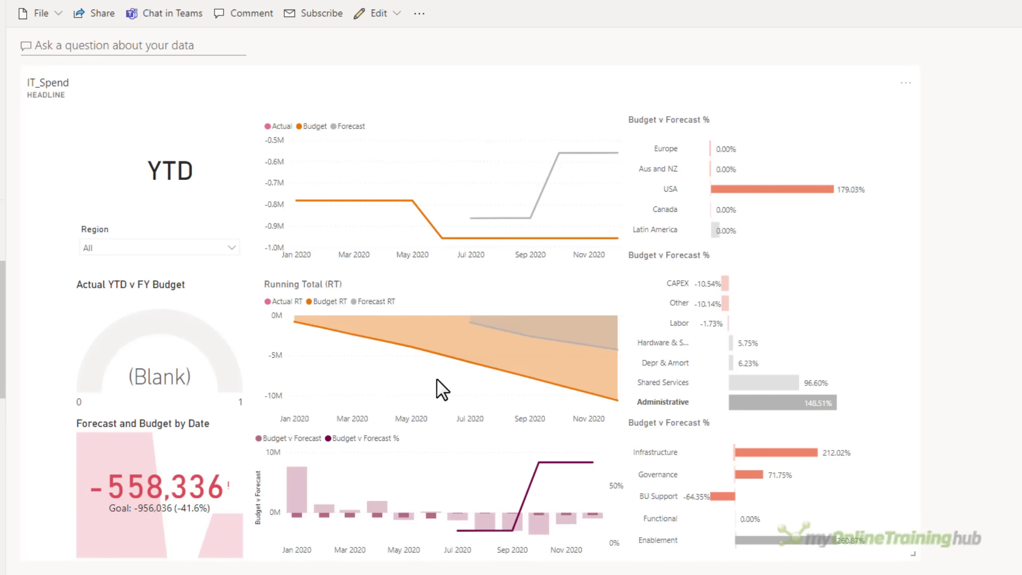
click(437, 378)
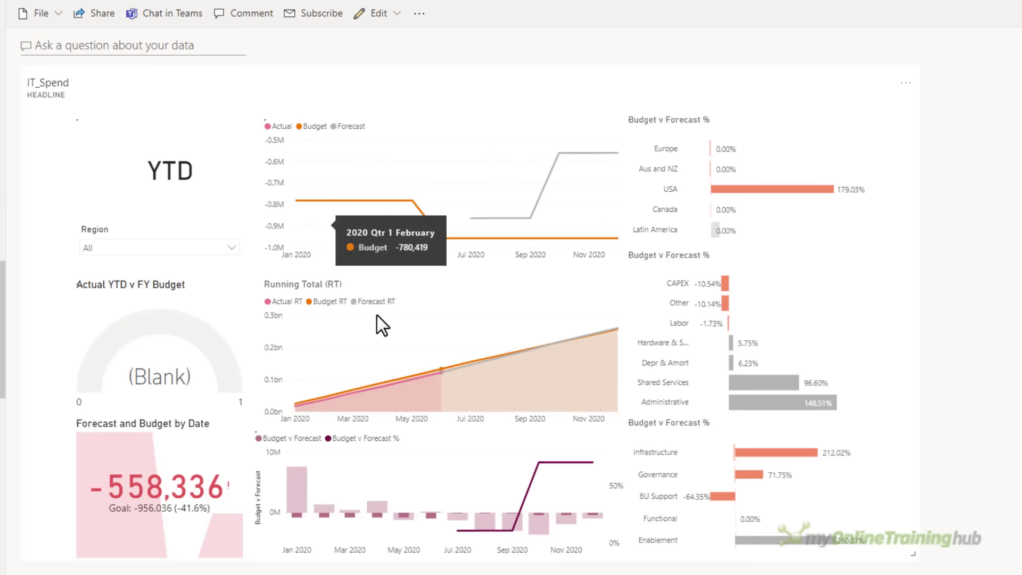
Step: Ask Q&A for "infrastructure forecast by dept. manager", switch to the suggested "infrastructure budget v forecast by dept. manager", and exit Q&A
click(132, 50)
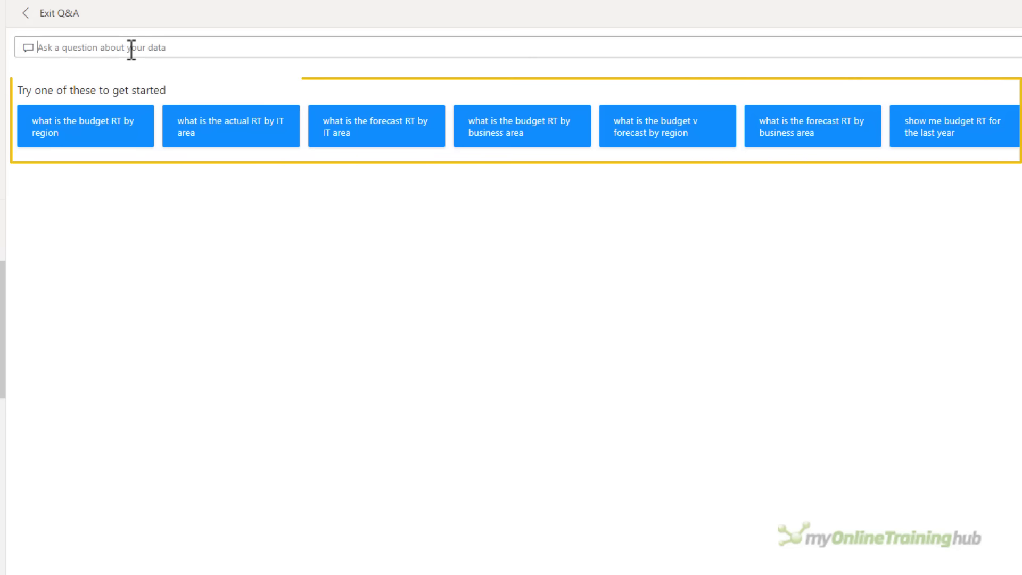
text(inf)
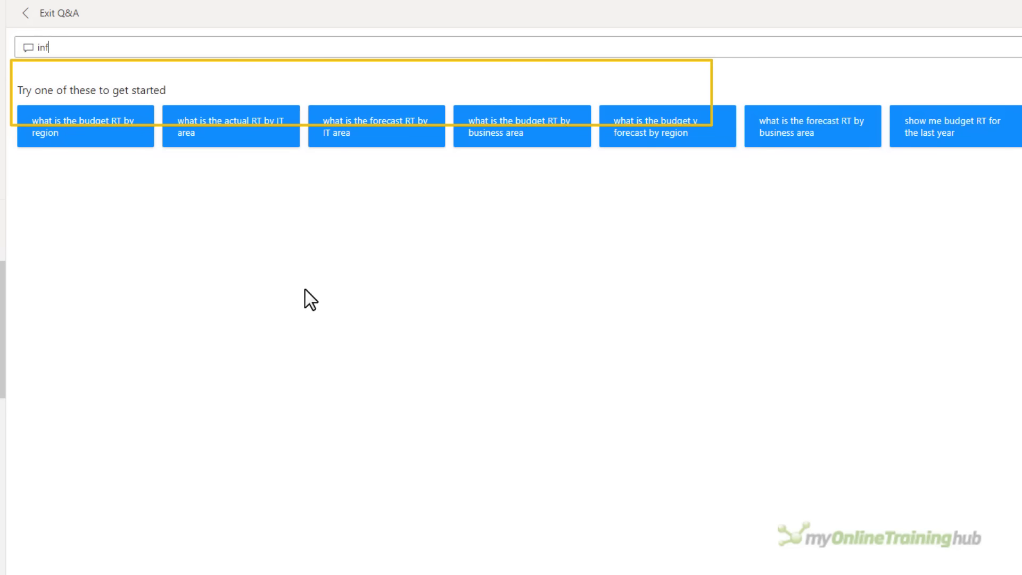
text(rastructure)
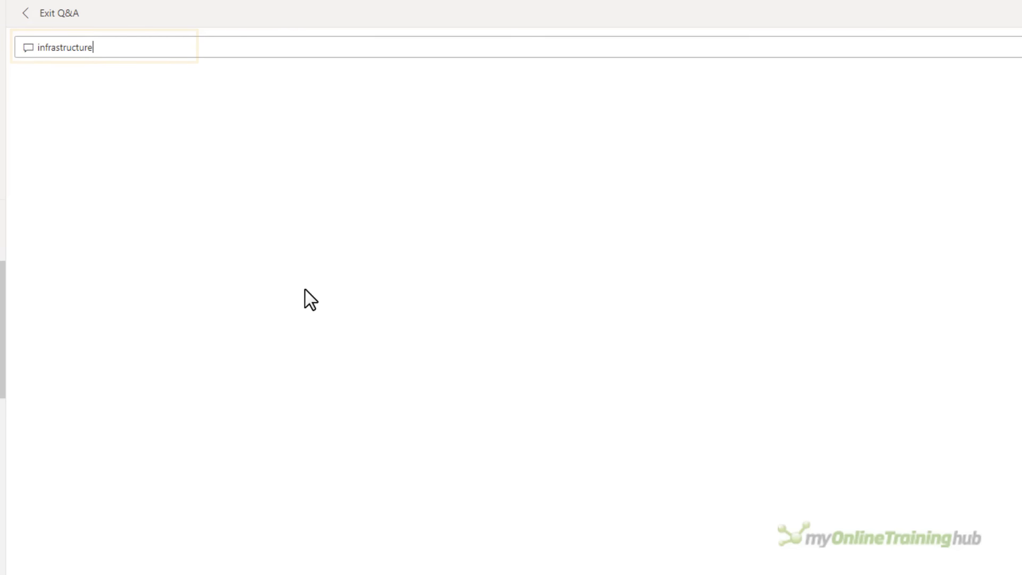
text( forecast by de)
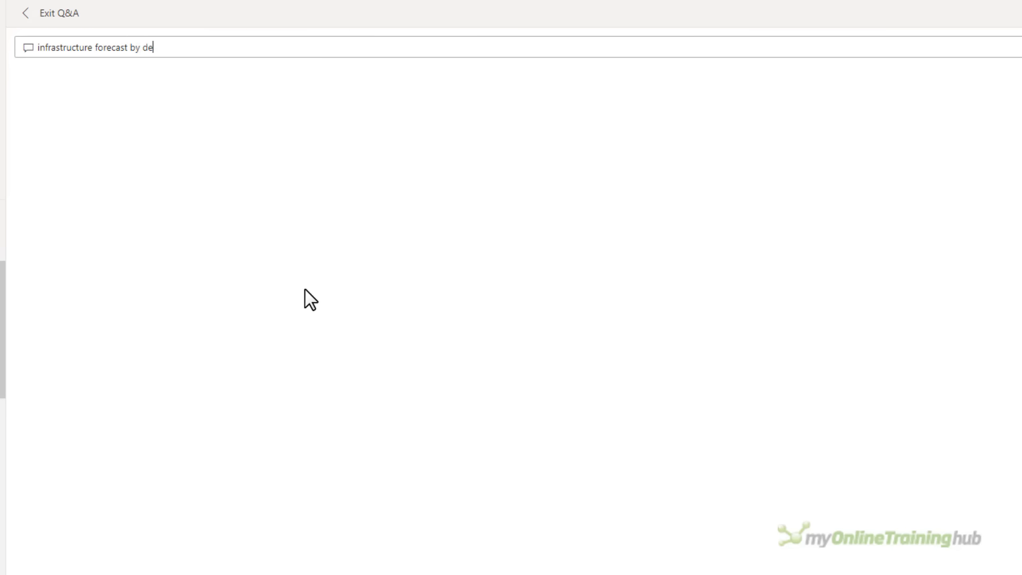
text(pt. manager)
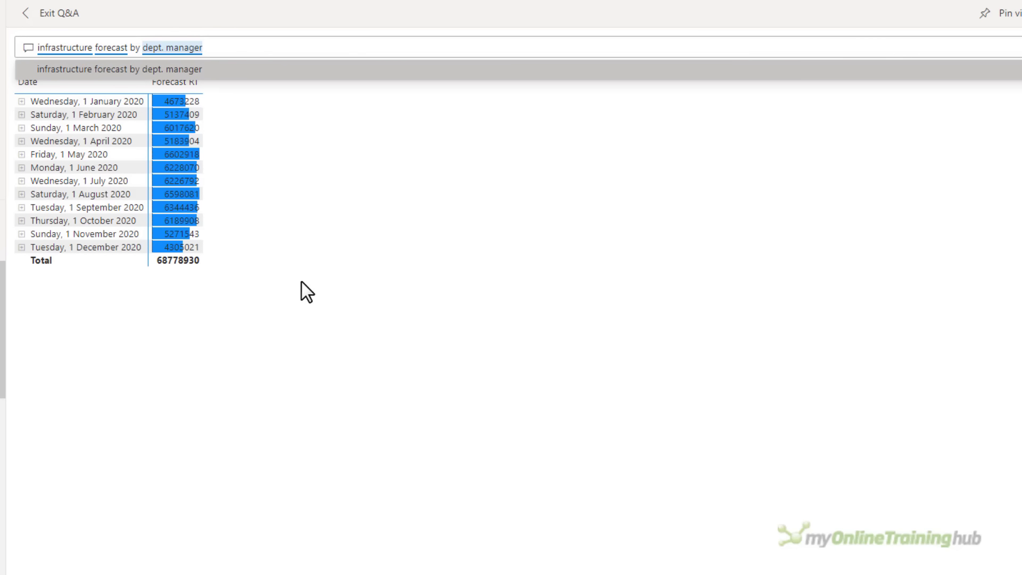
click(90, 54)
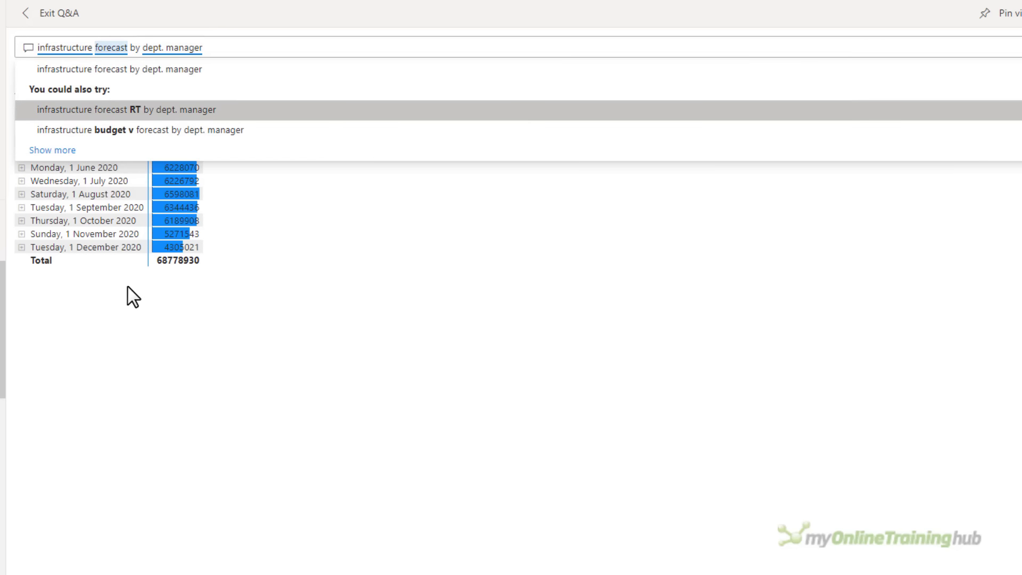
click(128, 130)
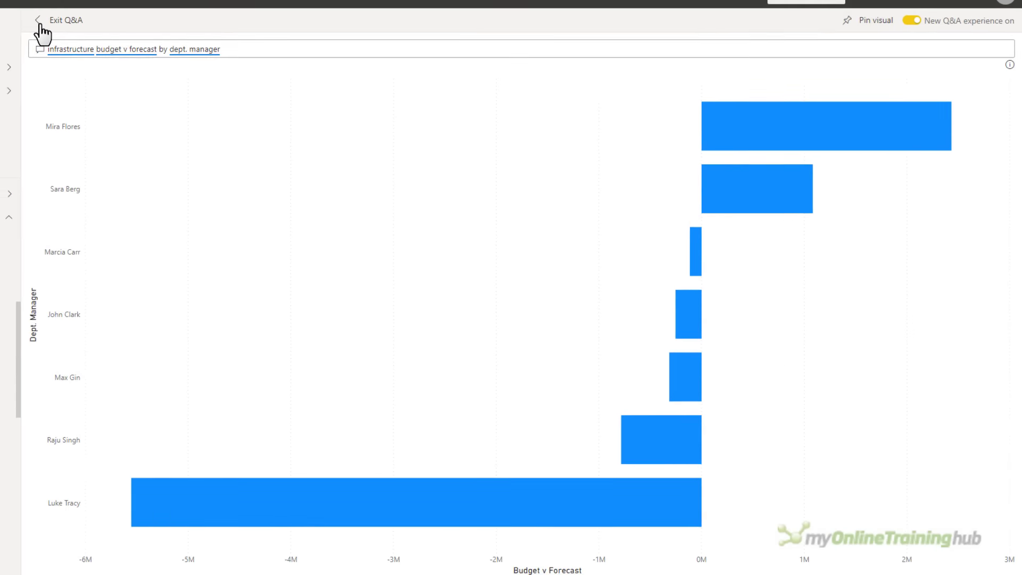
click(25, 21)
Step: Reopen the IT_Spend report from the Demos workspace, view its report sharing options, and cancel without sharing
click(55, 444)
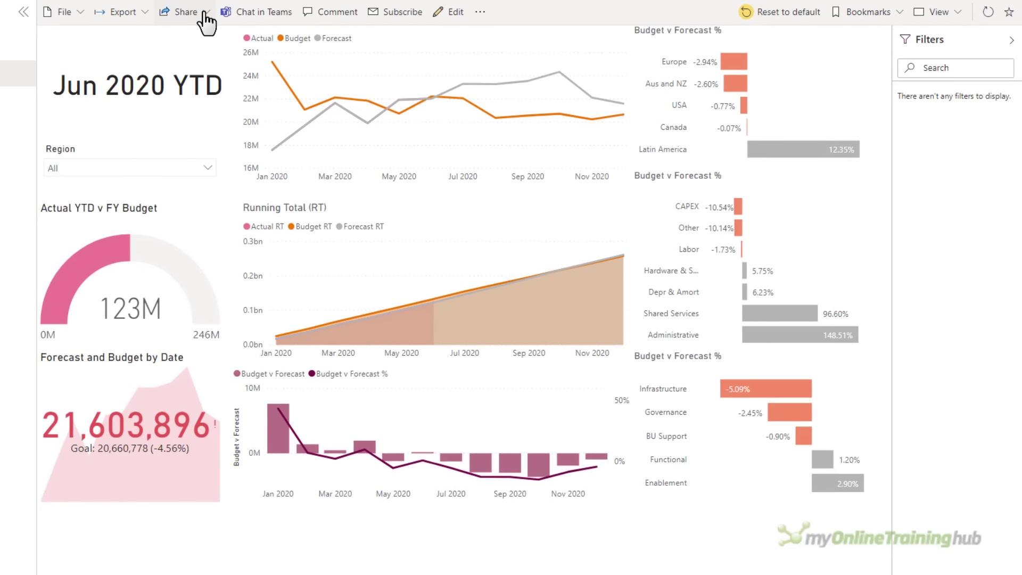
click(204, 14)
click(212, 35)
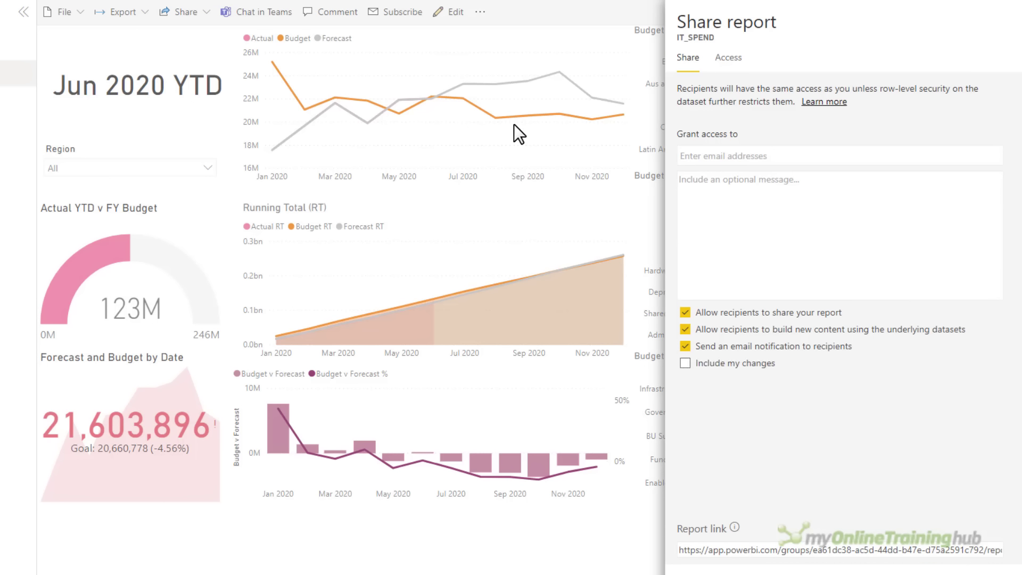
click(865, 153)
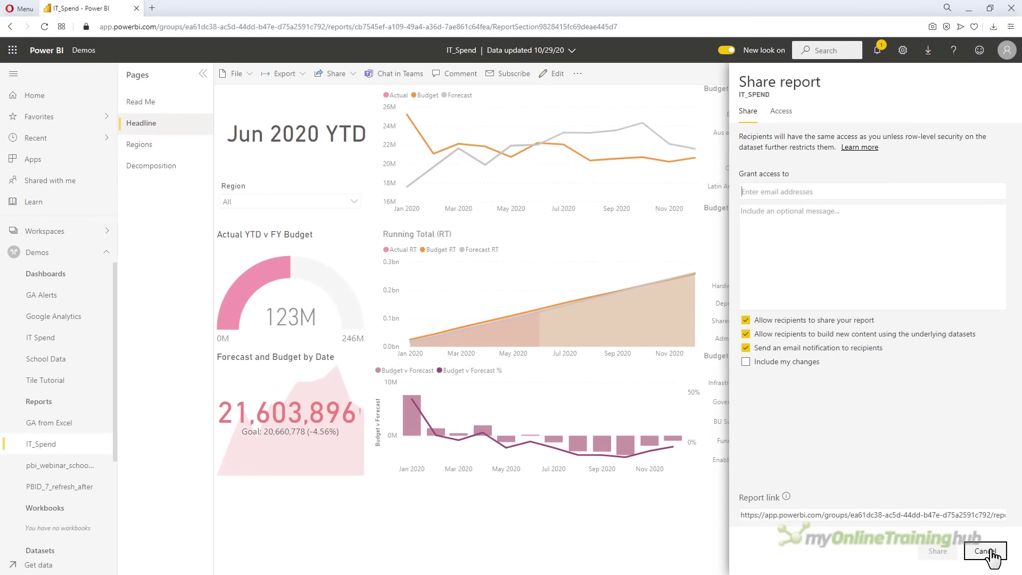
click(991, 551)
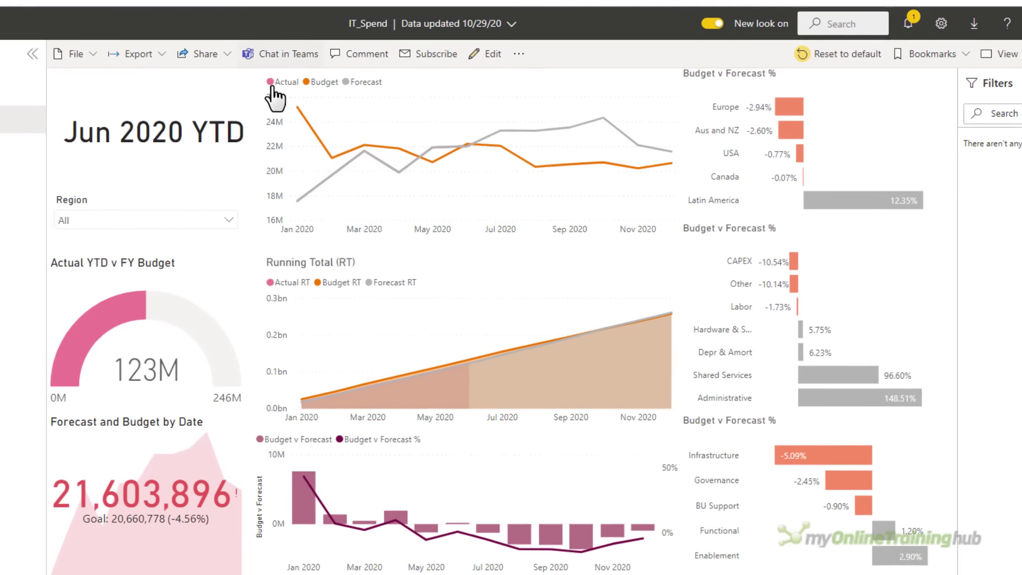
Step: View the embed options for sharing the IT_Spend report, and close them without choosing one
click(223, 55)
mouse_move(241, 106)
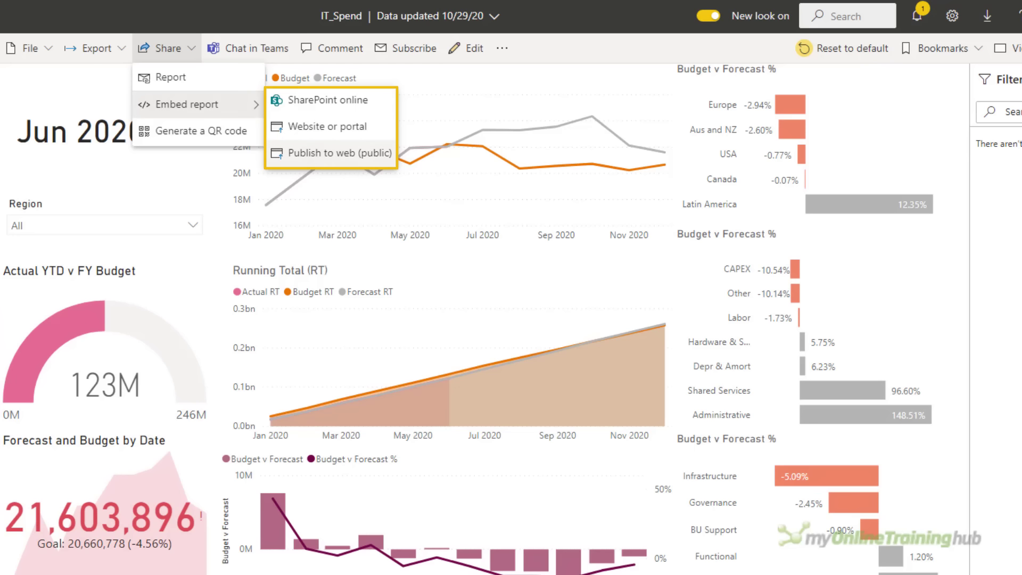
key(Escape)
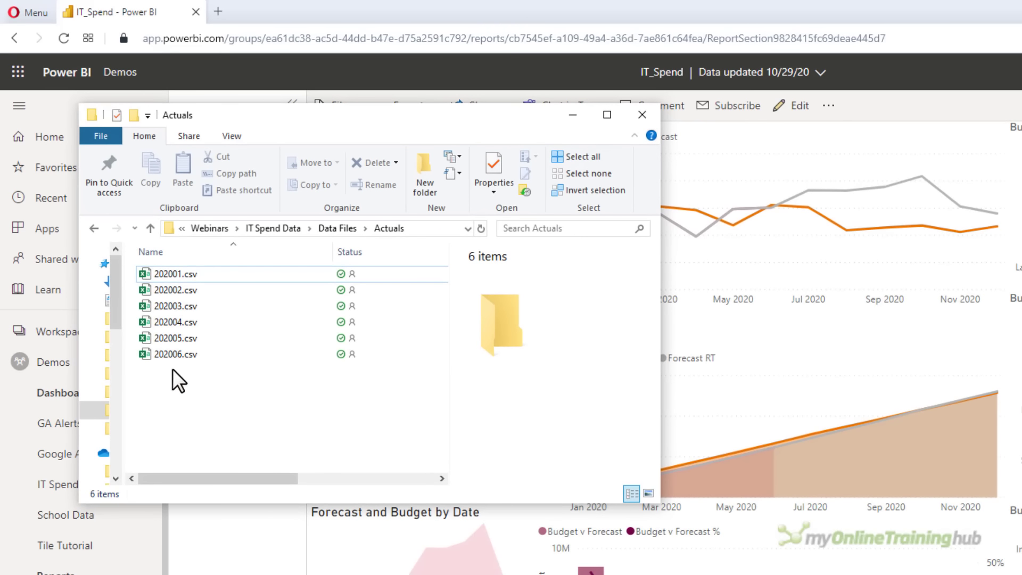
Step: Copy 202007.csv from the New Actuals folder into the Actuals folder, and put the file window away
click(335, 229)
double_click(181, 289)
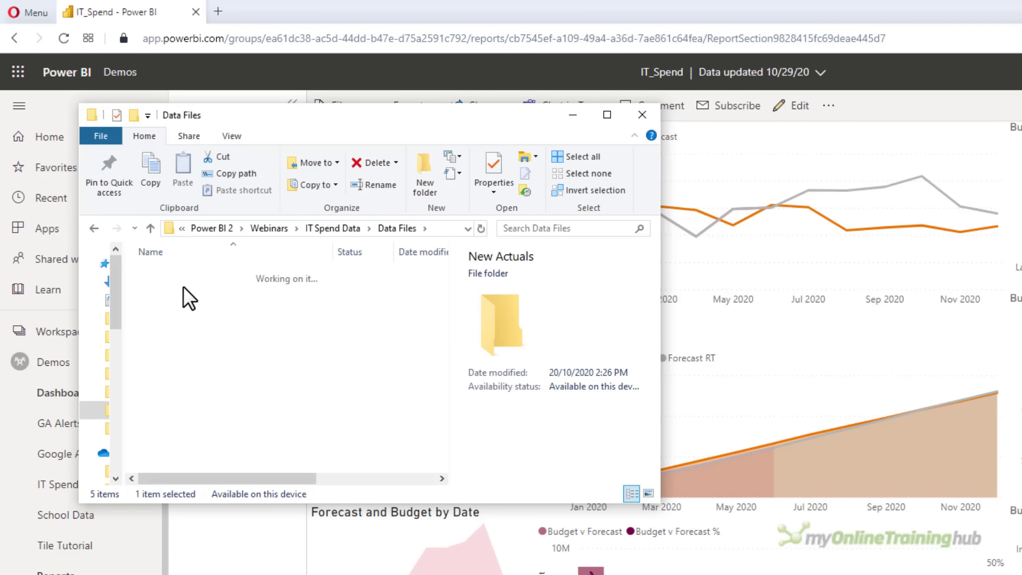
double_click(174, 272)
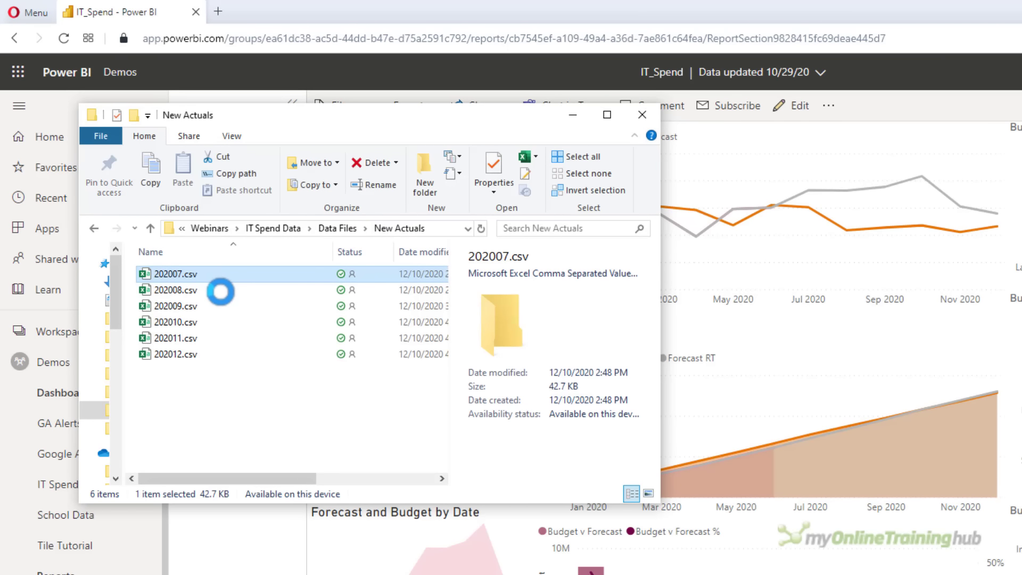
key(ctrl+c)
click(336, 229)
double_click(169, 274)
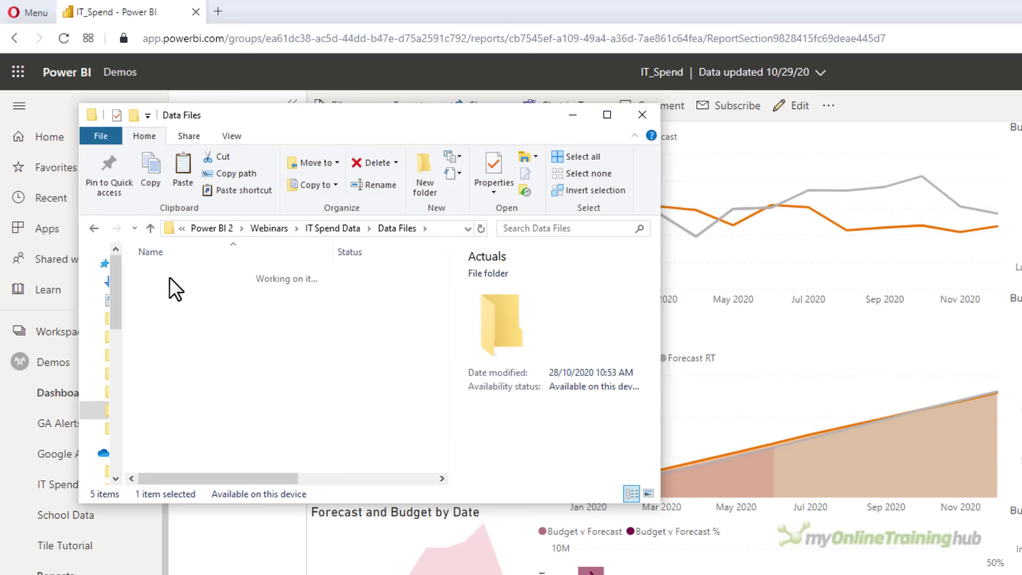
key(ctrl+v)
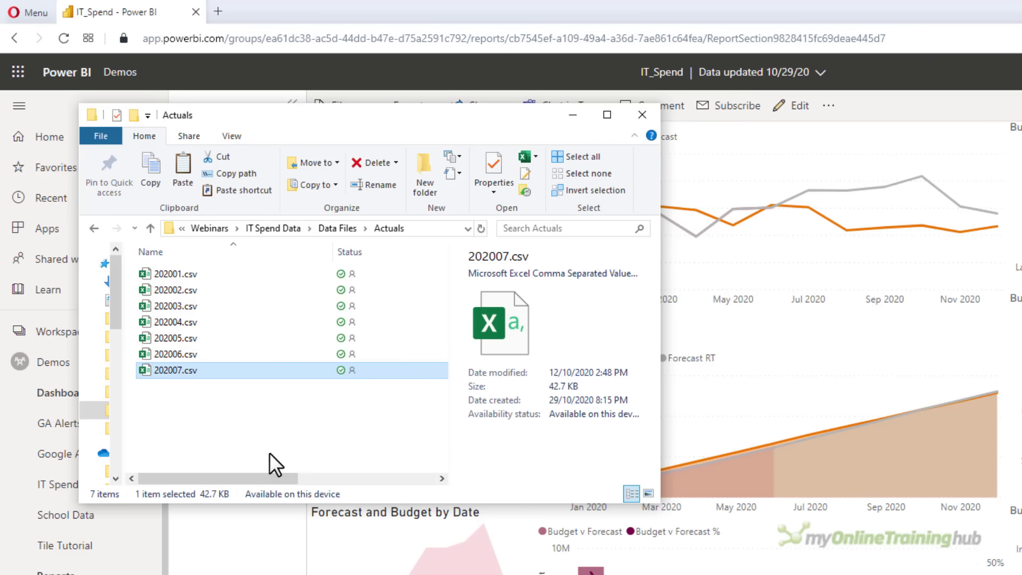
click(565, 119)
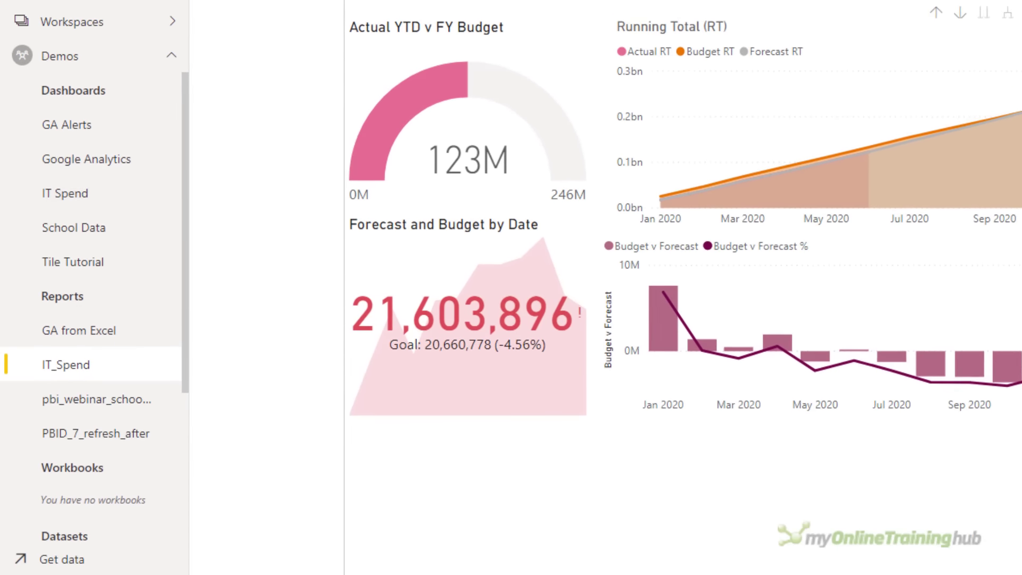
Step: Refresh the IT_Spend dataset immediately, update the report visuals with the new data, and check the IT Spend dashboard
scroll(171, 182, down, 1)
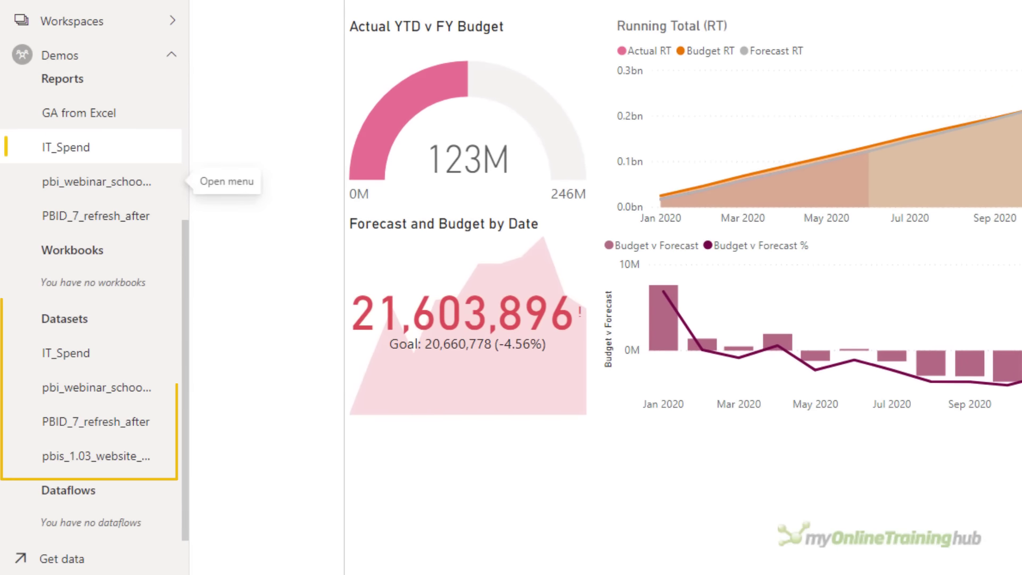
click(172, 353)
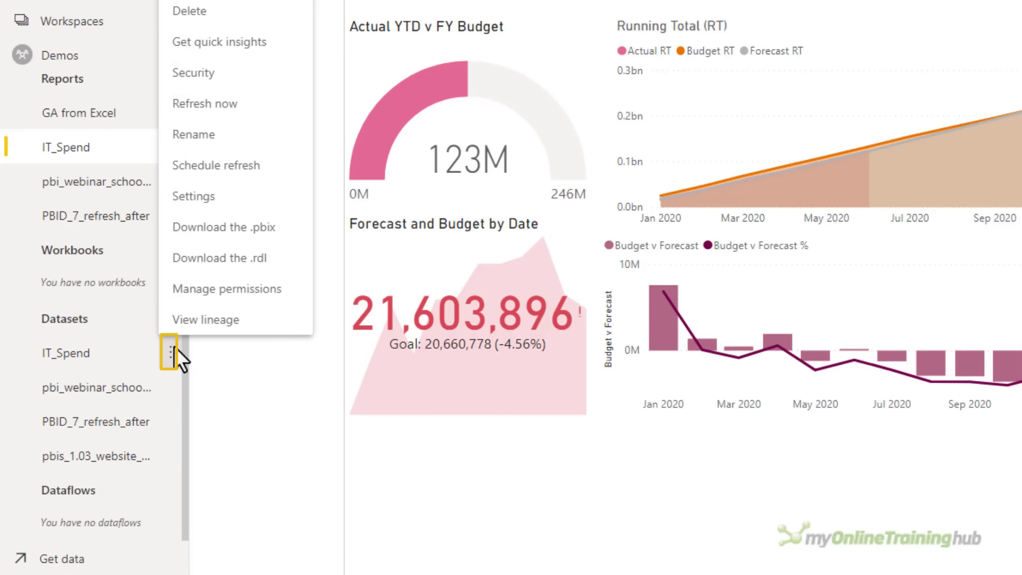
click(274, 107)
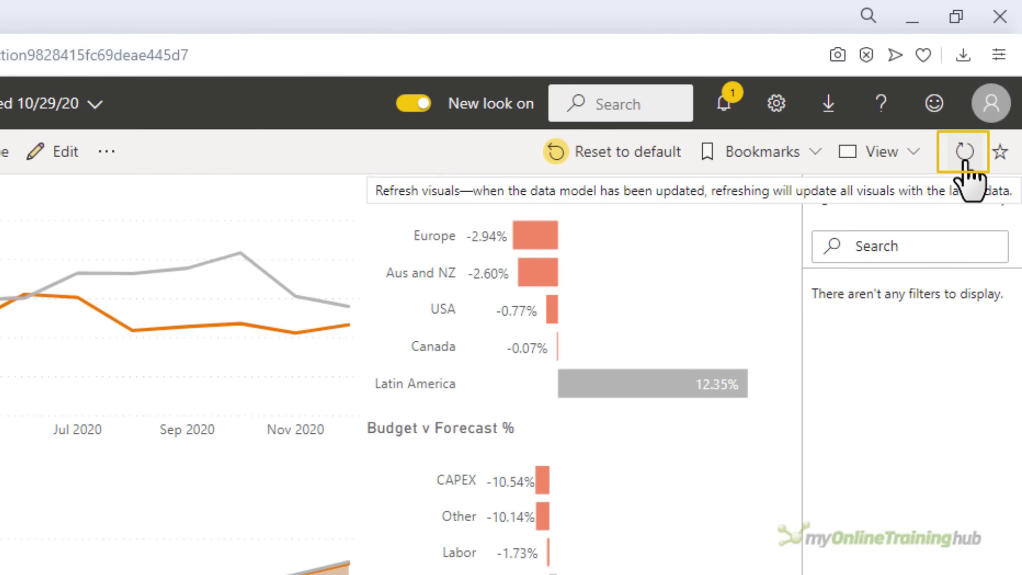
click(964, 160)
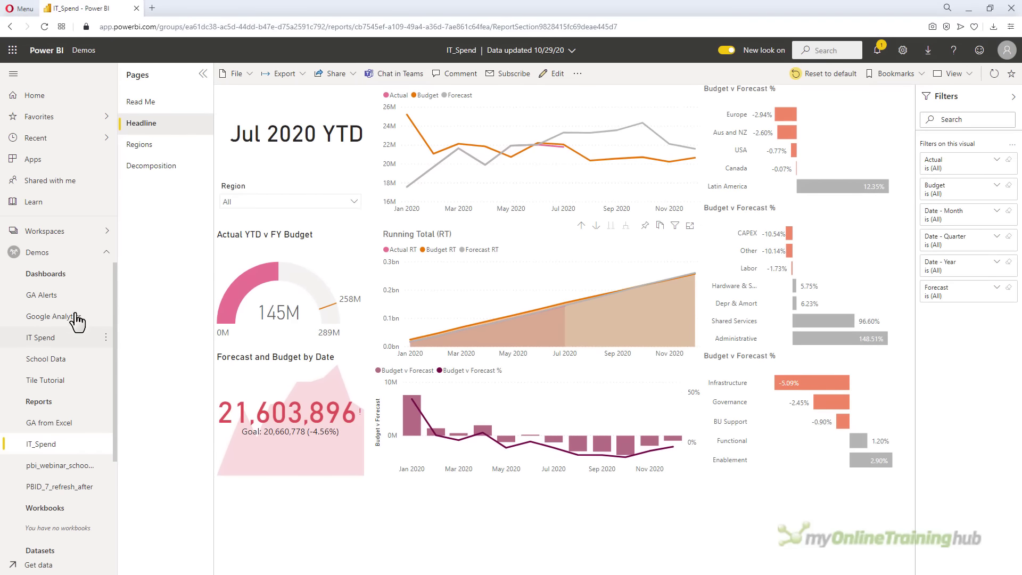
click(56, 343)
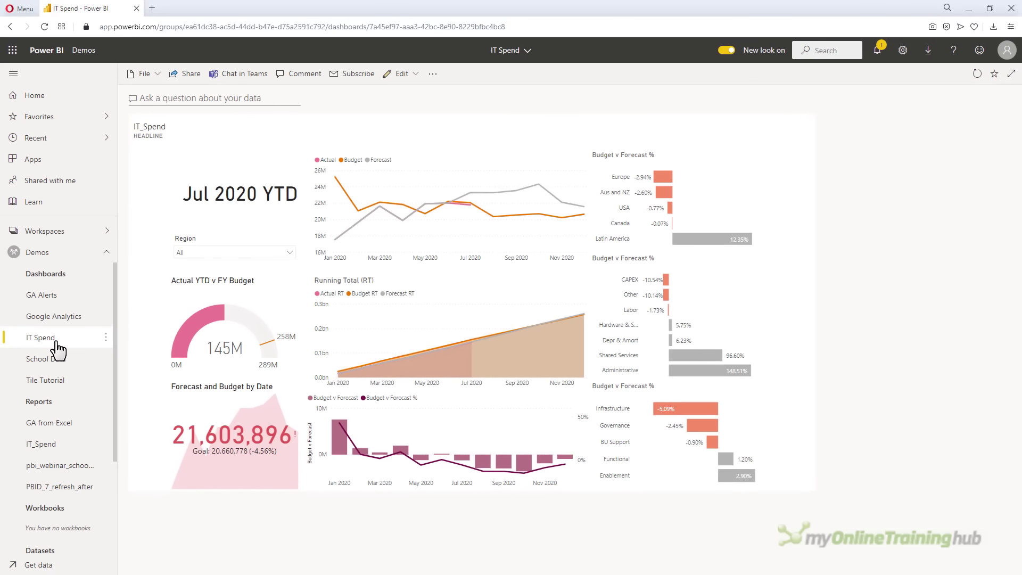
Step: Open the IT_Spend dataset's scheduled refresh settings and turn on keeping the data up to date
scroll(104, 409, down, 3)
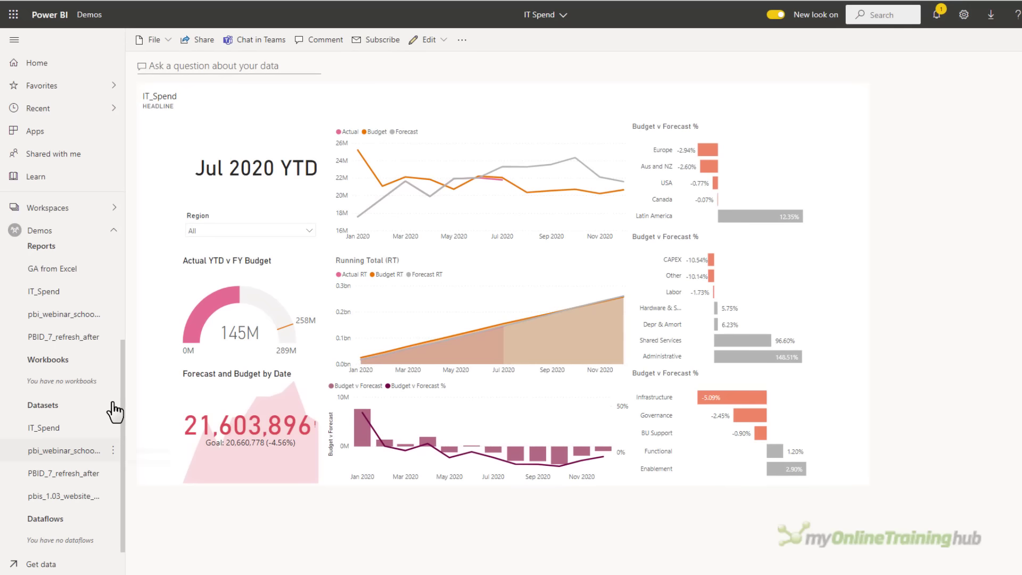
click(113, 428)
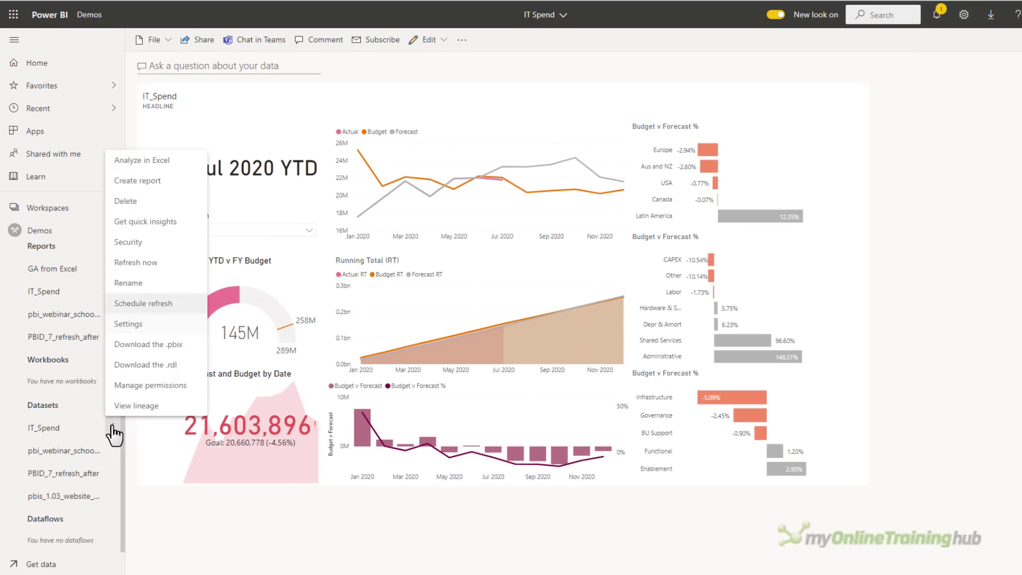
click(143, 303)
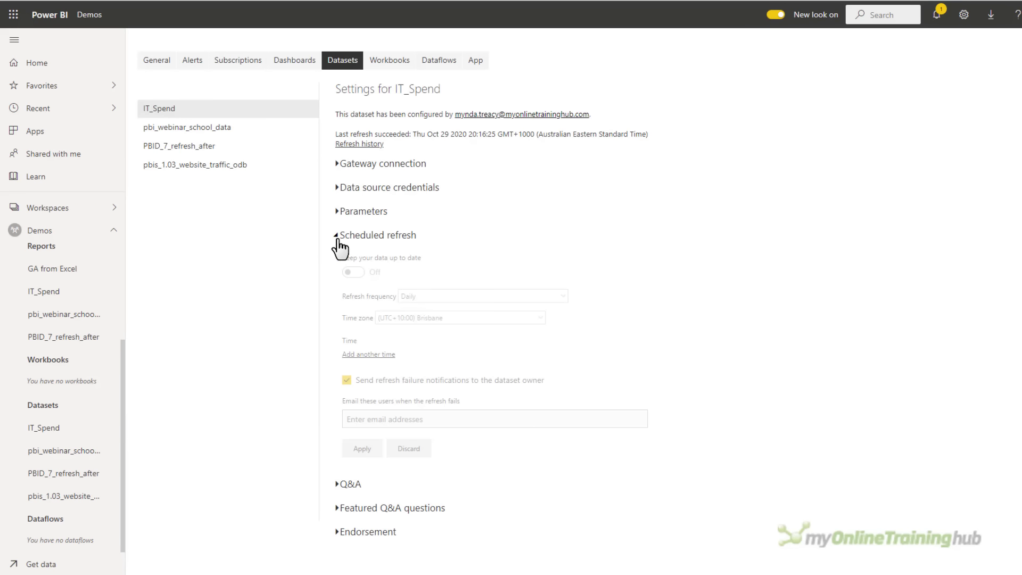
click(356, 271)
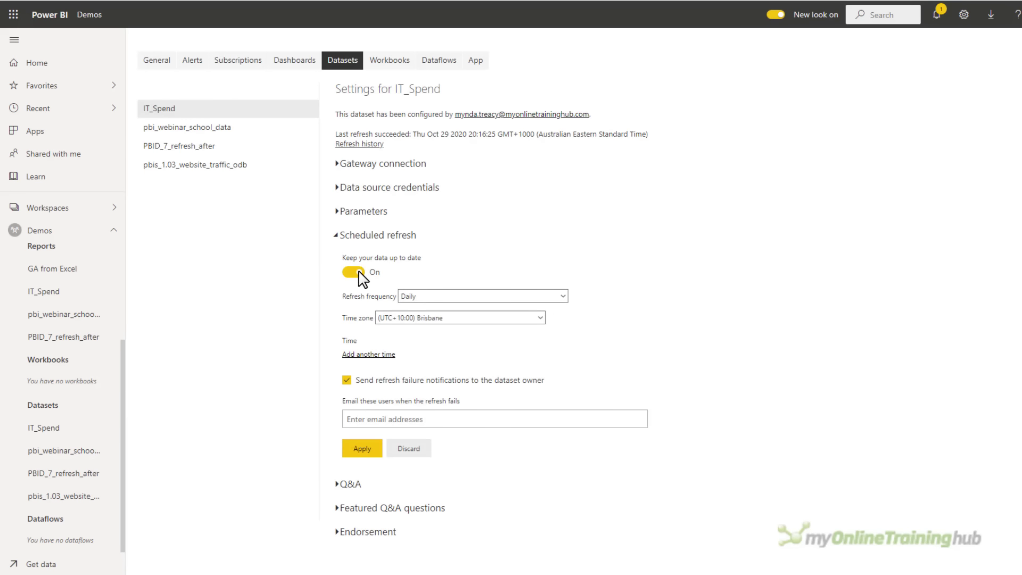